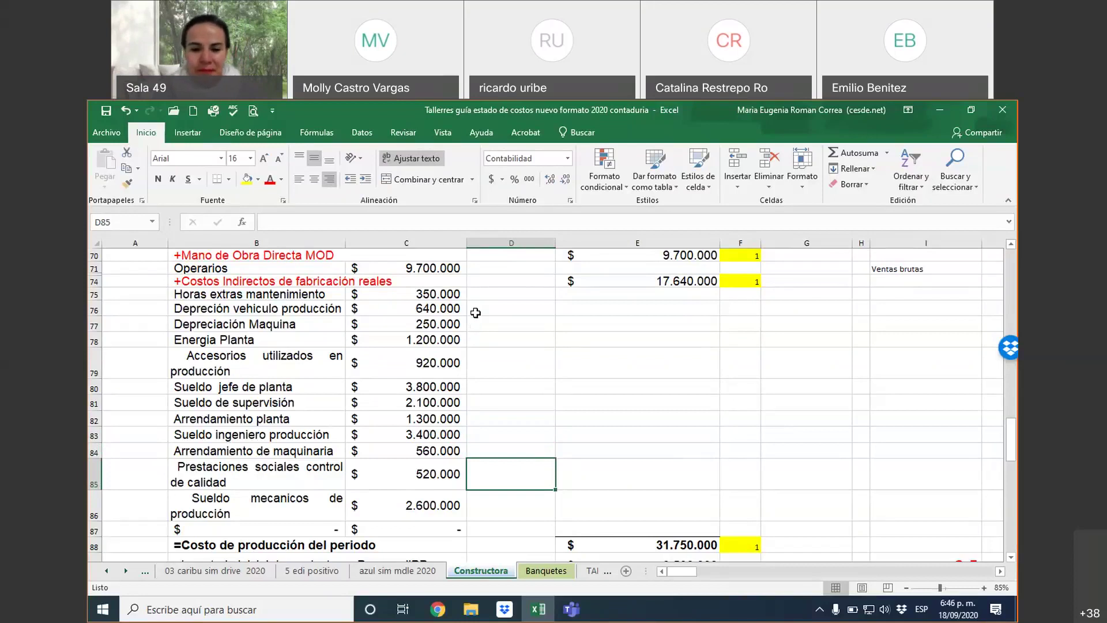
# Open the 002 Nomina basica workbook from the 001 Nomina folder in Dropbox
pyautogui.click(474, 615)
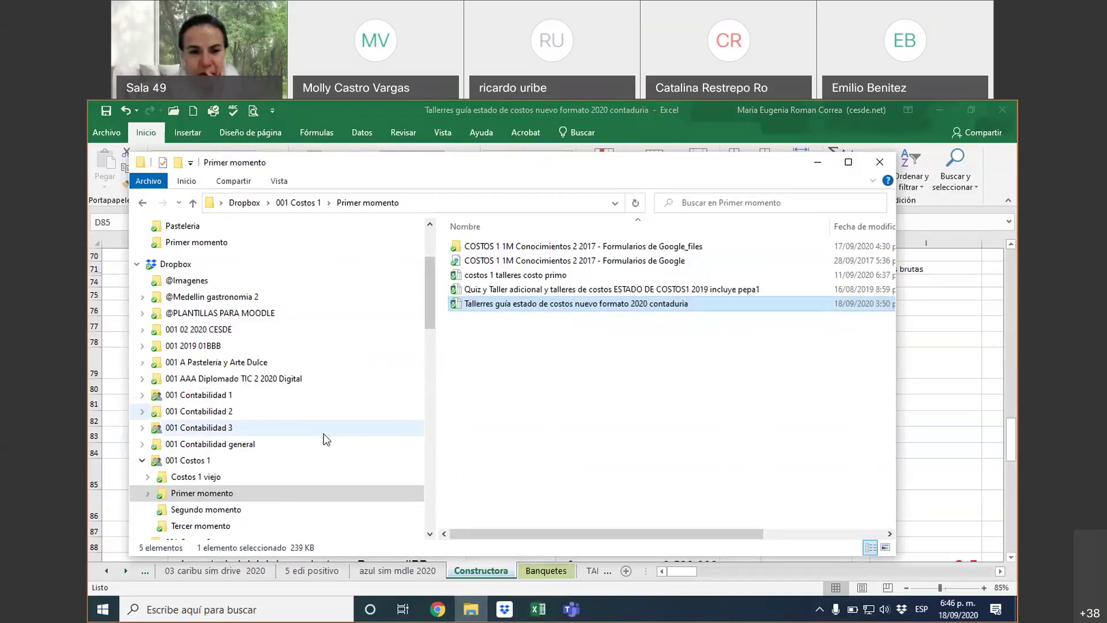
pyautogui.scroll(-1, 217, 487)
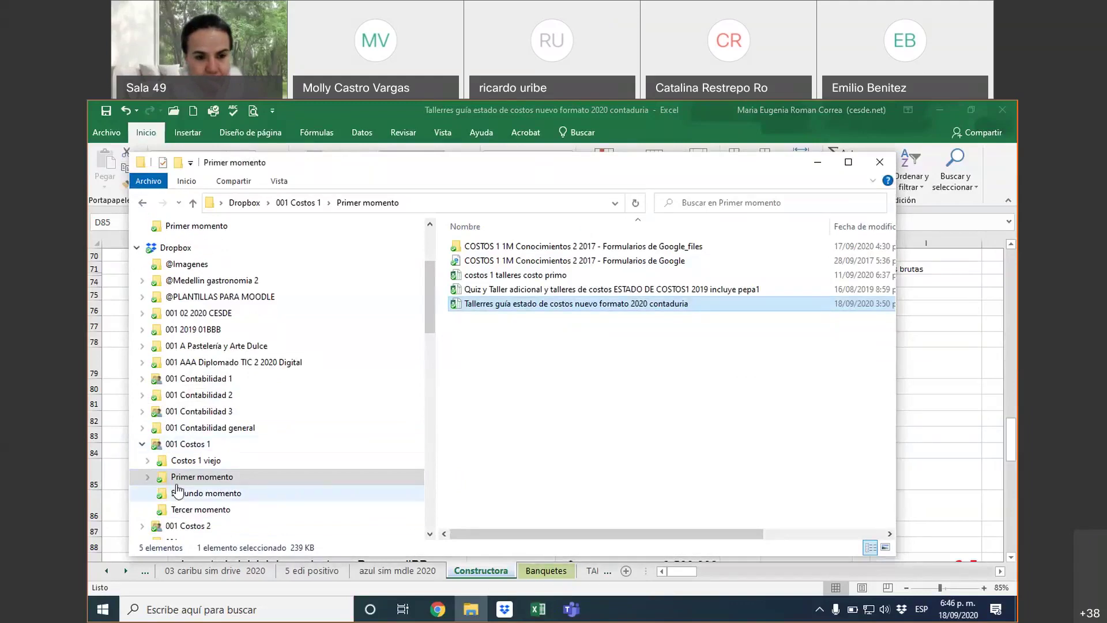
pyautogui.click(142, 444)
pyautogui.scroll(-1, 155, 474)
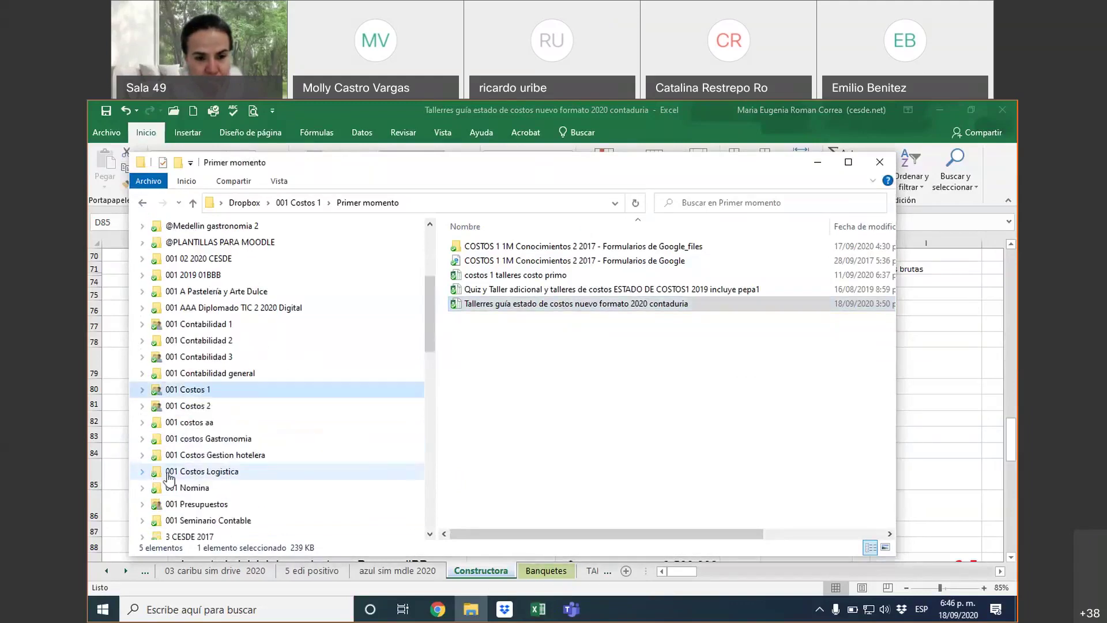
pyautogui.click(195, 487)
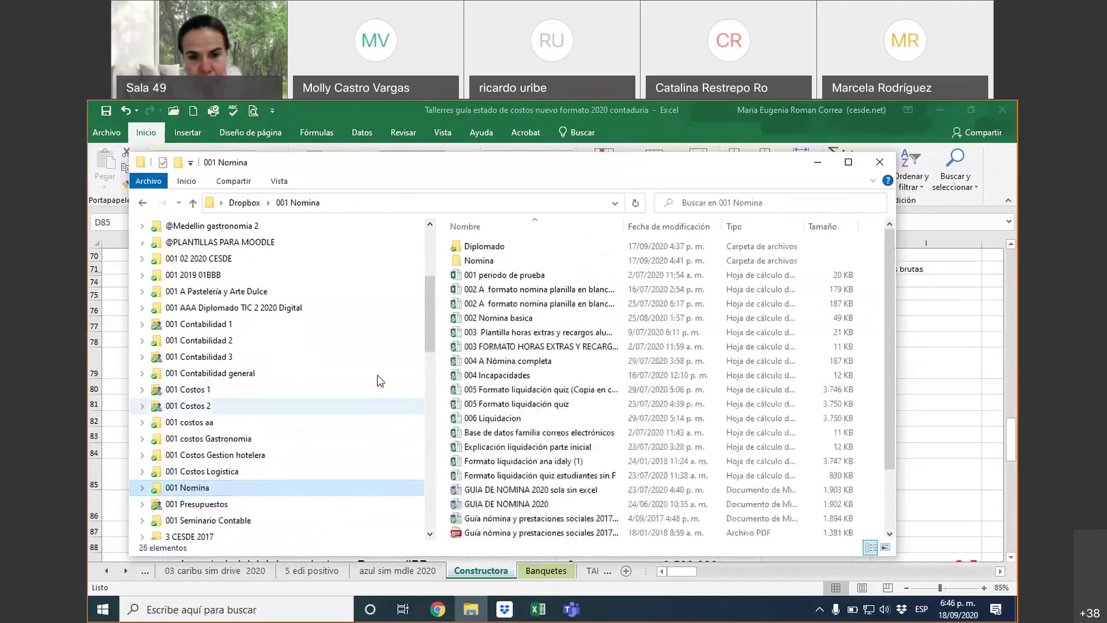
pyautogui.moveTo(633, 226); pyautogui.dragTo(841, 242)
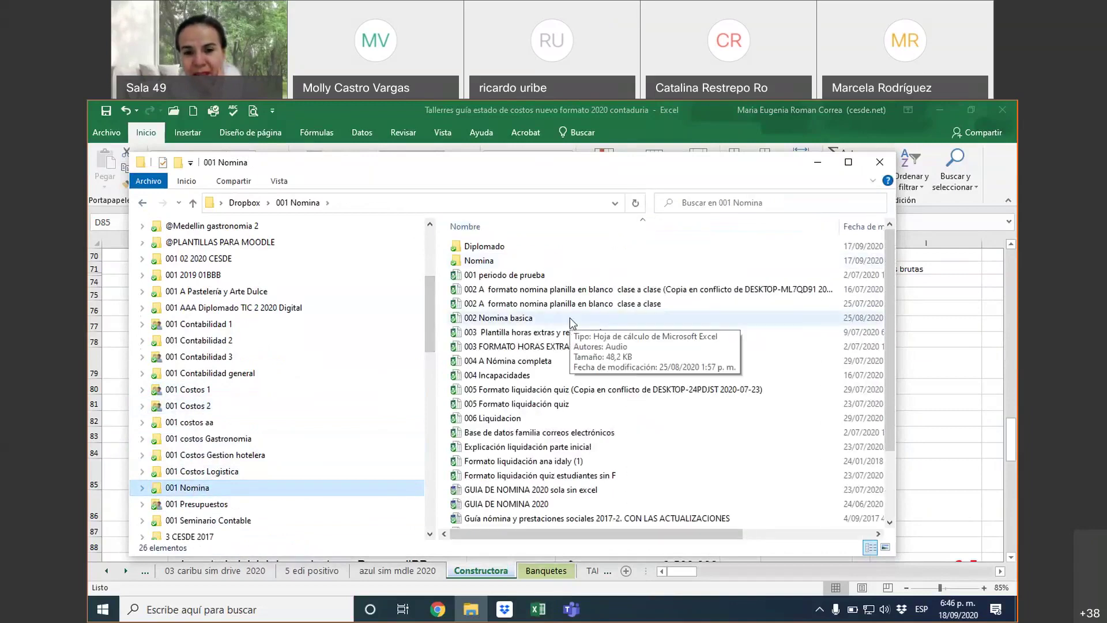
pyautogui.click(572, 322)
pyautogui.doubleClick(571, 323)
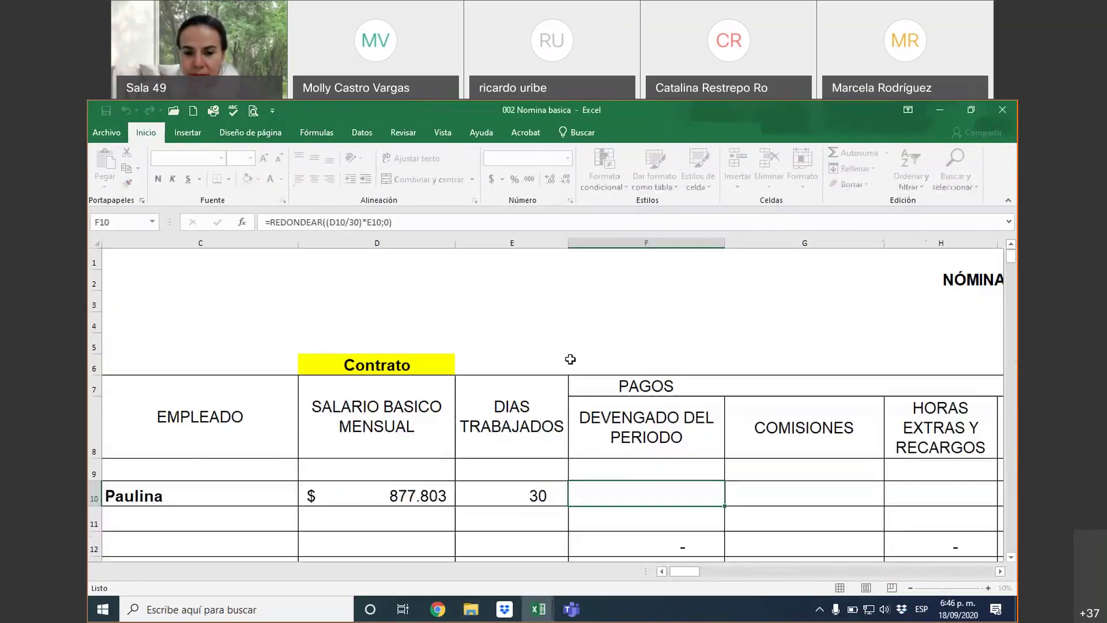
# Return to the cost statement workbook, widen column B to fit its labels on one line and shorten rows 85 and 86
pyautogui.moveTo(539, 611)
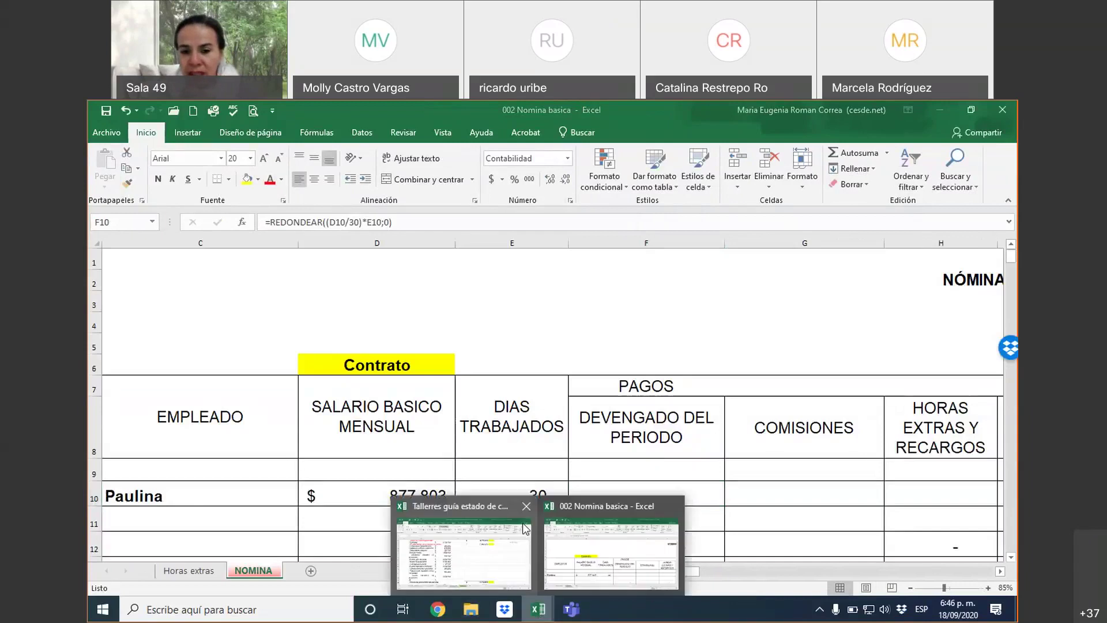
pyautogui.click(484, 555)
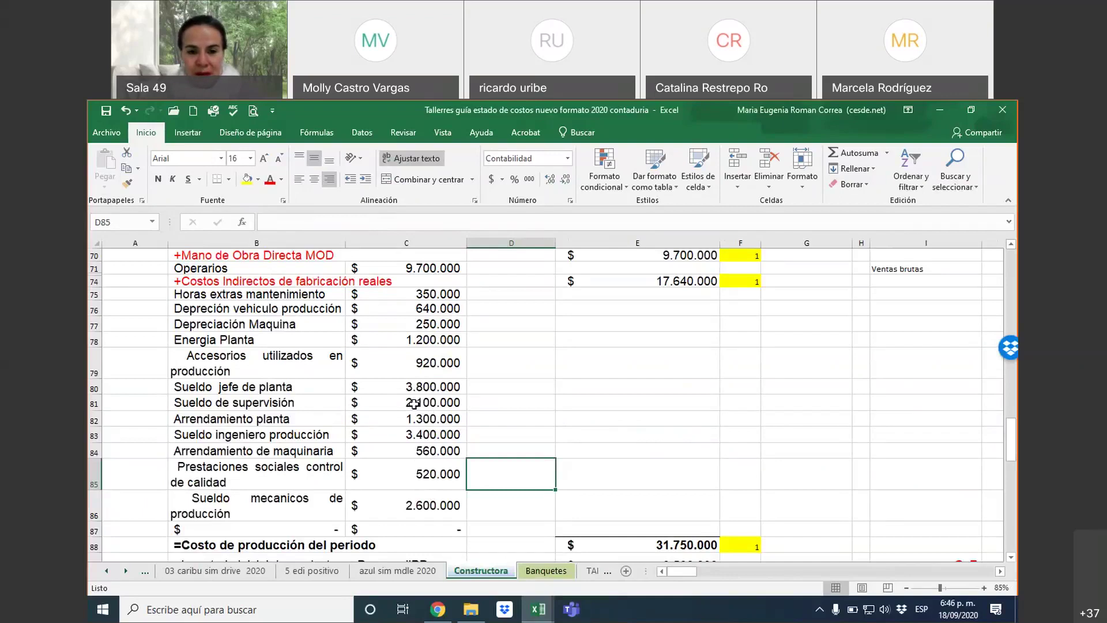
pyautogui.scroll(-3, 432, 426)
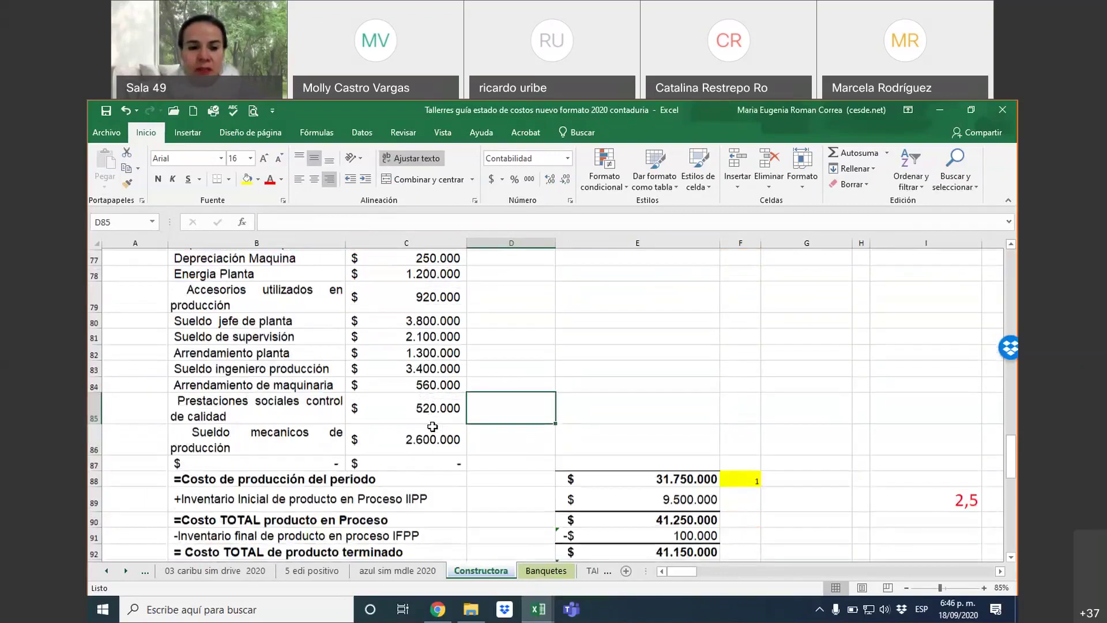
pyautogui.moveTo(345, 242); pyautogui.dragTo(412, 243)
pyautogui.moveTo(95, 406)
pyautogui.mouseDown()
pyautogui.moveTo(94, 451)
pyautogui.moveTo(105, 449)
pyautogui.moveTo(100, 411)
pyautogui.mouseUp()
pyautogui.click(95, 449)
pyautogui.click(94, 406)
pyautogui.keyDown('shift'); pyautogui.click(94, 437); pyautogui.keyUp('shift')
pyautogui.click(497, 401)
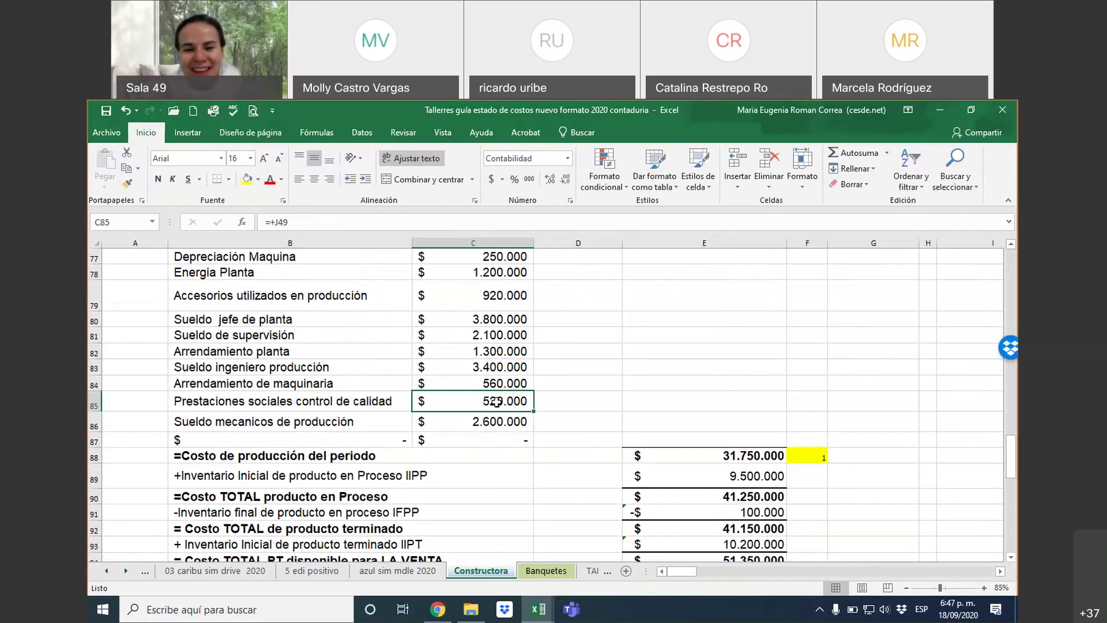
# Reduce the height of row 79 and tighten rows 85 and 86 to match their single-line labels
pyautogui.scroll(1, 497, 401)
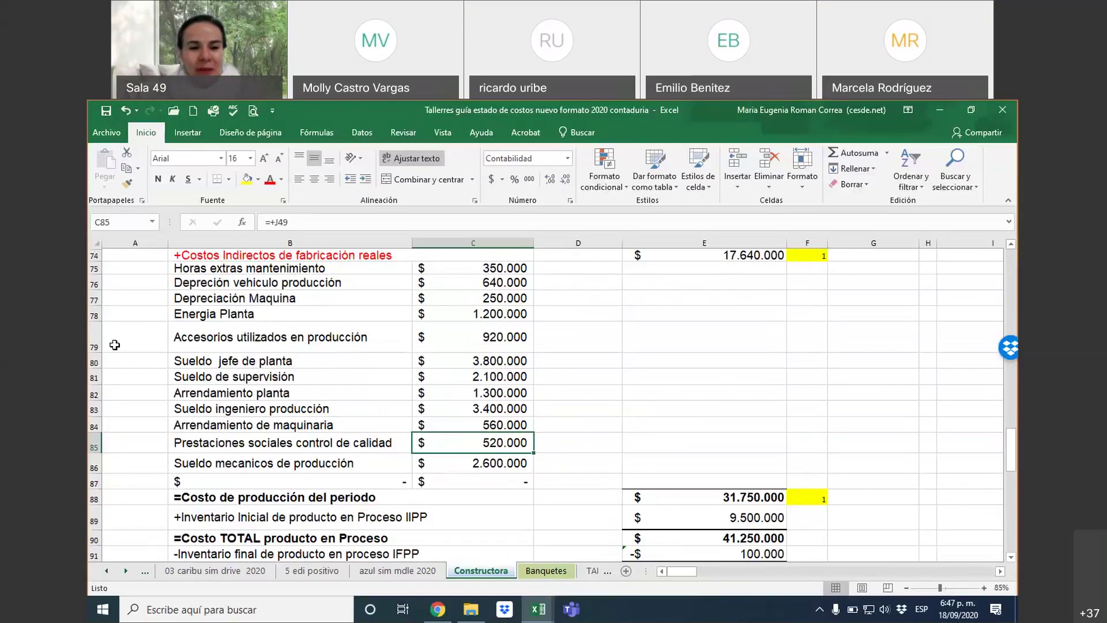
pyautogui.moveTo(98, 352); pyautogui.dragTo(98, 340)
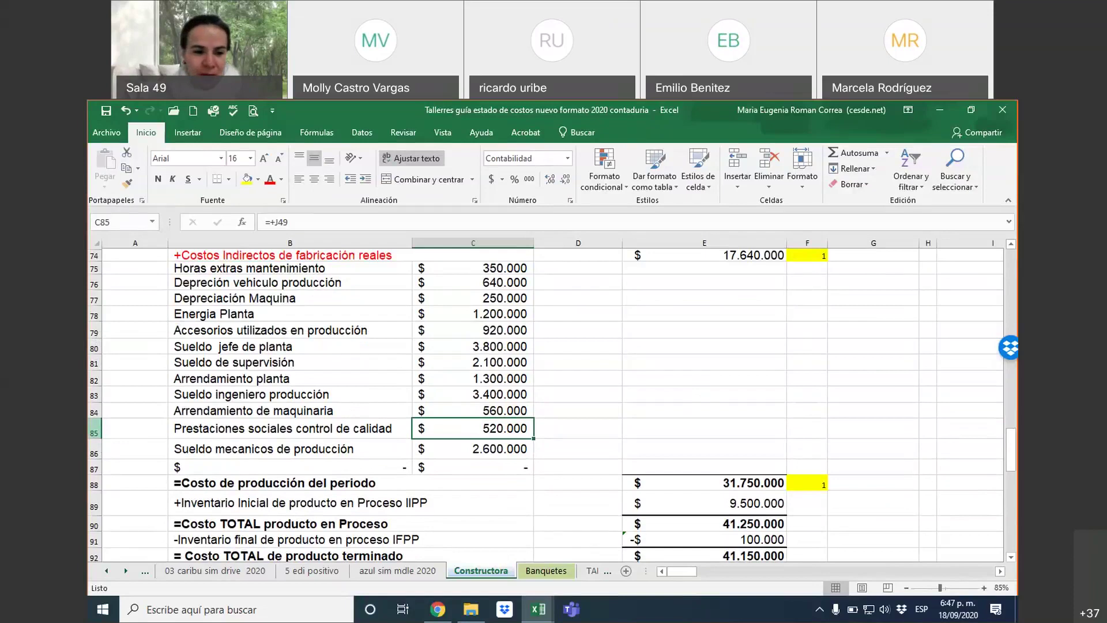
pyautogui.moveTo(95, 429)
pyautogui.mouseDown()
pyautogui.moveTo(95, 450)
pyautogui.moveTo(95, 434)
pyautogui.mouseUp()
pyautogui.click(750, 439)
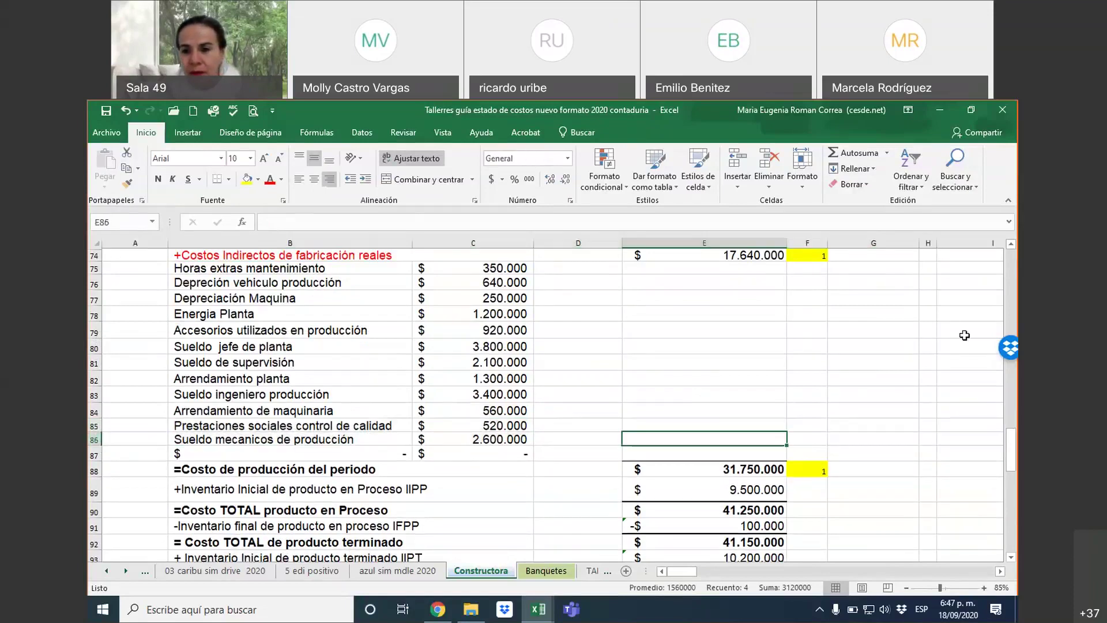
# Insert blank columns between the totals in column E and the yellow-marked column on the Constructora sheet
pyautogui.click(1009, 244)
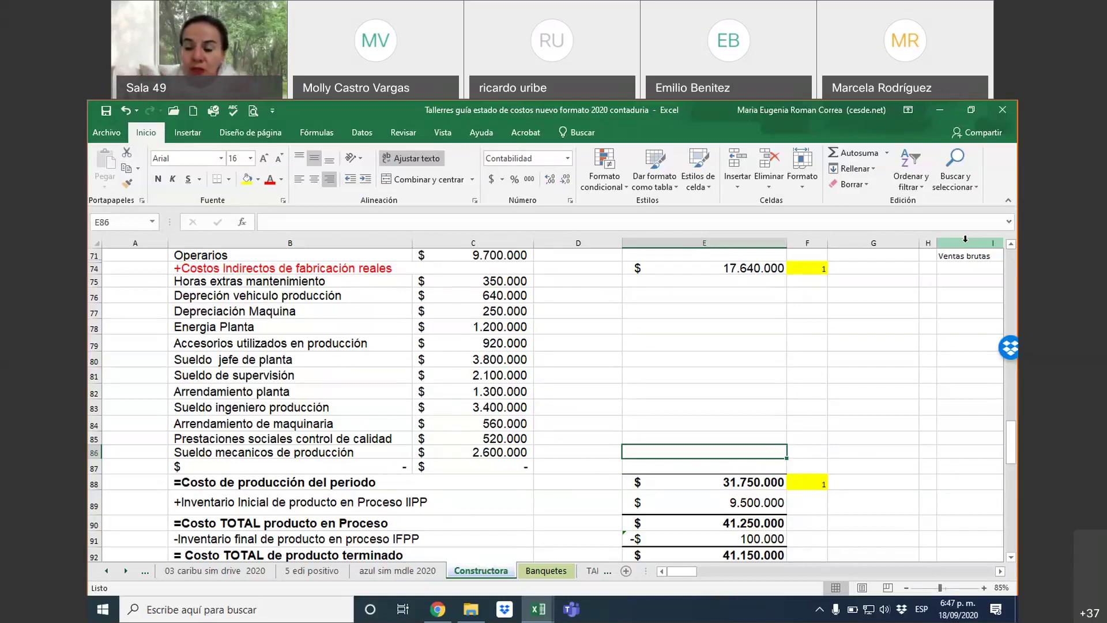
pyautogui.click(808, 241)
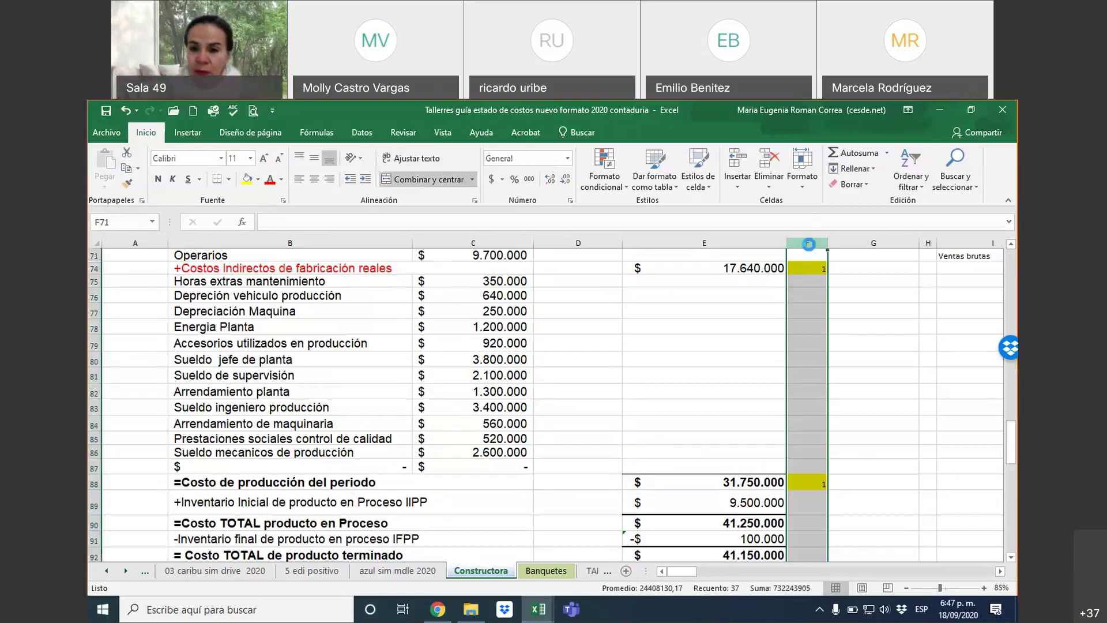
pyautogui.hotkey('ctrl', '+')
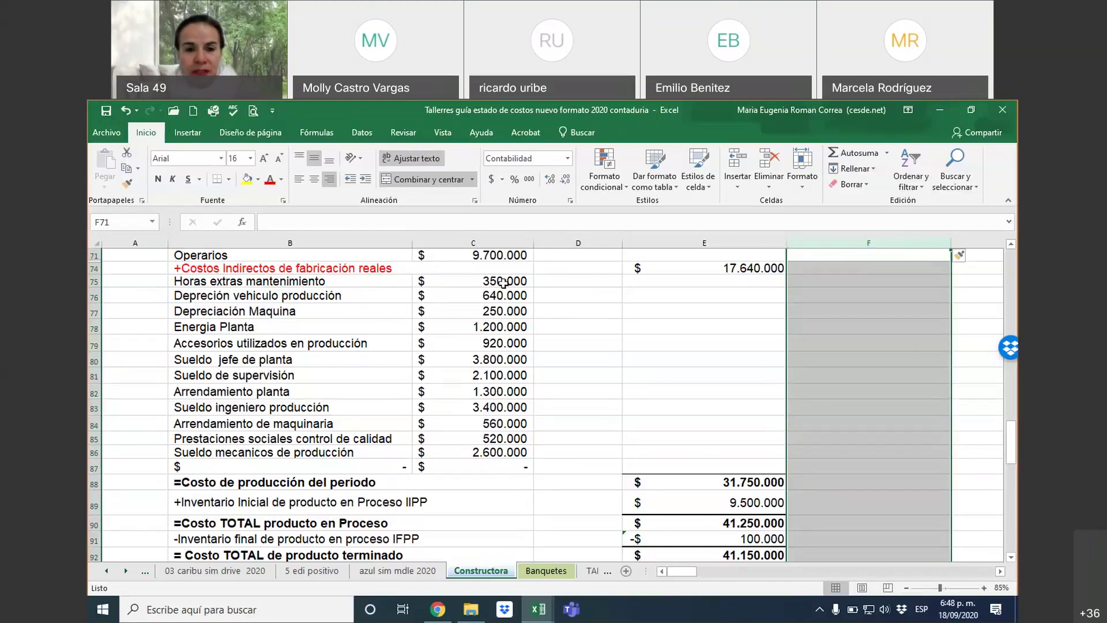
# Review the block of actual indirect manufacturing costs and its labels from Sueldo jefe de planta to Sueldo mecanicos de producción
pyautogui.moveTo(336, 271); pyautogui.dragTo(761, 436)
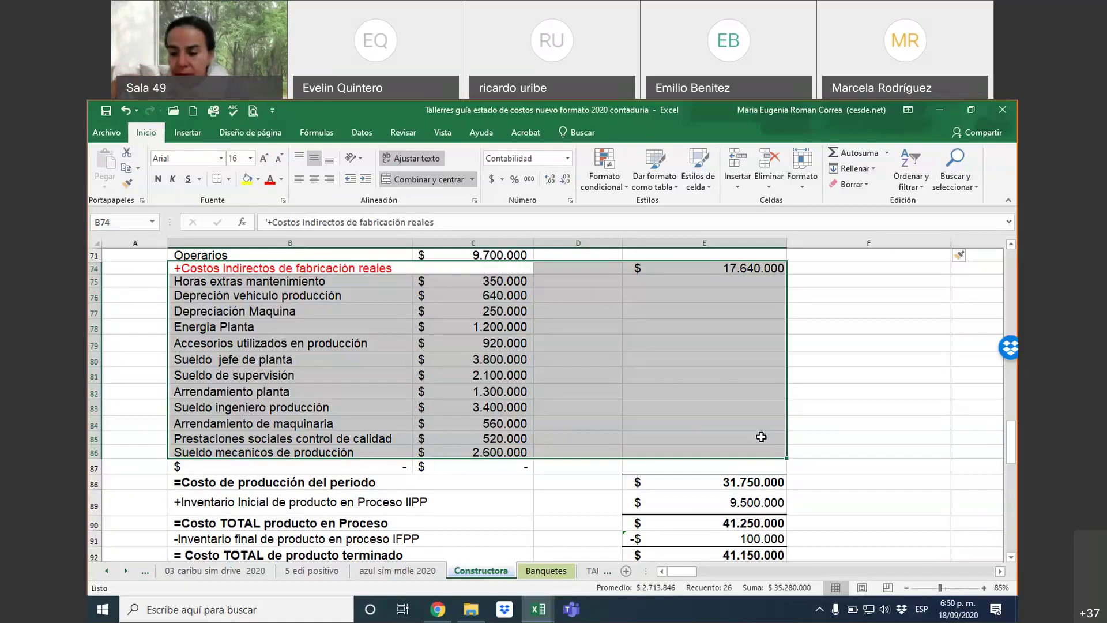
pyautogui.click(280, 376)
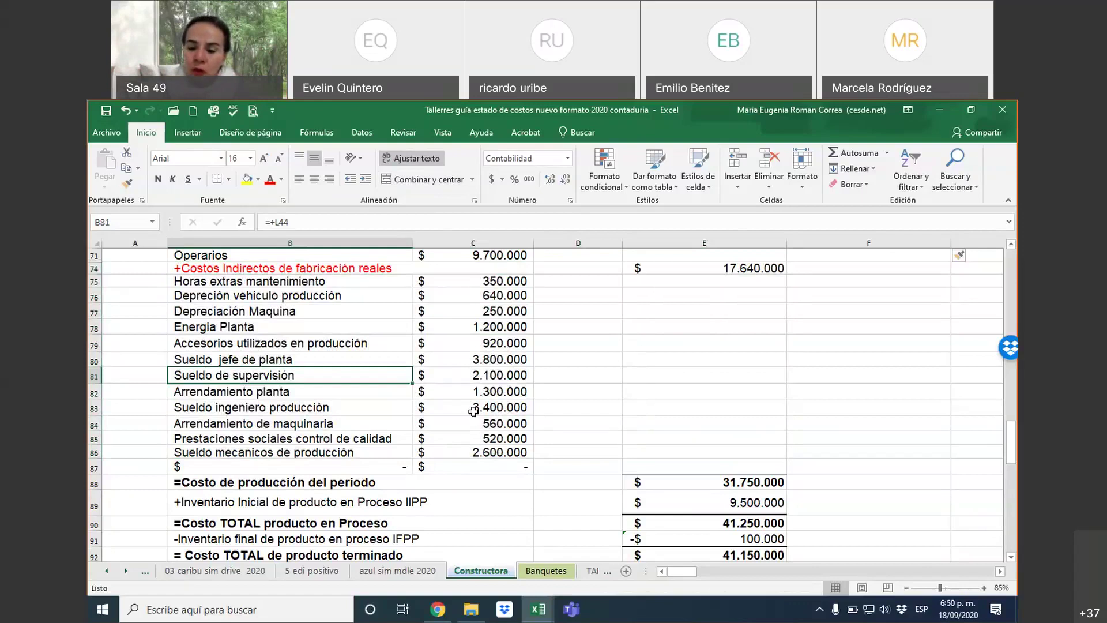
pyautogui.press('Up')
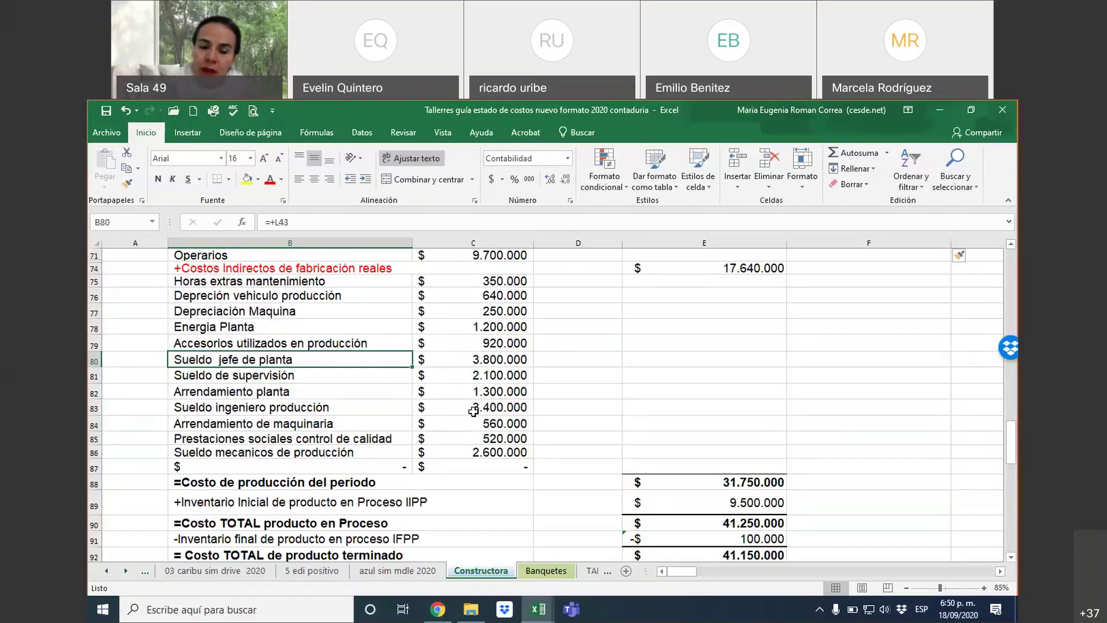
pyautogui.press('Down')
pyautogui.press('Down')
pyautogui.press('Down')
pyautogui.press('Down')
pyautogui.press('Down')
pyautogui.press('Down')
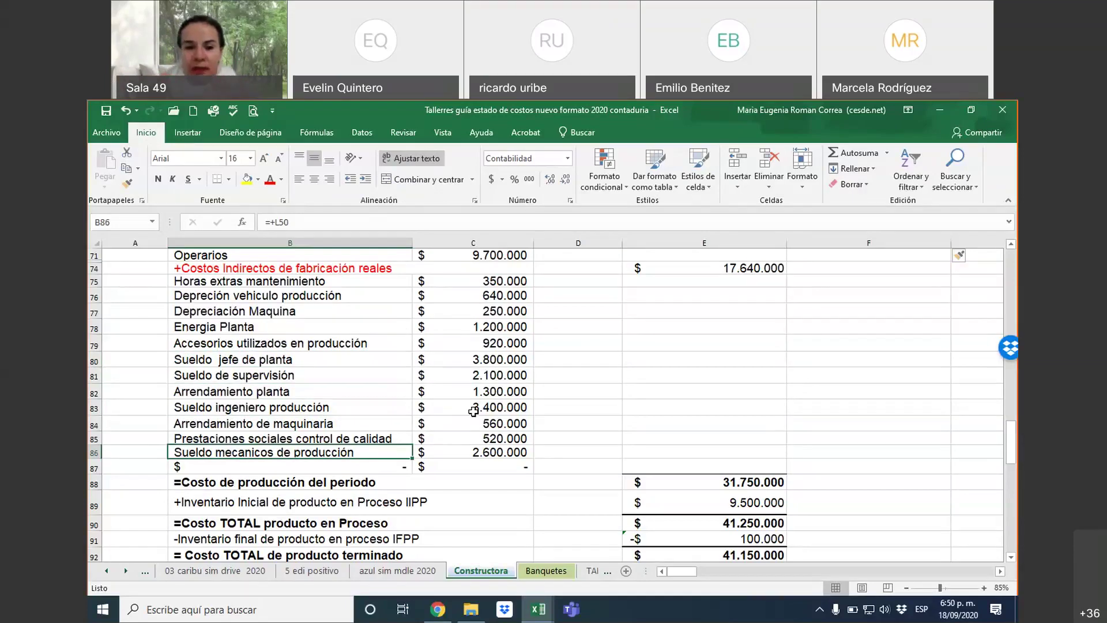
# Compare the direct labour entry Operarios with the indirect cost entry Sueldo mecanicos de producción
pyautogui.click(198, 256)
pyautogui.moveTo(503, 258); pyautogui.dragTo(473, 251)
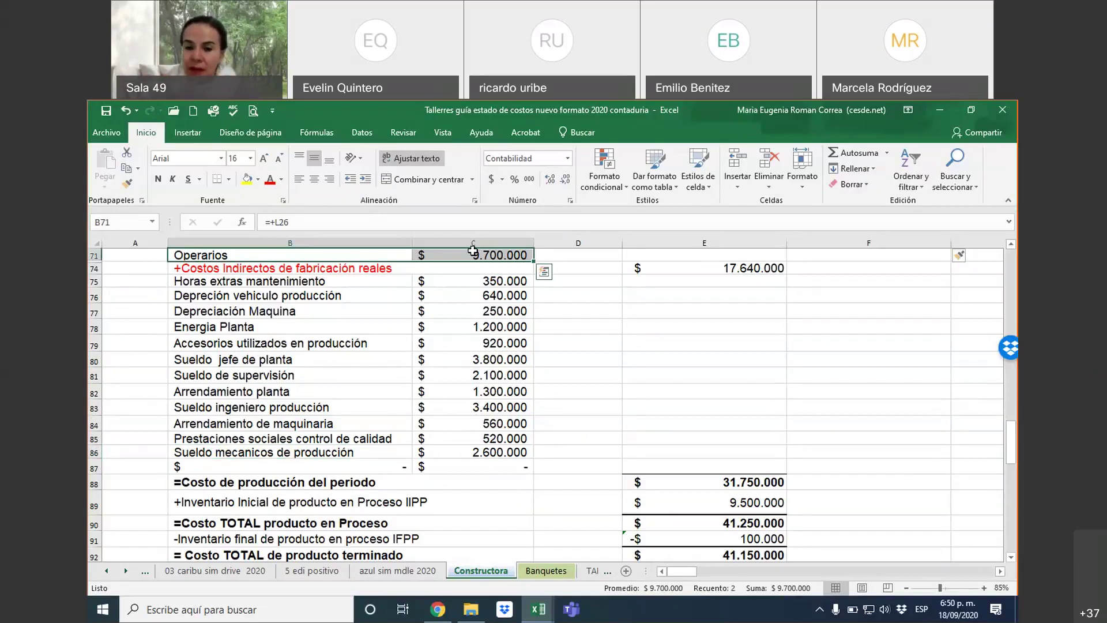
pyautogui.click(262, 450)
pyautogui.click(237, 260)
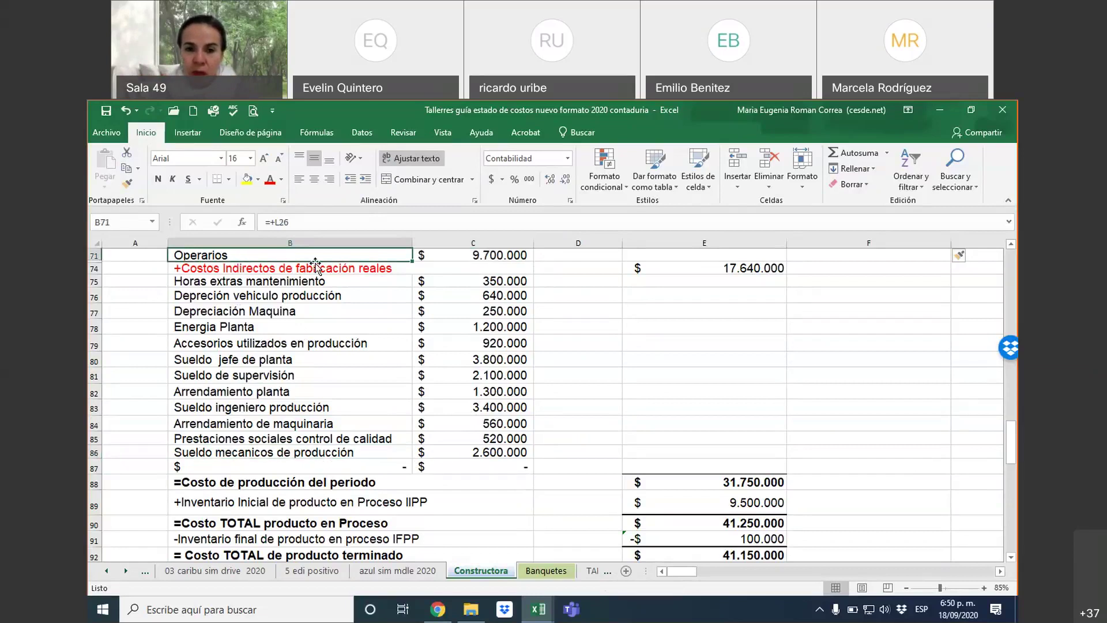
pyautogui.moveTo(495, 259); pyautogui.dragTo(352, 257)
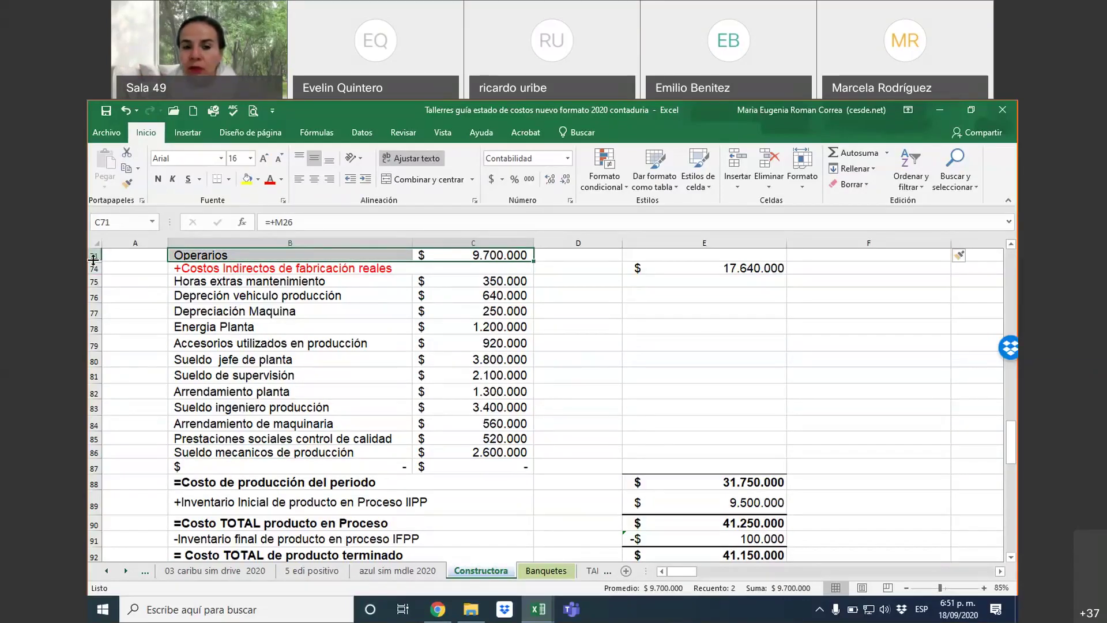
pyautogui.click(272, 254)
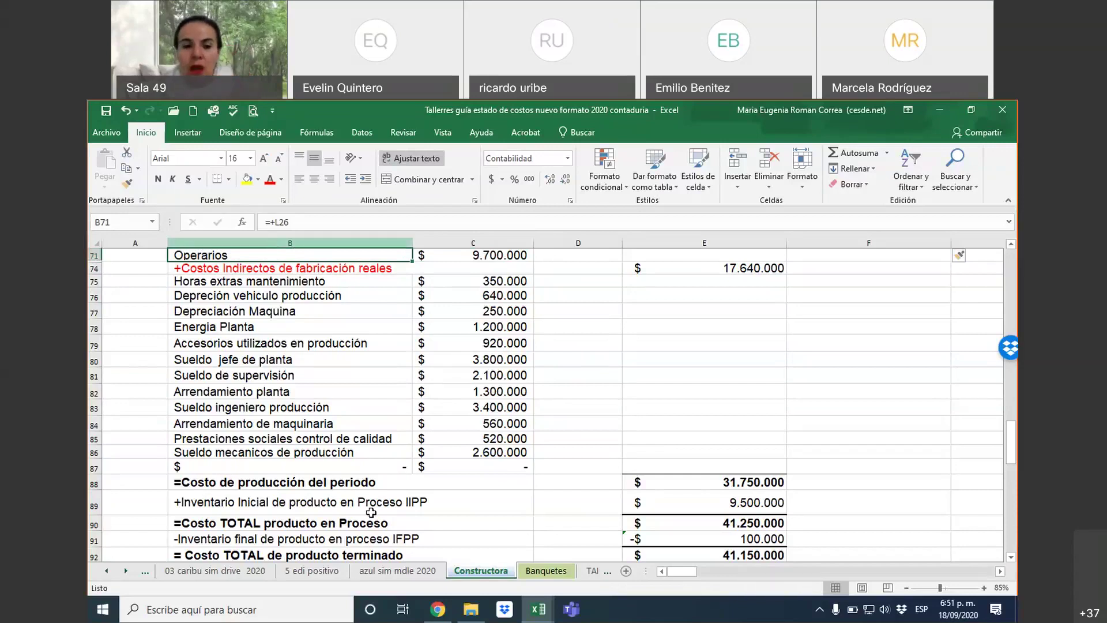
pyautogui.moveTo(302, 448); pyautogui.dragTo(481, 514)
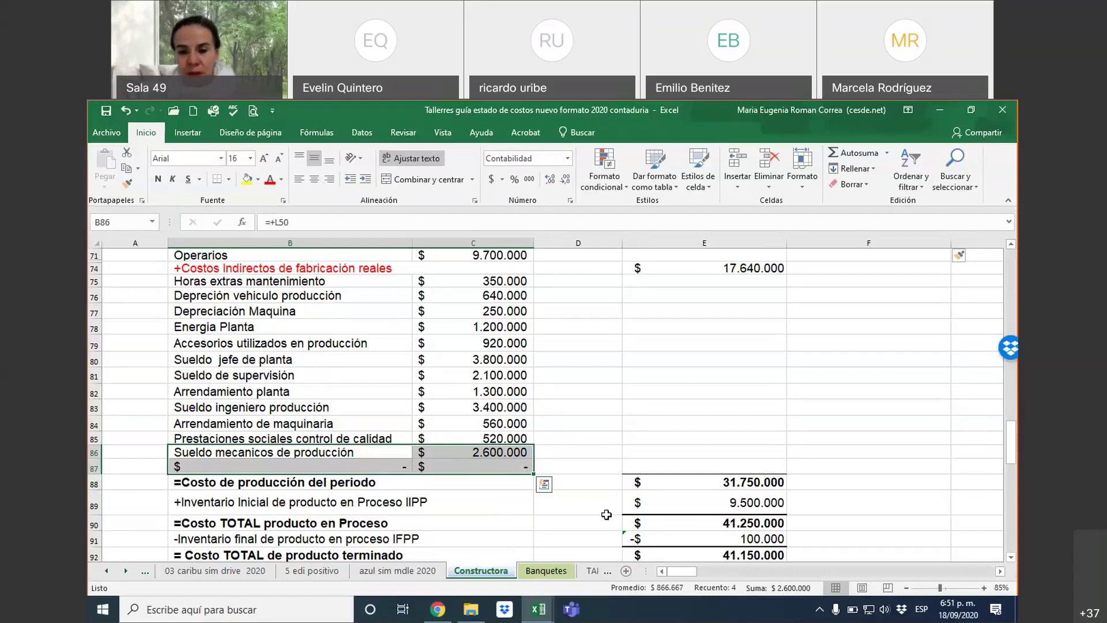
# Switch to the 002 Nomina basica workbook and hide the empty rows 11 to 14 on the NOMINA sheet
pyautogui.scroll(-3, 606, 517)
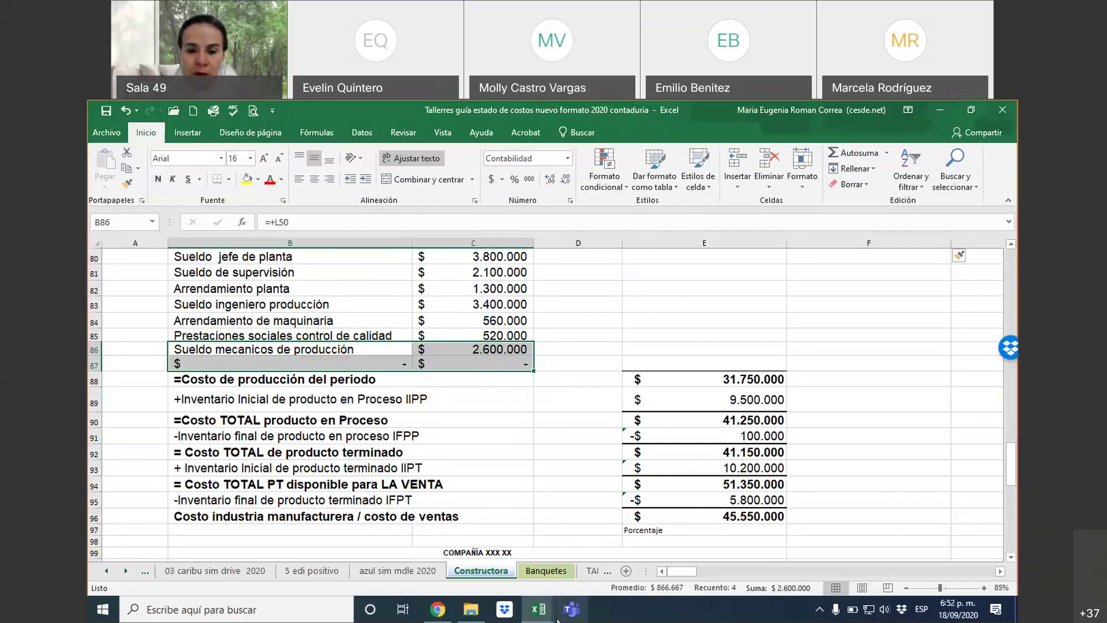
pyautogui.moveTo(539, 620)
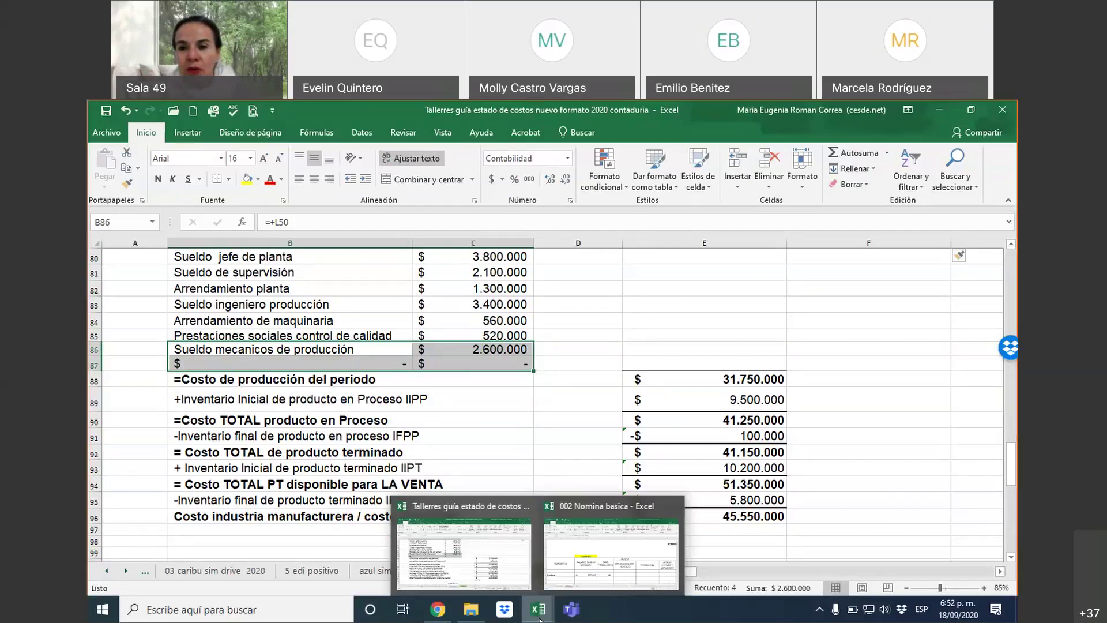
pyautogui.click(596, 551)
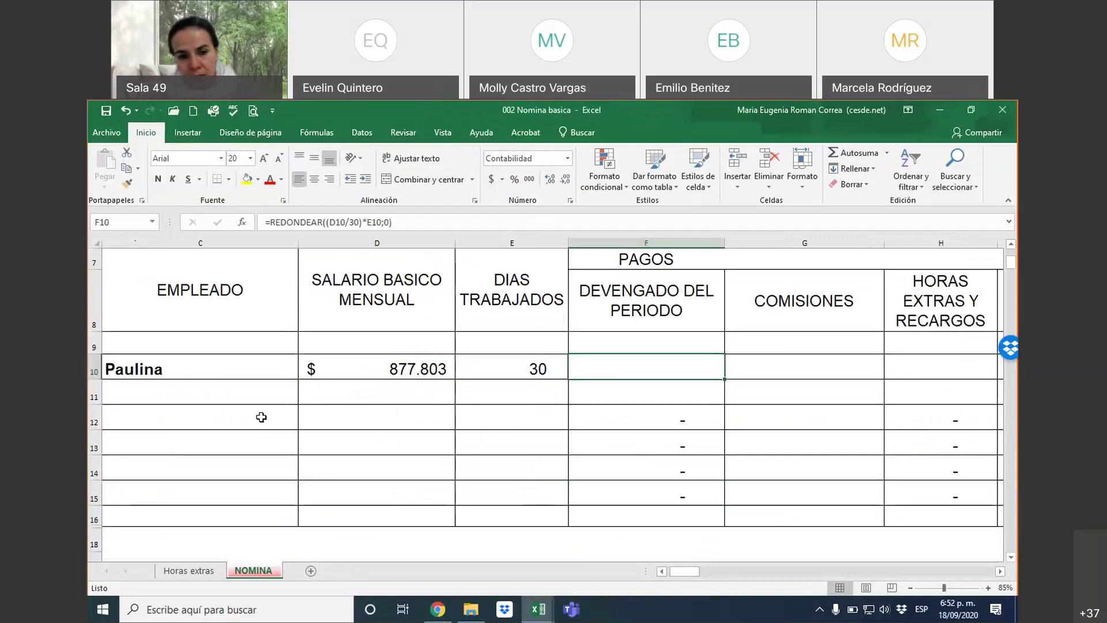
pyautogui.moveTo(94, 396); pyautogui.dragTo(92, 464)
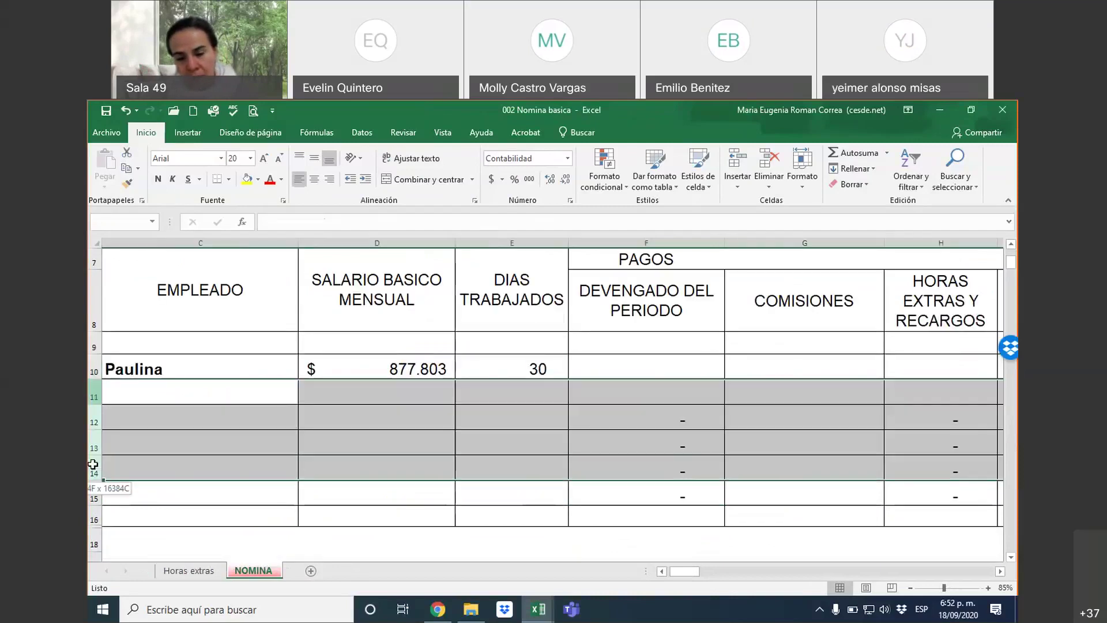
pyautogui.rightClick(171, 450)
pyautogui.click(217, 424)
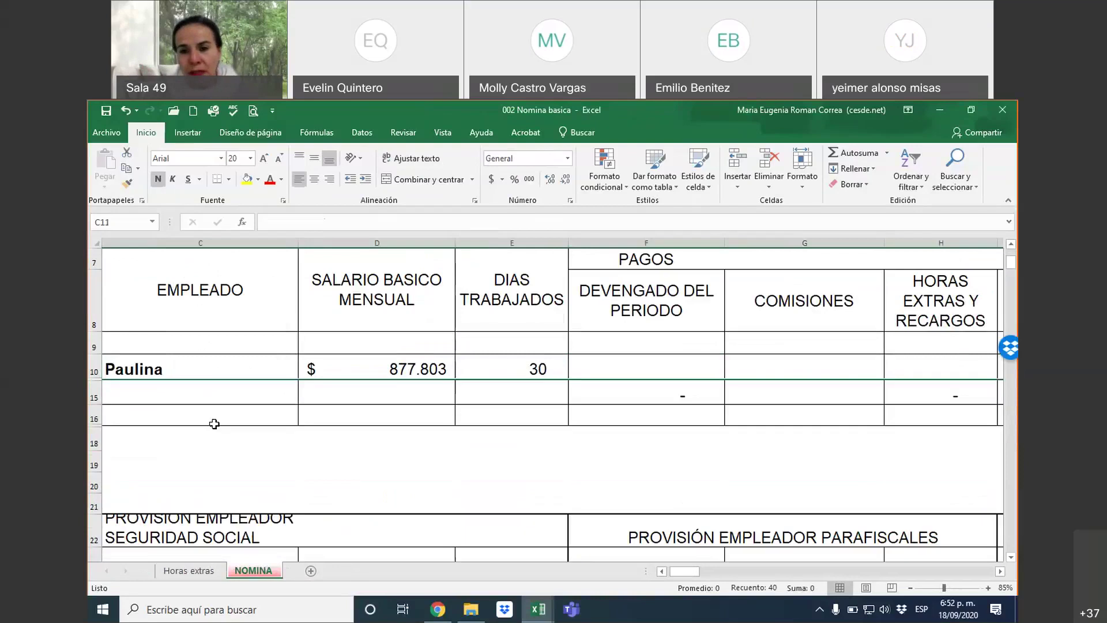
# Examine the employee's basic monthly salary in D10 within the wider payroll table
pyautogui.scroll(-1, 384, 394)
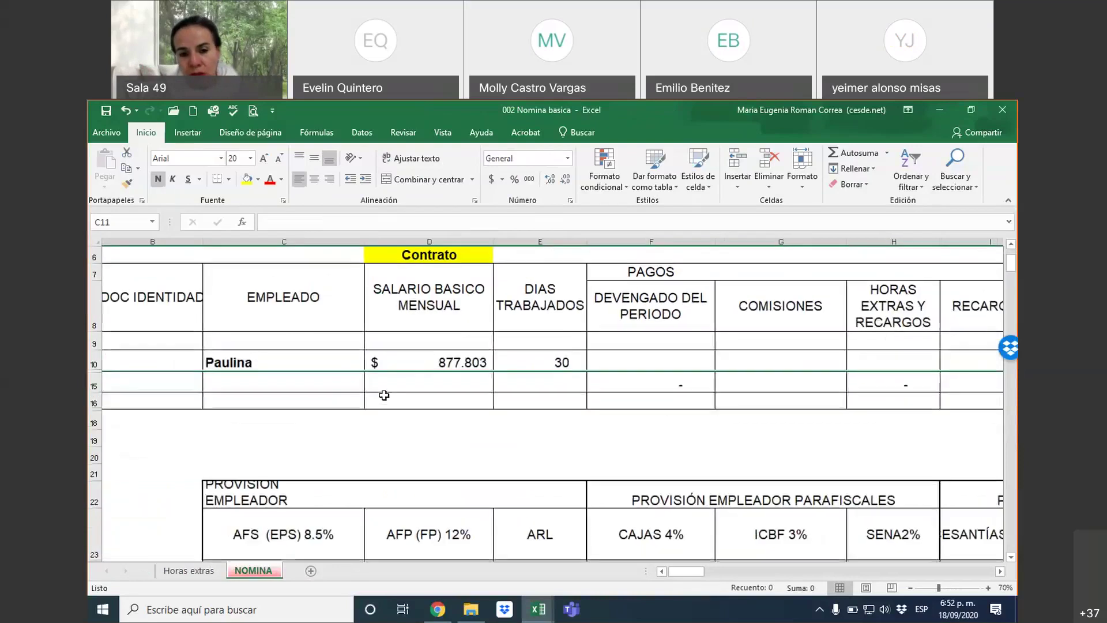
pyautogui.scroll(-1, 415, 362)
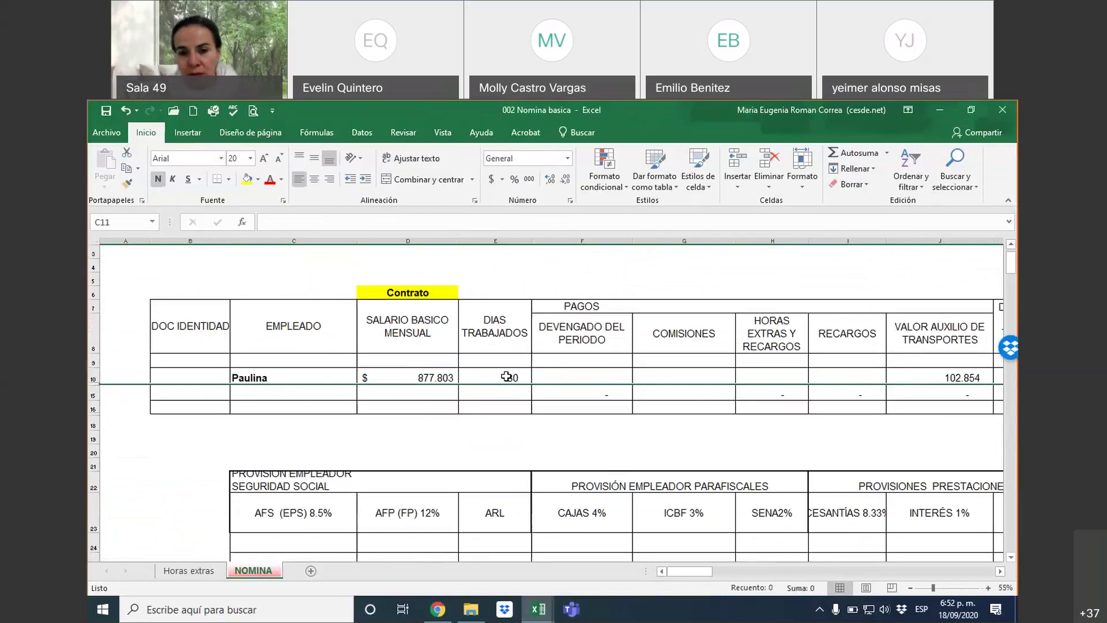
pyautogui.click(435, 377)
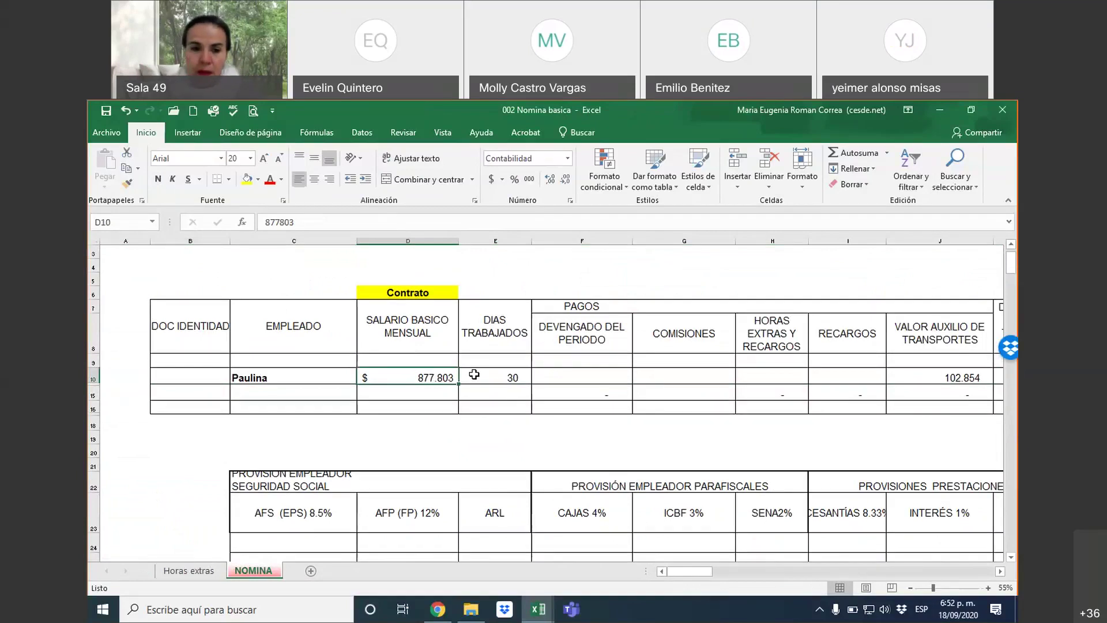
pyautogui.press('Up')
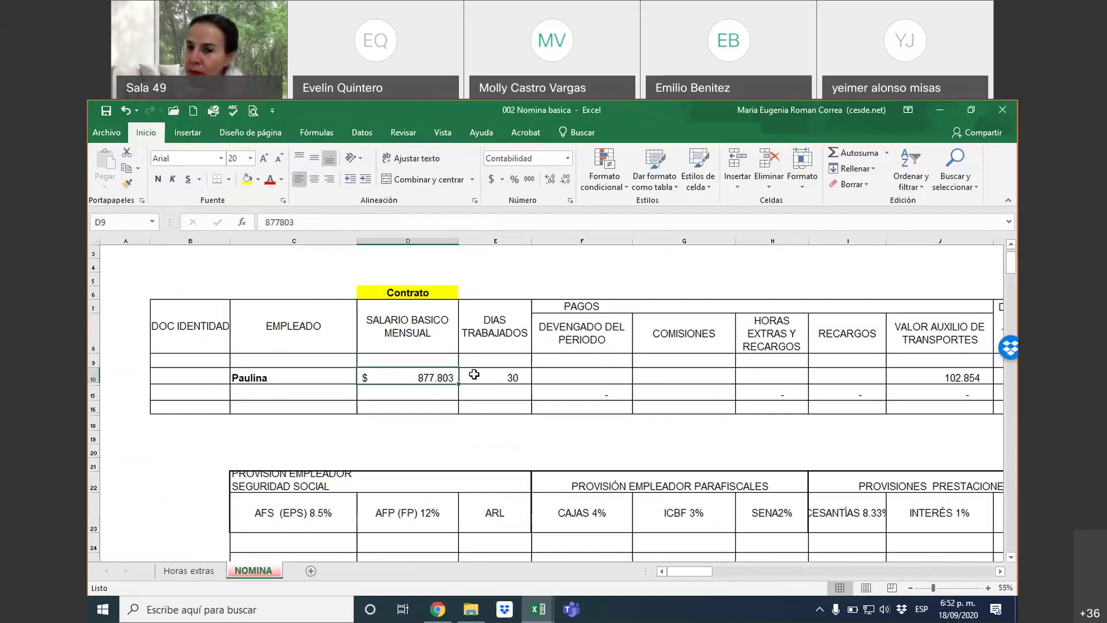
pyautogui.press('Down')
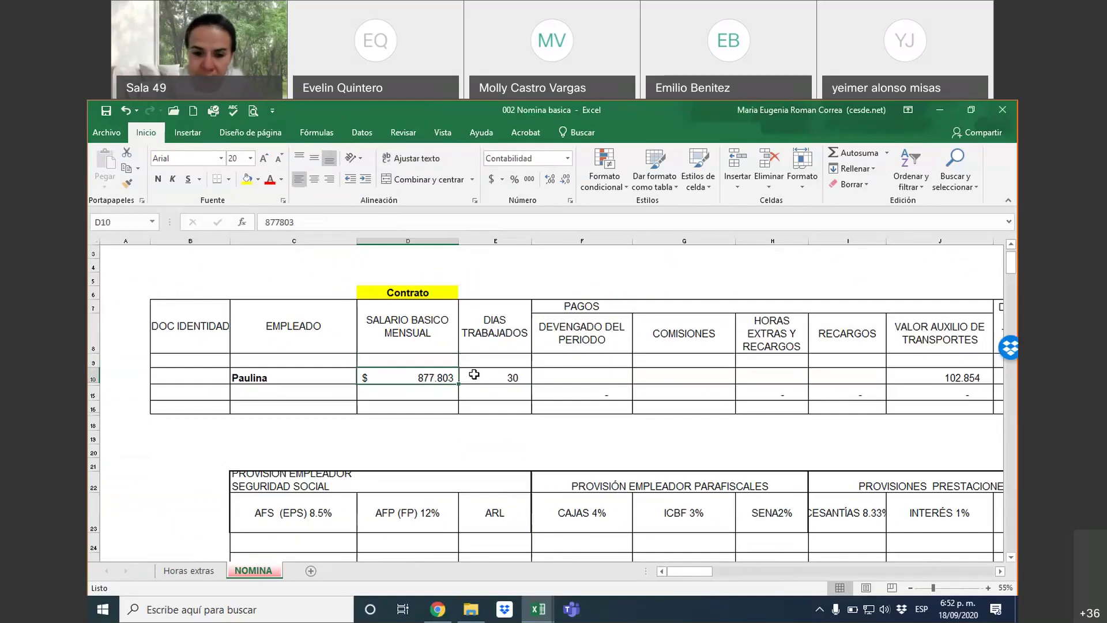
# Switch to the Tallerres guía estado de costos workbook and format the Prestaciones sociales control de calidad entry (B85:C85) with red text and yellow fill
pyautogui.click(538, 608)
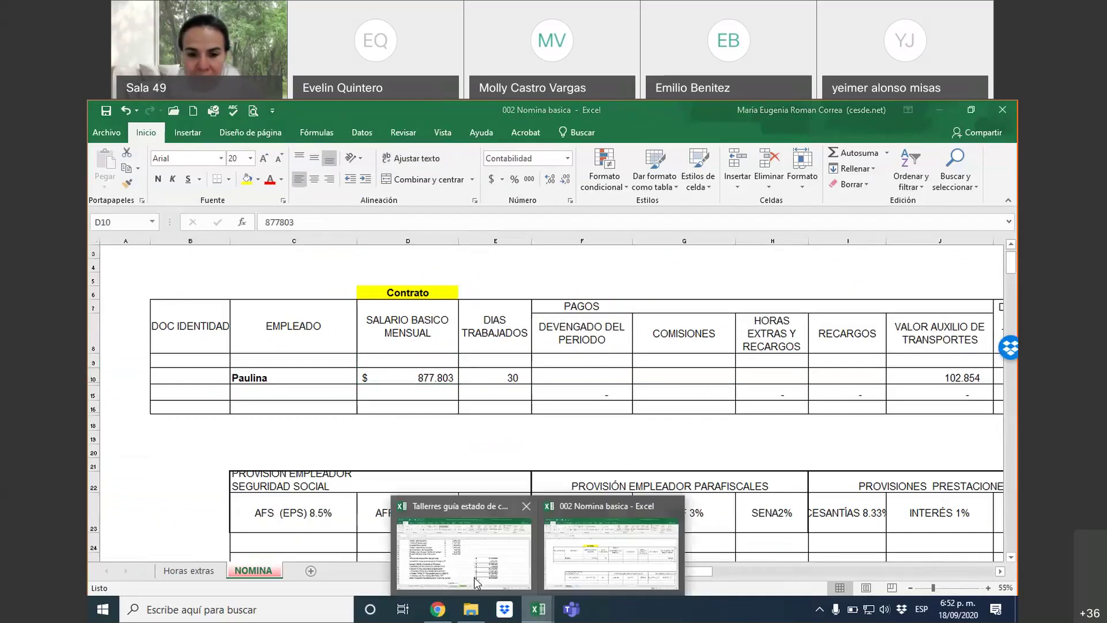
pyautogui.click(472, 569)
pyautogui.moveTo(199, 336); pyautogui.dragTo(485, 336)
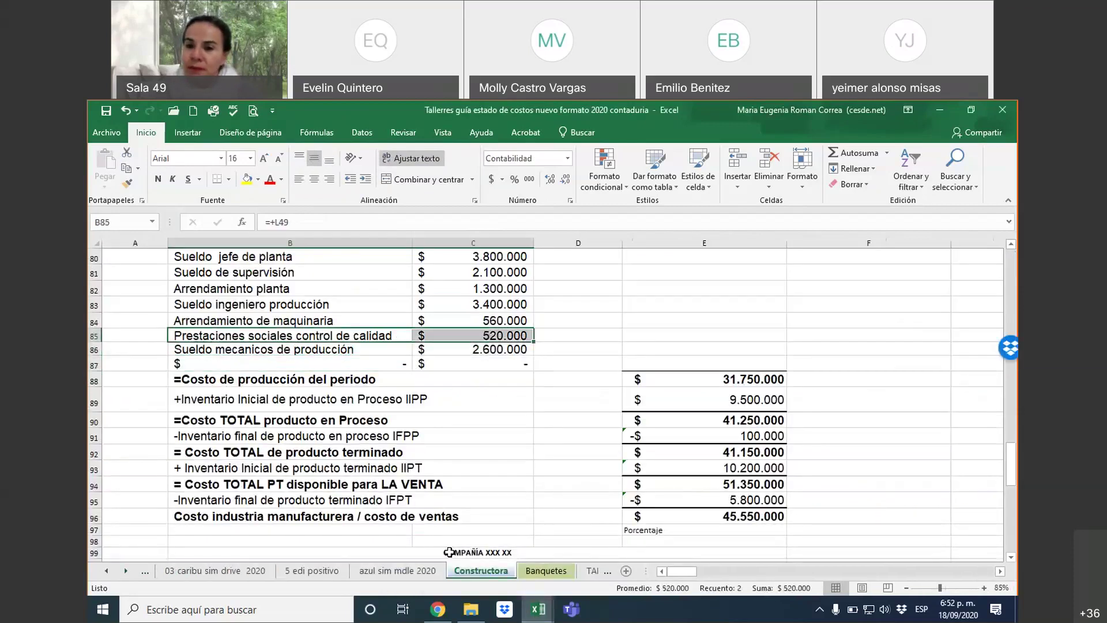
pyautogui.click(269, 178)
pyautogui.click(247, 179)
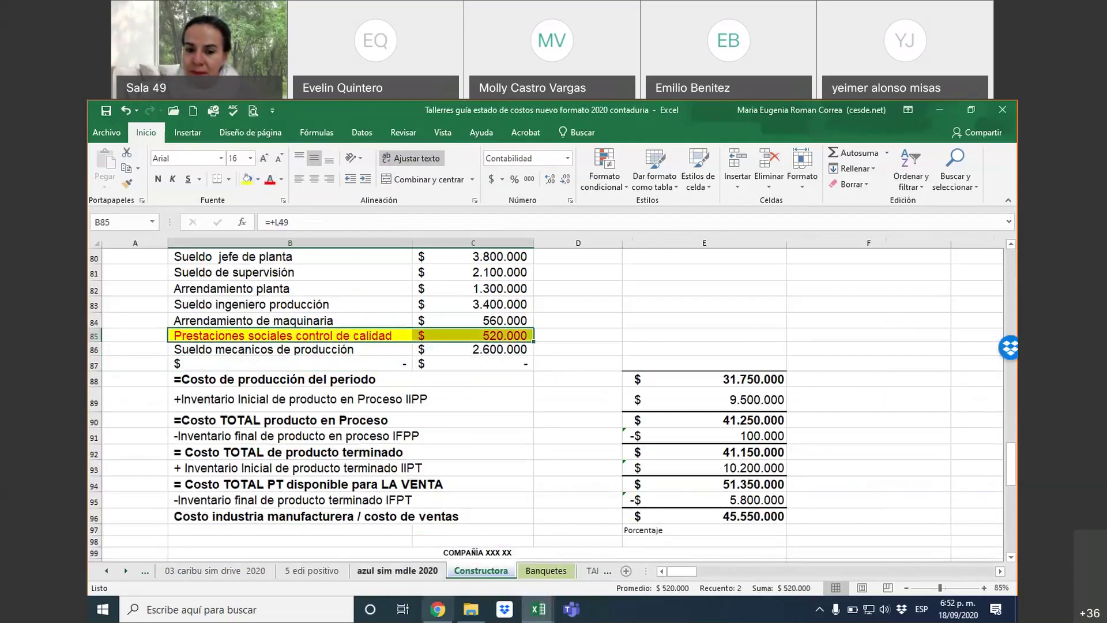
# Switch to the 002 Nomina basica workbook and set the row 10 employee to Control de calidad with a basic monthly salary of 1000000
pyautogui.click(537, 609)
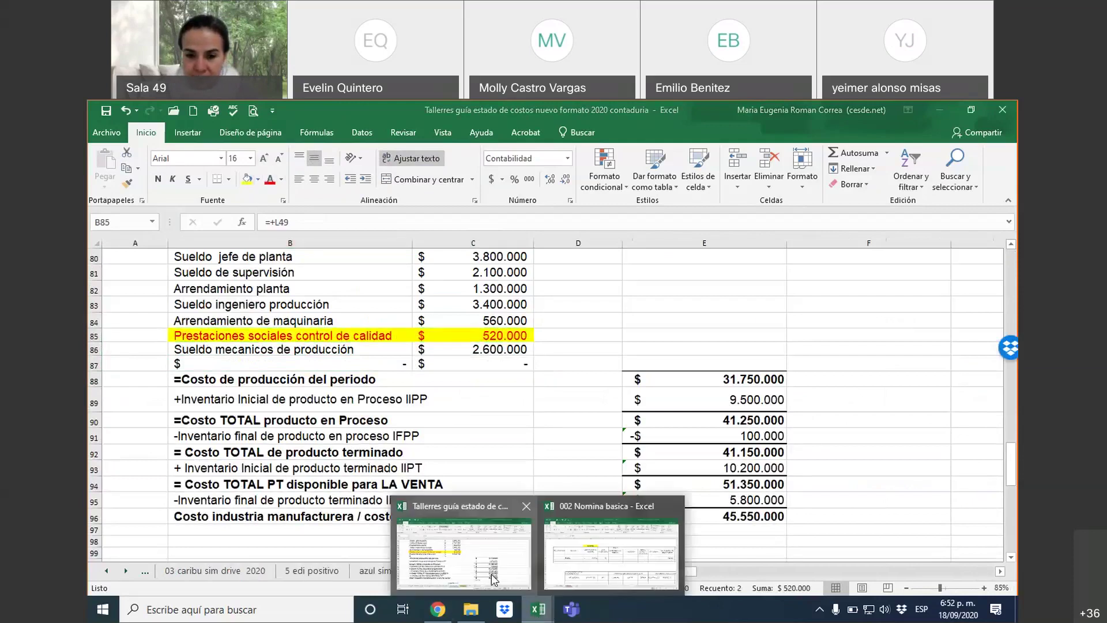
pyautogui.click(596, 569)
pyautogui.click(279, 376)
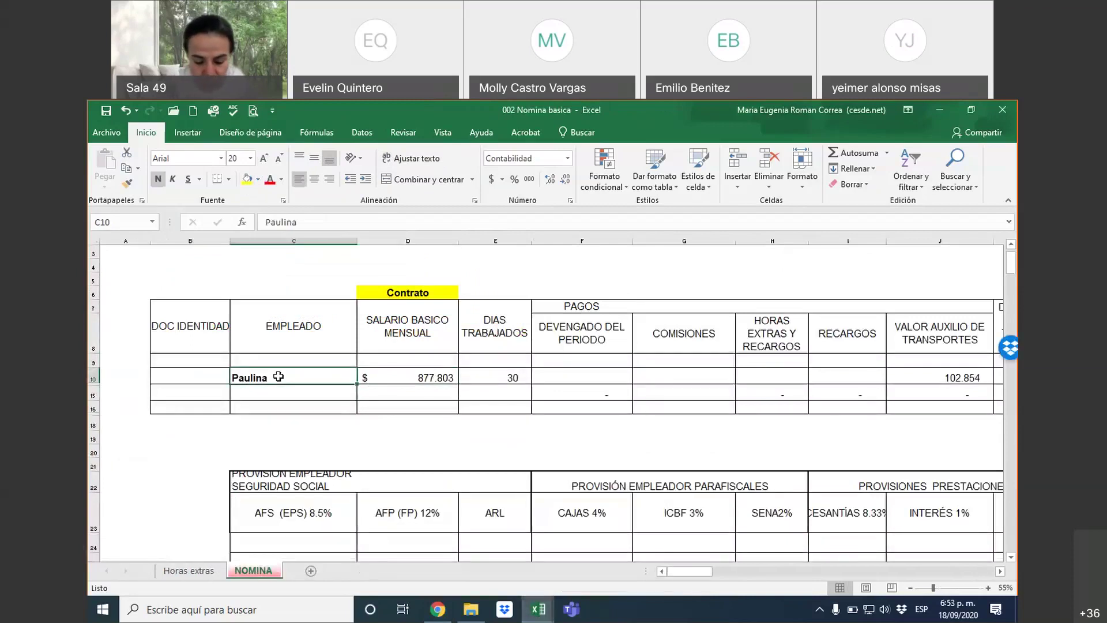
pyautogui.write('Contro')
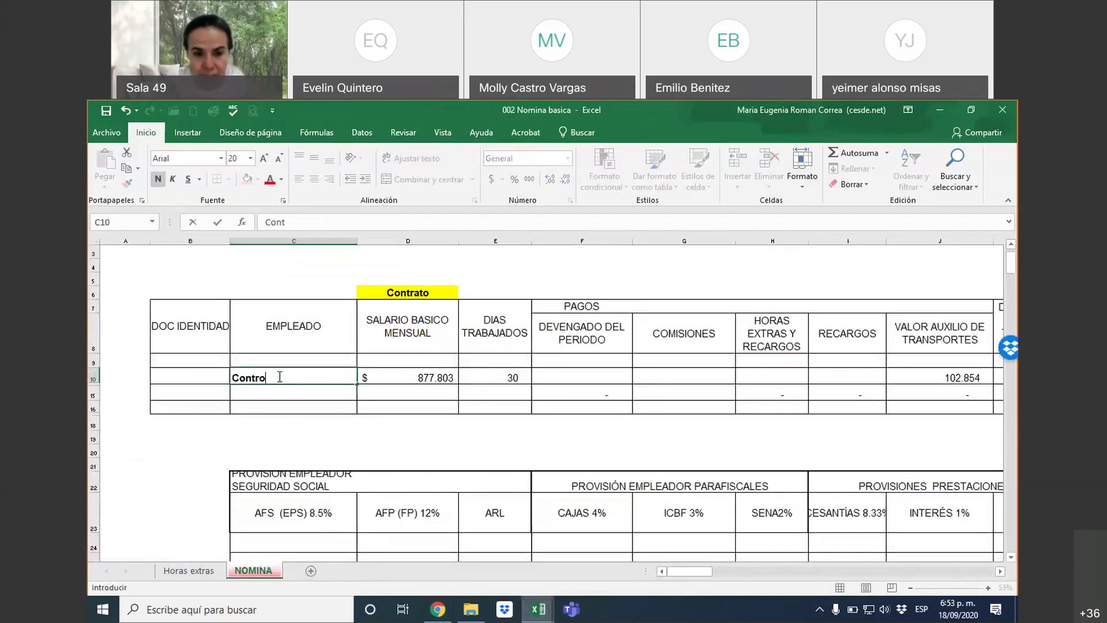
pyautogui.write('l de calidad')
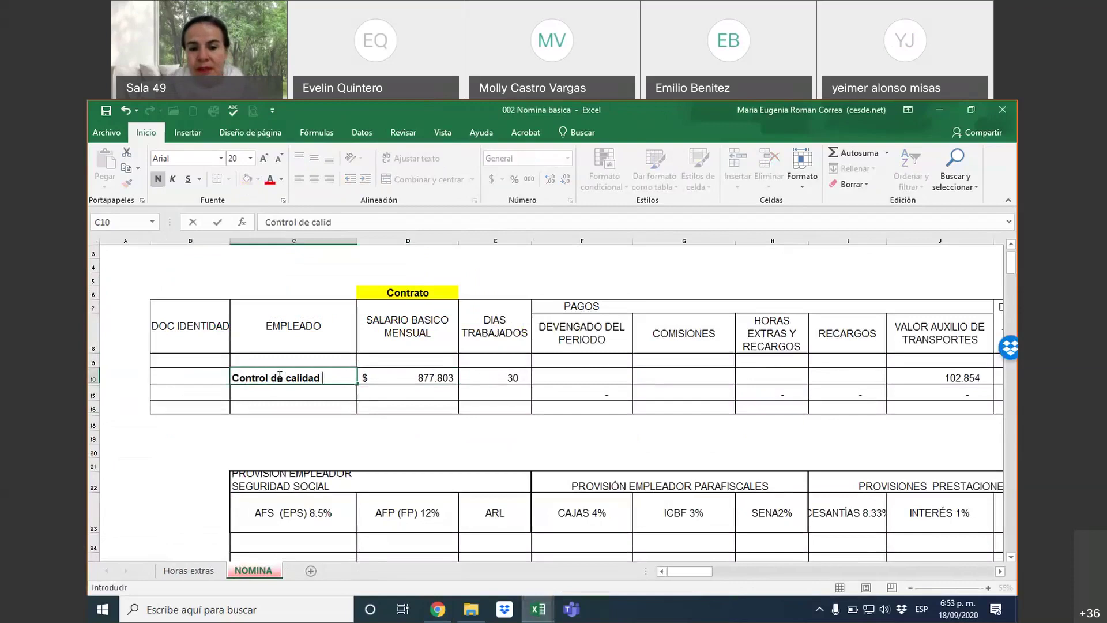
pyautogui.press('Tab')
pyautogui.write('1000000')
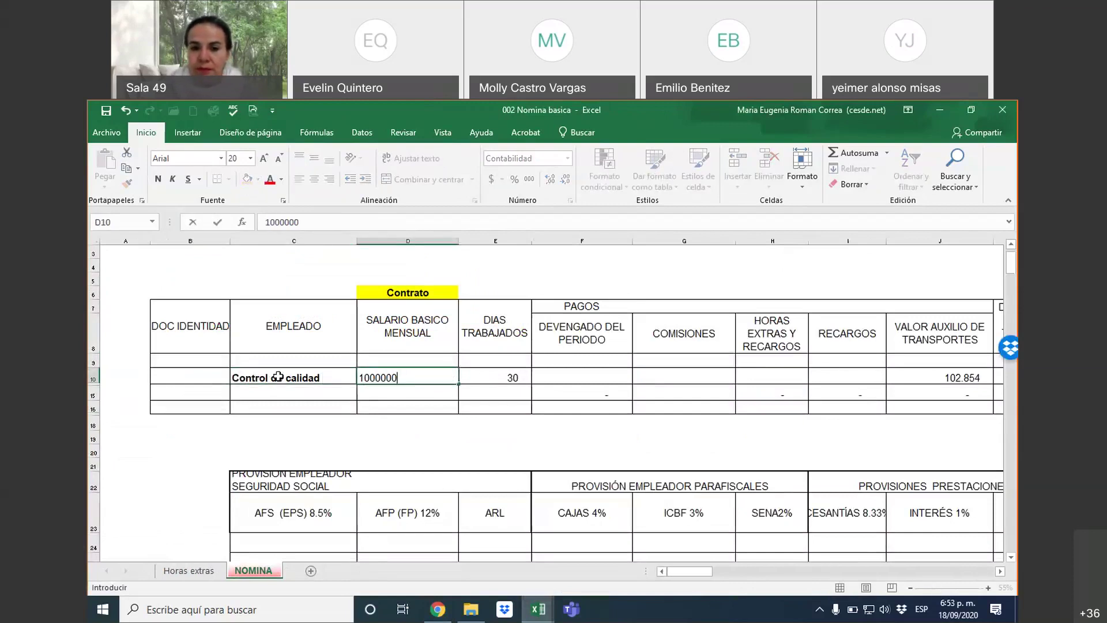
pyautogui.press('Return')
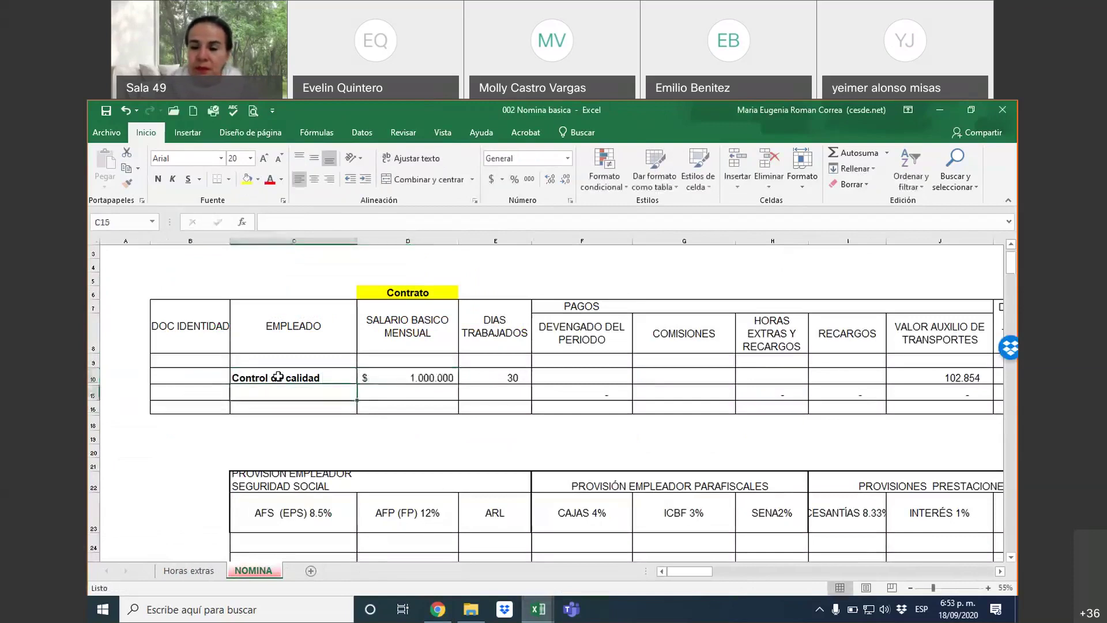
# Examine the Control de calidad row from salary and days worked across to the EPS deduction, and the earnings totals in row 15
pyautogui.press('Up')
pyautogui.press('Right')
pyautogui.press('Right')
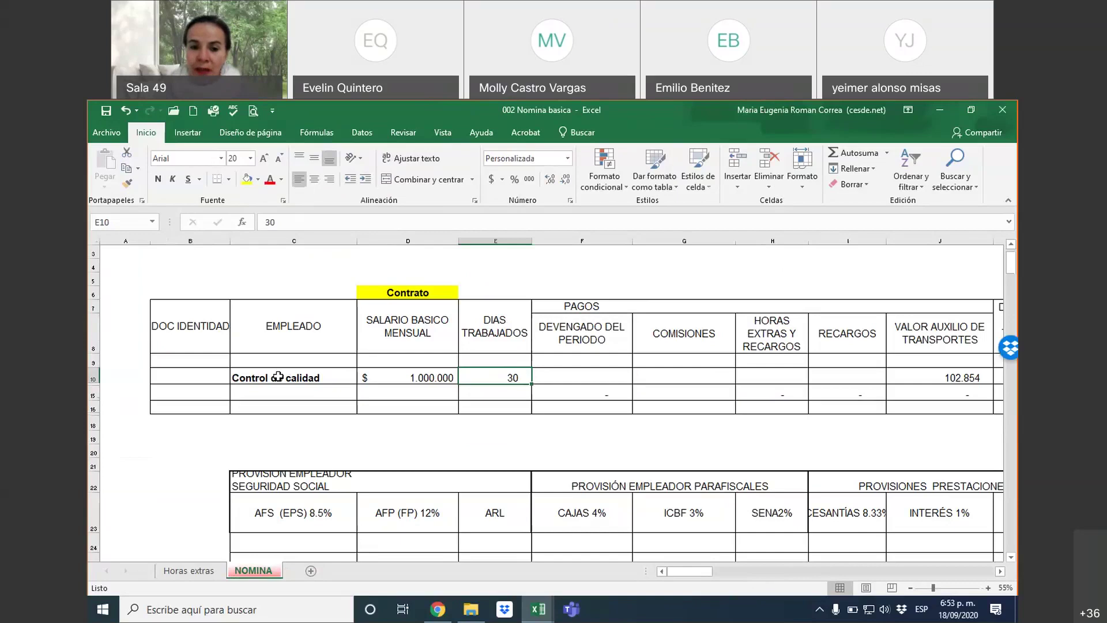
pyautogui.press('Left')
pyautogui.press('Right')
pyautogui.press('Right')
pyautogui.press('Right')
pyautogui.press('Right')
pyautogui.press('Right')
pyautogui.press('Right')
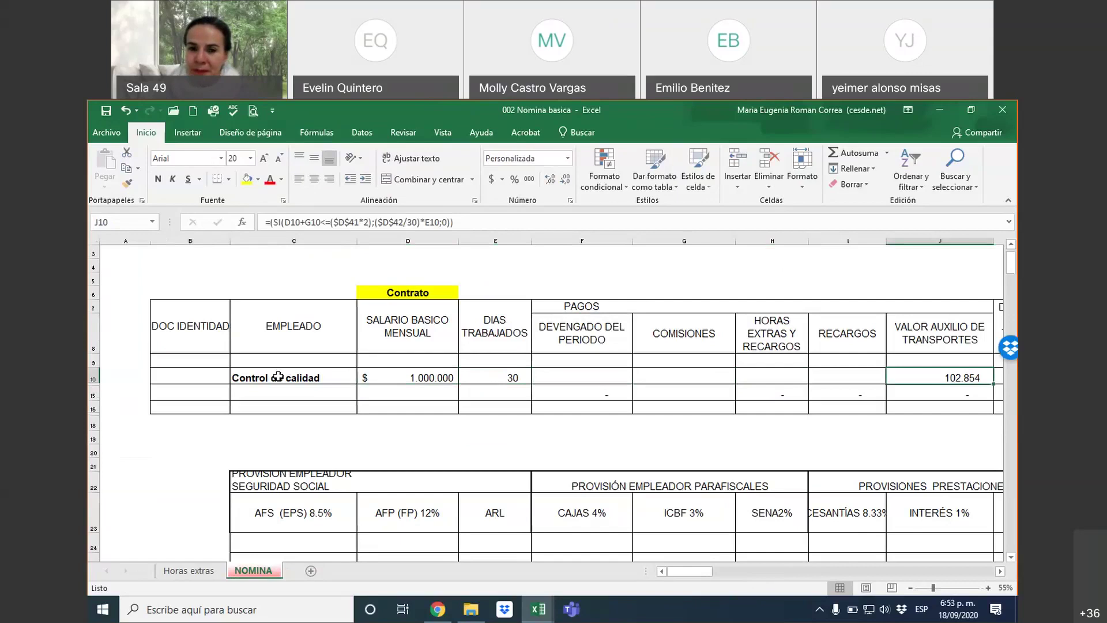
pyautogui.press('Right')
pyautogui.press('Right')
pyautogui.press('Right')
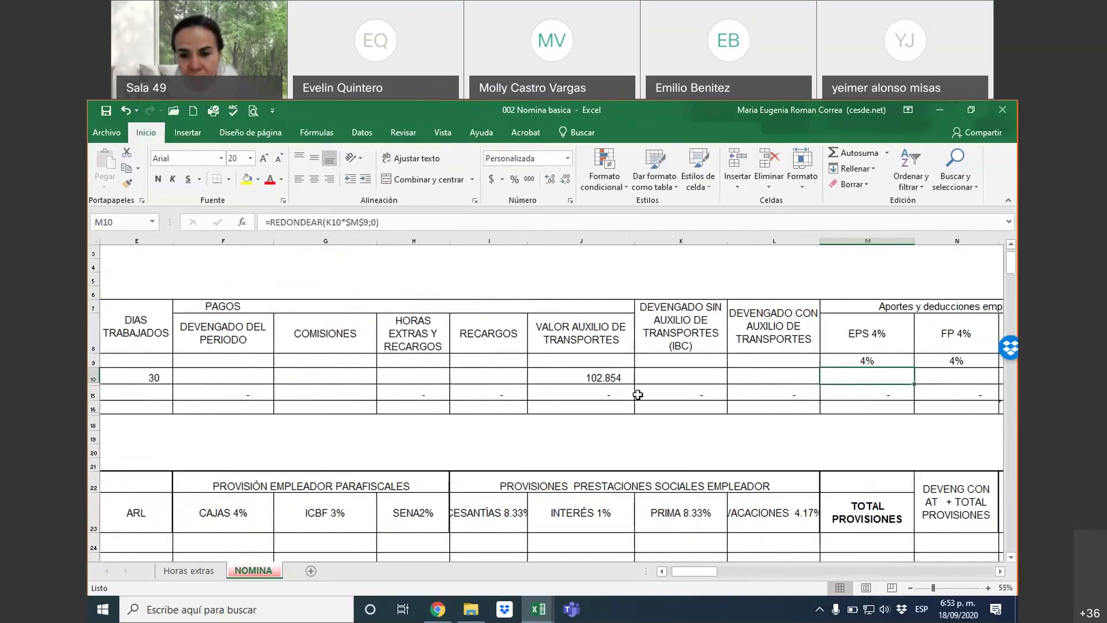
pyautogui.moveTo(664, 394); pyautogui.dragTo(739, 399)
pyautogui.hscroll(-3, 712, 552)
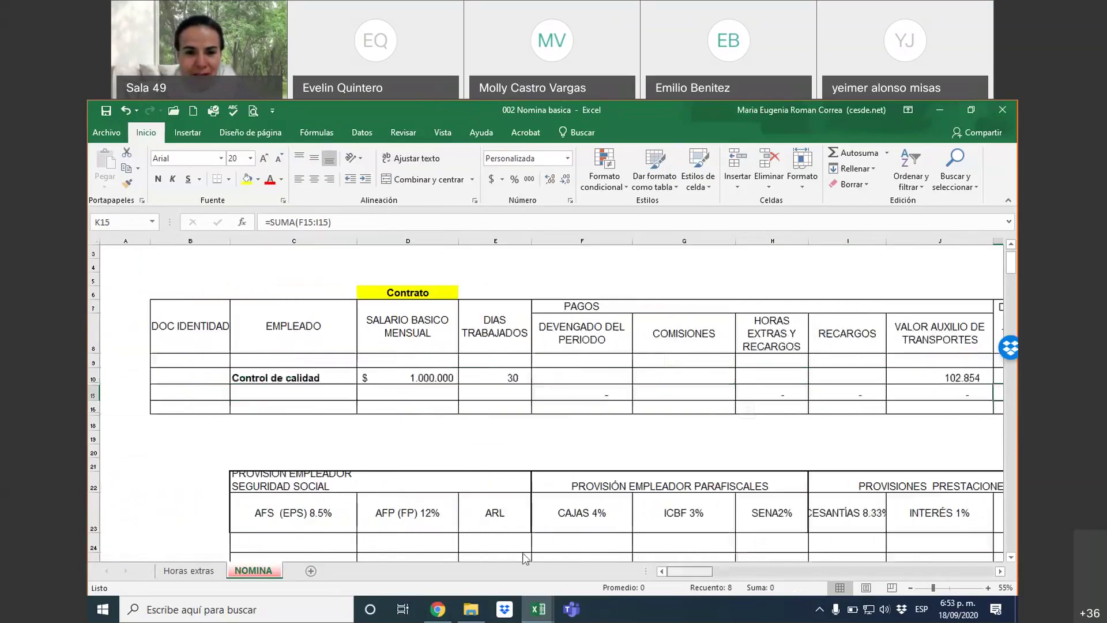
# Unhide rows 11 to 14 on the NOMINA sheet
pyautogui.moveTo(93, 377); pyautogui.dragTo(93, 396)
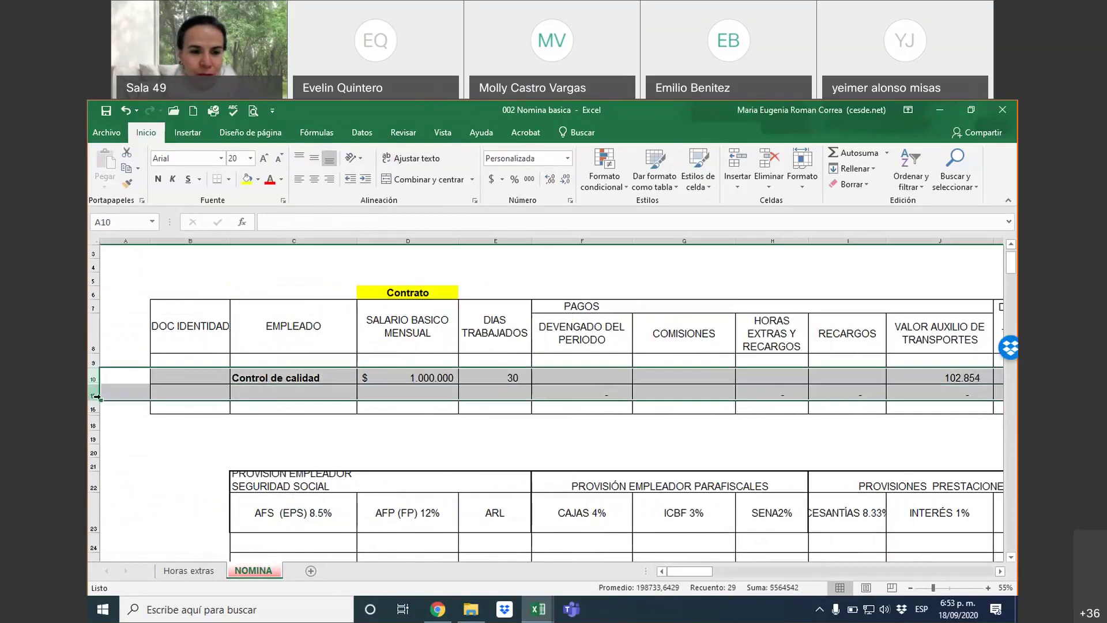
pyautogui.rightClick(94, 396)
pyautogui.click(116, 387)
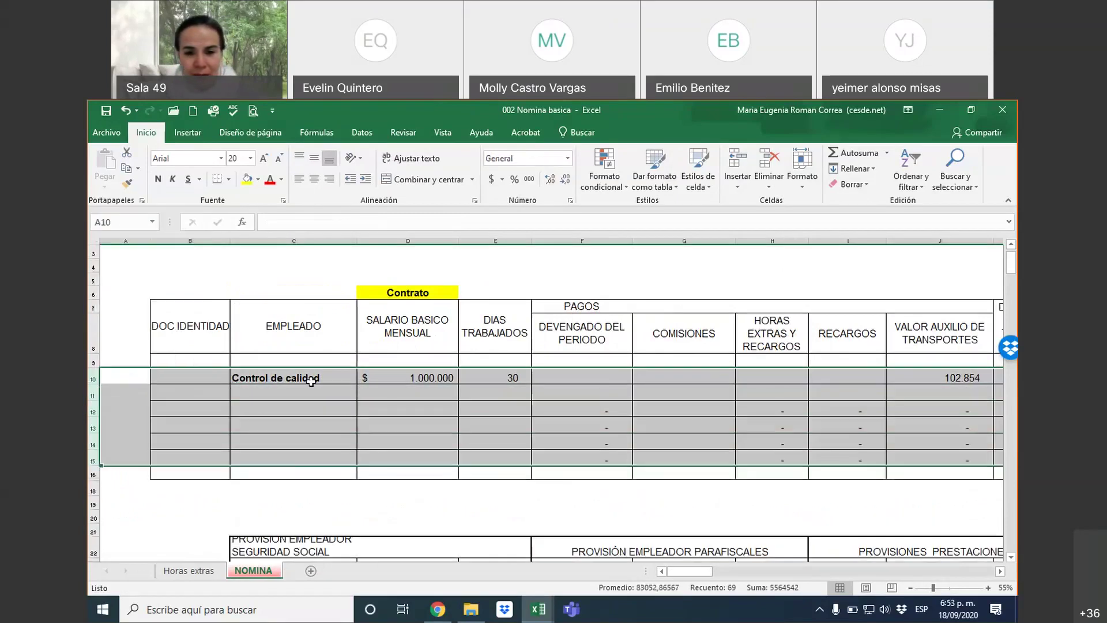
# Fill the payroll formulas of F12:U12 upward into row 10 and widen the Neto a pagar column to fit its amount
pyautogui.moveTo(568, 413); pyautogui.dragTo(963, 371)
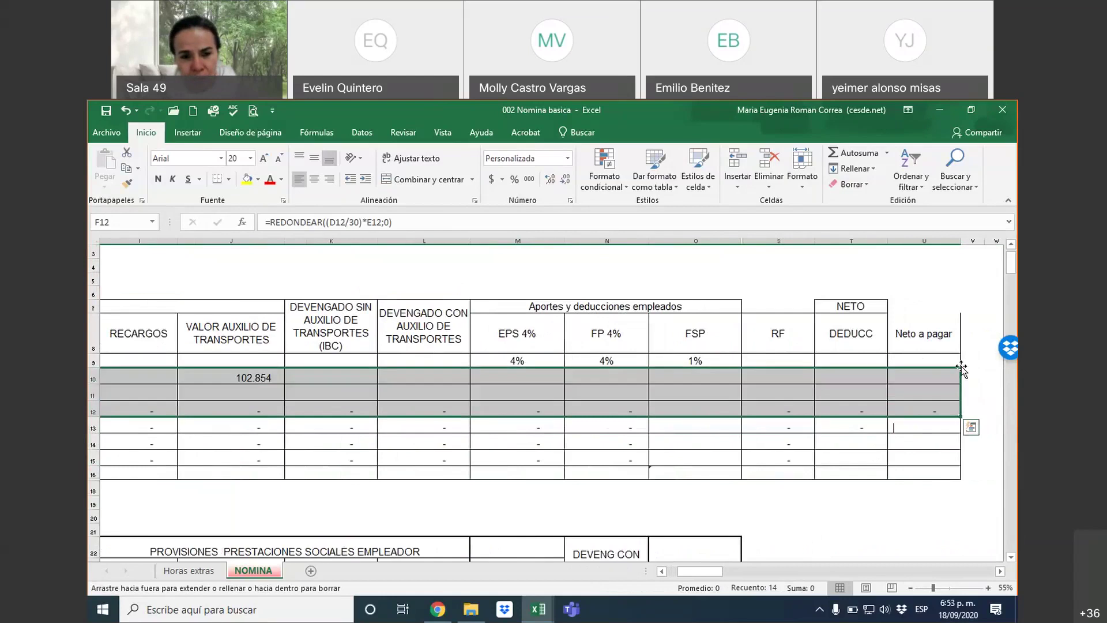
pyautogui.click(455, 378)
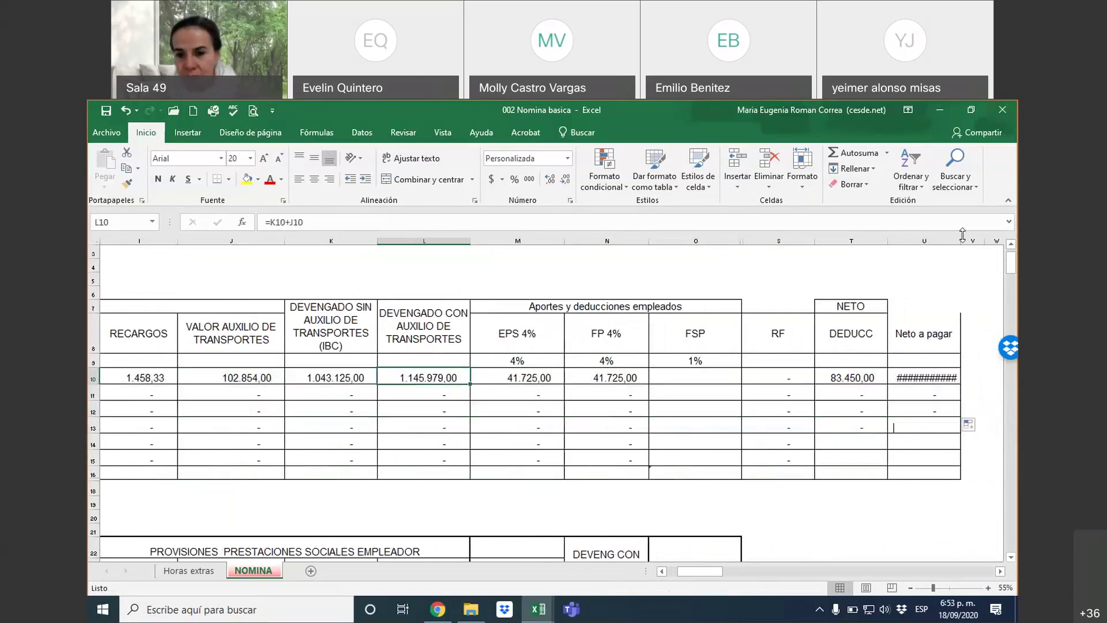
pyautogui.moveTo(960, 241); pyautogui.dragTo(988, 240)
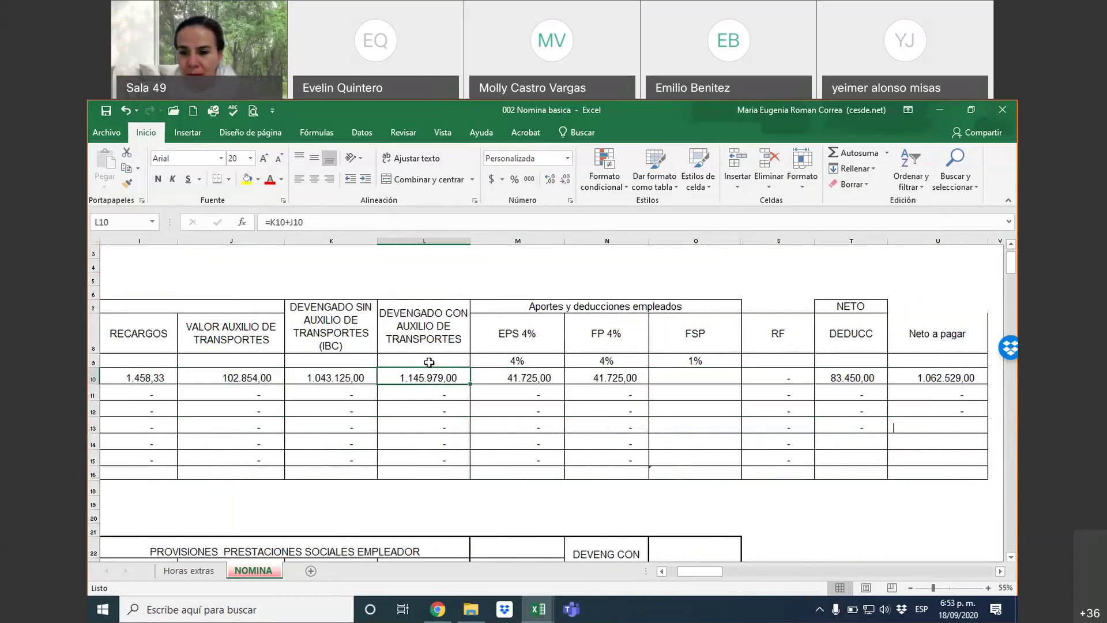
# Remove the two decimal places from the row 10 amounts between Recargos and Neto a pagar
pyautogui.moveTo(928, 375); pyautogui.dragTo(138, 377)
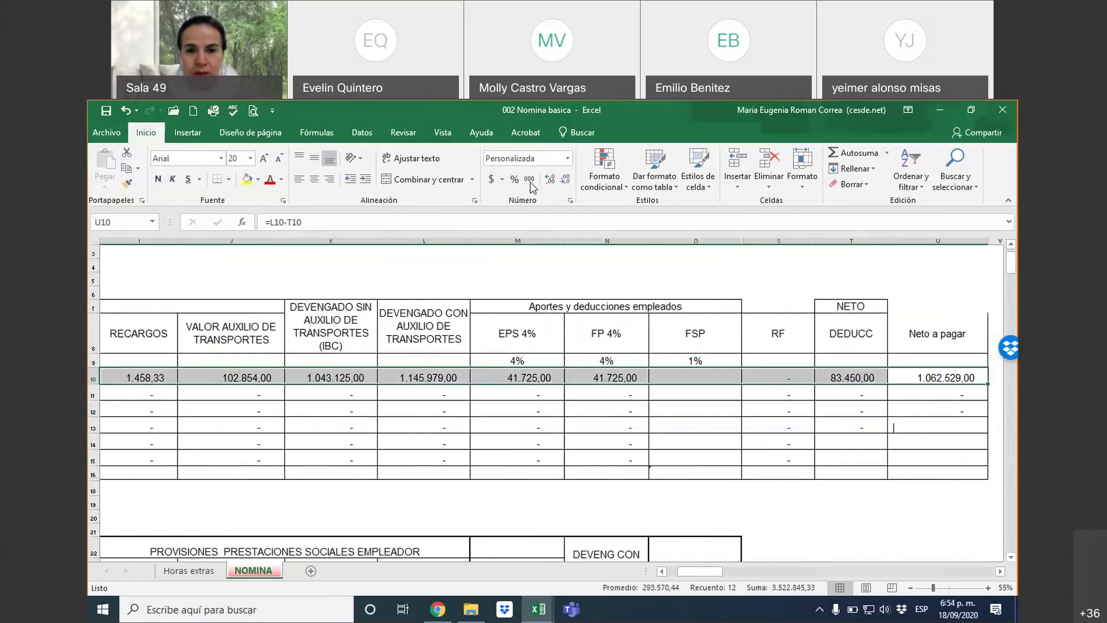
pyautogui.click(565, 180)
pyautogui.click(565, 179)
pyautogui.click(513, 390)
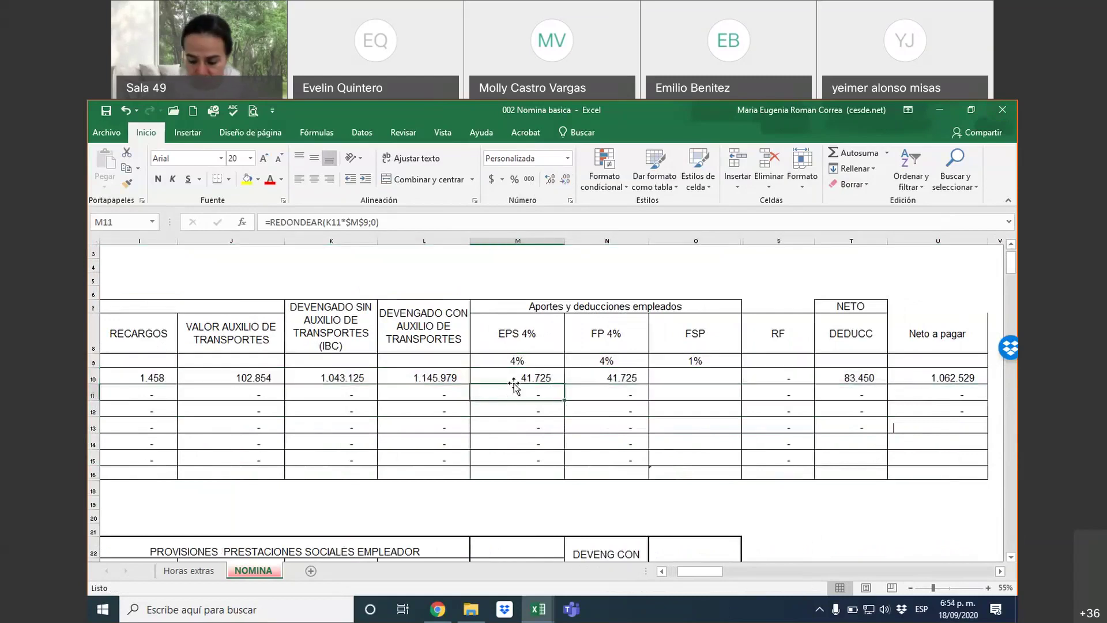
# Clear the Horas extras y recargos and Recargos amounts in H10:I10 for the Control de calidad employee
pyautogui.press('Left')
pyautogui.press('Left')
pyautogui.press('Left')
pyautogui.press('Left')
pyautogui.press('Left')
pyautogui.press('Left')
pyautogui.press('Left')
pyautogui.press('Left')
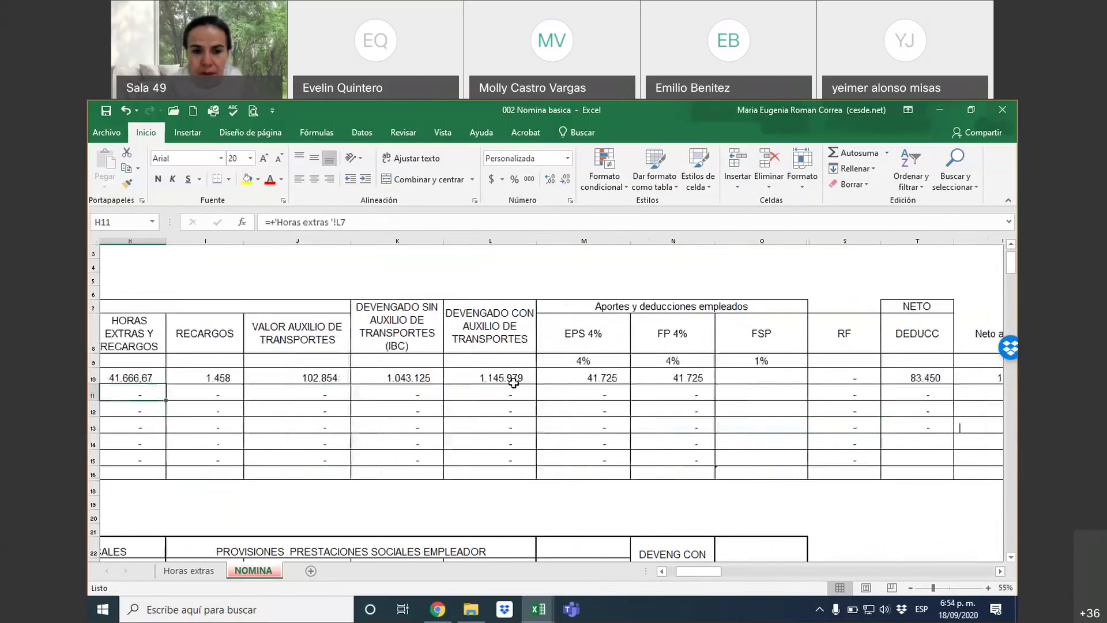
pyautogui.moveTo(410, 377); pyautogui.dragTo(500, 377)
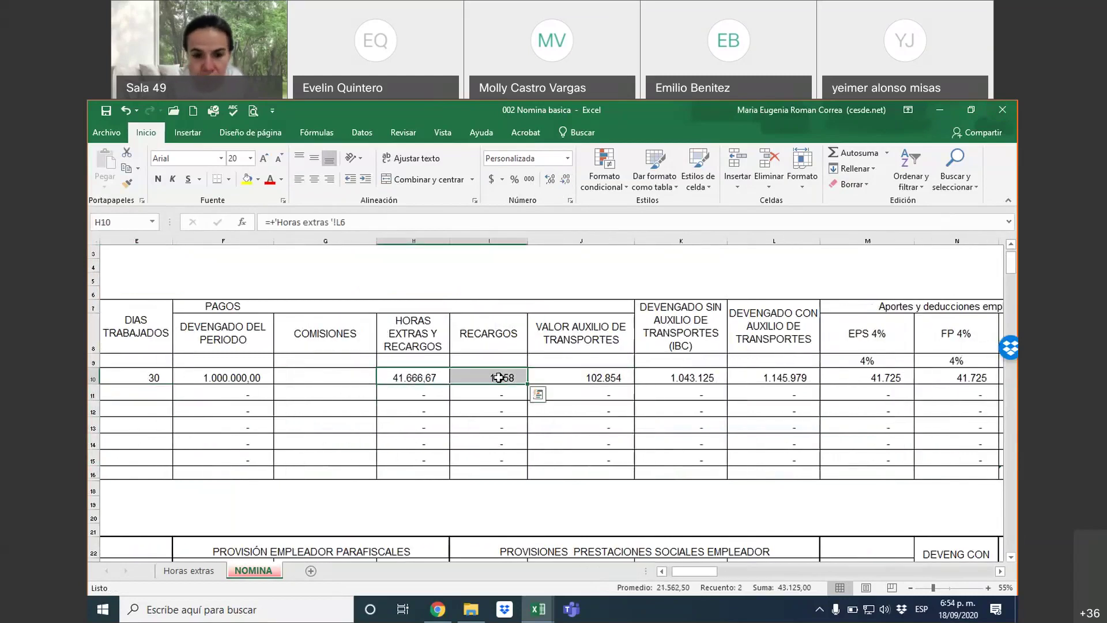
pyautogui.press('Delete')
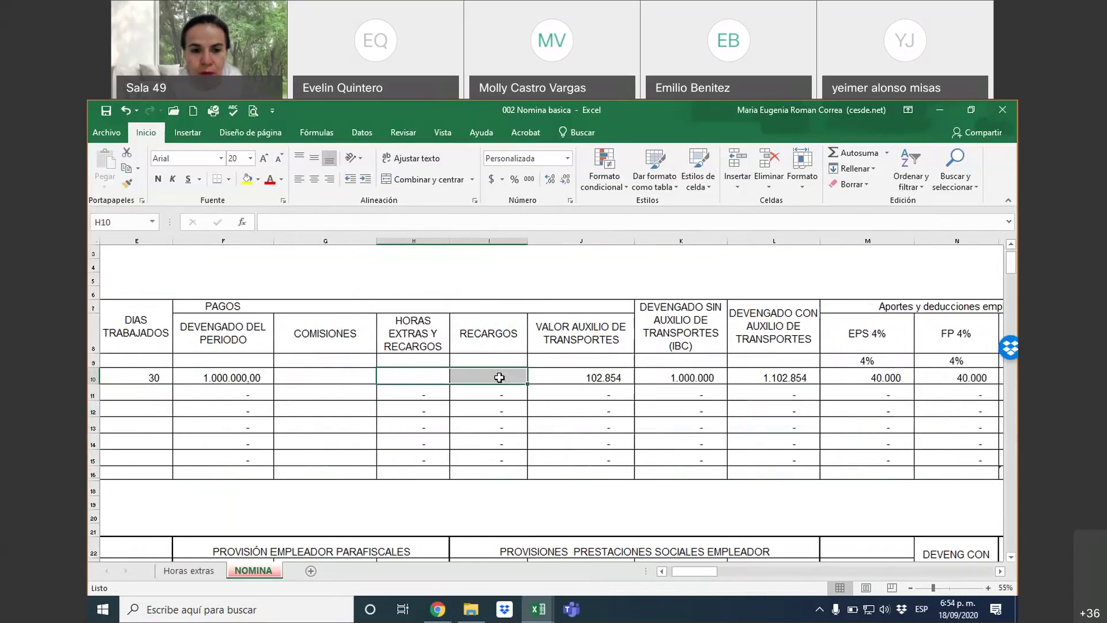
# Review the employee's period earnings, transport allowance, and earnings without and with transport allowance in row 10
pyautogui.click(251, 375)
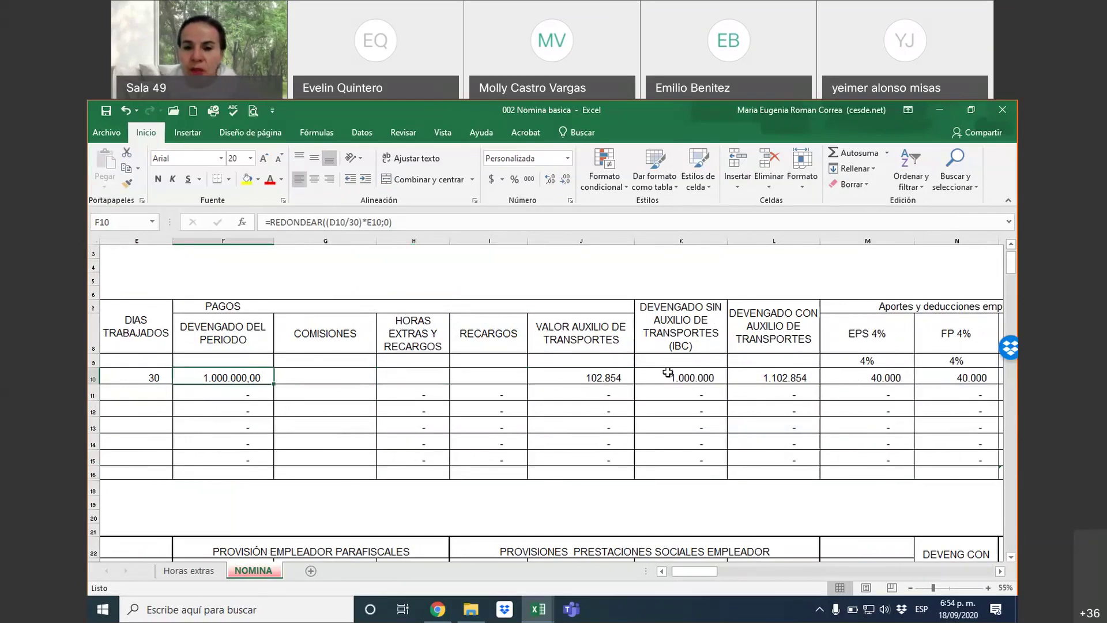
pyautogui.click(601, 374)
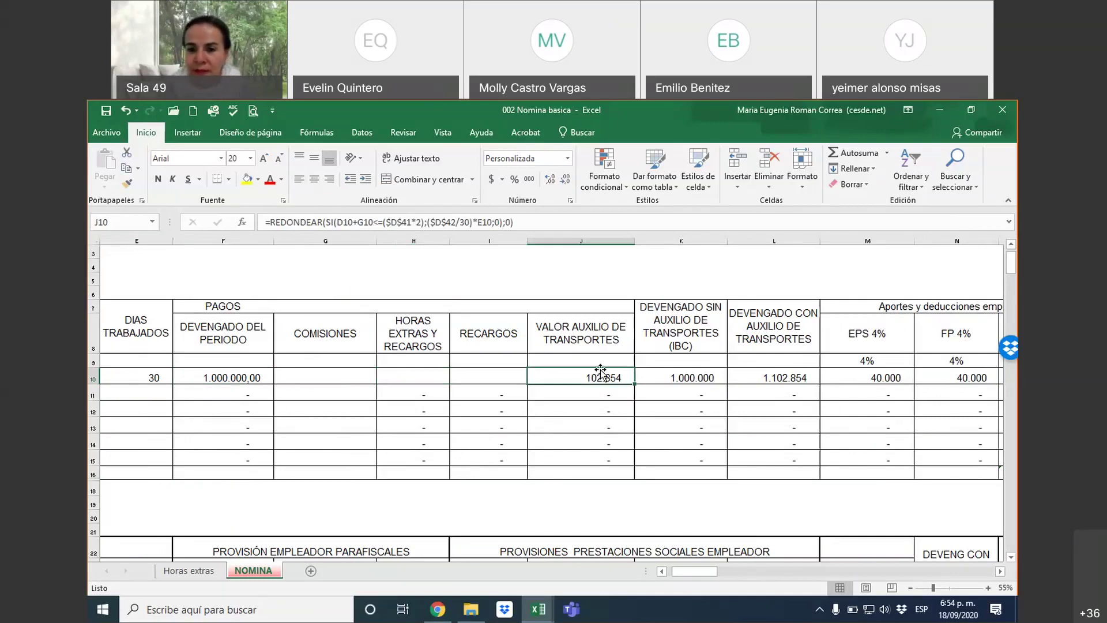
pyautogui.press('Right')
pyautogui.press('Right')
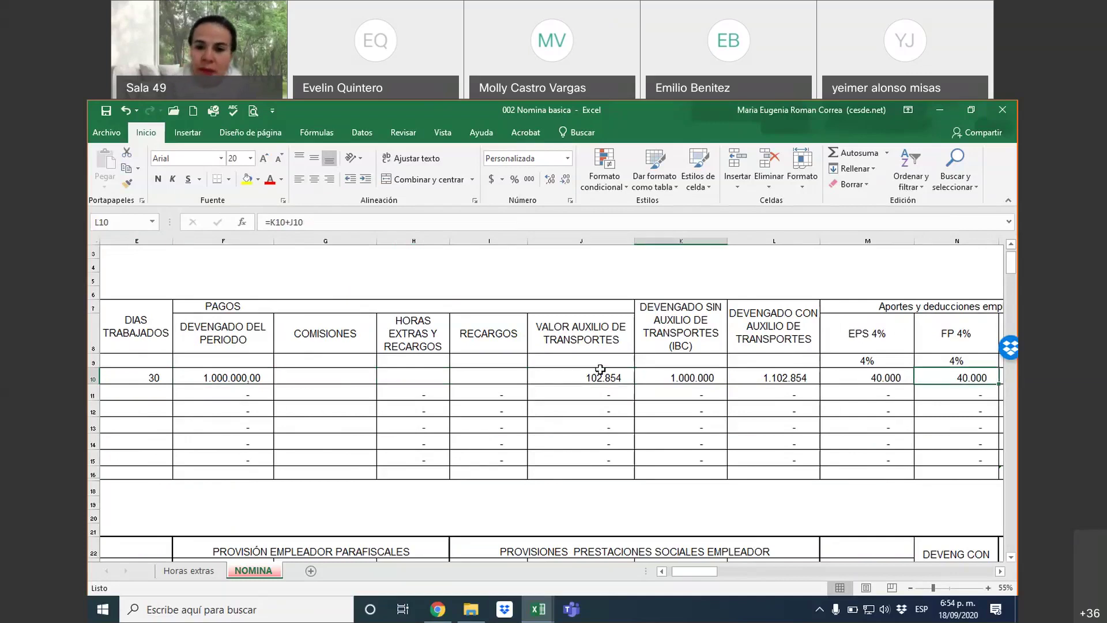
pyautogui.press('Right')
pyautogui.press('Right')
# Fill the Devengado sin auxilio de transportes (IBC) column with yellow from its header down to row 16
pyautogui.moveTo(506, 346); pyautogui.dragTo(525, 466)
pyautogui.rightClick(525, 466)
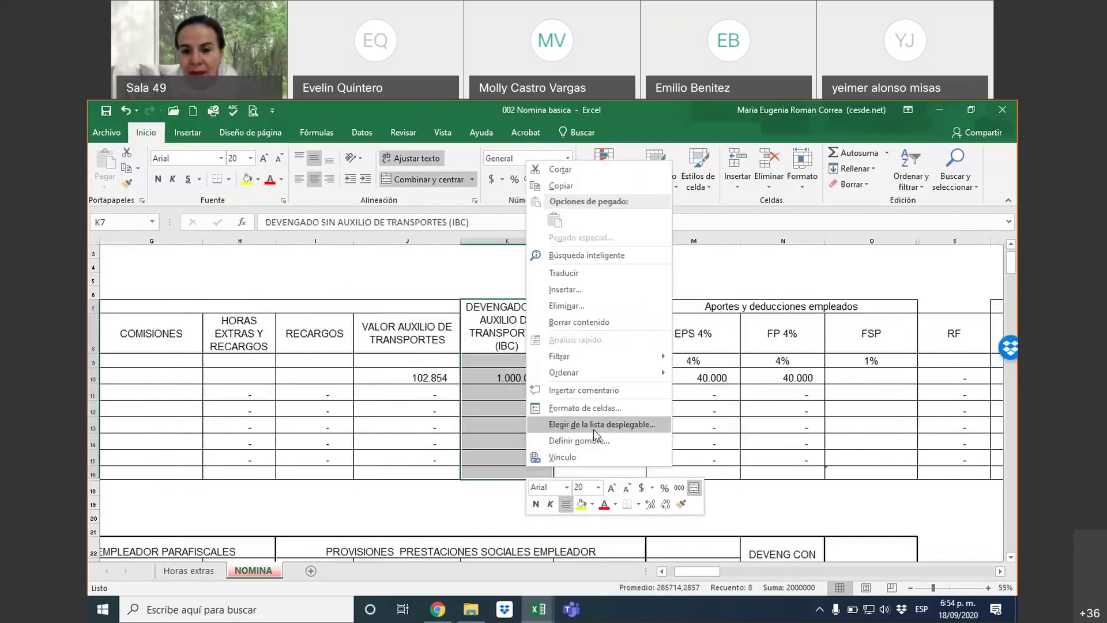
pyautogui.click(586, 503)
pyautogui.click(586, 503)
# Fill the Devengado con auxilio de transportes column with light grey from its header down to row 16
pyautogui.moveTo(599, 332); pyautogui.dragTo(602, 360)
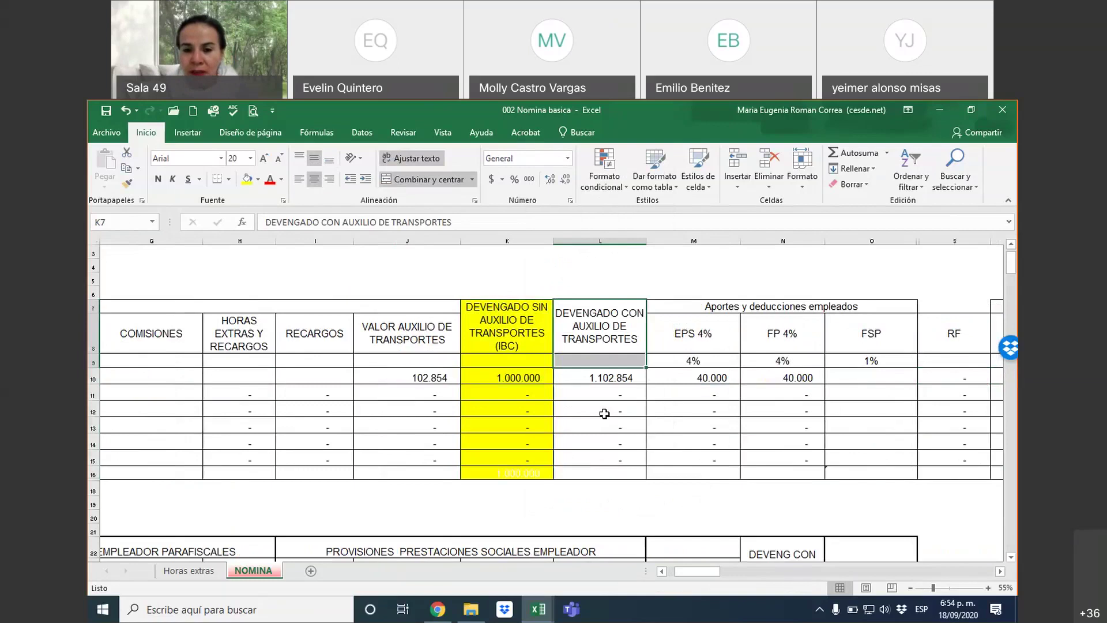
pyautogui.moveTo(604, 413); pyautogui.dragTo(608, 470)
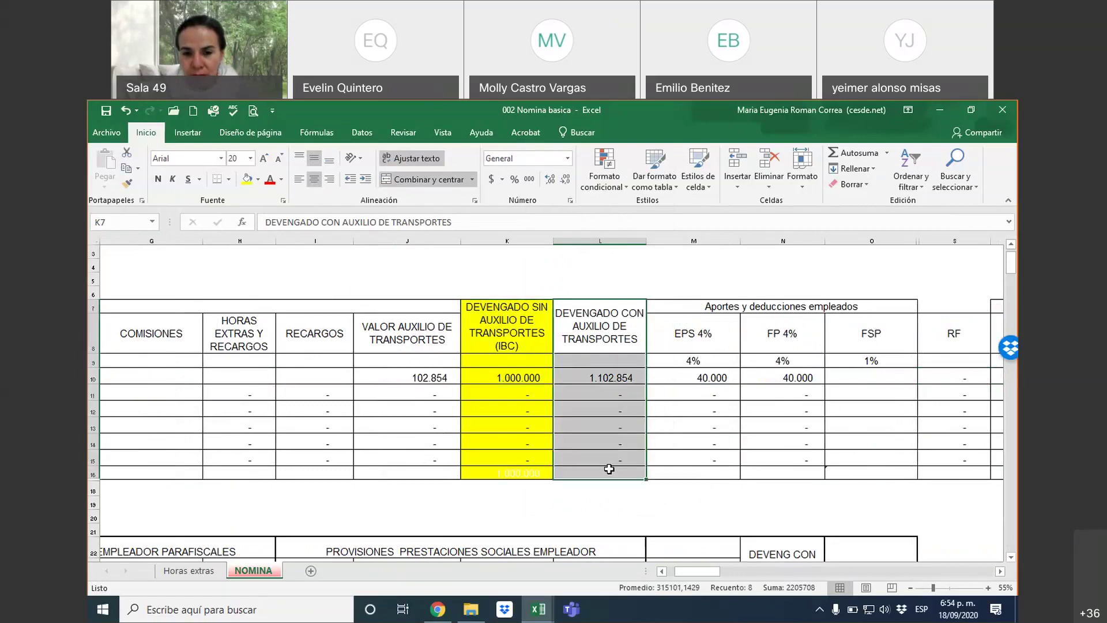
pyautogui.rightClick(608, 469)
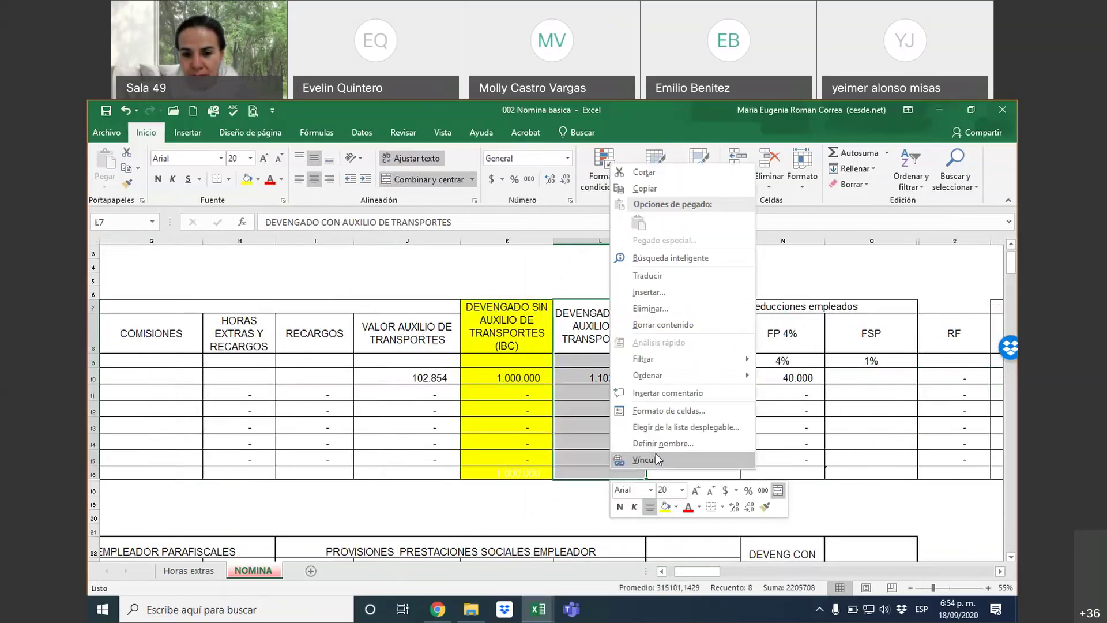
pyautogui.click(675, 507)
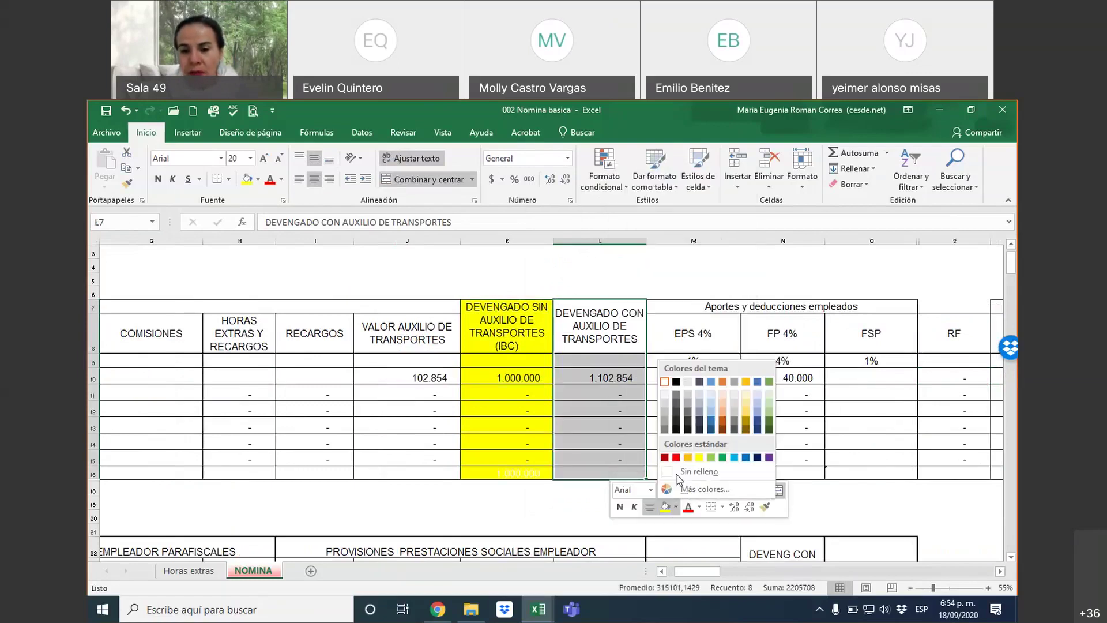
pyautogui.click(686, 380)
pyautogui.click(531, 471)
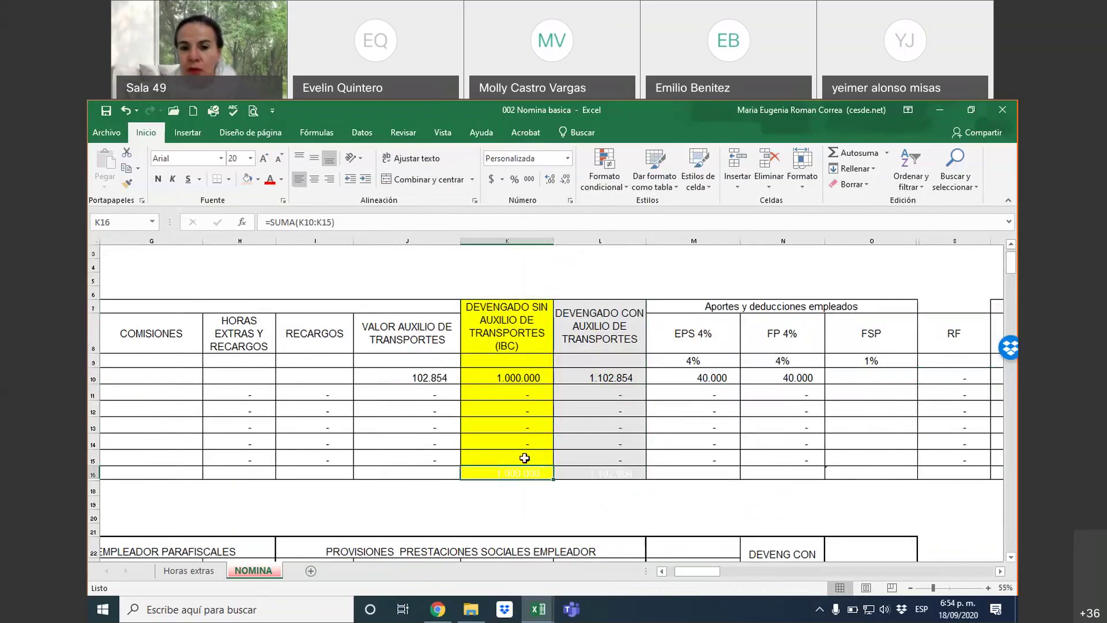
# Examine the row 10 EPS and FP deductions, total deductions and Neto a pagar formula against the earnings with transport allowance
pyautogui.click(557, 340)
pyautogui.click(717, 377)
pyautogui.click(793, 378)
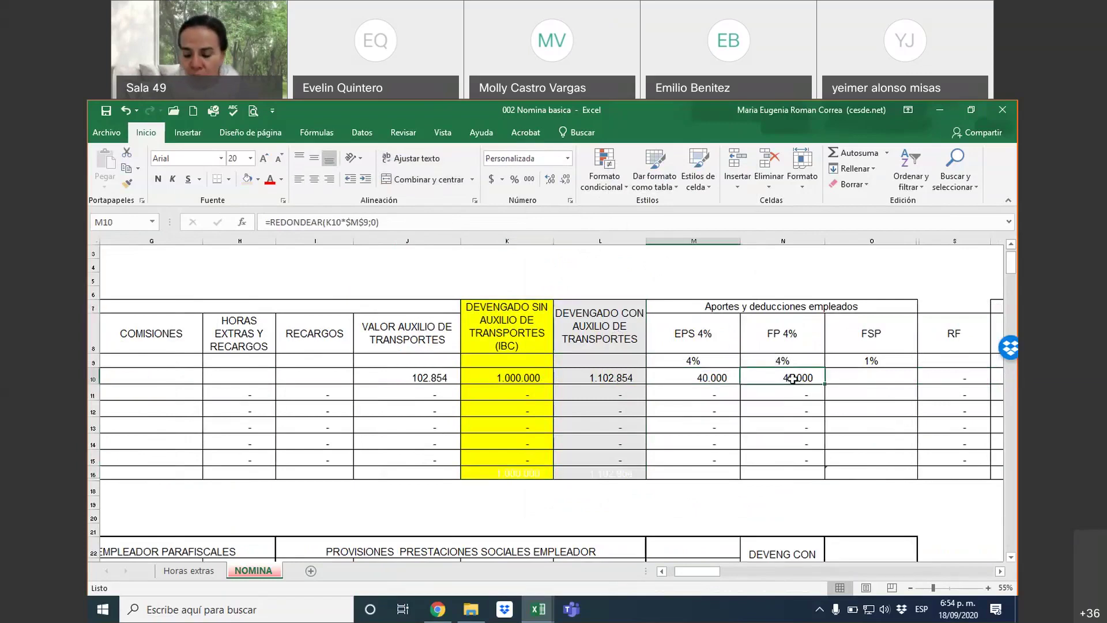
pyautogui.press('Right')
pyautogui.press('Right')
pyautogui.press('Right')
pyautogui.press('Right')
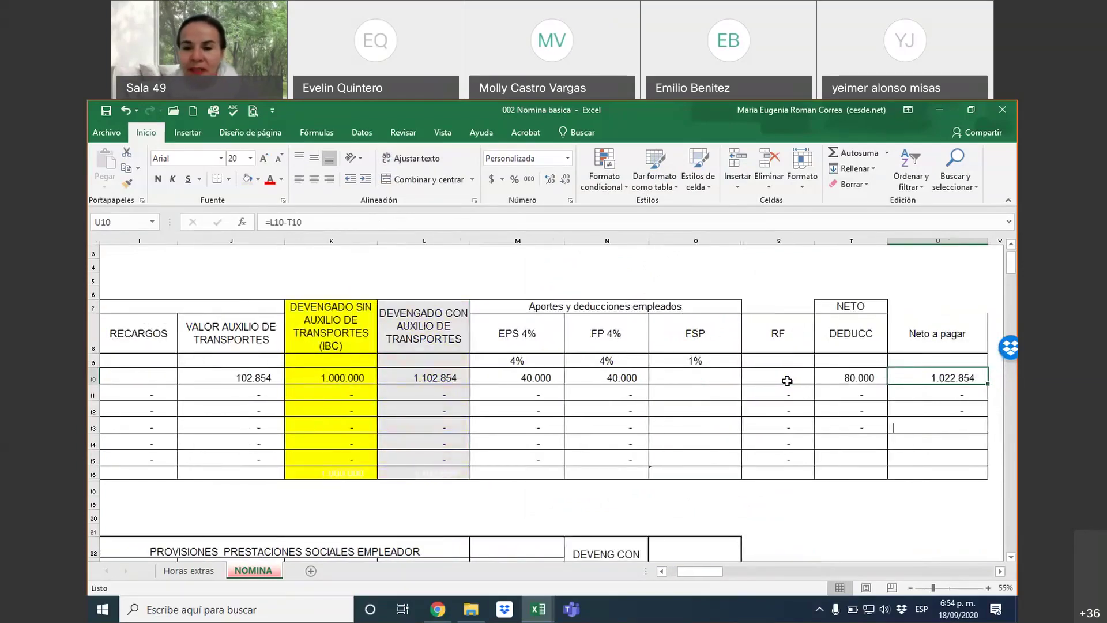
pyautogui.click(433, 378)
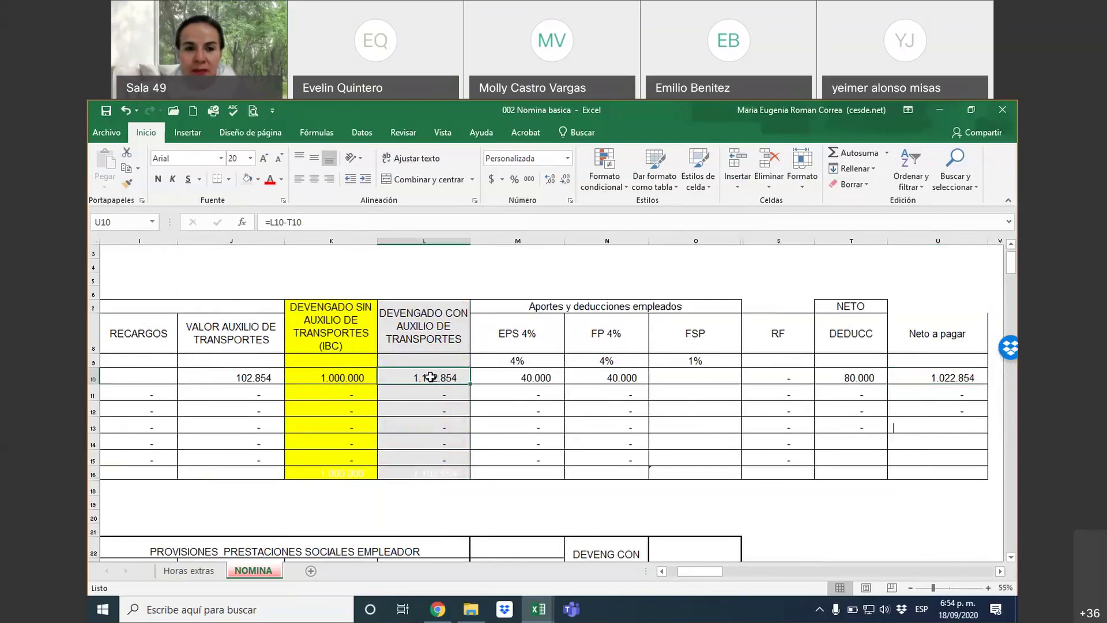
# Format the earnings with transport allowance in L10 with font size 26 and the accounting number format, and widen column L to fit
pyautogui.click(264, 159)
pyautogui.click(264, 159)
pyautogui.click(264, 160)
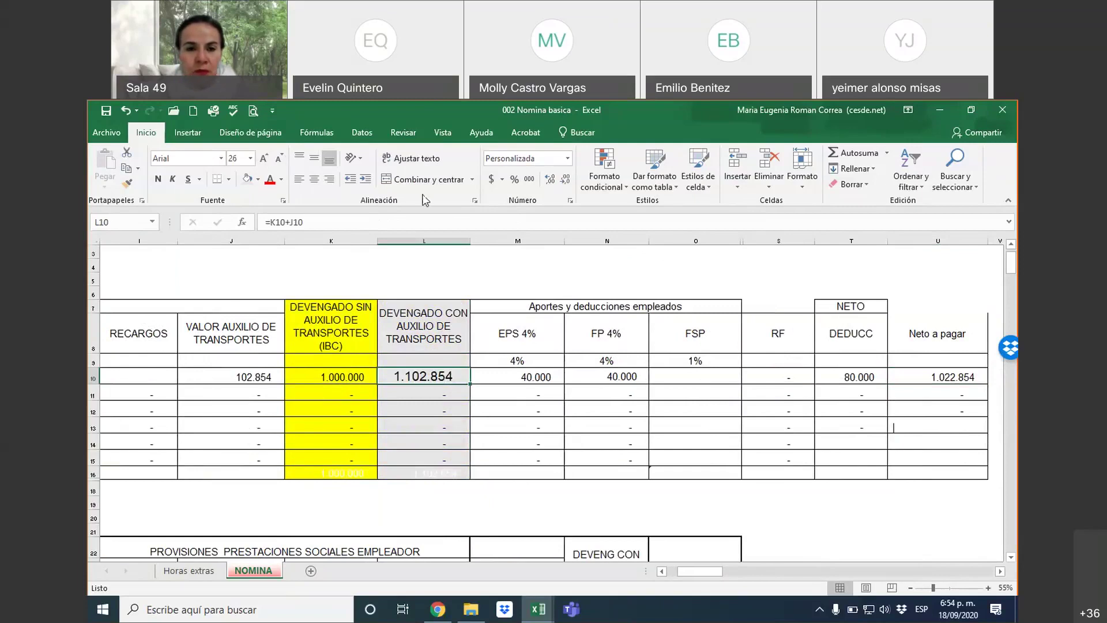
pyautogui.click(490, 181)
pyautogui.moveTo(470, 241); pyautogui.dragTo(519, 241)
# Narrow the RF column and apply the accounting number format to the Neto a pagar amount in U10
pyautogui.click(992, 375)
pyautogui.moveTo(863, 241); pyautogui.dragTo(830, 246)
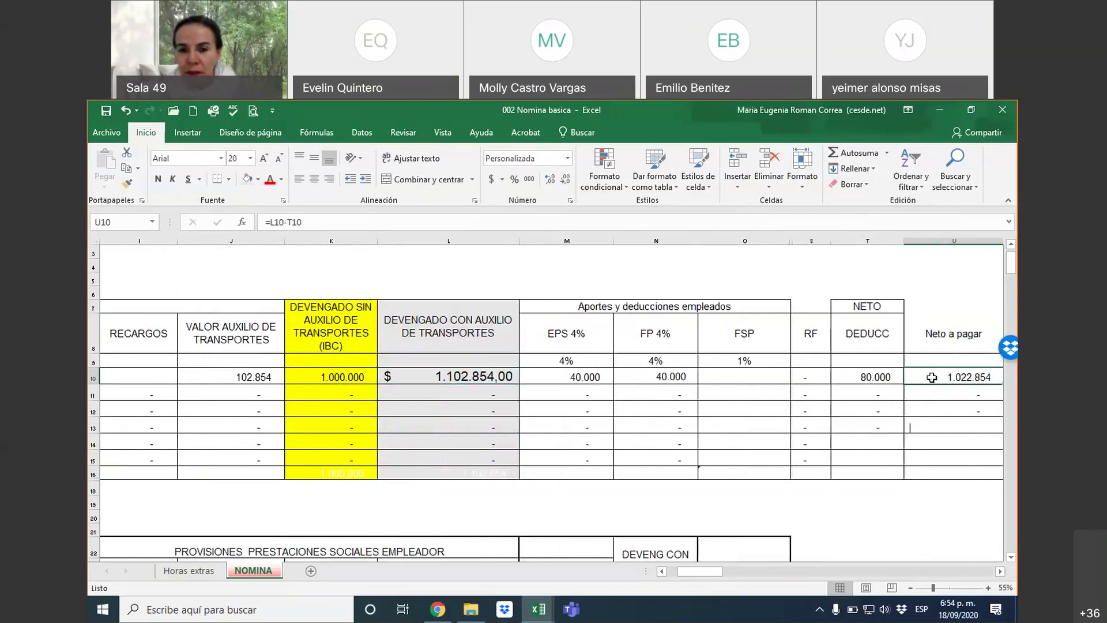
pyautogui.hscroll(4, 746, 357)
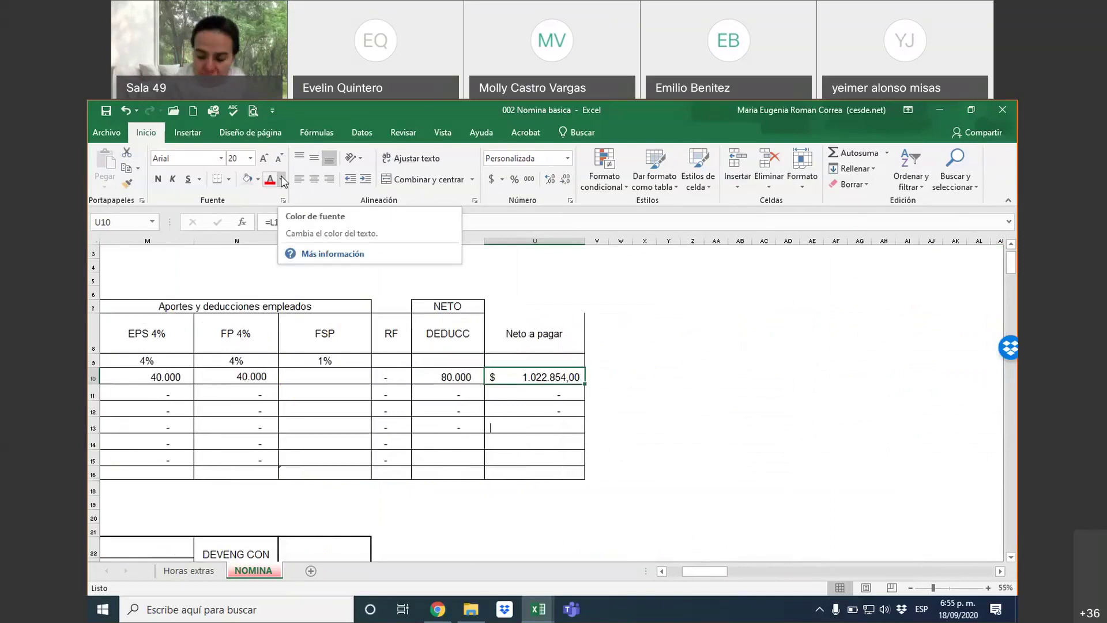
# Hide the unused payroll rows 12 to 15 and the totals row 16 of the payroll table
pyautogui.press('Left')
pyautogui.press('Left')
pyautogui.press('Left')
pyautogui.press('Left')
pyautogui.press('Left')
pyautogui.press('Left')
pyautogui.press('Left')
pyautogui.press('Left')
pyautogui.press('Left')
pyautogui.press('Left')
pyautogui.press('Left')
pyautogui.press('Left')
pyautogui.press('Left')
pyautogui.press('Left')
pyautogui.press('Left')
pyautogui.press('Left')
pyautogui.press('Left')
pyautogui.press('Left')
pyautogui.press('Left')
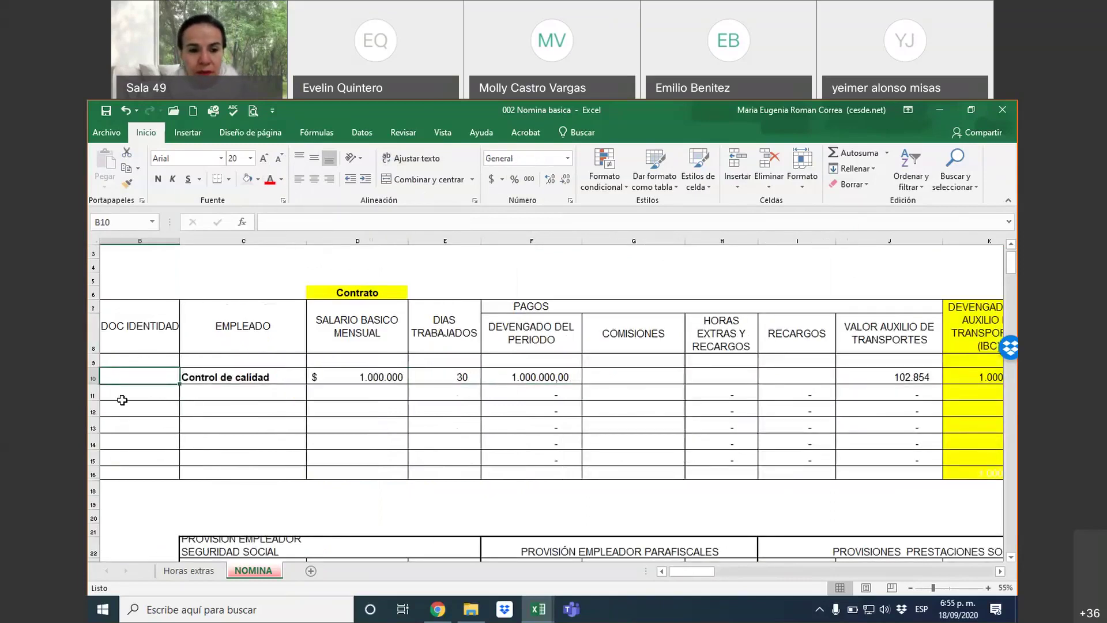
pyautogui.moveTo(93, 411); pyautogui.dragTo(128, 462)
pyautogui.rightClick(262, 446)
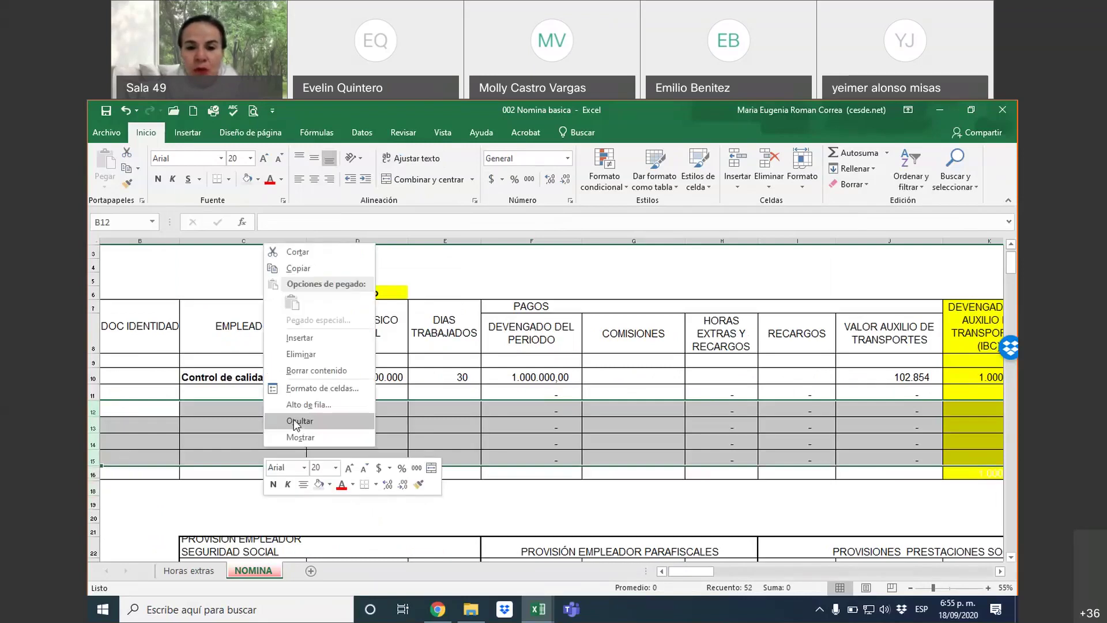
pyautogui.click(291, 420)
pyautogui.click(94, 408)
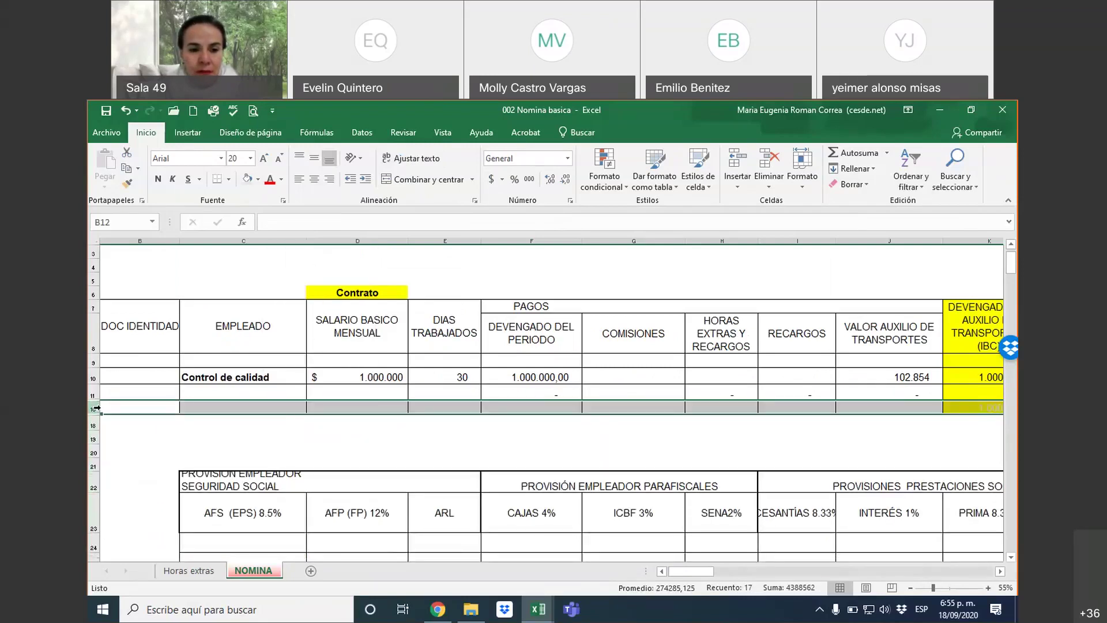
pyautogui.rightClick(93, 410)
pyautogui.click(135, 381)
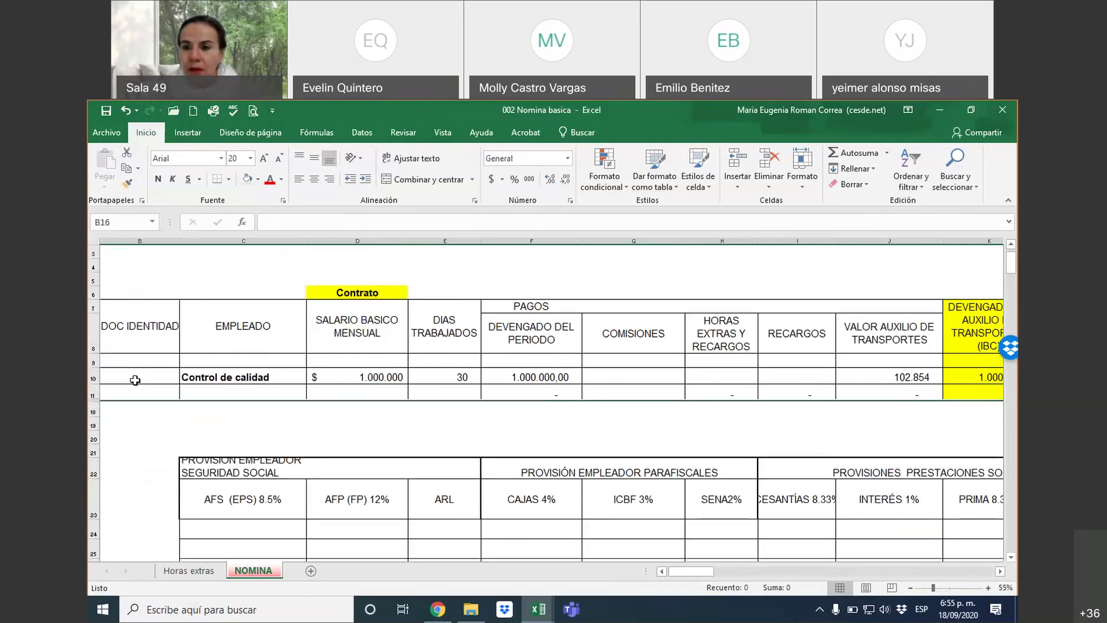
# Copy the employer provision formulas of row 26, columns C to N, up into rows 25 and 24
pyautogui.scroll(-2, 346, 378)
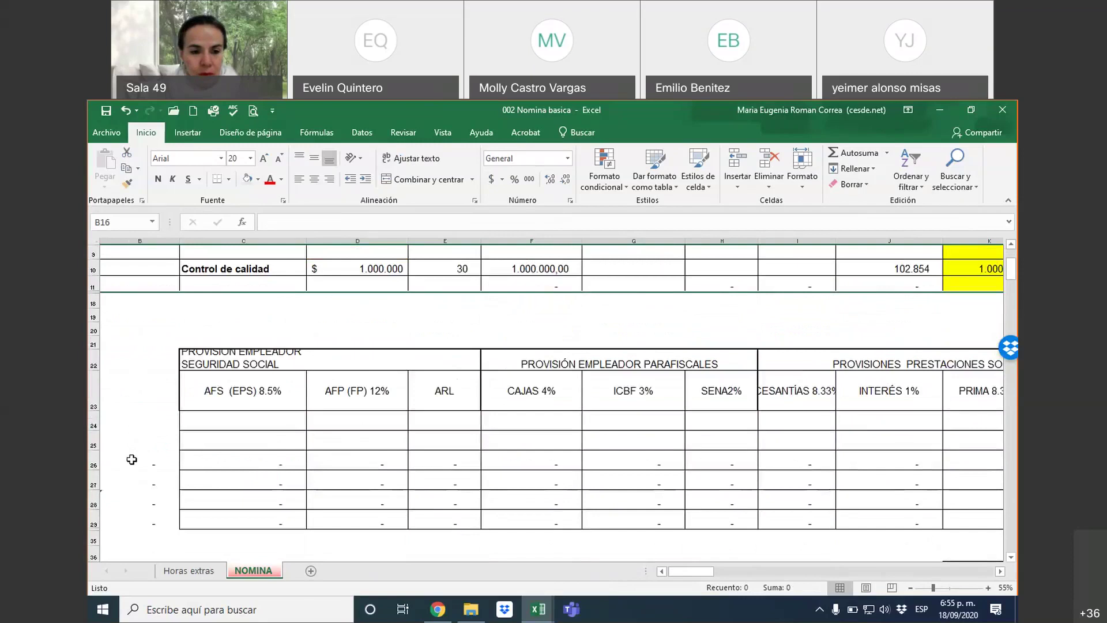
pyautogui.click(200, 460)
pyautogui.moveTo(199, 460); pyautogui.dragTo(875, 411)
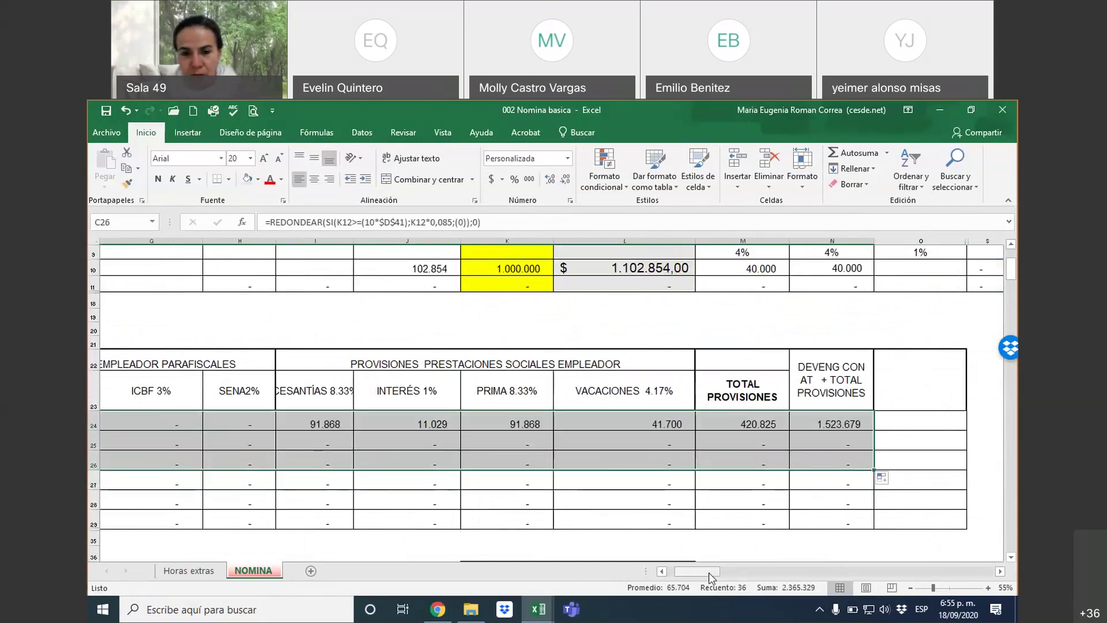
# Examine the employer's AFS (EPS), AFP, ARL and Cajas provision formulas for the employee in row 24
pyautogui.moveTo(708, 572); pyautogui.dragTo(638, 572)
pyautogui.click(309, 416)
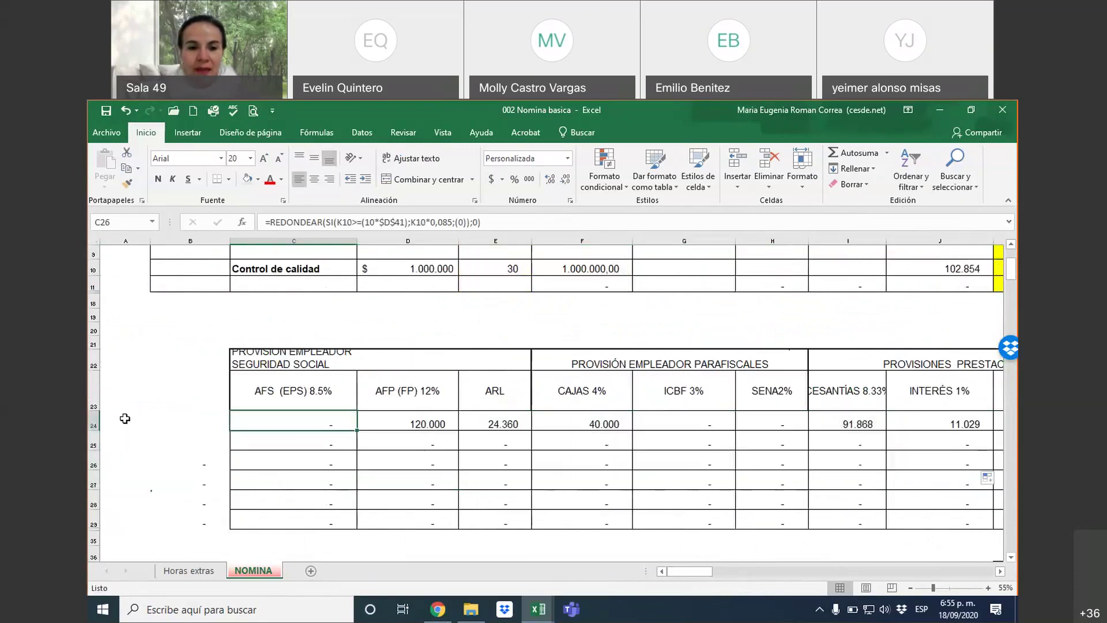
pyautogui.click(180, 417)
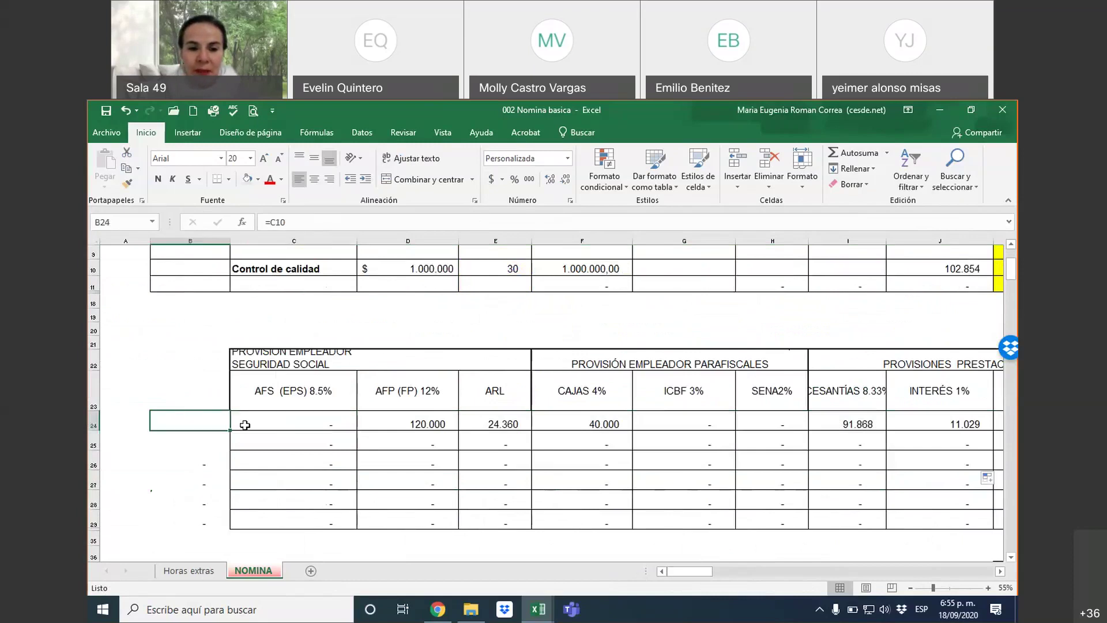
pyautogui.click(308, 424)
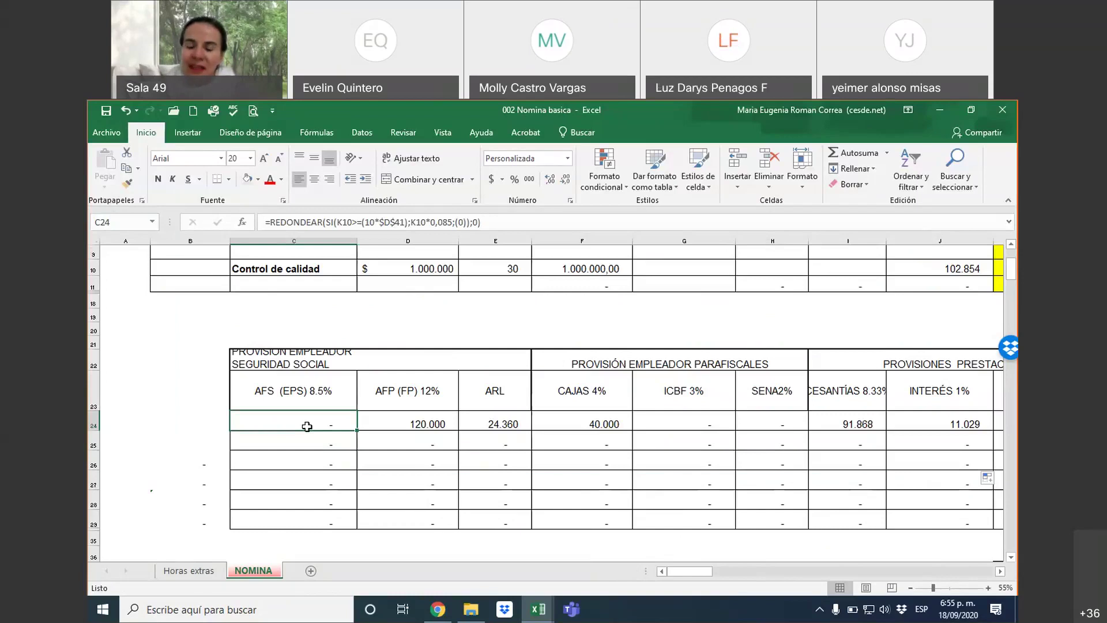
pyautogui.press('Right')
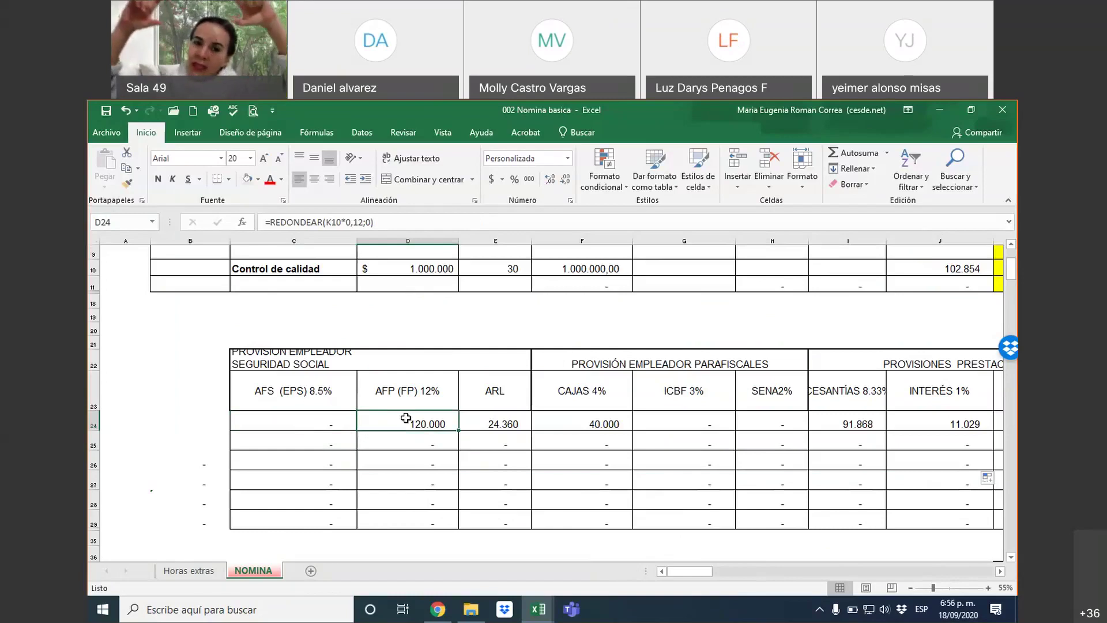
pyautogui.press('Up')
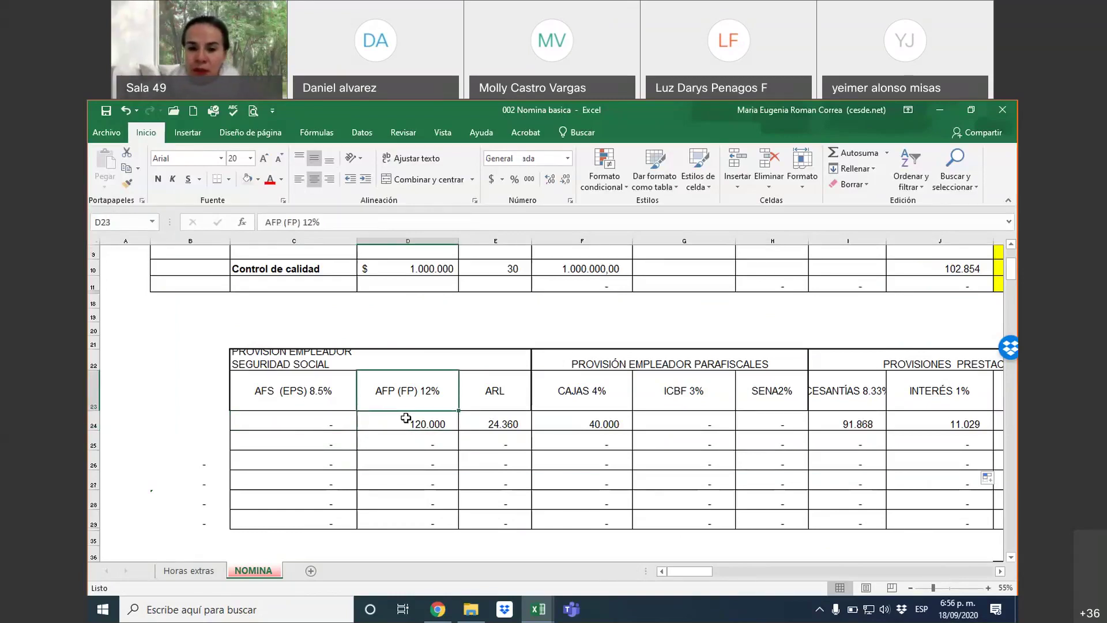
pyautogui.click(406, 417)
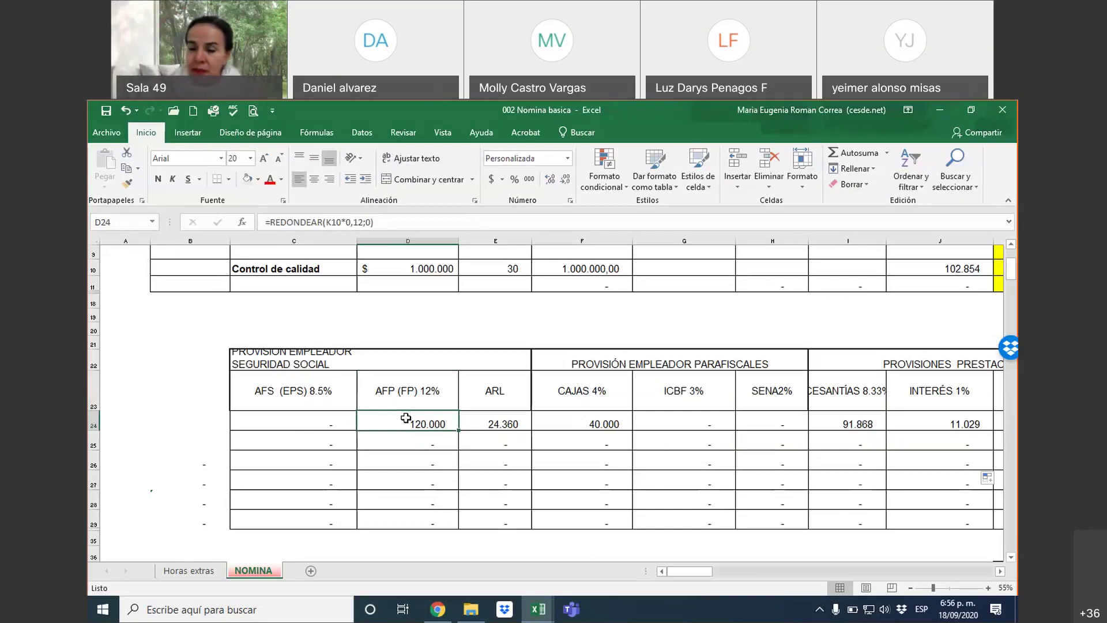
pyautogui.press('Right')
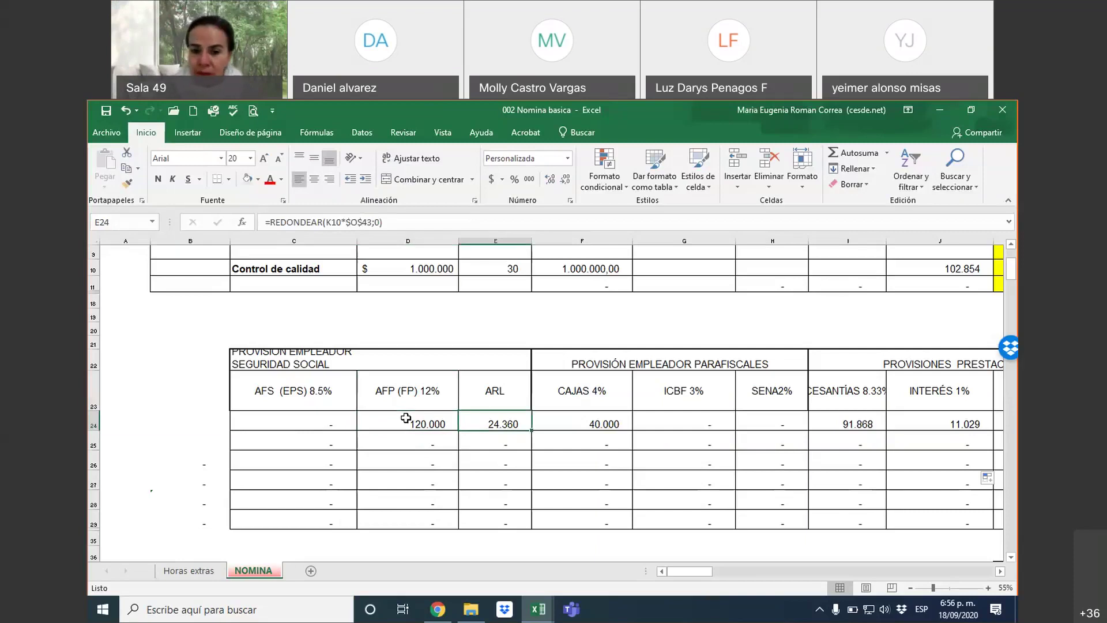
pyautogui.press('Right')
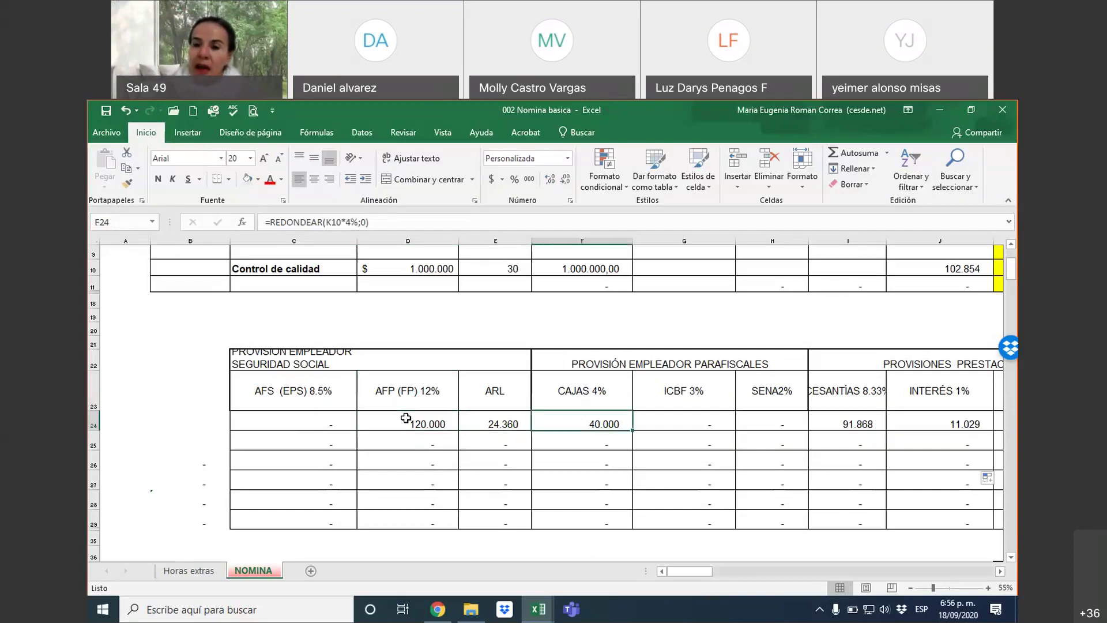
# Examine the row 24 formulas for ICBF, SENA, cesantías, interest, prima, vacations and total provisions
pyautogui.press('Right')
pyautogui.press('Right')
pyautogui.press('Right')
pyautogui.press('Right')
pyautogui.press('Right')
pyautogui.press('Right')
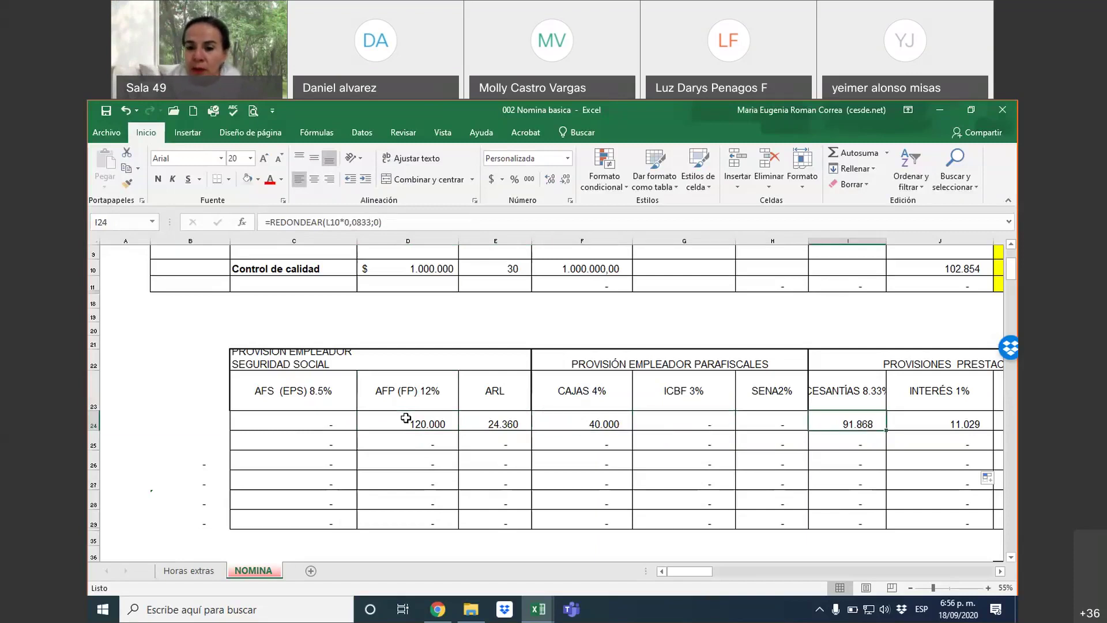
pyautogui.press('Left')
pyautogui.press('Left')
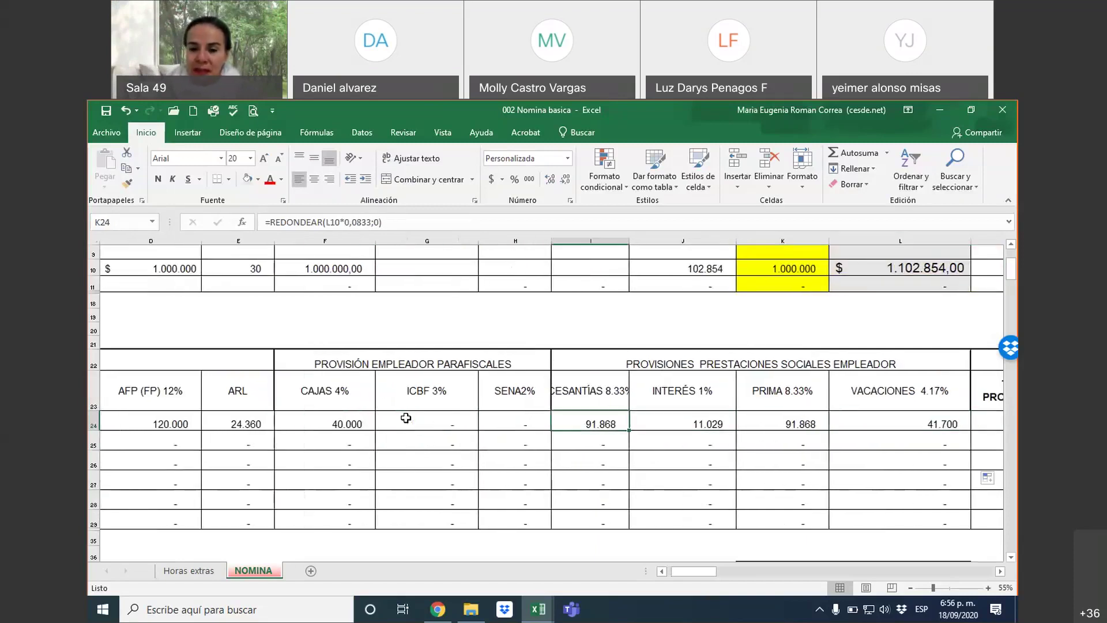
pyautogui.press('Right')
pyautogui.press('Right')
pyautogui.press('Right')
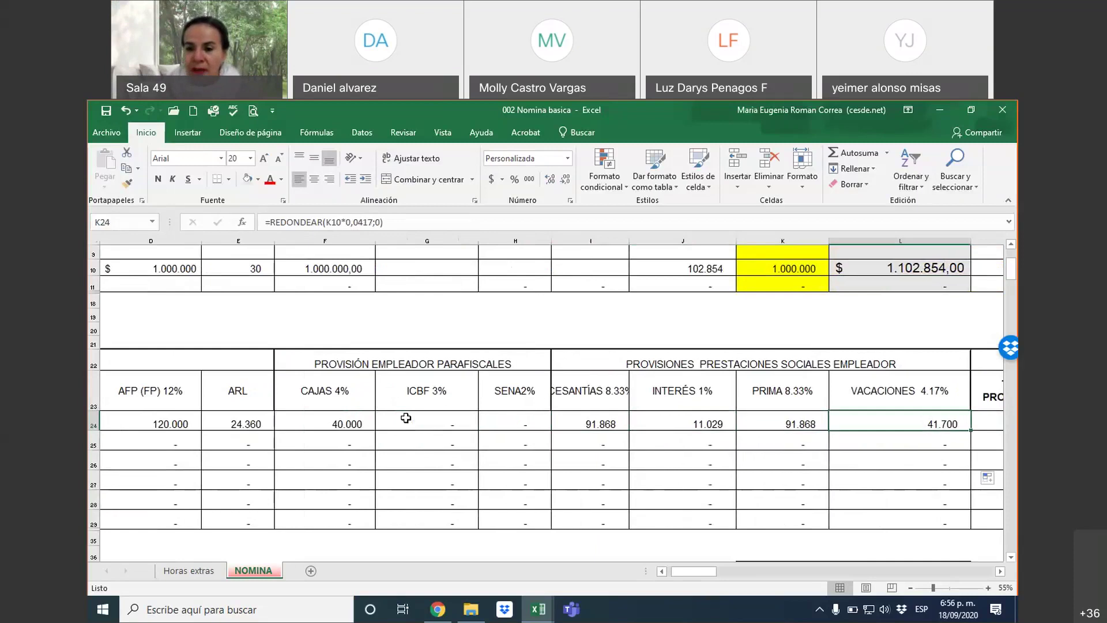
pyautogui.press('Right')
pyautogui.press('Right')
pyautogui.press('Right')
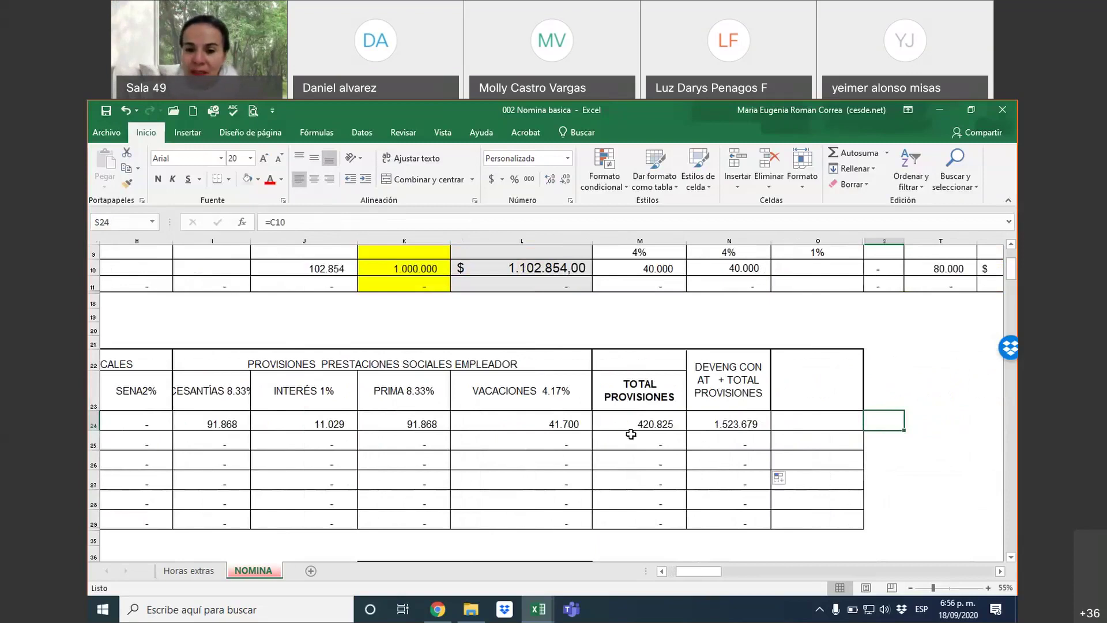
pyautogui.click(599, 419)
# Compare the employee's basic monthly salary in row 10 with the total employer provisions in row 24
pyautogui.scroll(2, 599, 419)
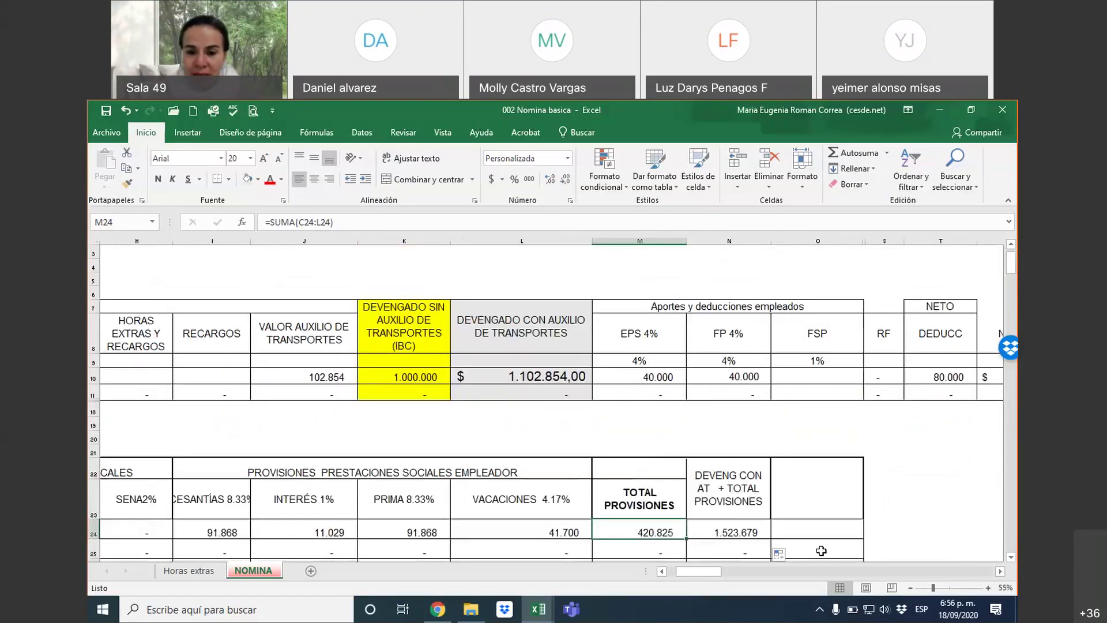
pyautogui.moveTo(712, 578)
pyautogui.mouseDown()
pyautogui.moveTo(686, 578)
pyautogui.moveTo(741, 569)
pyautogui.moveTo(696, 570)
pyautogui.mouseUp()
pyautogui.click(432, 377)
pyautogui.click(999, 571)
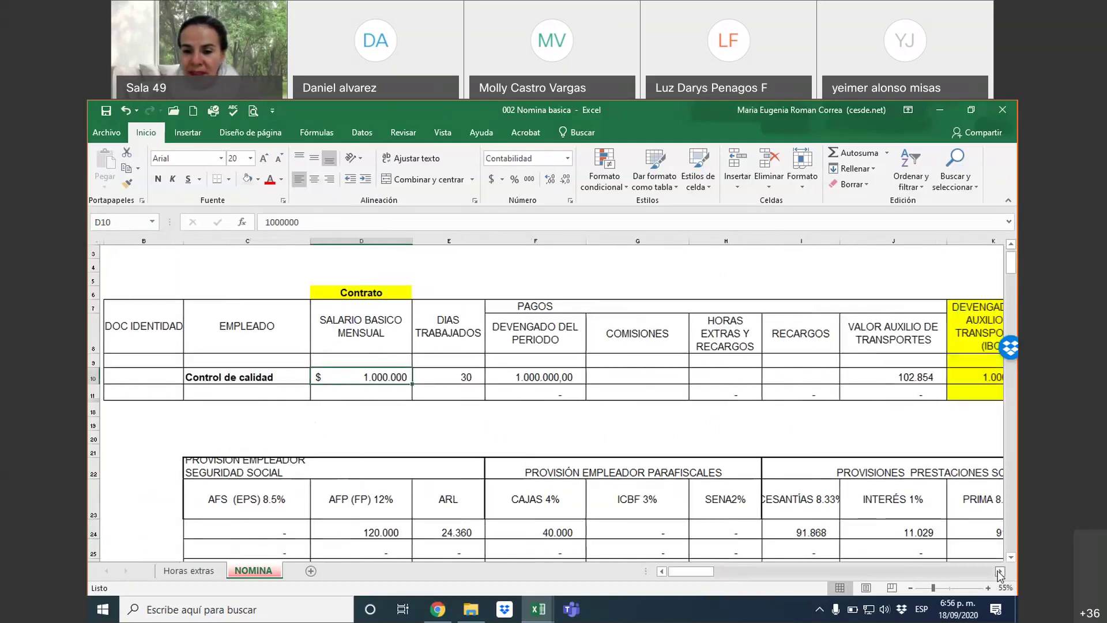
pyautogui.click(1000, 570)
pyautogui.click(1000, 571)
pyautogui.click(1000, 571)
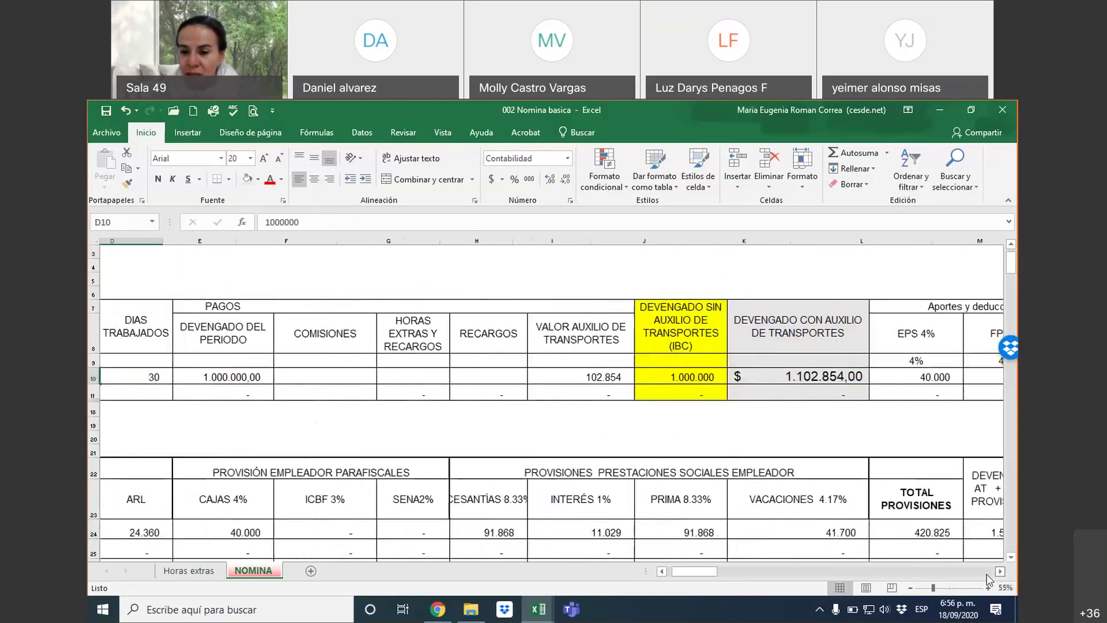
pyautogui.click(935, 535)
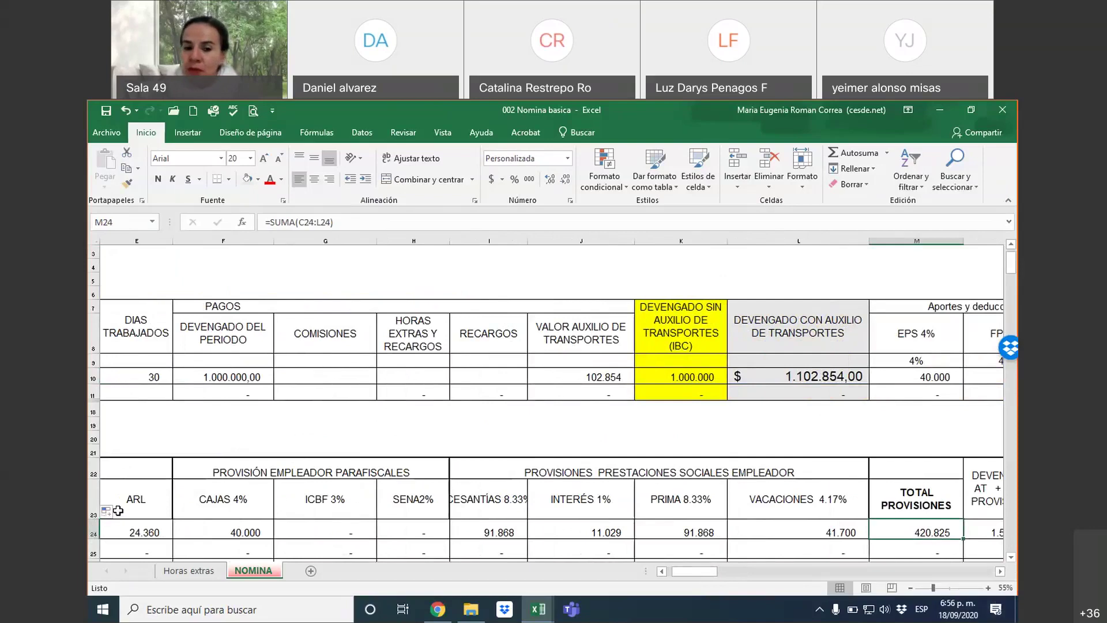
# Check the ARL provision formula in E24 against the Niveles ARL risk table below the provisions
pyautogui.scroll(-4, 457, 519)
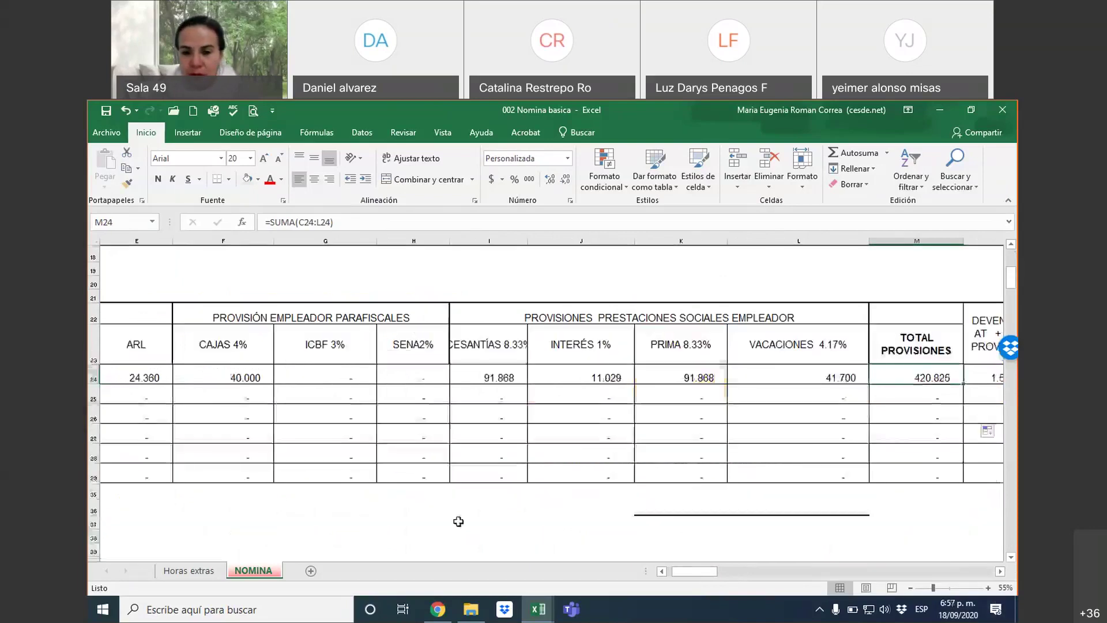
pyautogui.scroll(-1, 112, 420)
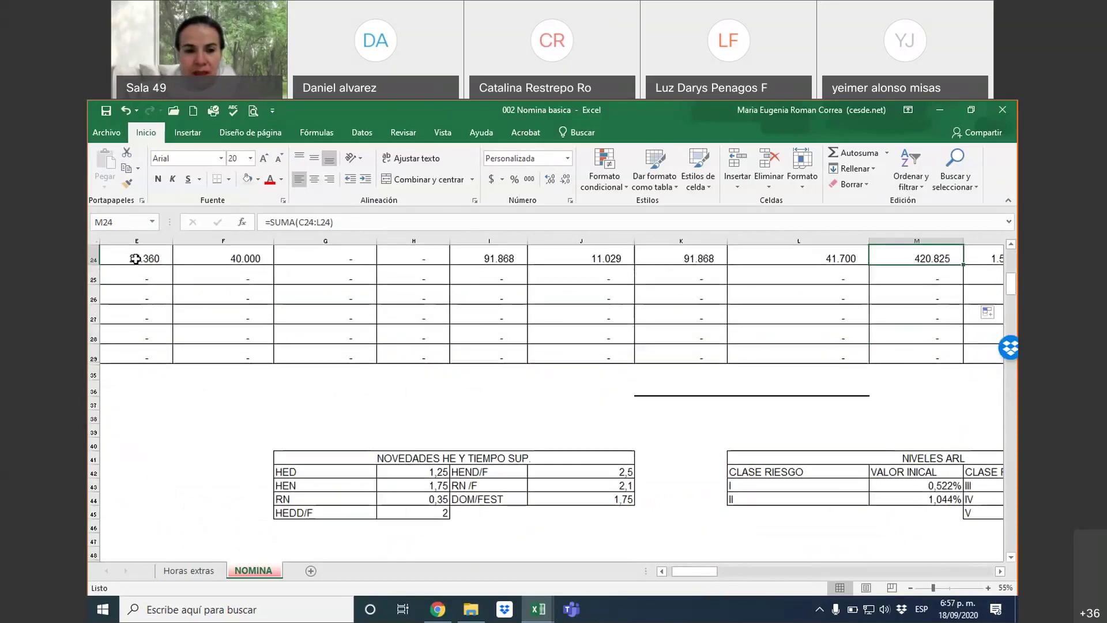
pyautogui.doubleClick(109, 257)
pyautogui.moveTo(706, 571); pyautogui.dragTo(702, 571)
pyautogui.press('Return')
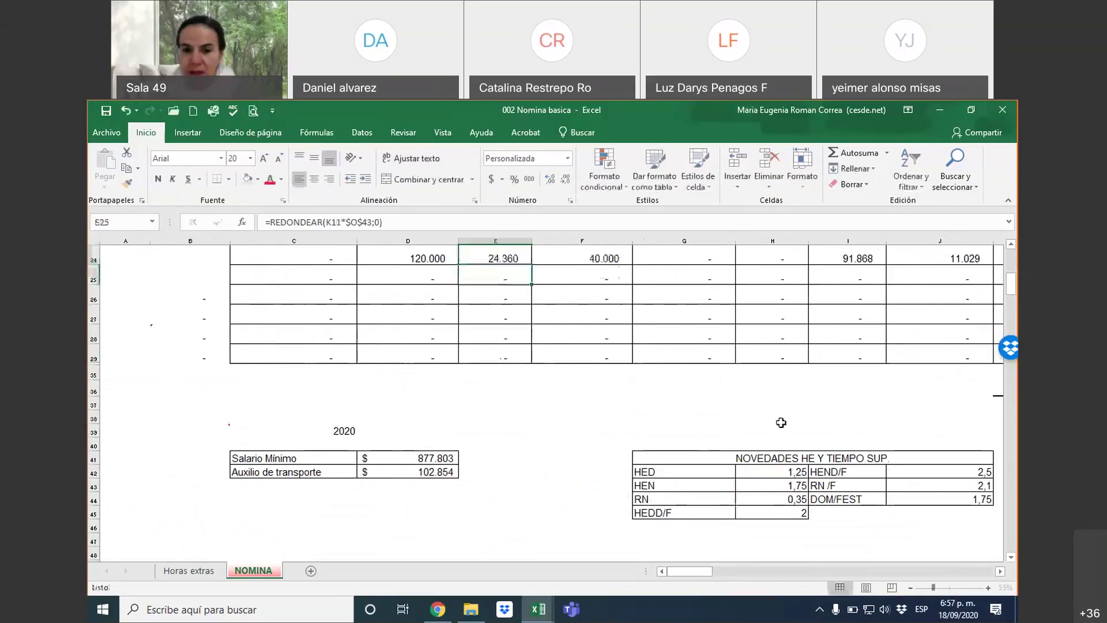
pyautogui.scroll(2, 563, 439)
pyautogui.click(521, 376)
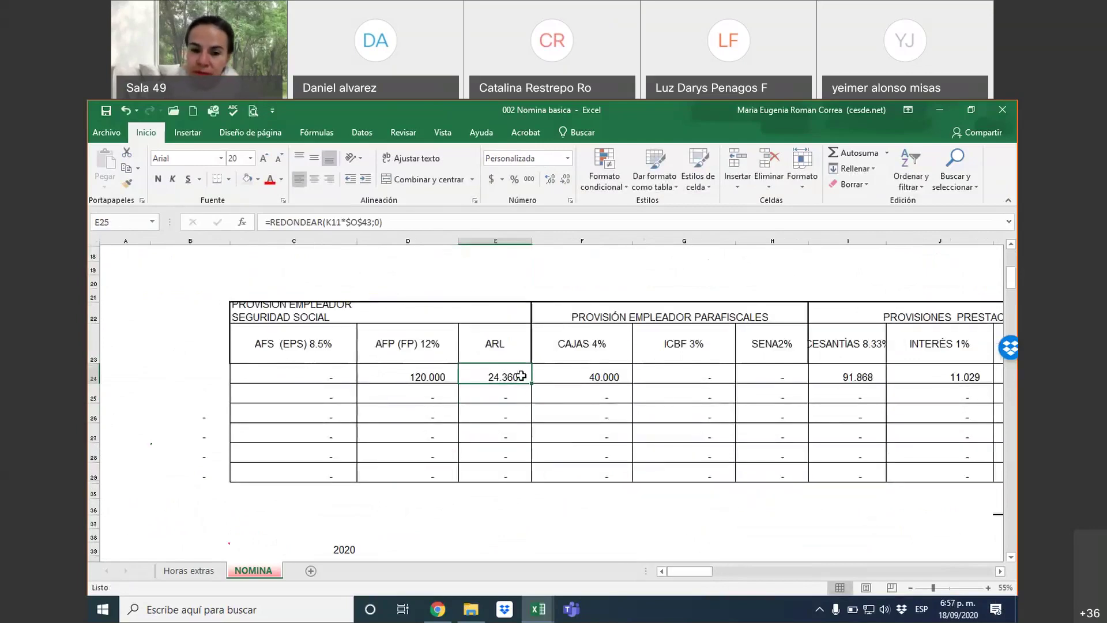
# Go through the remaining row 24 provisions after ARL and inspect the Total Provisiones sum in M24
pyautogui.press('Right')
pyautogui.press('Right')
pyautogui.press('Right')
pyautogui.press('Right')
pyautogui.press('Right')
pyautogui.press('Right')
pyautogui.press('Right')
pyautogui.press('Right')
pyautogui.press('Right')
pyautogui.press('Right')
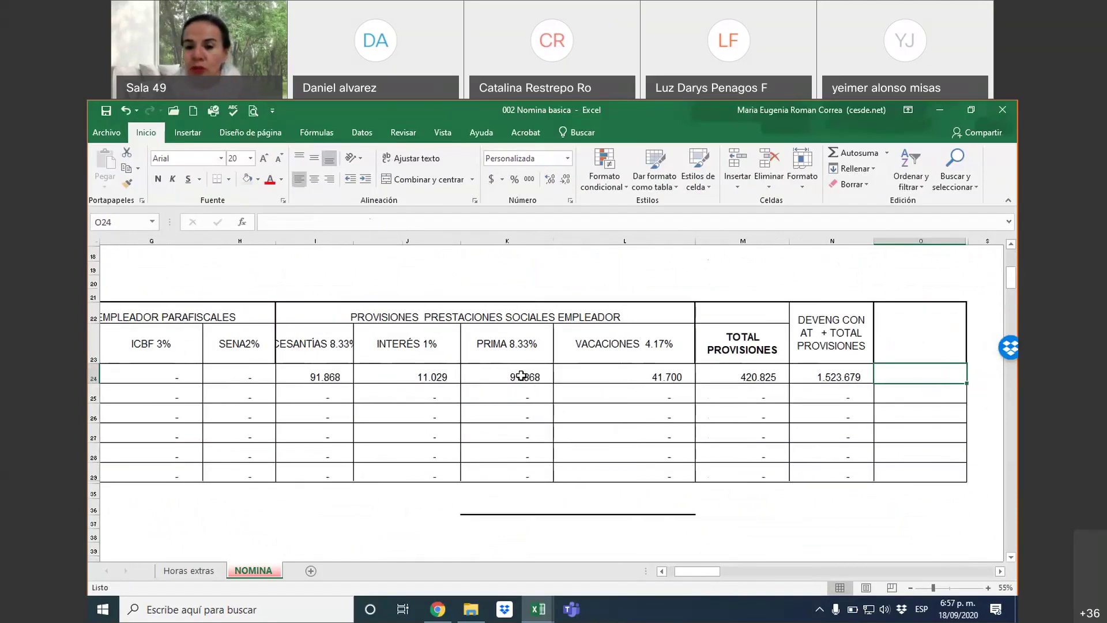
pyautogui.click(755, 375)
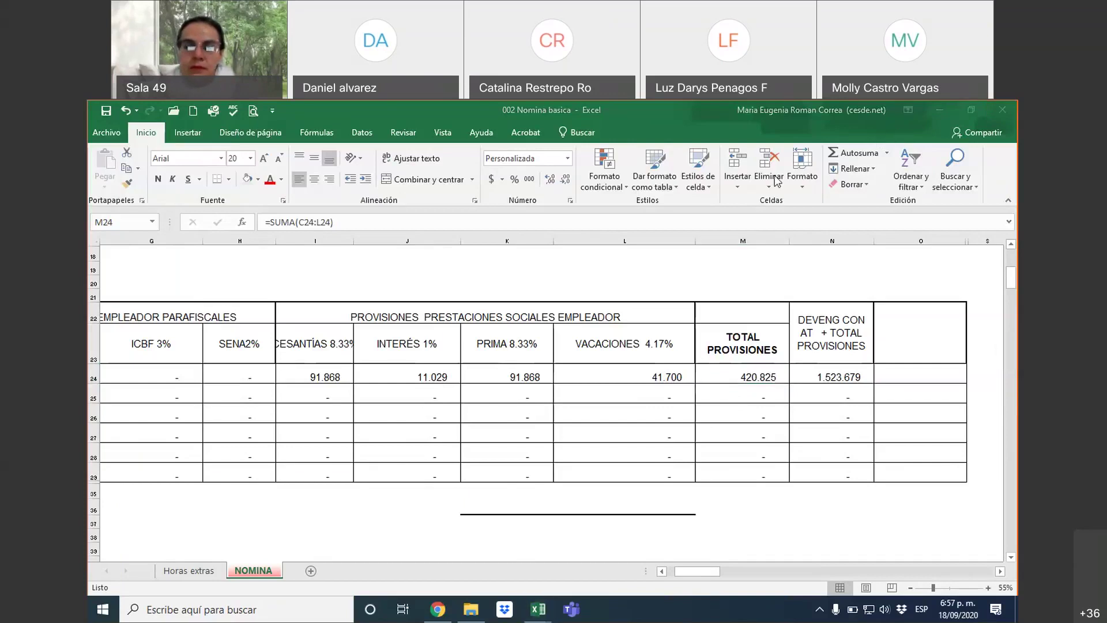
# Change the employee label in C10 of the payroll sheet to "Gesión Calidad"
pyautogui.click(684, 571)
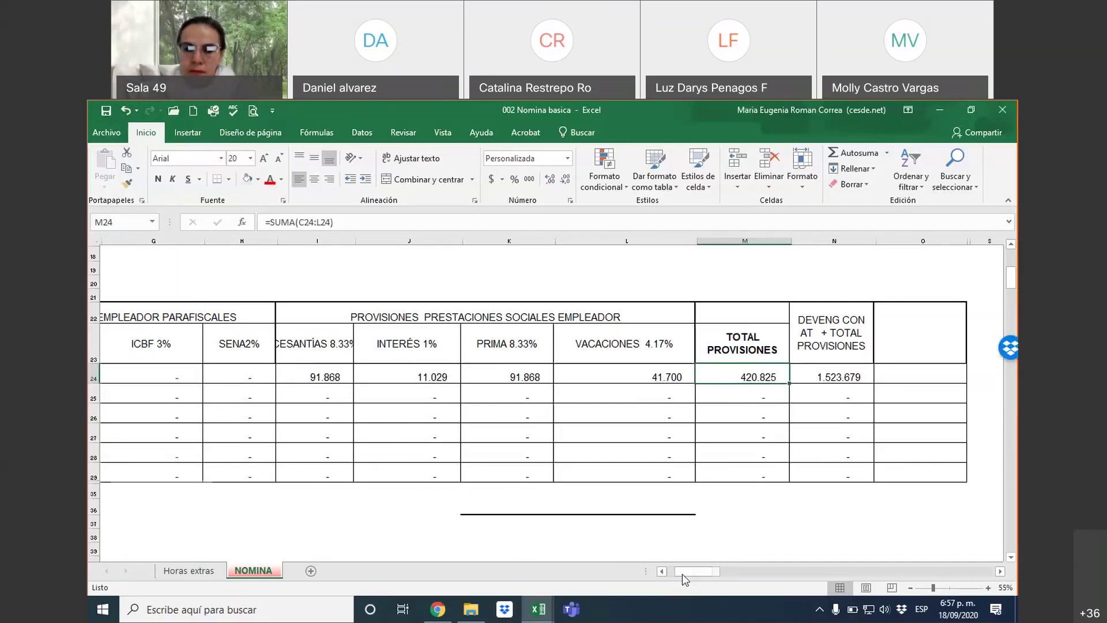
pyautogui.hscroll(-3, 682, 573)
pyautogui.scroll(3, 321, 350)
pyautogui.click(321, 350)
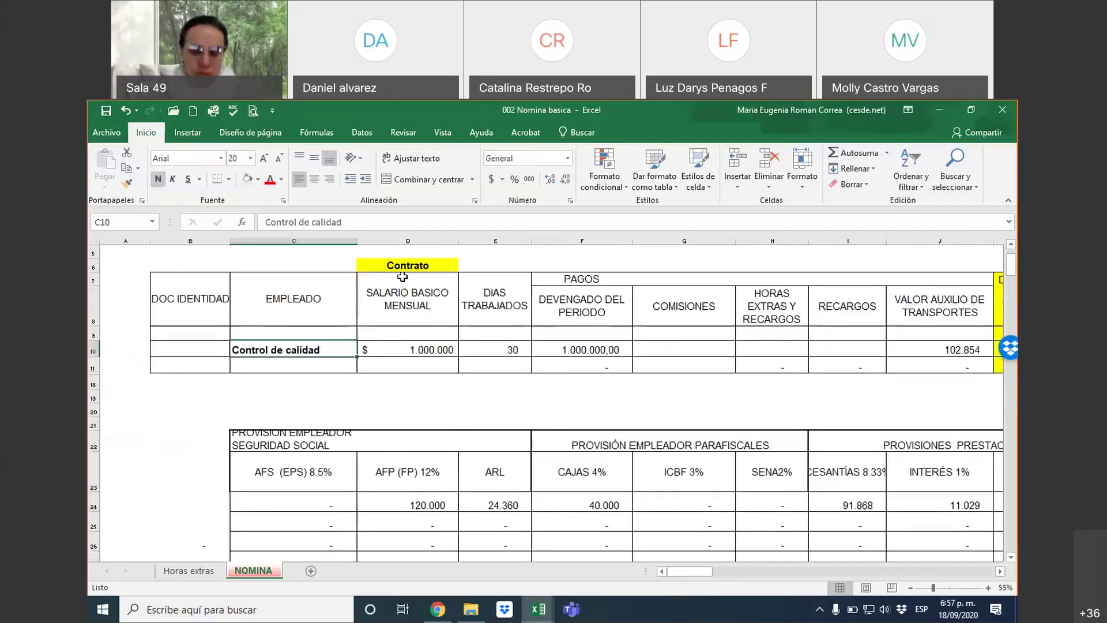
pyautogui.write('Gesión')
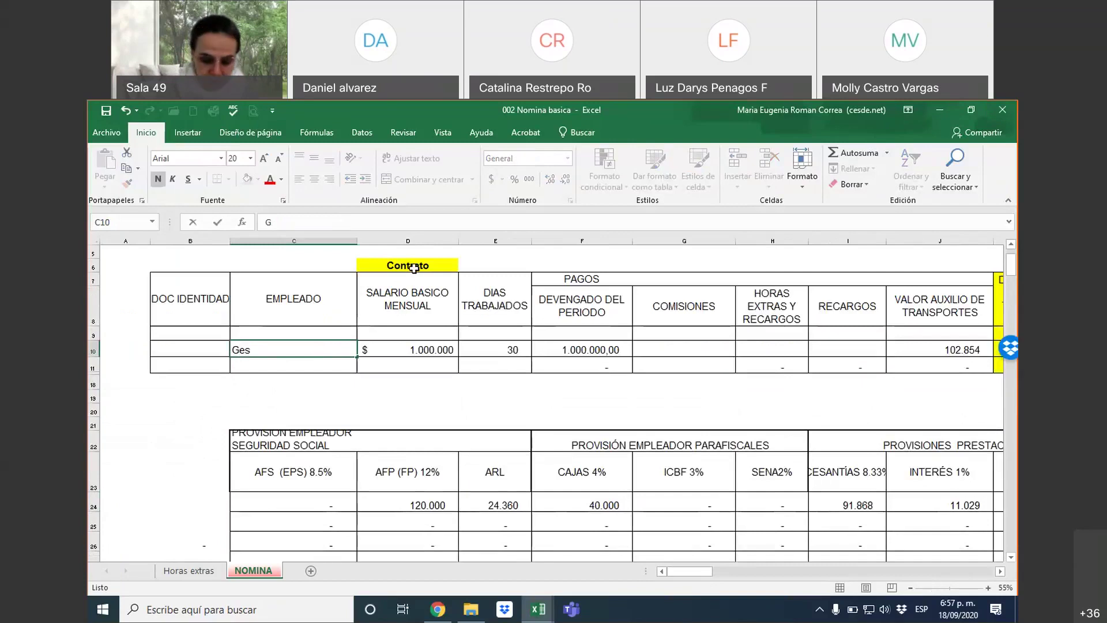
pyautogui.write(' Calid')
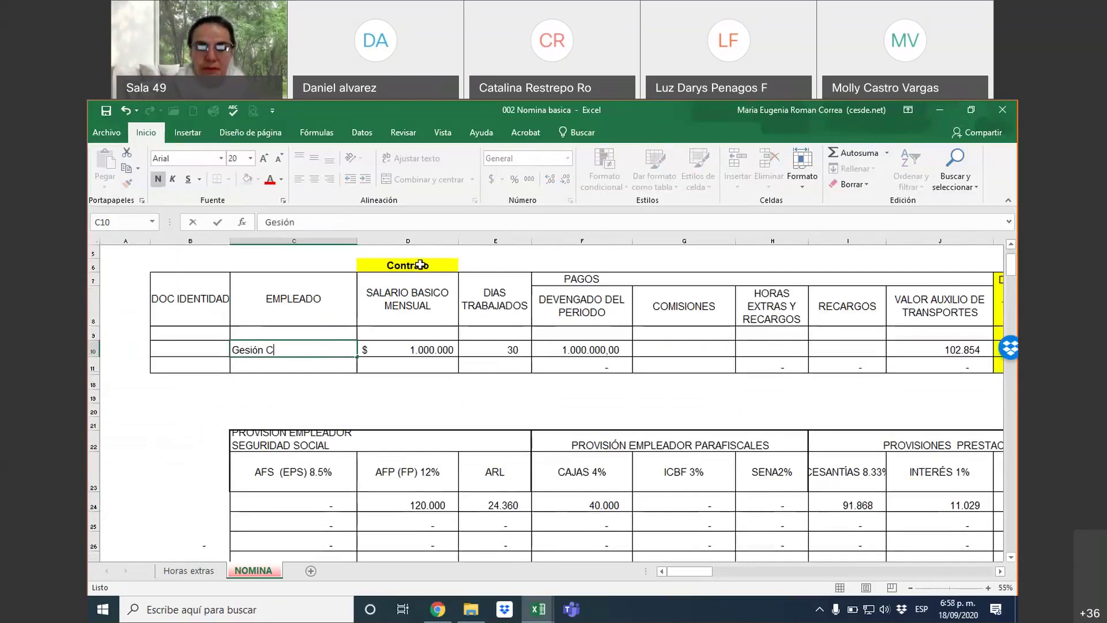
pyautogui.write('ad')
pyautogui.press('Return')
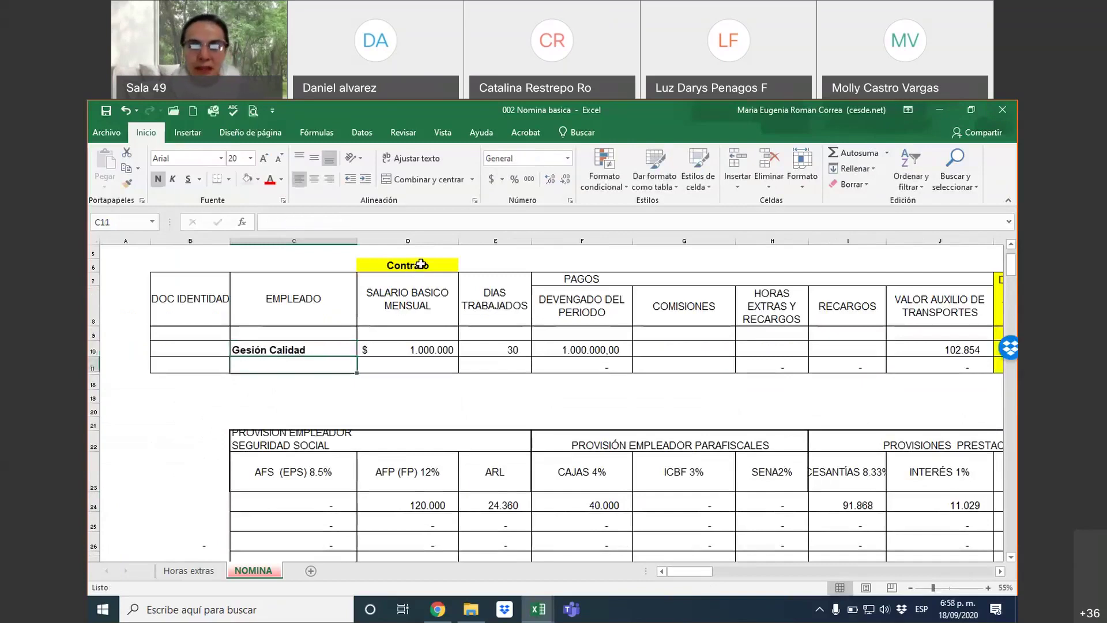
# Review the quality employee's row 24 provisions from ARL across to the earnings plus total provisions column
pyautogui.click(308, 347)
pyautogui.press('Right')
pyautogui.press('Down')
pyautogui.press('Down')
pyautogui.press('Down')
pyautogui.press('Down')
pyautogui.press('Down')
pyautogui.press('Down')
pyautogui.press('Down')
pyautogui.press('Down')
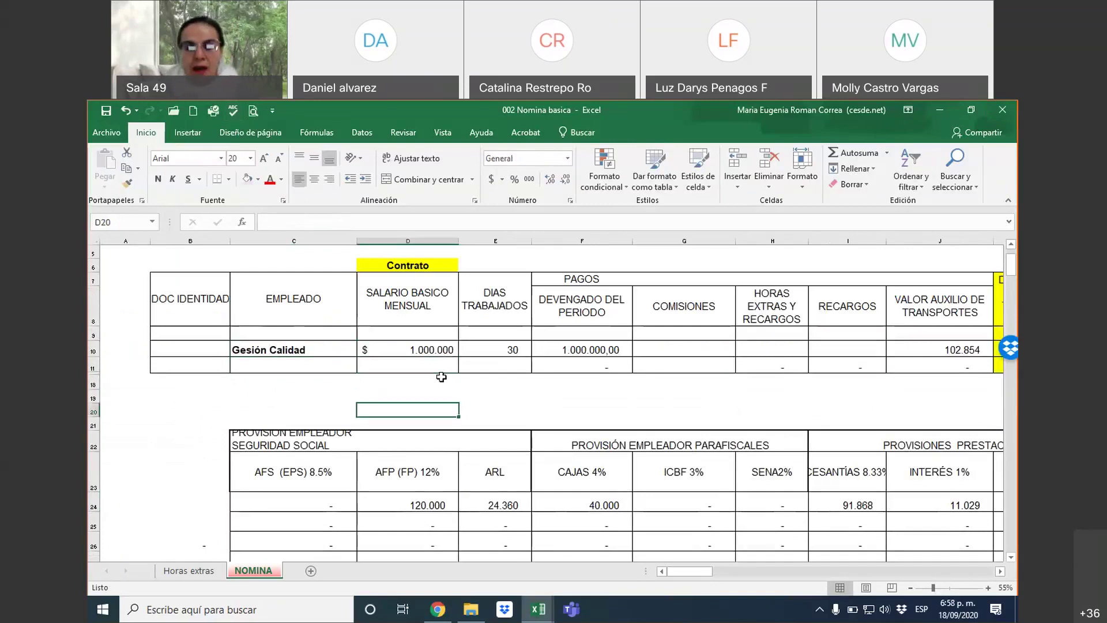
pyautogui.press('Right')
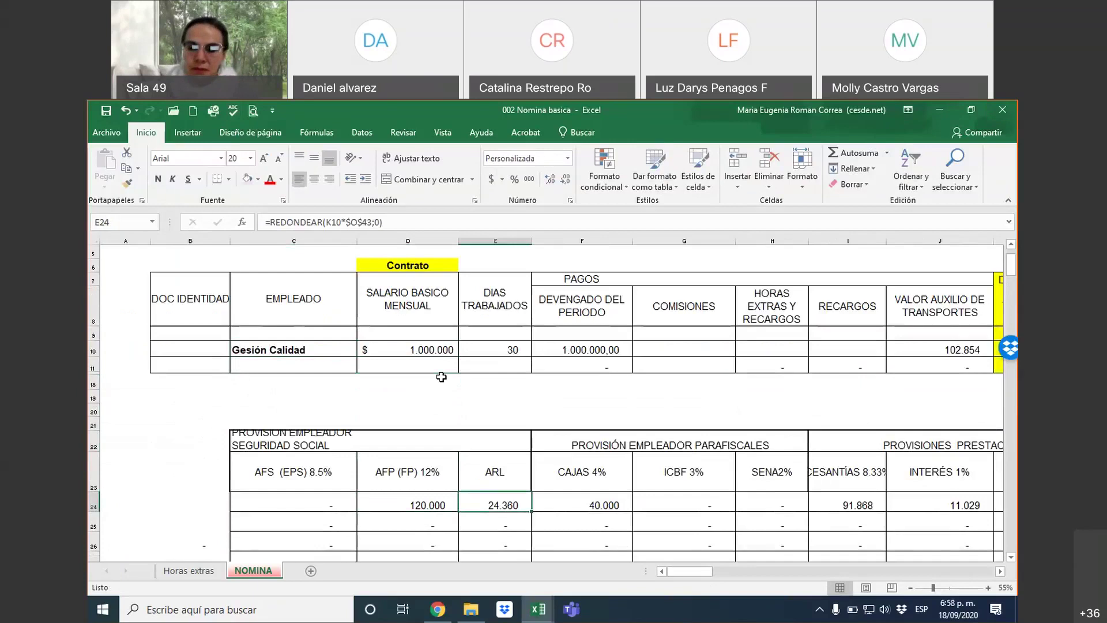
pyautogui.press('Right')
pyautogui.press('Right')
pyautogui.press('Right')
pyautogui.press('Right')
pyautogui.press('Right')
pyautogui.press('Right')
pyautogui.press('Right')
pyautogui.press('Right')
pyautogui.press('Right')
pyautogui.press('Right')
pyautogui.press('Right')
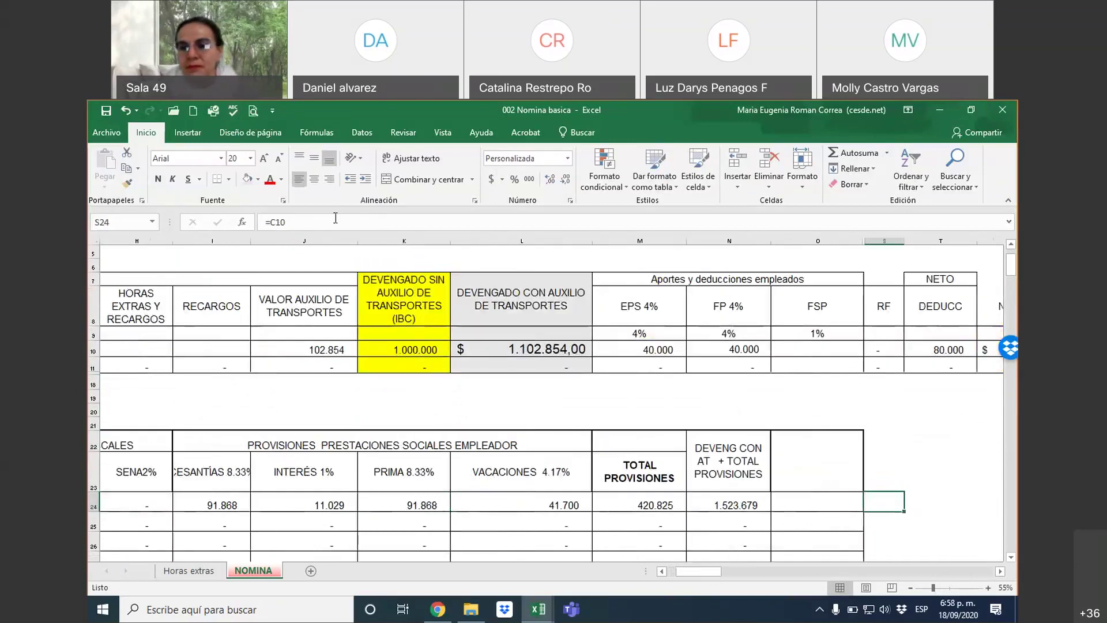
# Close the payroll workbook and return to the indirect manufacturing costs in the Constructora cost statement
pyautogui.click(1003, 111)
pyautogui.click(497, 371)
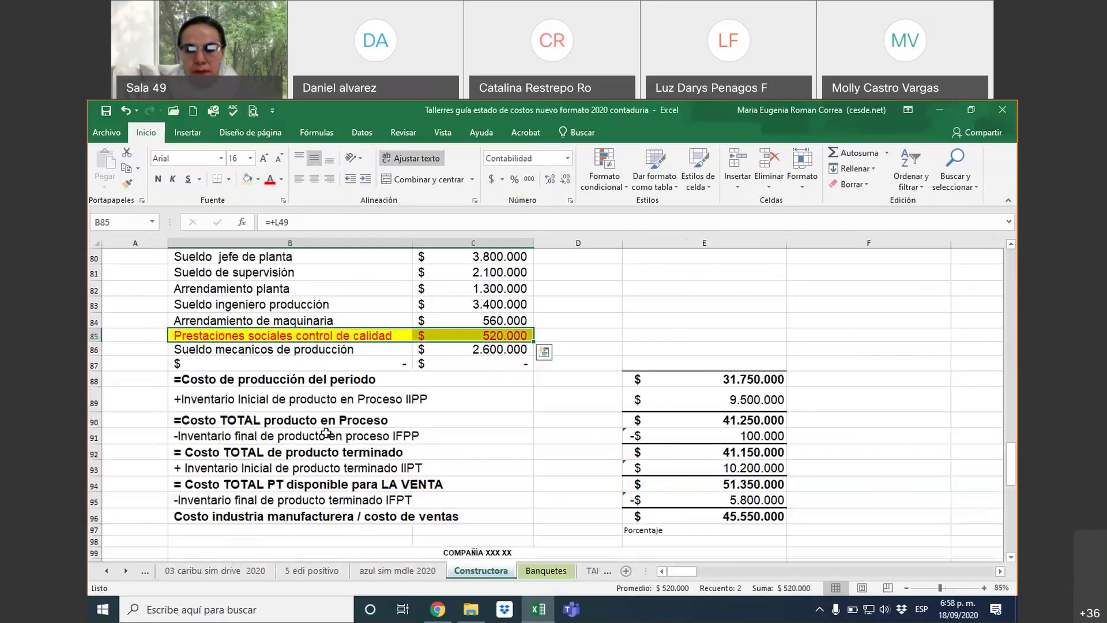
pyautogui.scroll(3, 396, 477)
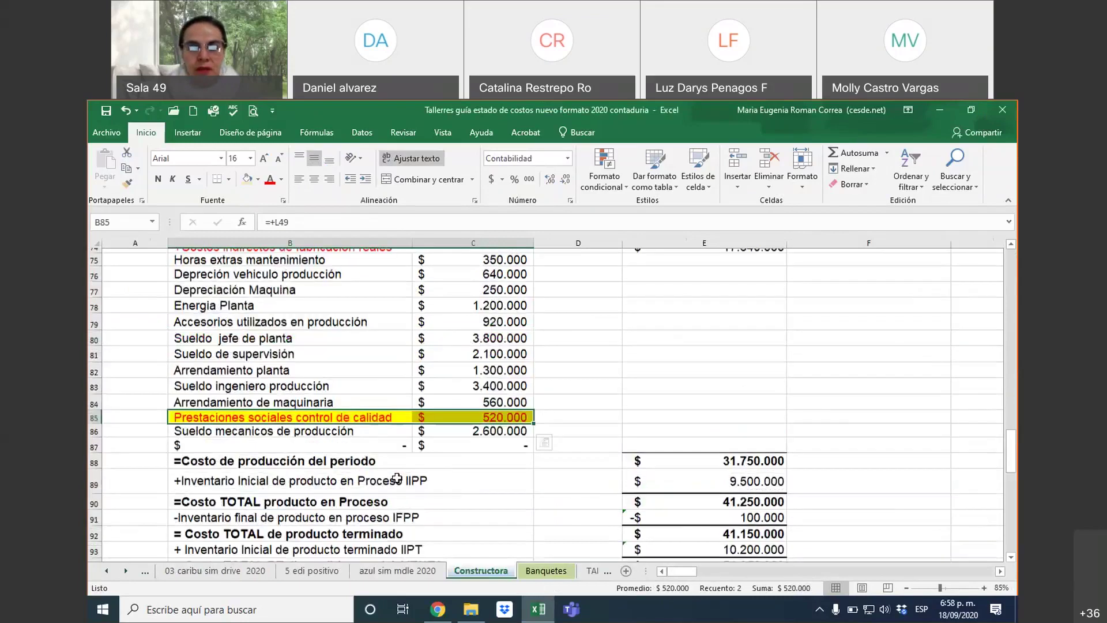
pyautogui.click(479, 280)
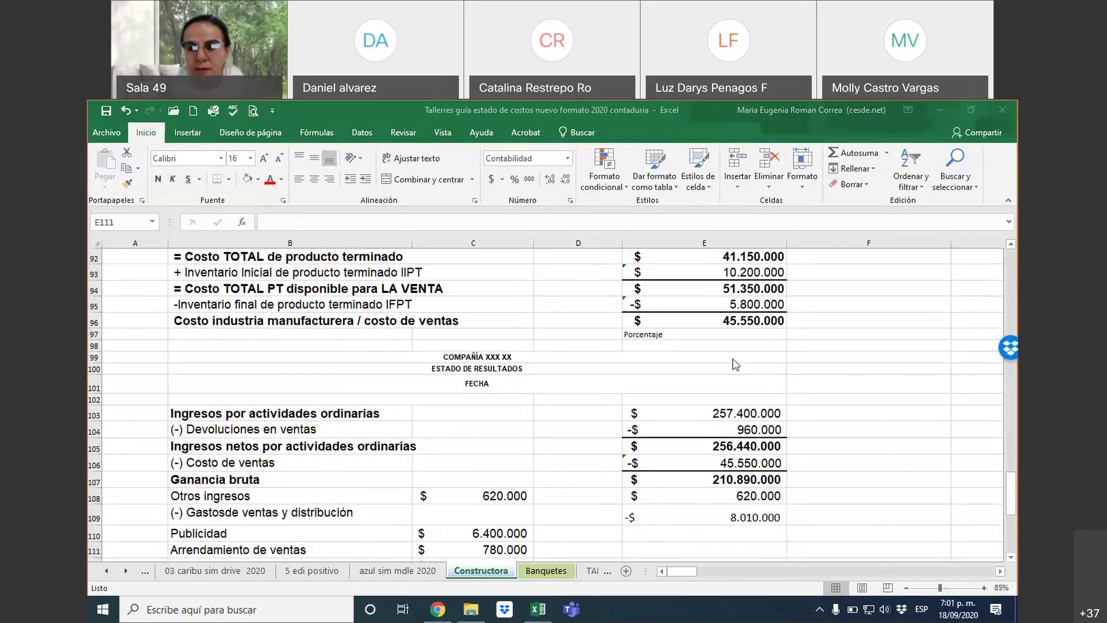
# Write "= Costo ventas :" as a text note in F101 beside the income statement heading
pyautogui.click(866, 379)
pyautogui.click(861, 383)
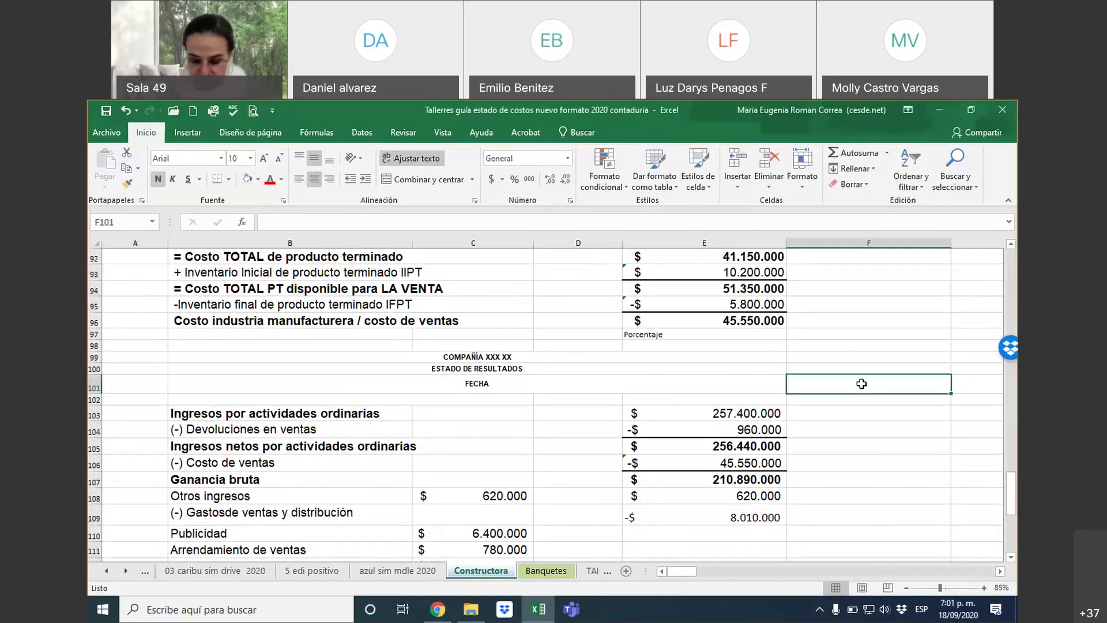
pyautogui.write('=')
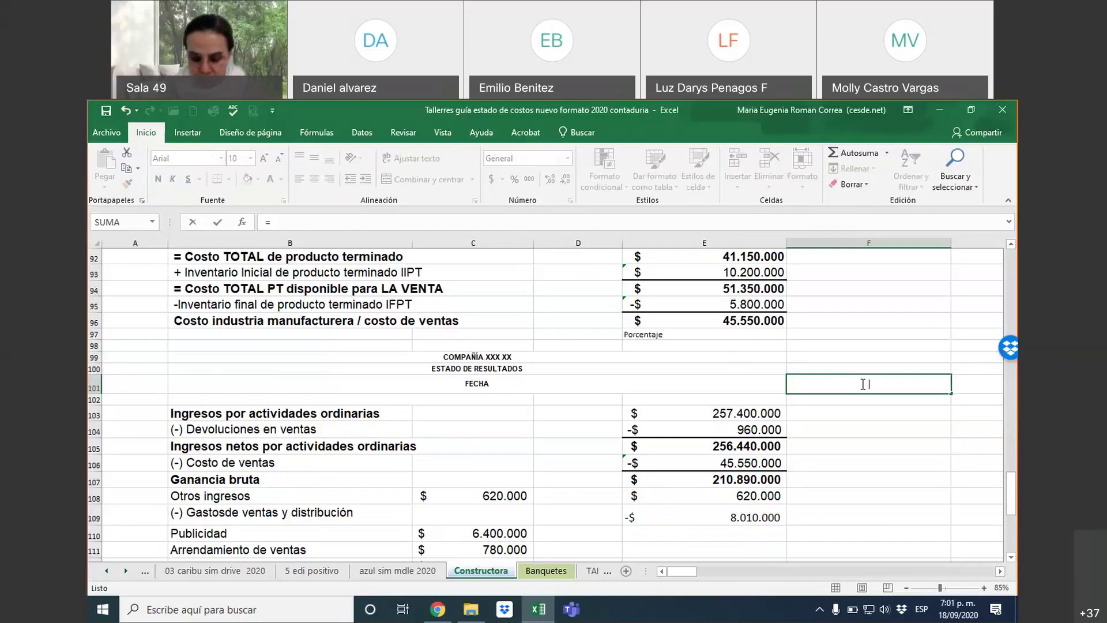
pyautogui.press('BackSpace')
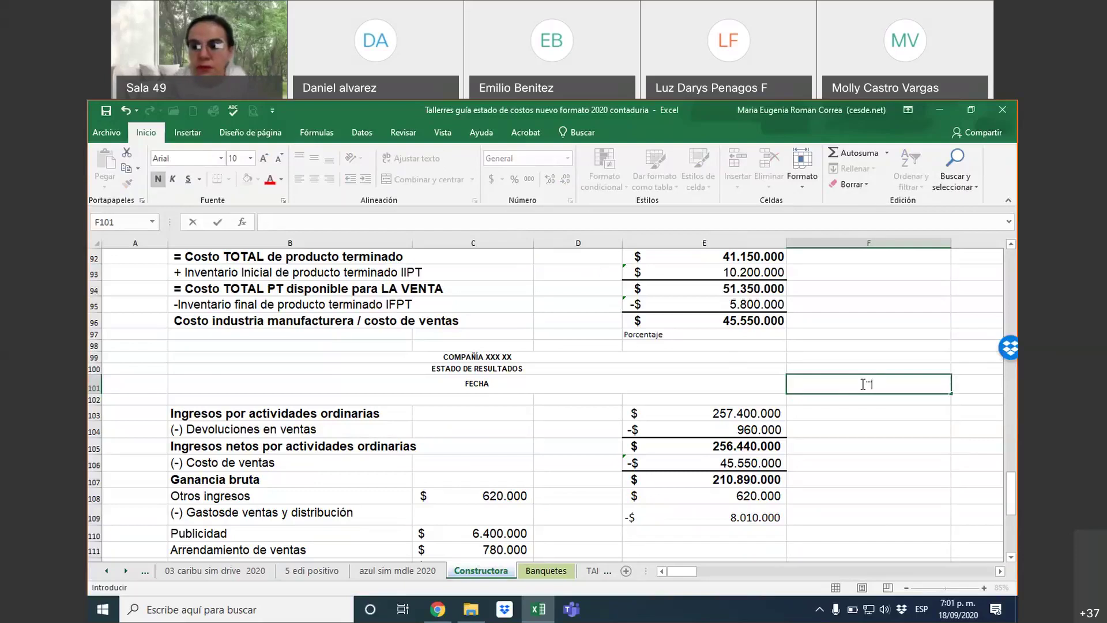
pyautogui.write('= Coste')
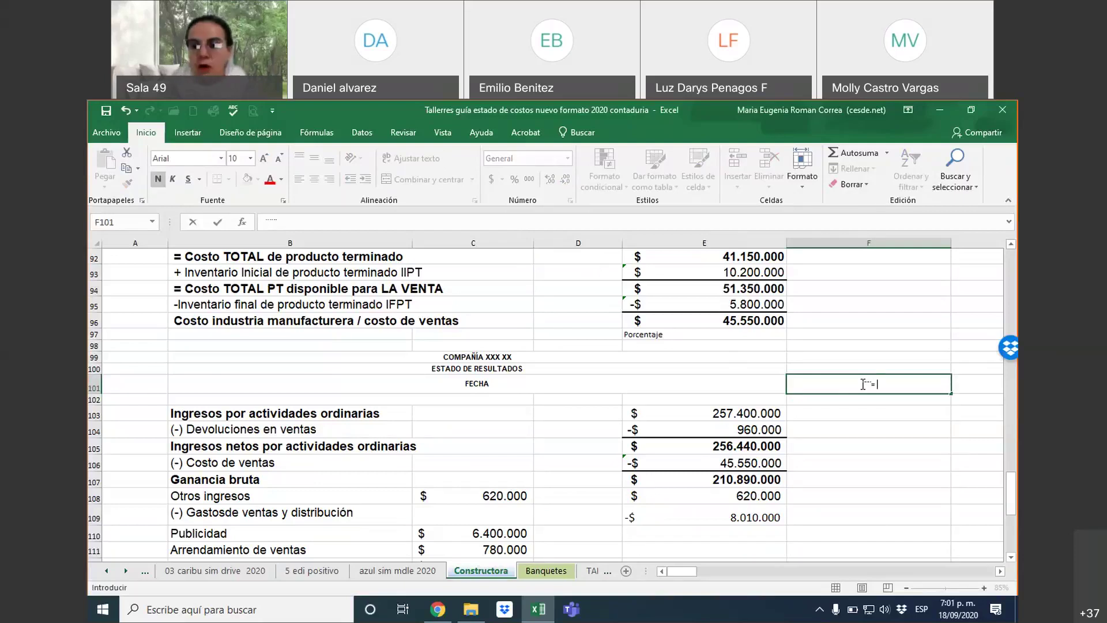
pyautogui.write(' ventas :')
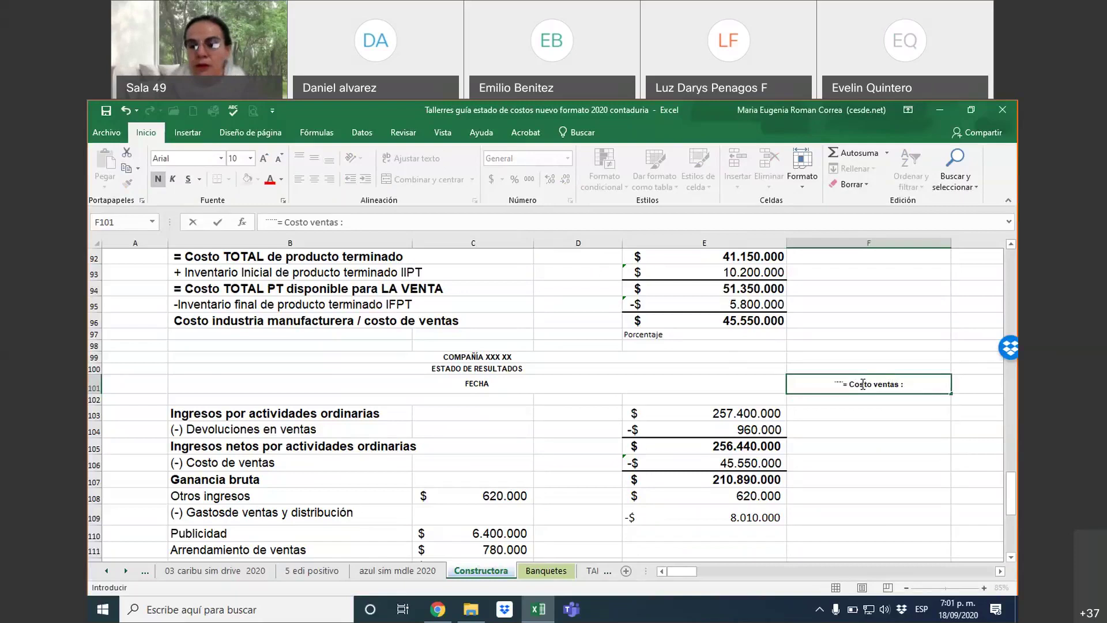
# Replace the wording of the F101 note so that it begins with "= IAO ="
pyautogui.press('BackSpace')
pyautogui.press('BackSpace')
pyautogui.press('BackSpace')
pyautogui.press('BackSpace')
pyautogui.press('BackSpace')
pyautogui.press('BackSpace')
pyautogui.press('BackSpace')
pyautogui.press('BackSpace')
pyautogui.press('BackSpace')
pyautogui.press('BackSpace')
pyautogui.press('BackSpace')
pyautogui.press('BackSpace')
pyautogui.press('BackSpace')
pyautogui.press('BackSpace')
pyautogui.press('BackSpace')
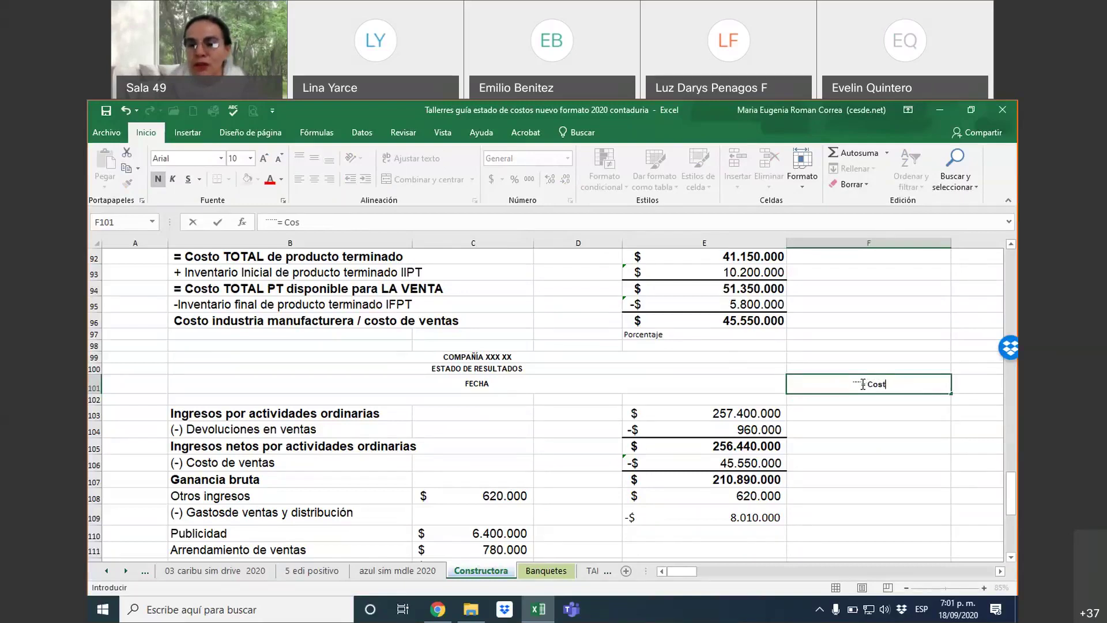
pyautogui.write('Ventas')
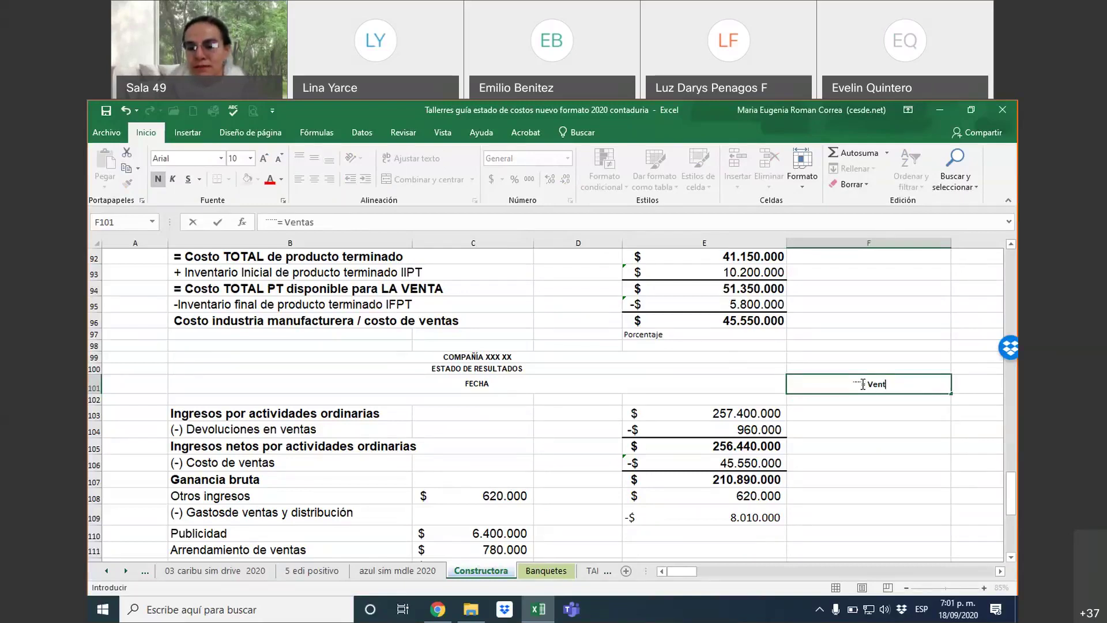
pyautogui.press('BackSpace')
pyautogui.press('BackSpace')
pyautogui.press('BackSpace')
pyautogui.press('BackSpace')
pyautogui.press('BackSpace')
pyautogui.press('BackSpace')
pyautogui.write('IAO = COSTO DE')
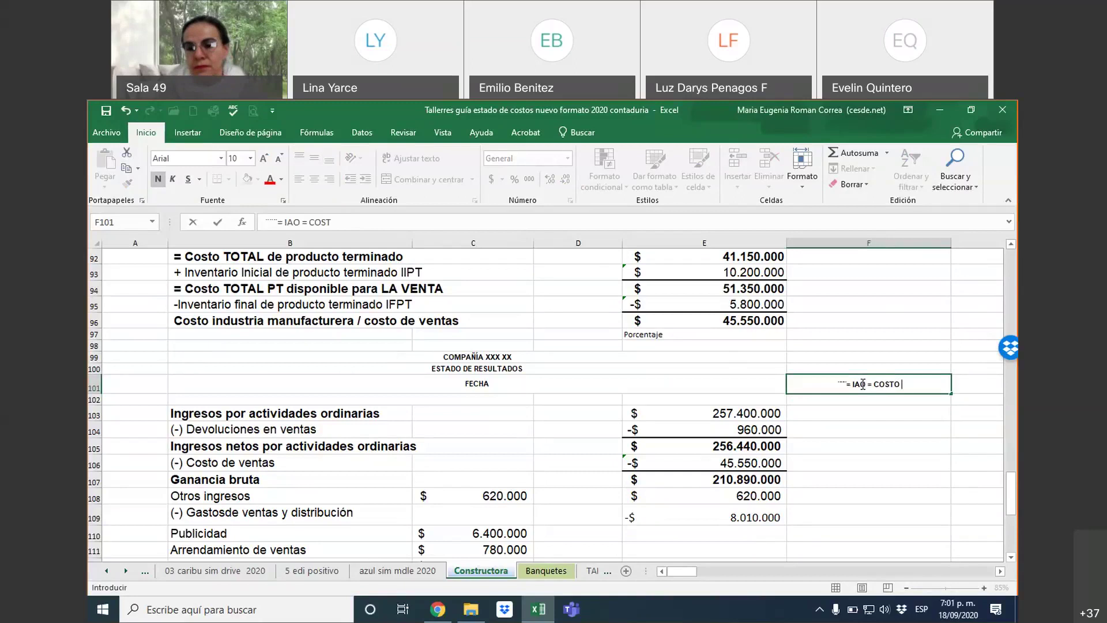
pyautogui.press('BackSpace')
pyautogui.press('BackSpace')
pyautogui.press('BackSpace')
pyautogui.press('BackSpace')
pyautogui.press('BackSpace')
pyautogui.press('BackSpace')
pyautogui.press('BackSpace')
pyautogui.press('BackSpace')
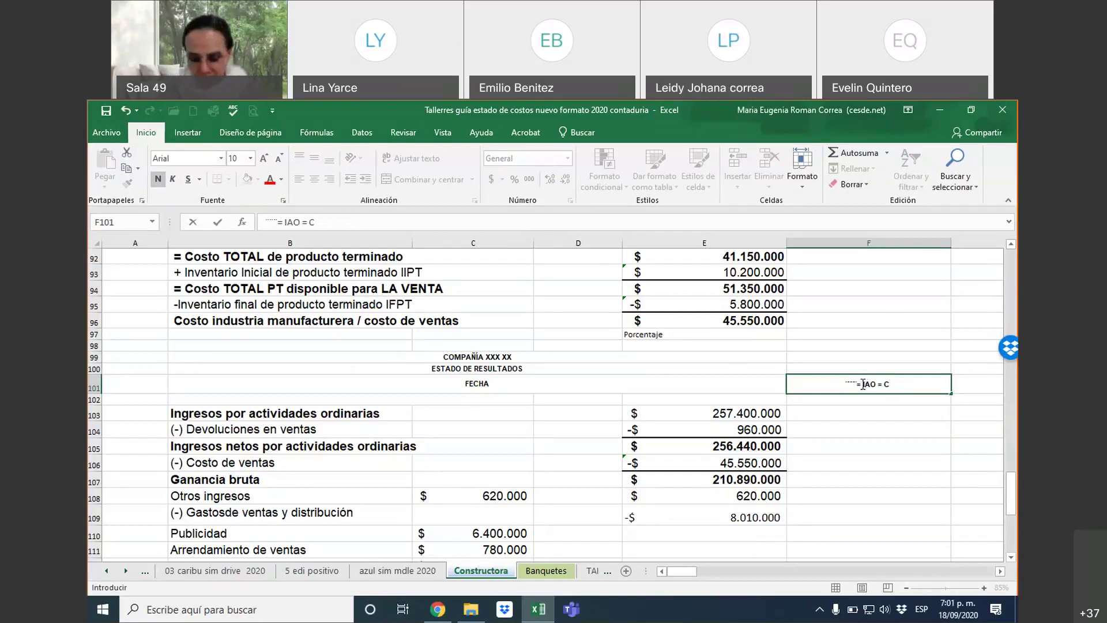
# Continue the F101 note with "Costo de ventas * (1 + 5%)"
pyautogui.write('osto de vn')
pyautogui.press('BackSpace')
pyautogui.write('e')
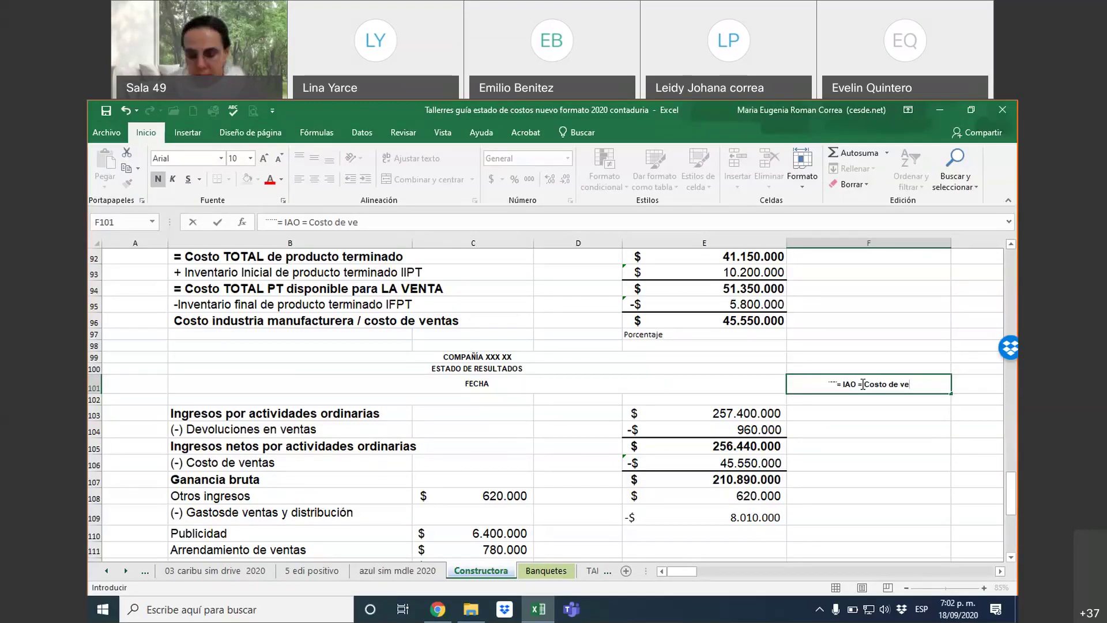
pyautogui.write('nta')
pyautogui.write('* (1')
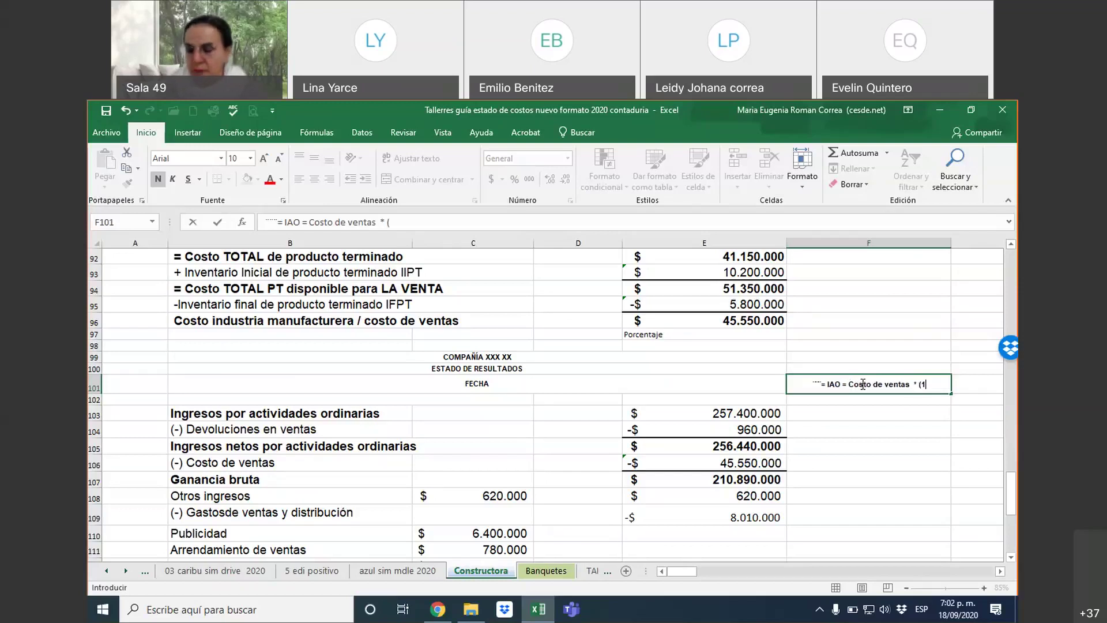
pyautogui.write(' + decil')
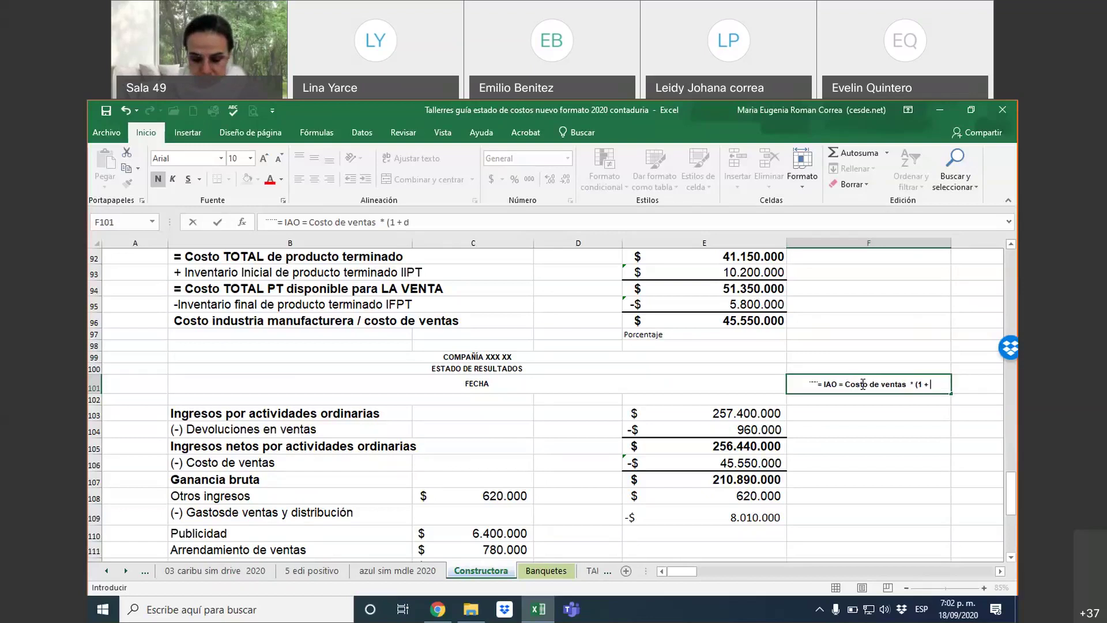
pyautogui.press('BackSpace')
pyautogui.press('BackSpace')
pyautogui.press('BackSpace')
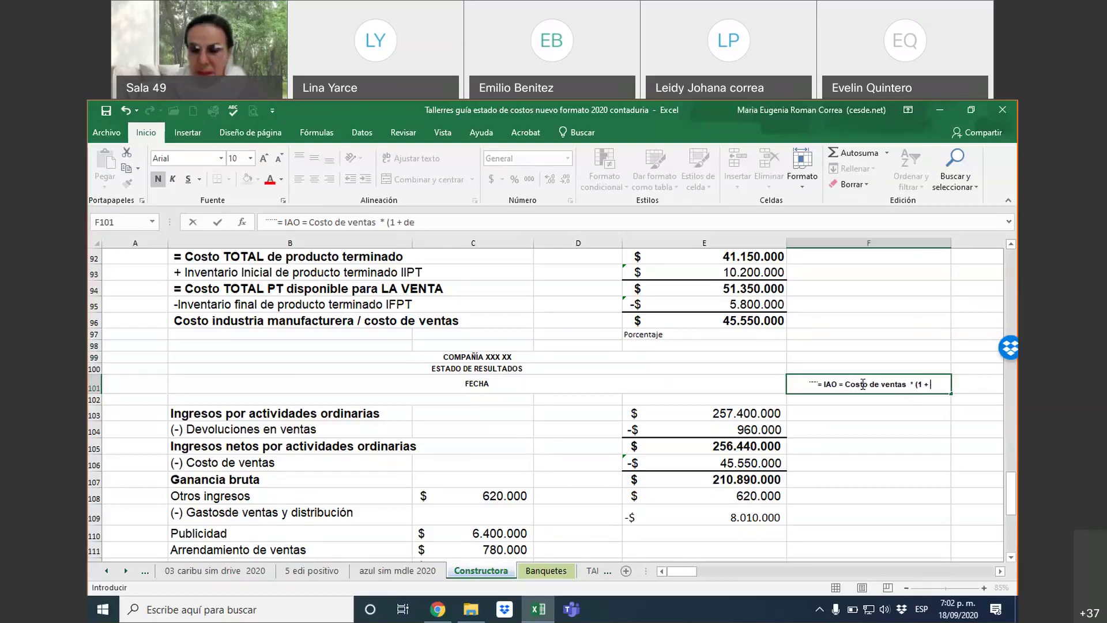
pyautogui.press('BackSpace')
pyautogui.press('BackSpace')
pyautogui.write('5%)')
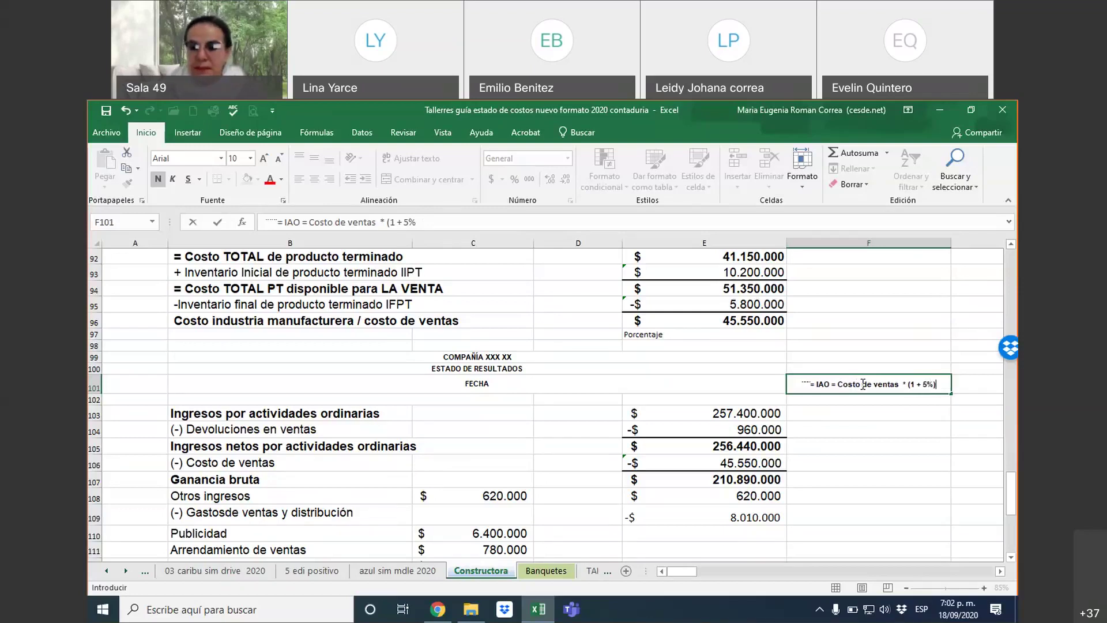
# Remove the 5 so the F101 note reads "= IAO = Costo de ventas * (1 + %)" and commit it
pyautogui.press('BackSpace')
pyautogui.press('BackSpace')
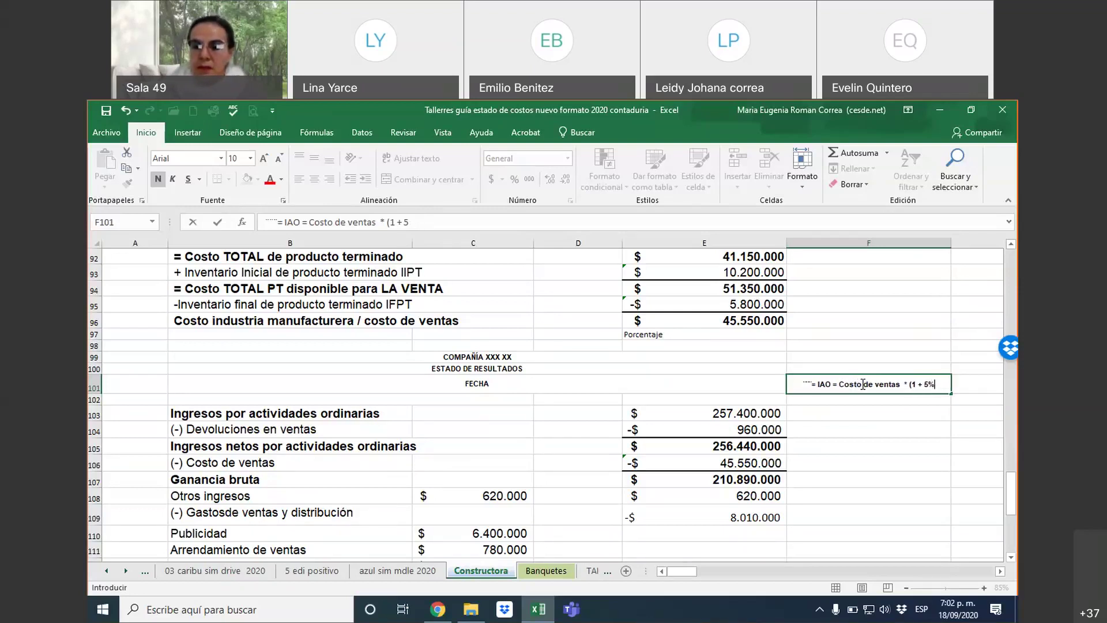
pyautogui.press('Left')
pyautogui.press('BackSpace')
pyautogui.press('End')
pyautogui.write(')')
pyautogui.press('Return')
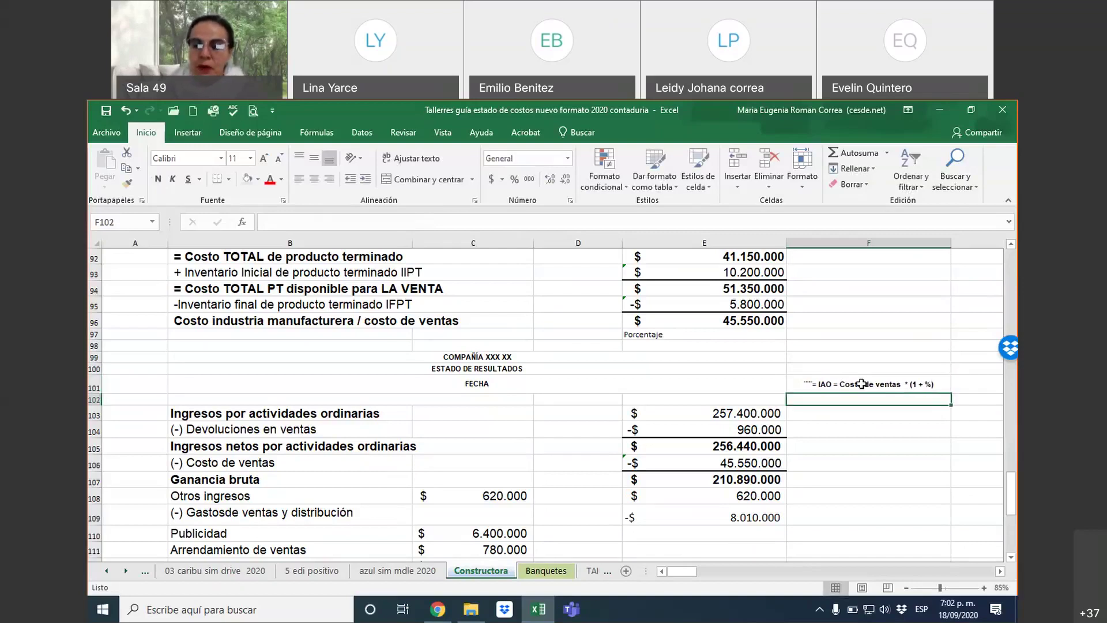
# Check the formula behind the ordinary activities income amount in E103
pyautogui.press('Right')
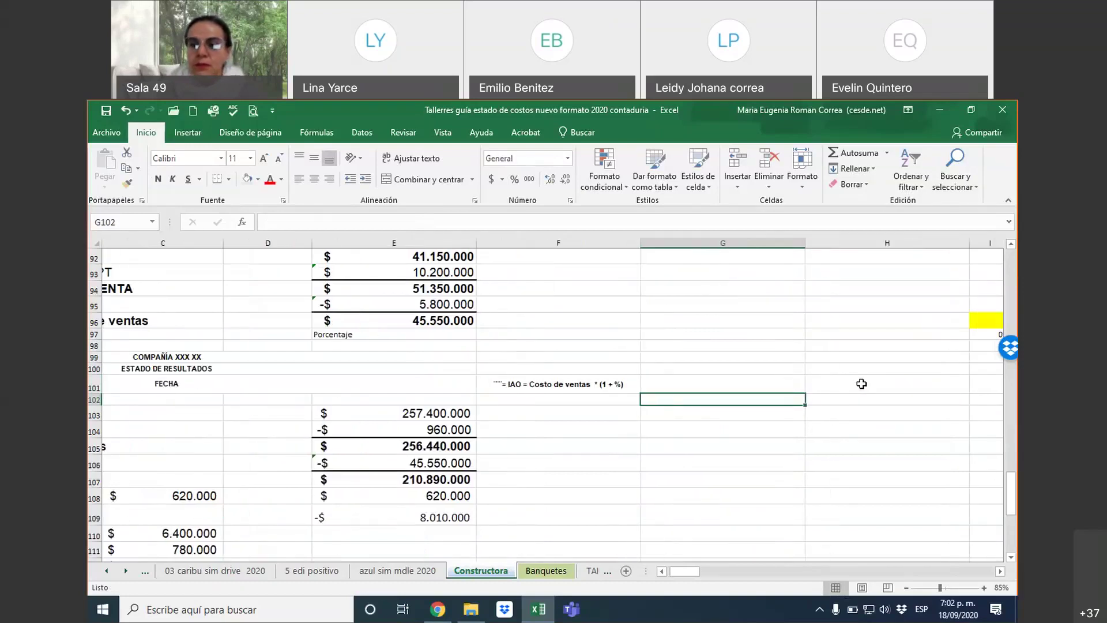
pyautogui.press('Left')
pyautogui.press('Left')
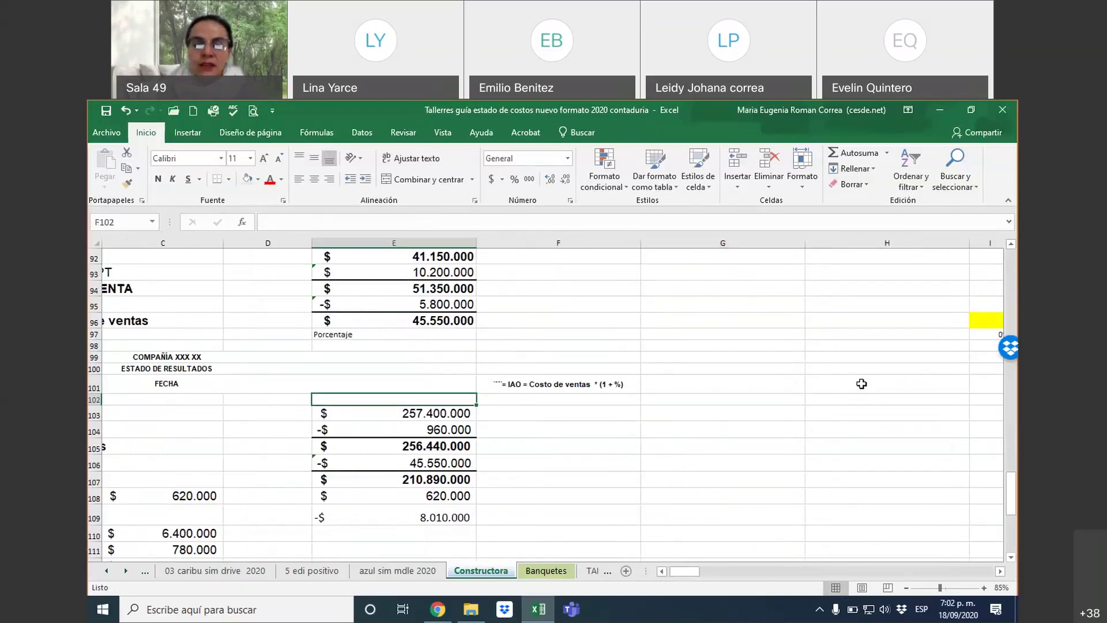
pyautogui.press('Left')
pyautogui.press('Down')
pyautogui.press('Right')
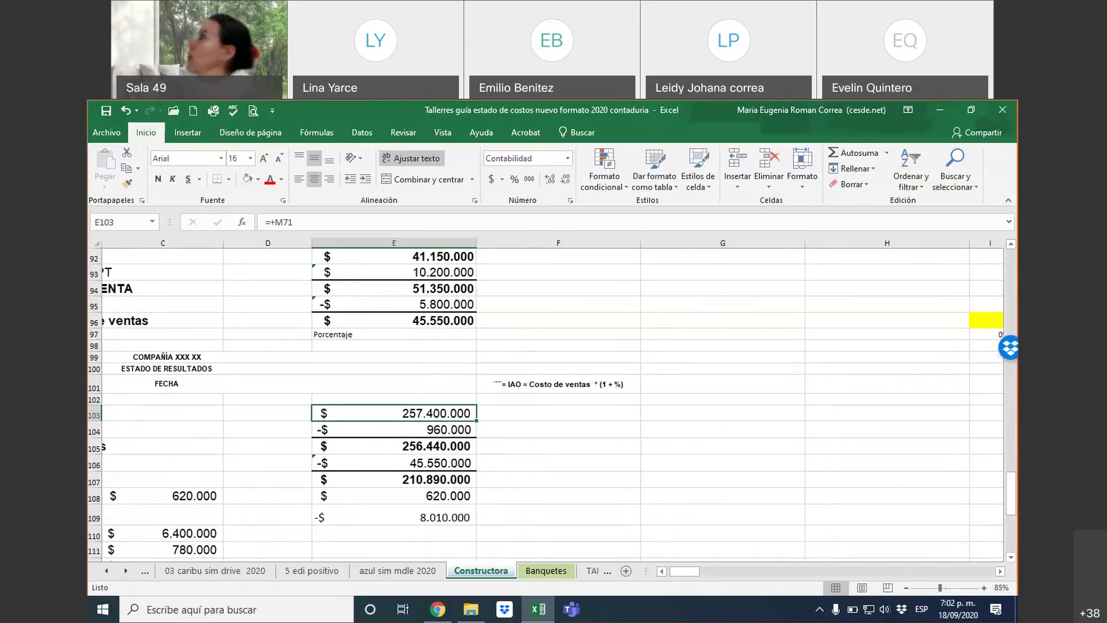
# Enter 70% as the markup percentage in G97
pyautogui.click(645, 384)
pyautogui.click(716, 337)
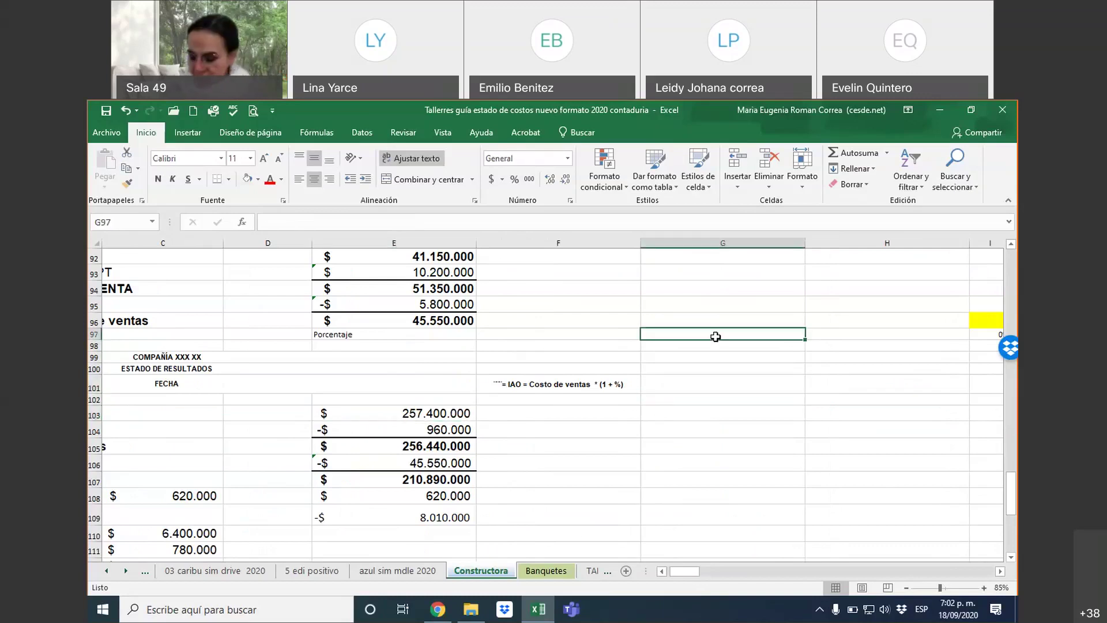
pyautogui.write('70')
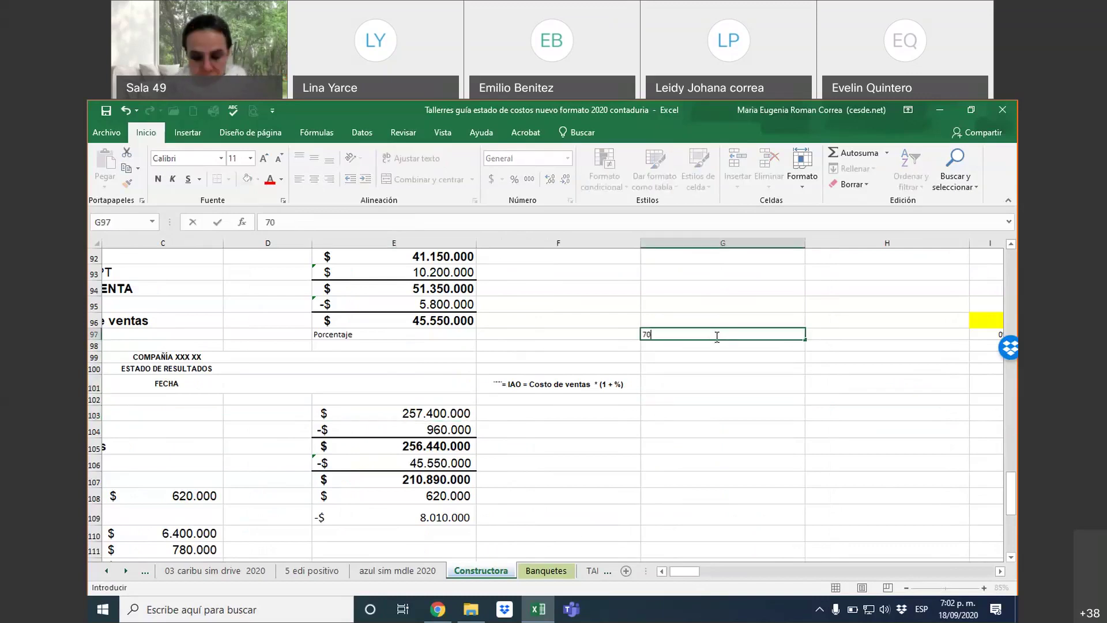
pyautogui.write('%')
pyautogui.press('Return')
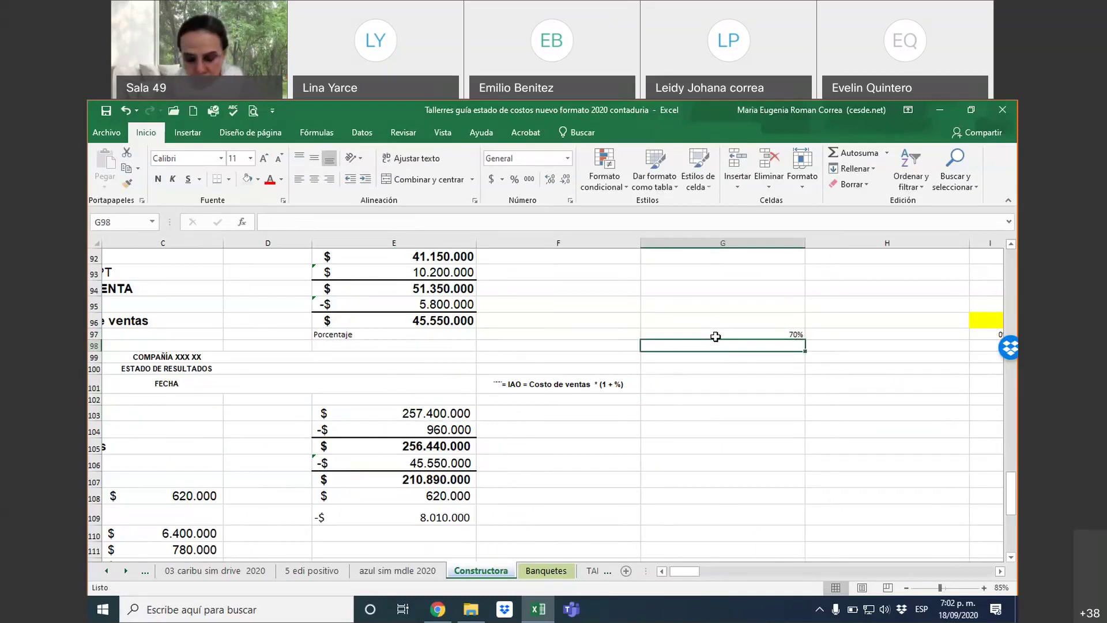
# Enter the formula =E96*(1+G97) in G98 to calculate ordinary income from the cost of sales and the markup percentage
pyautogui.write('=')
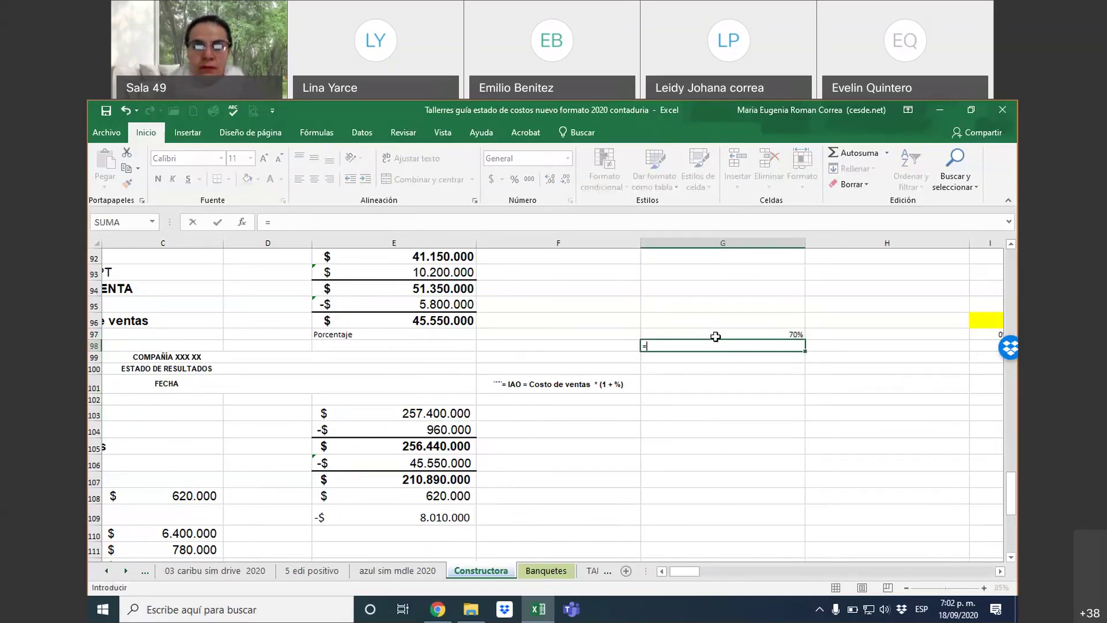
pyautogui.press('Up')
pyautogui.press('Up')
pyautogui.press('Left')
pyautogui.press('Left')
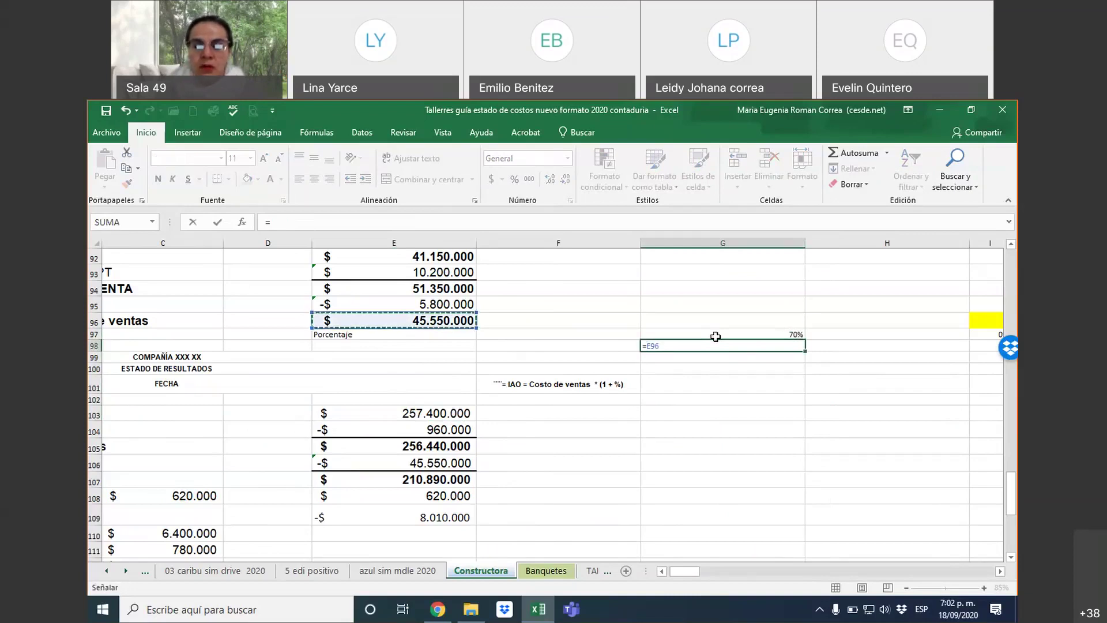
pyautogui.write('*')
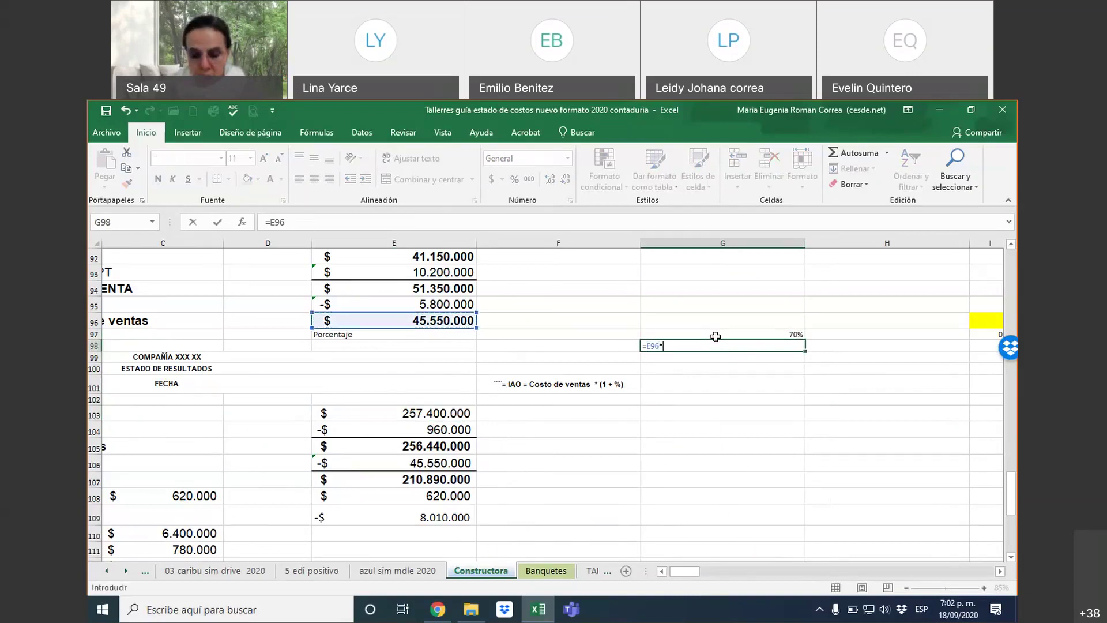
pyautogui.write('(1+')
pyautogui.press('Up')
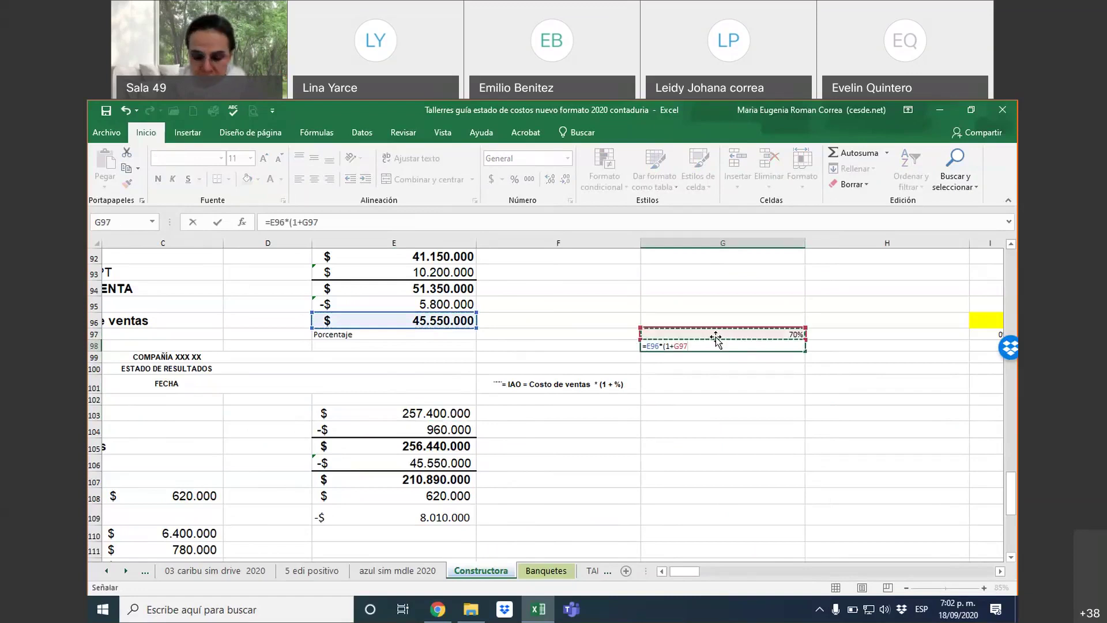
pyautogui.write(')')
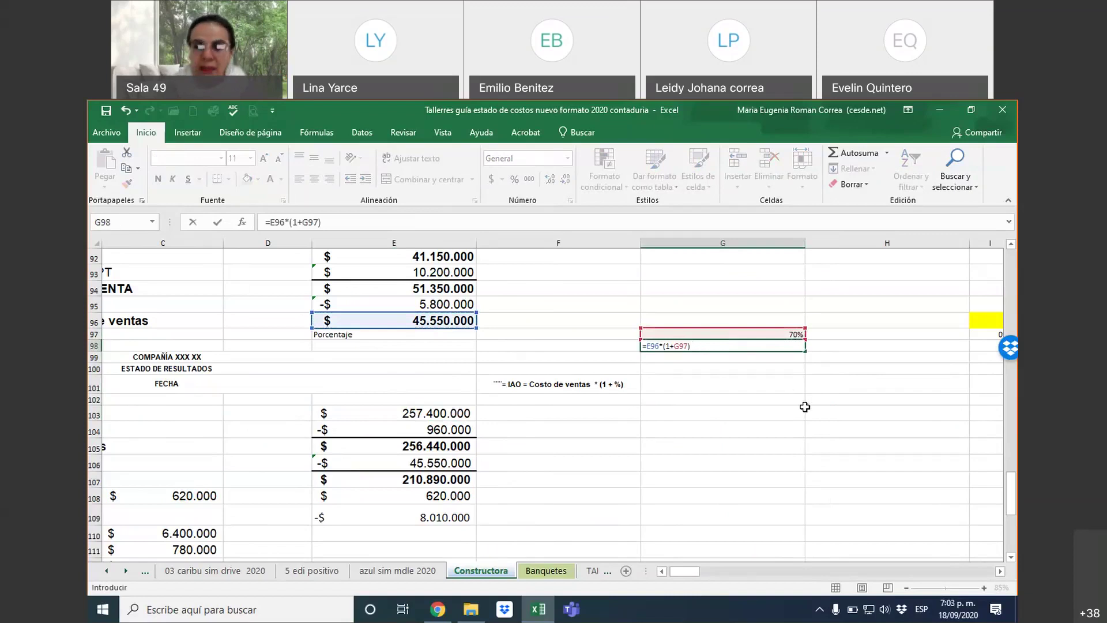
pyautogui.press('Return')
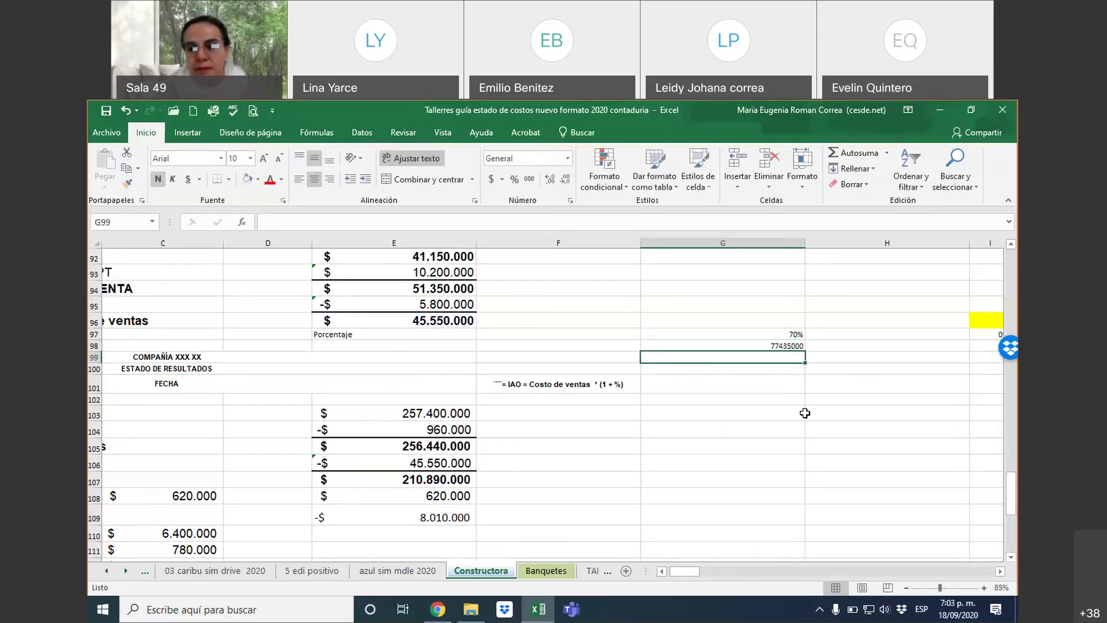
# Review the income formula in G98 and format the cell with the accounting currency format
pyautogui.scroll(3, 805, 412)
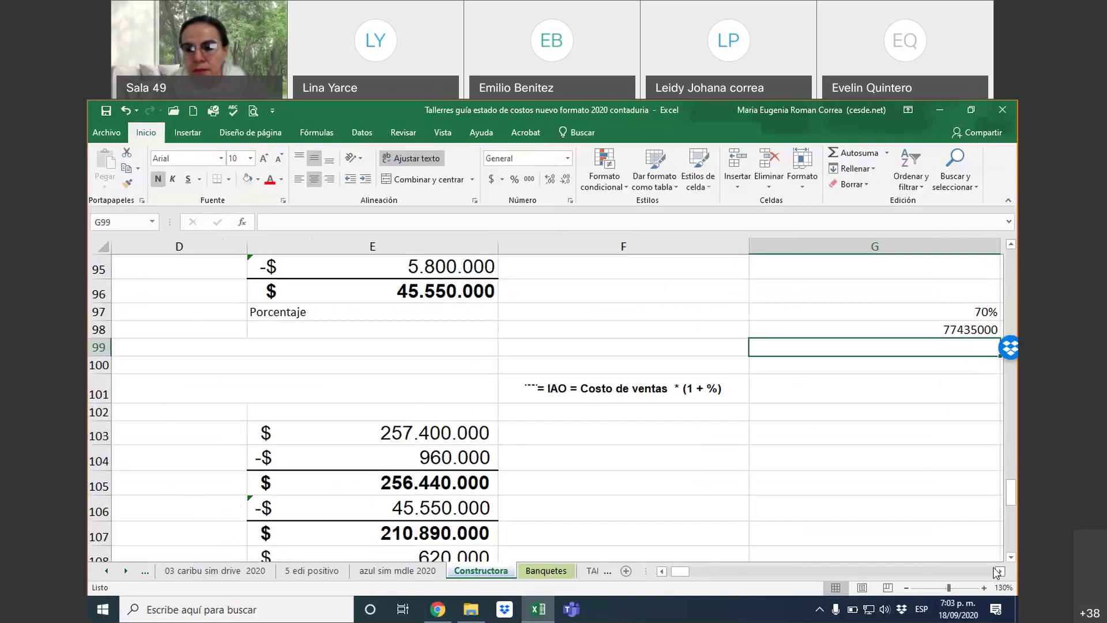
pyautogui.click(999, 571)
pyautogui.click(999, 571)
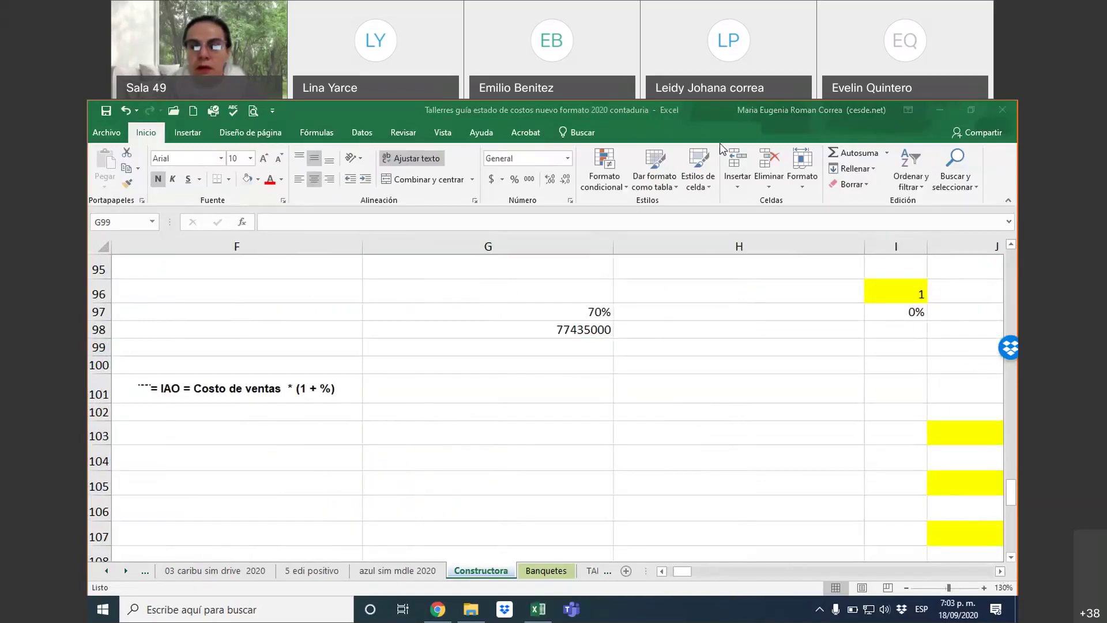
pyautogui.click(682, 573)
pyautogui.click(661, 571)
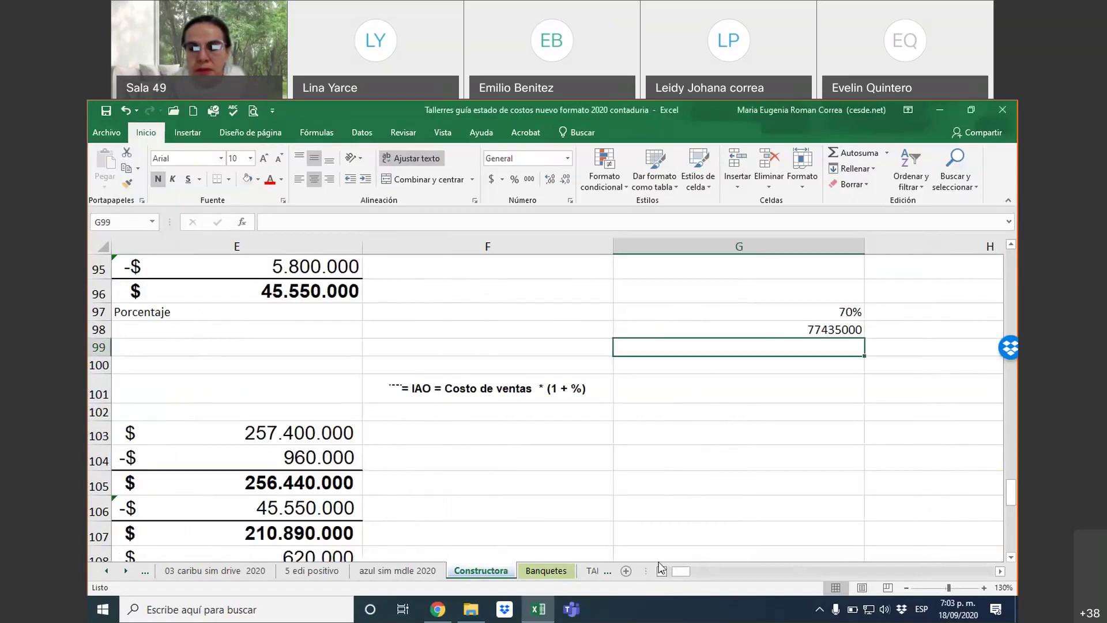
pyautogui.doubleClick(773, 326)
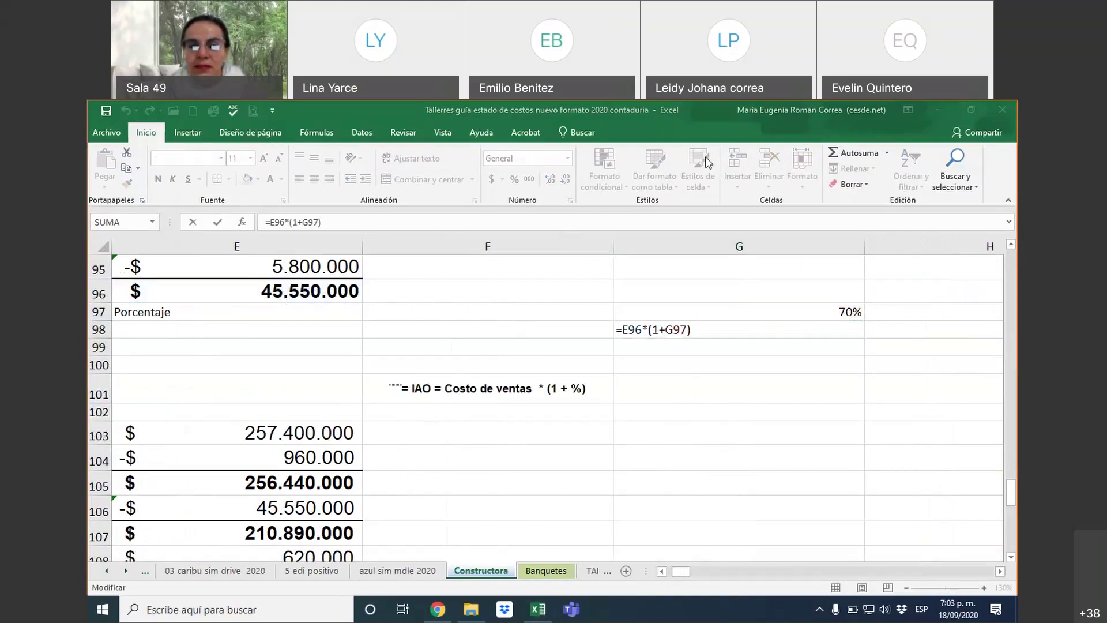
pyautogui.doubleClick(649, 330)
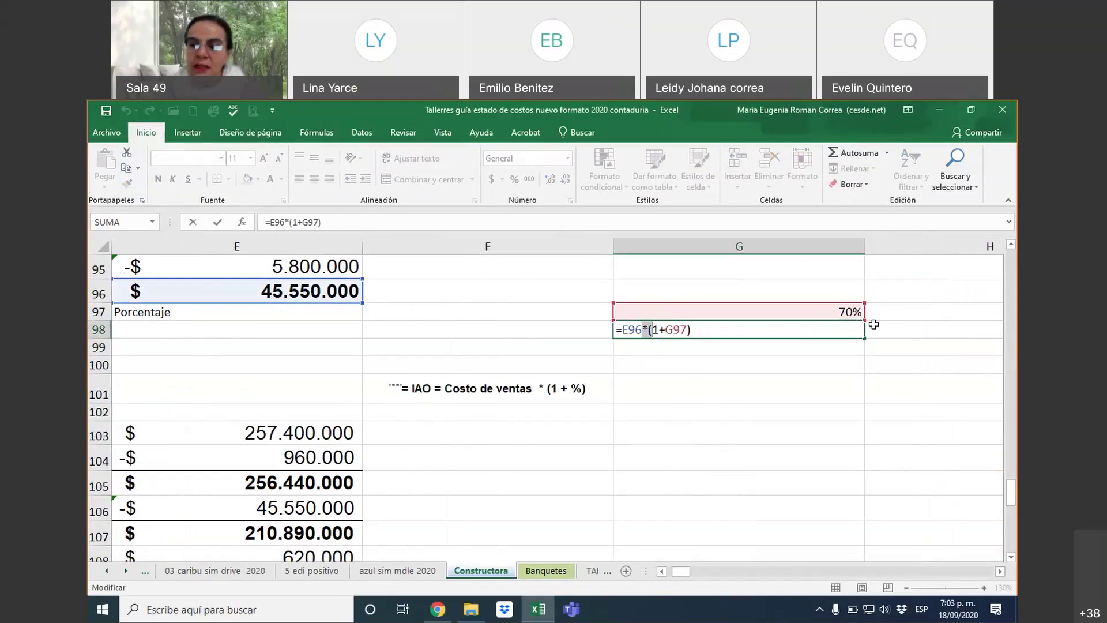
pyautogui.press('Return')
pyautogui.click(799, 328)
pyautogui.click(489, 180)
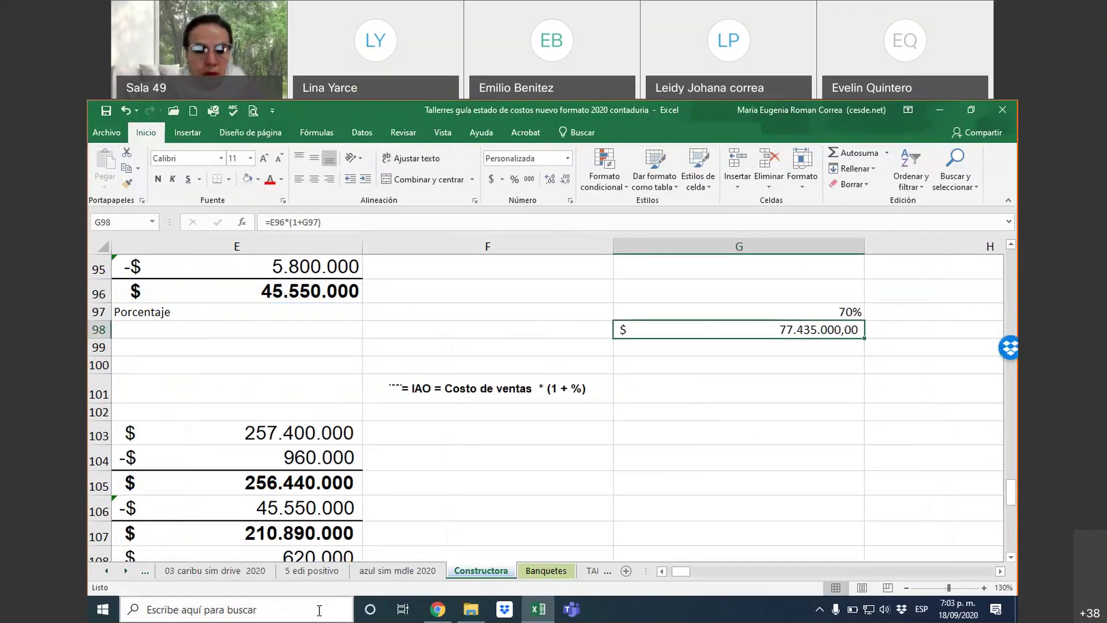
# Find the Windows Calculator app, pin it to the taskbar and open it over the worksheet
pyautogui.press('super')
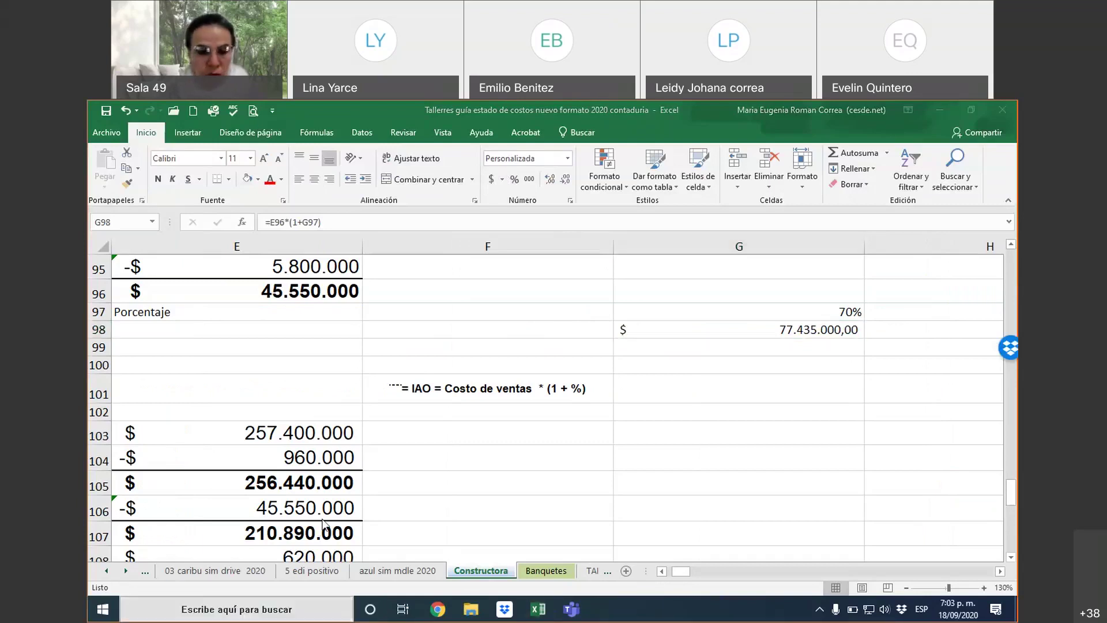
pyautogui.write('cal')
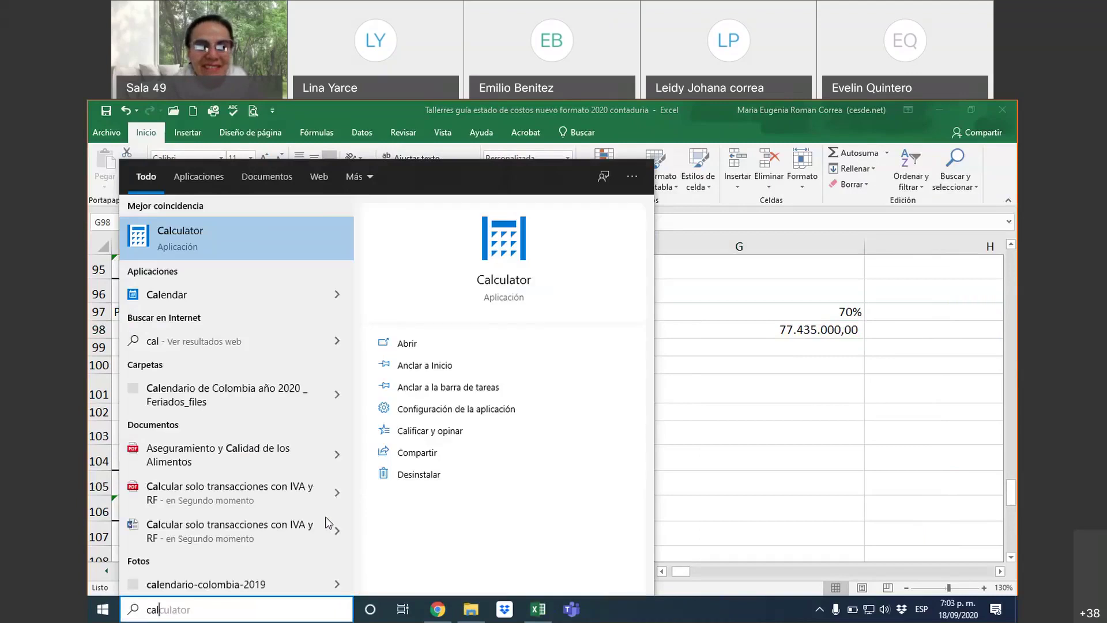
pyautogui.rightClick(271, 240)
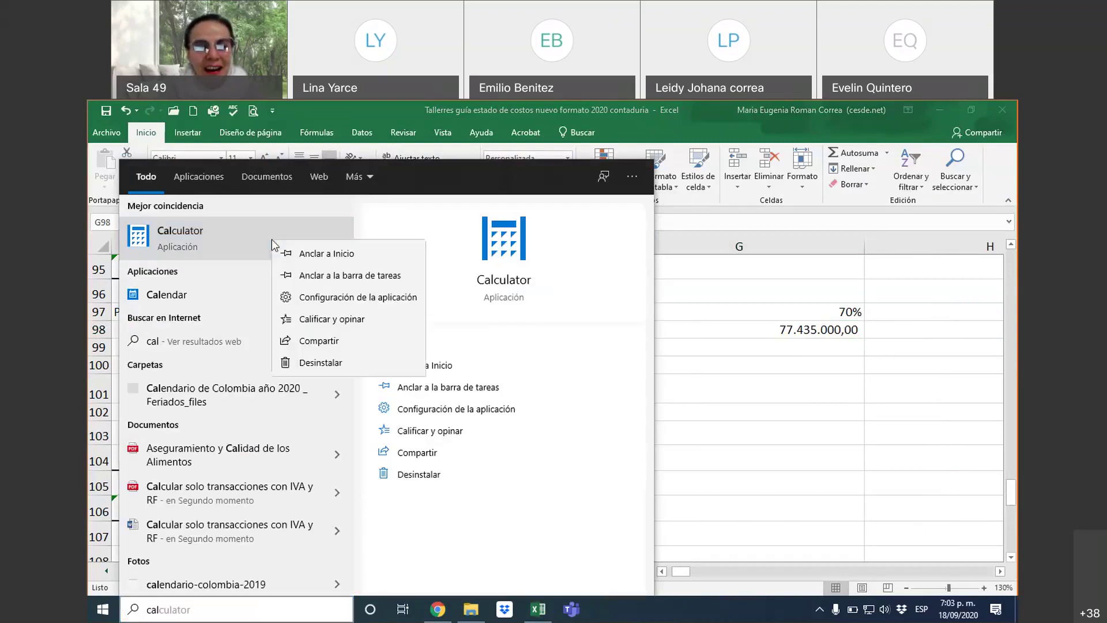
pyautogui.click(340, 275)
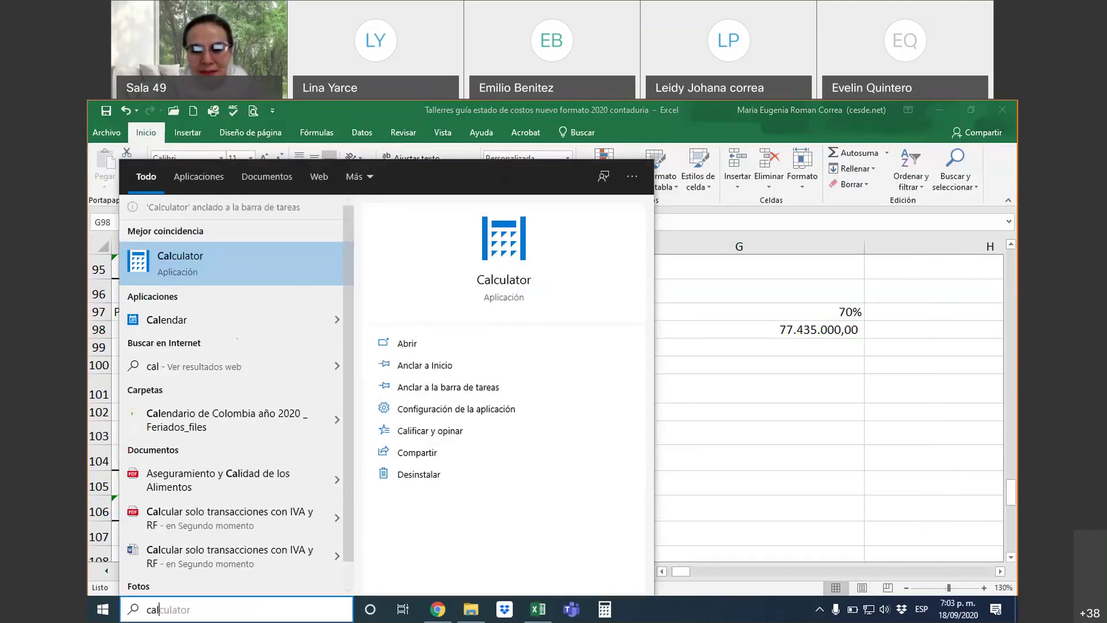
pyautogui.click(717, 496)
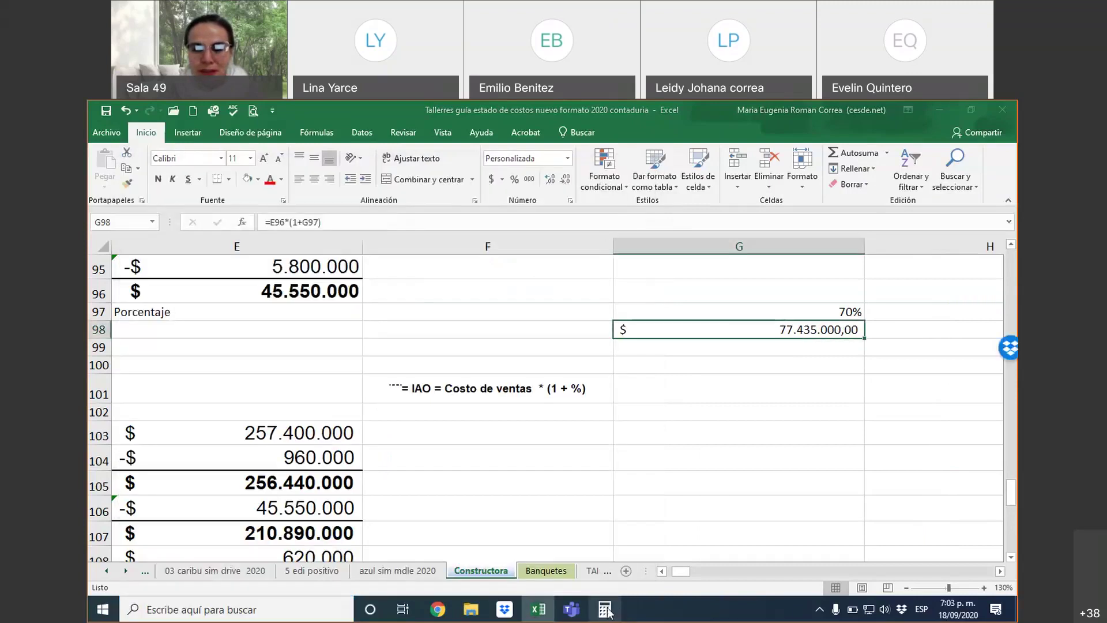
pyautogui.click(614, 600)
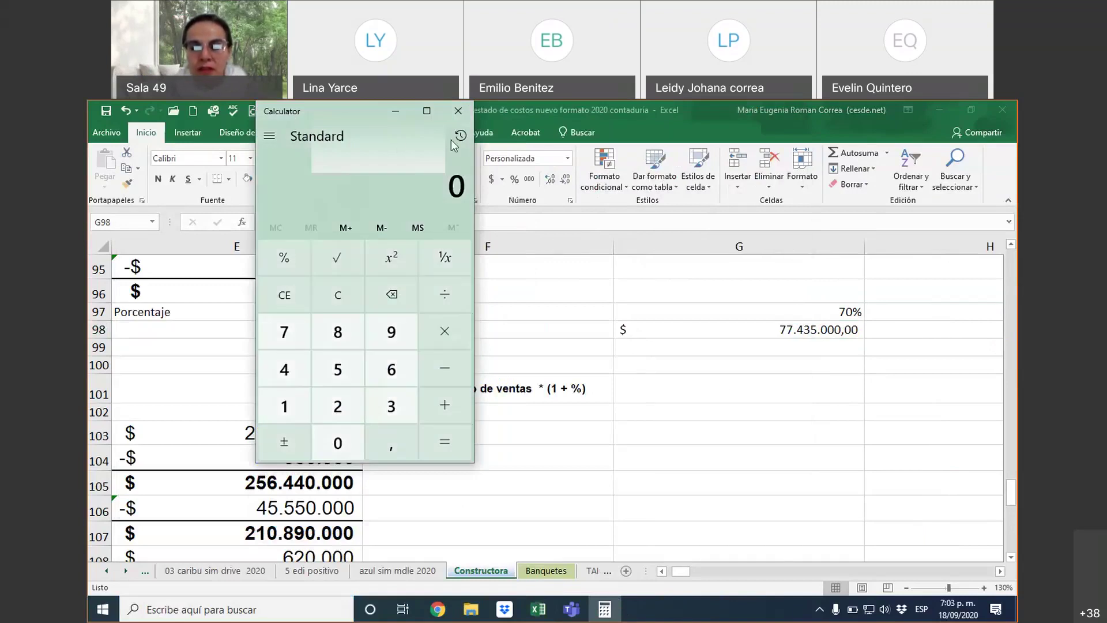
pyautogui.moveTo(437, 144); pyautogui.dragTo(585, 179)
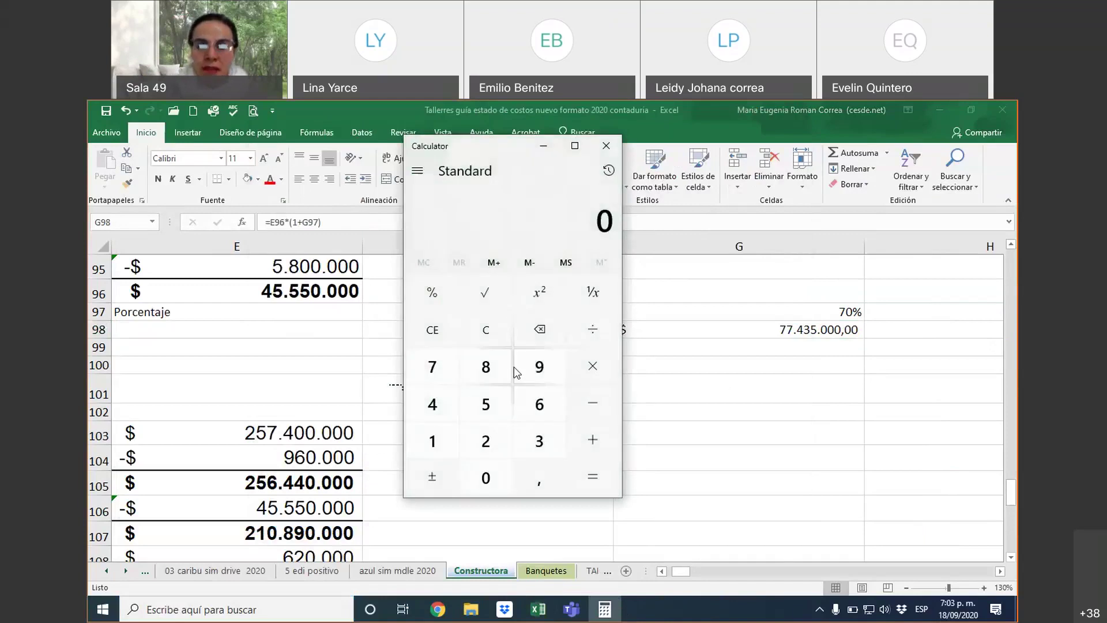
# Enter 45550 in Calculator and switch it to Scientific mode
pyautogui.write('45.')
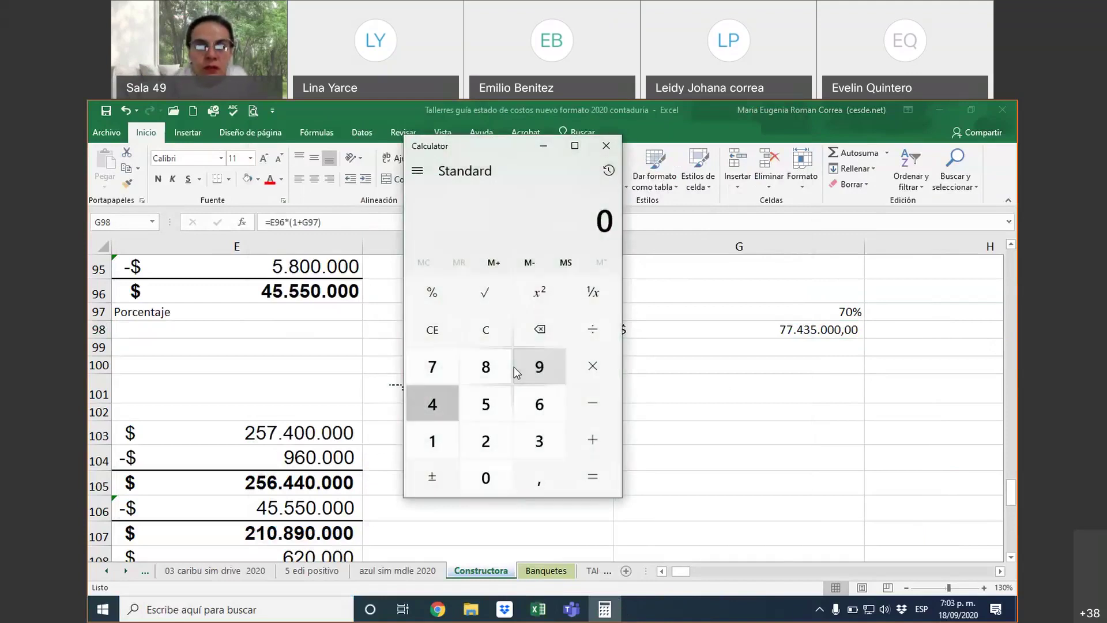
pyautogui.write('550')
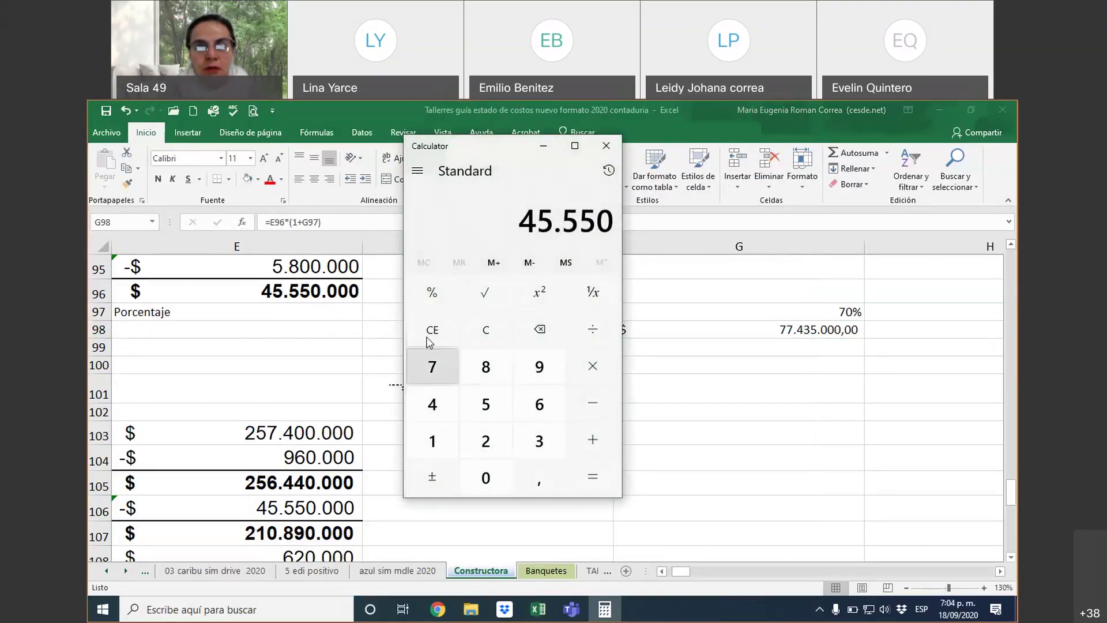
pyautogui.click(418, 175)
pyautogui.click(461, 262)
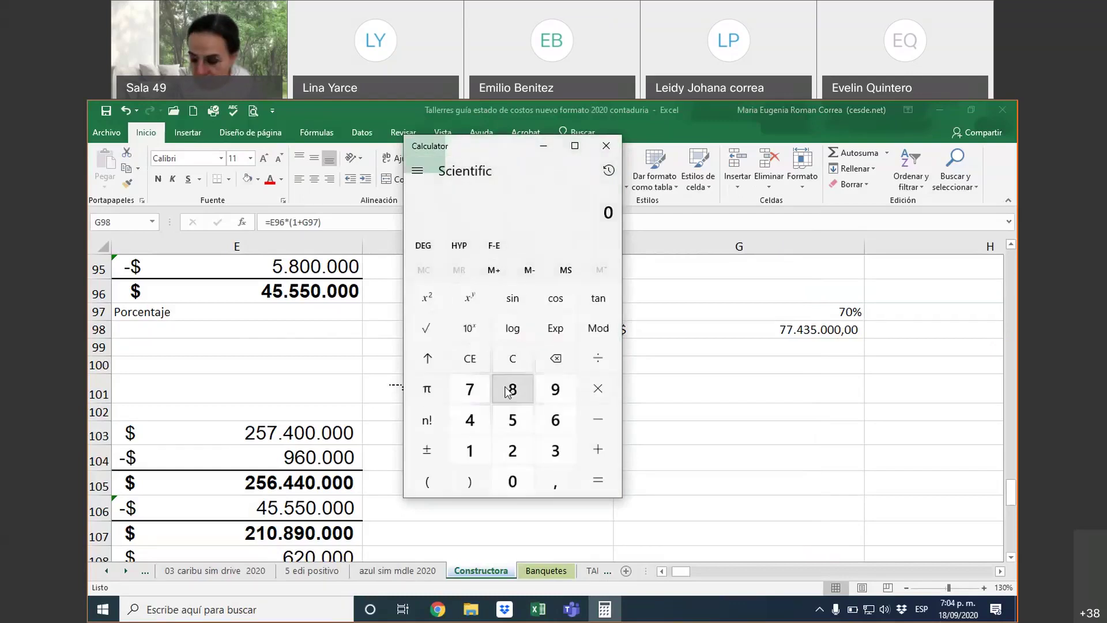
# Try to calculate 45550000 × (1 + 70%) in Calculator and clear the entry
pyautogui.write('45.5')
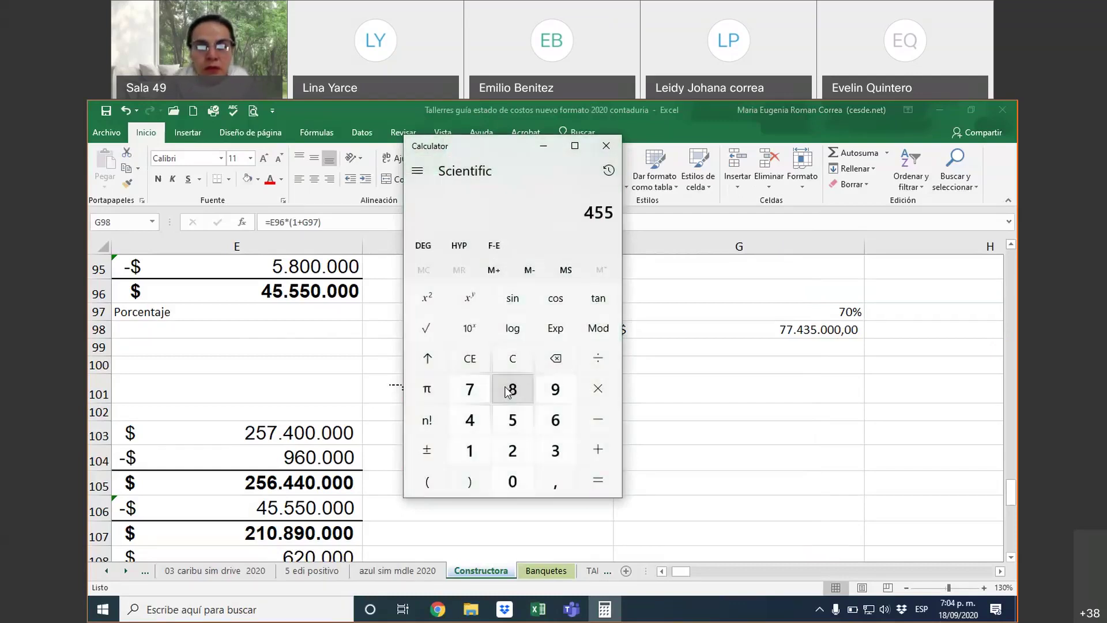
pyautogui.write('50.000')
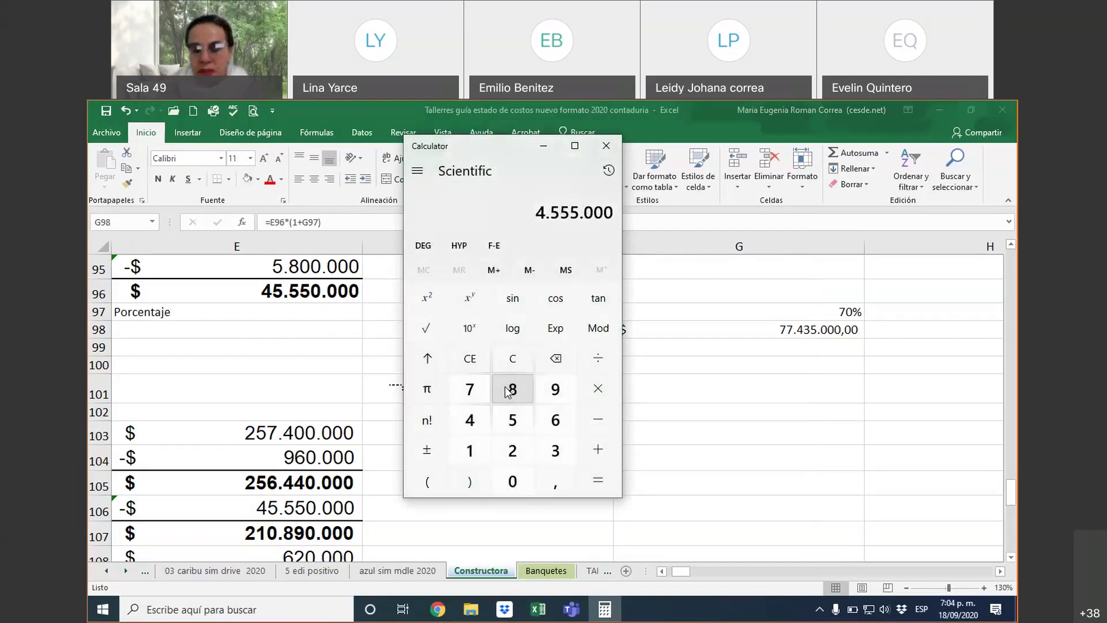
pyautogui.press('*')
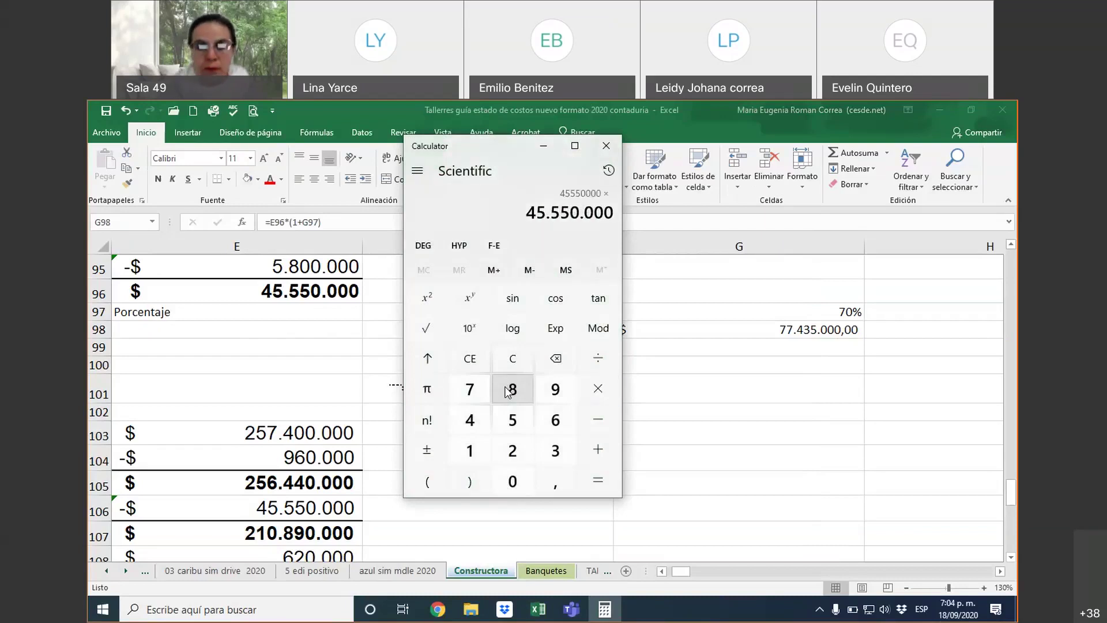
pyautogui.write('(1+')
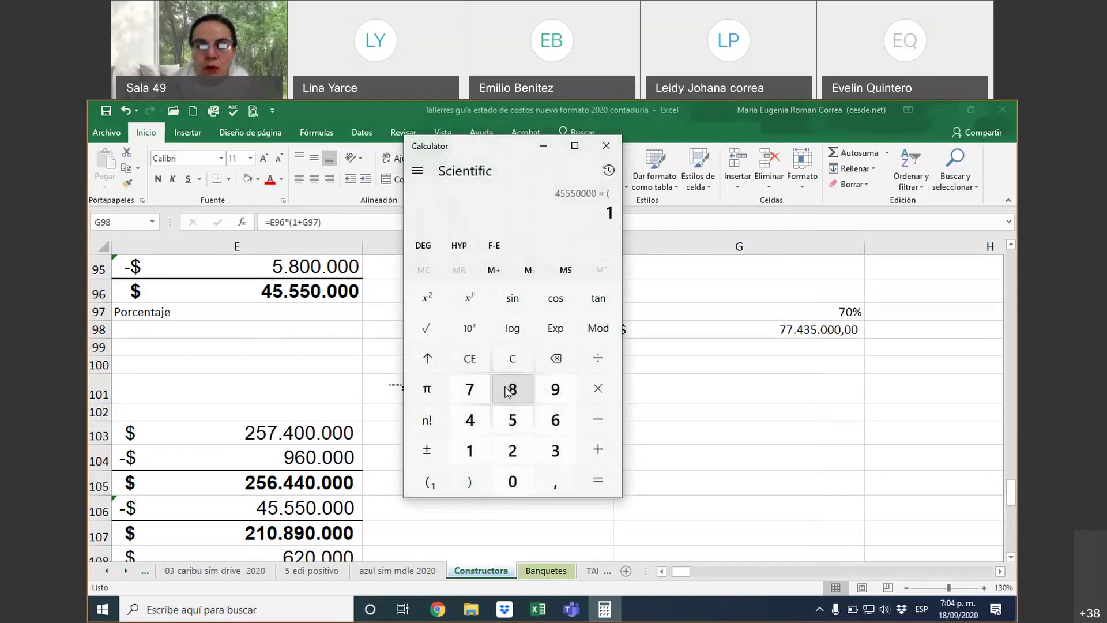
pyautogui.write('70')
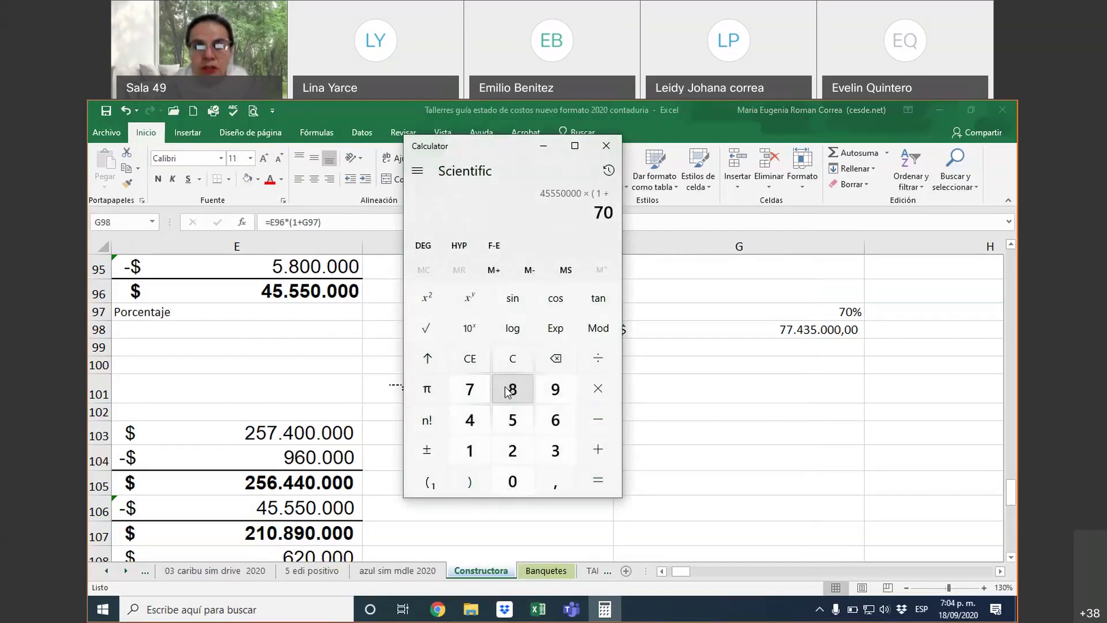
pyautogui.write('%')
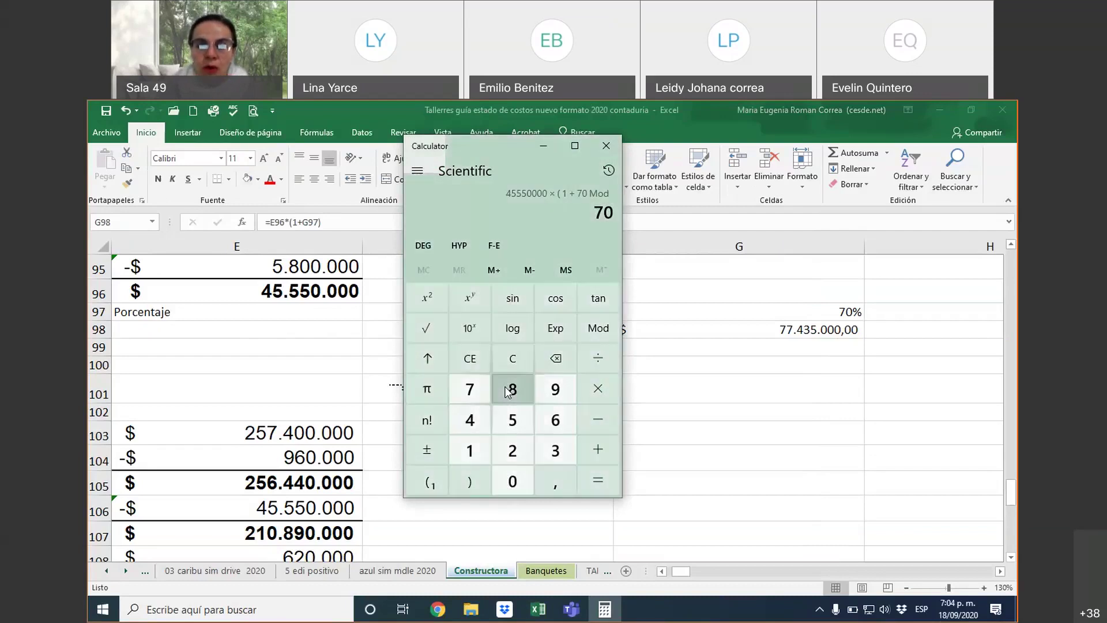
pyautogui.click(518, 357)
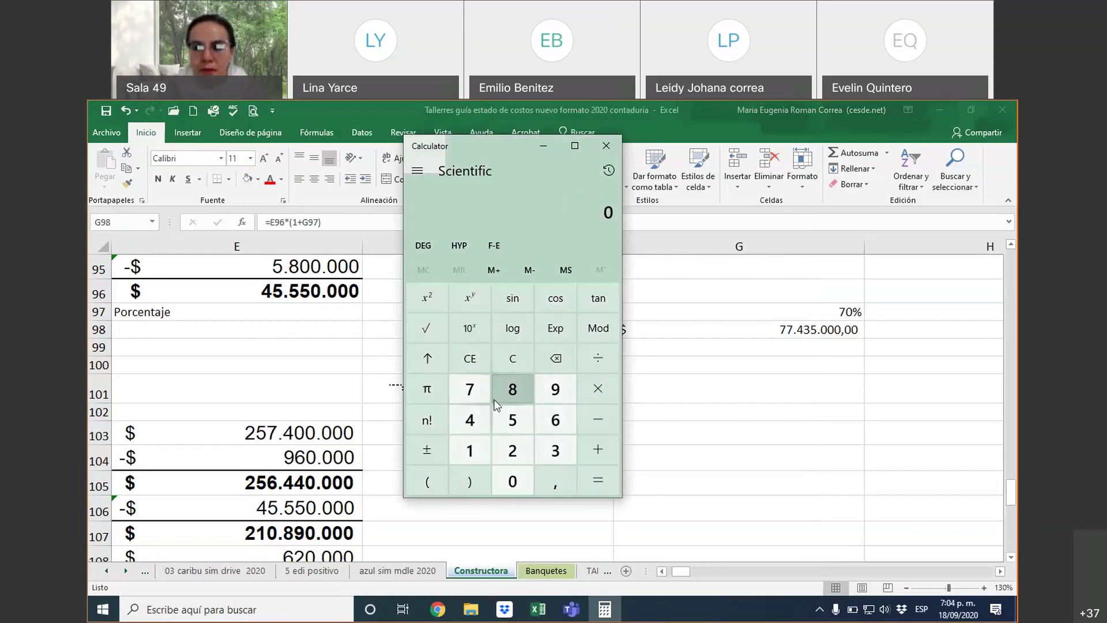
# Calculate 45550000 × (1 + 0,70) in Calculator to cross-check the income amount
pyautogui.write('45.550.000')
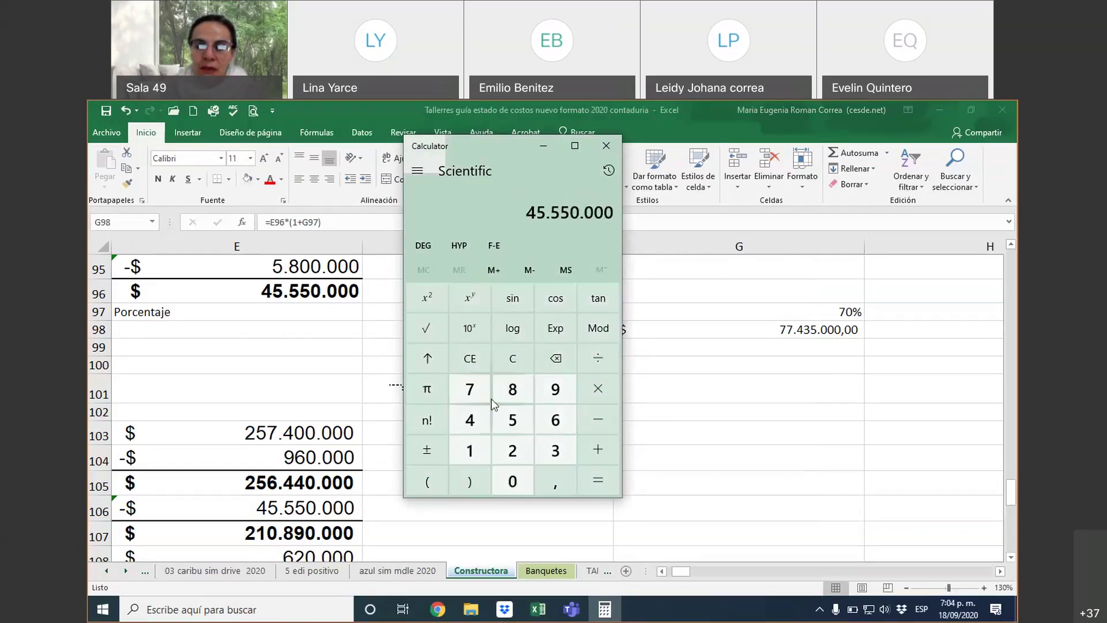
pyautogui.press('*')
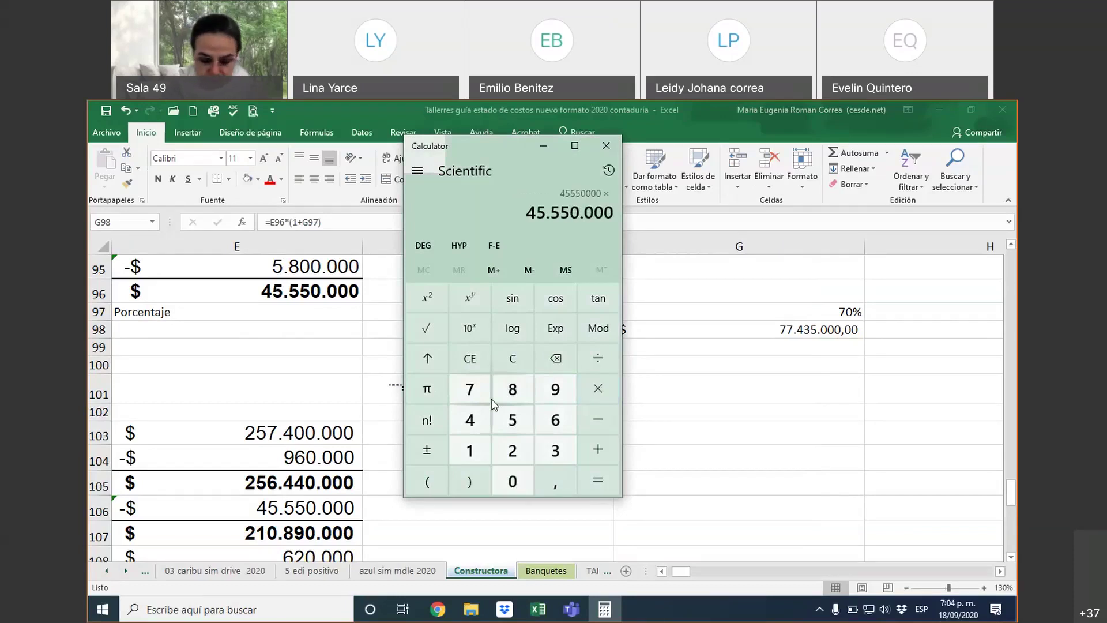
pyautogui.write('(1')
pyautogui.write('+0,7')
pyautogui.write('0')
pyautogui.write(')')
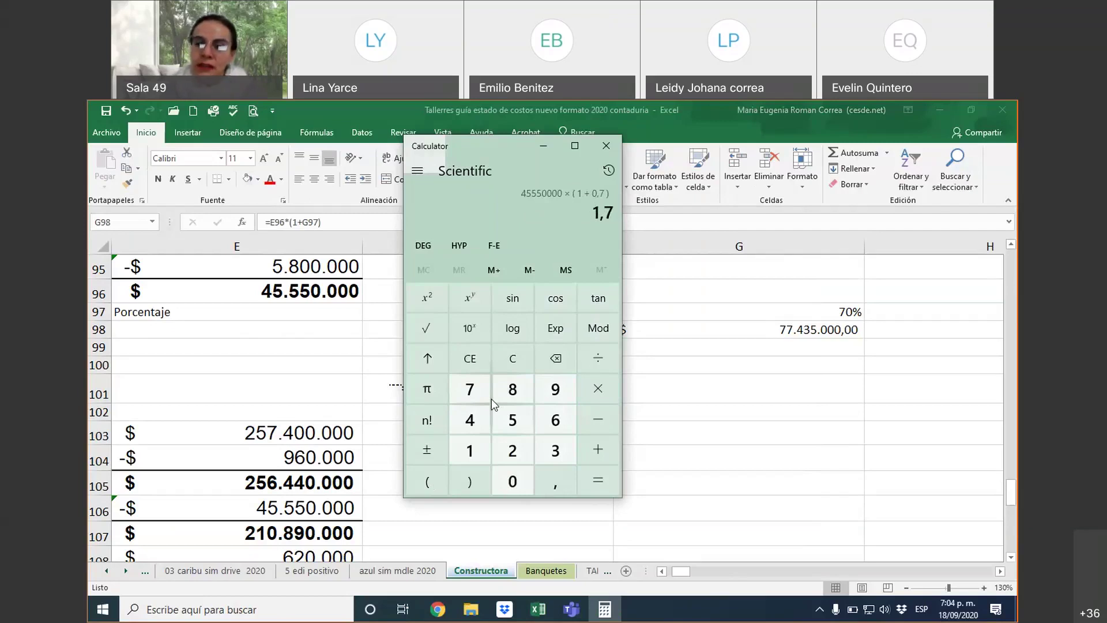
pyautogui.press('Return')
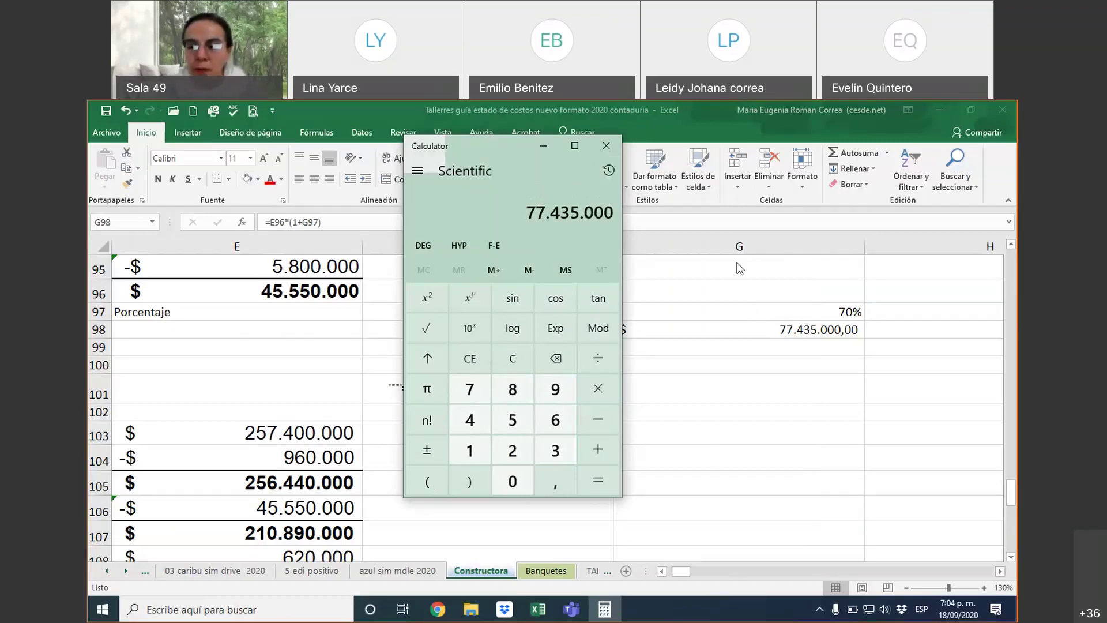
# Minimize Calculator to return to the Excel workbook and set the markup percentage in G97 to 0,7%
pyautogui.click(543, 151)
pyautogui.click(858, 310)
pyautogui.write('0,7')
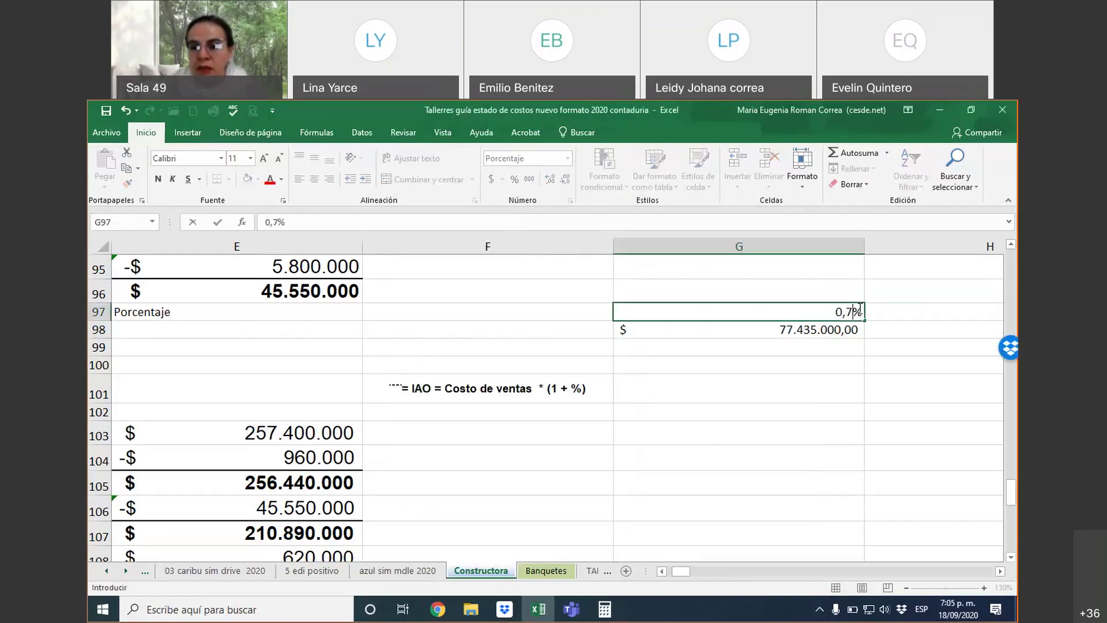
pyautogui.press('Return')
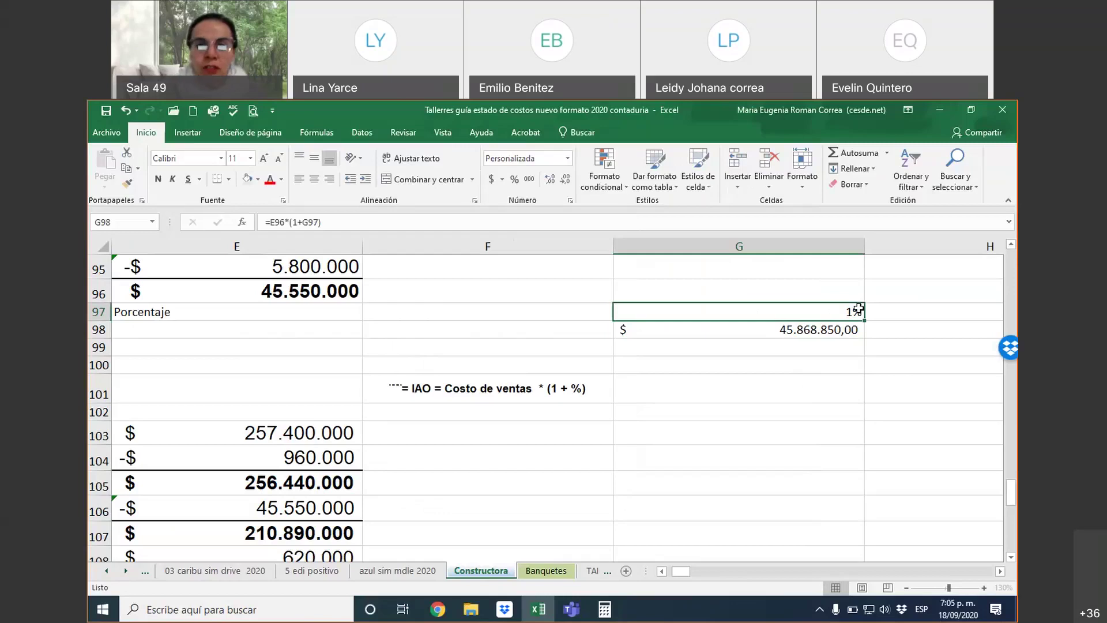
# Apply the thousands-separator number format to the markup cell G97 and set its value to 0,7
pyautogui.click(859, 310)
pyautogui.click(529, 179)
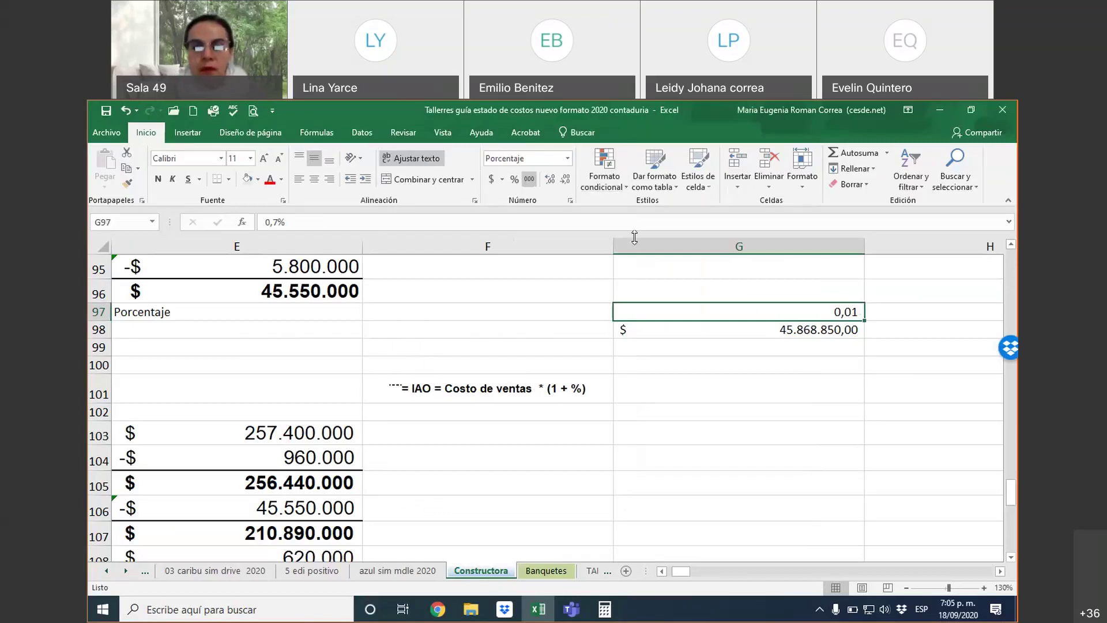
pyautogui.write('0,7')
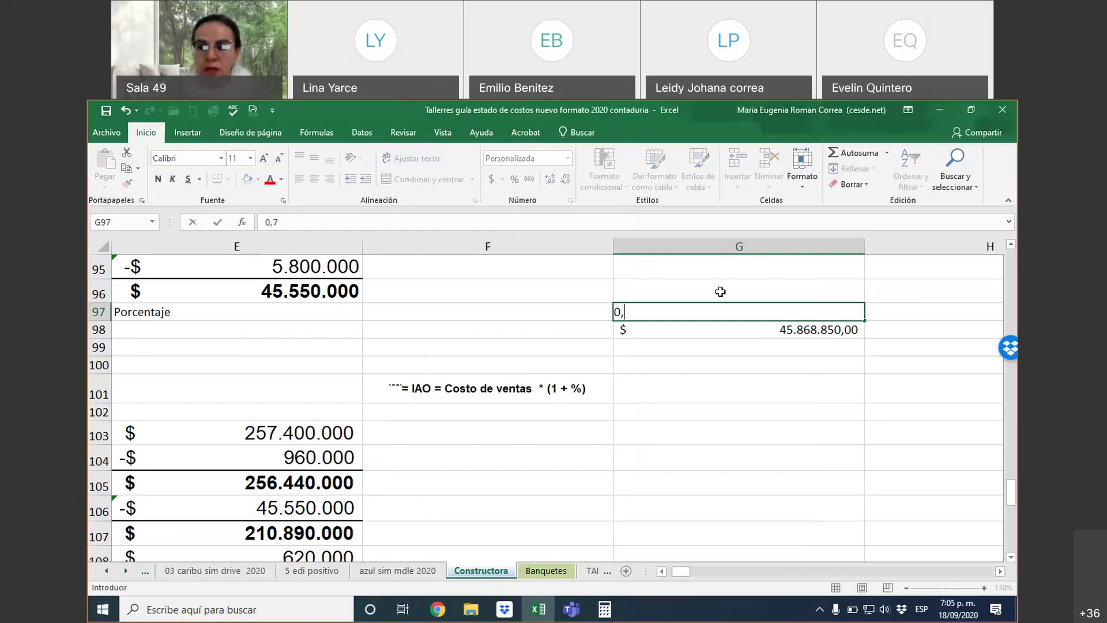
pyautogui.press('Return')
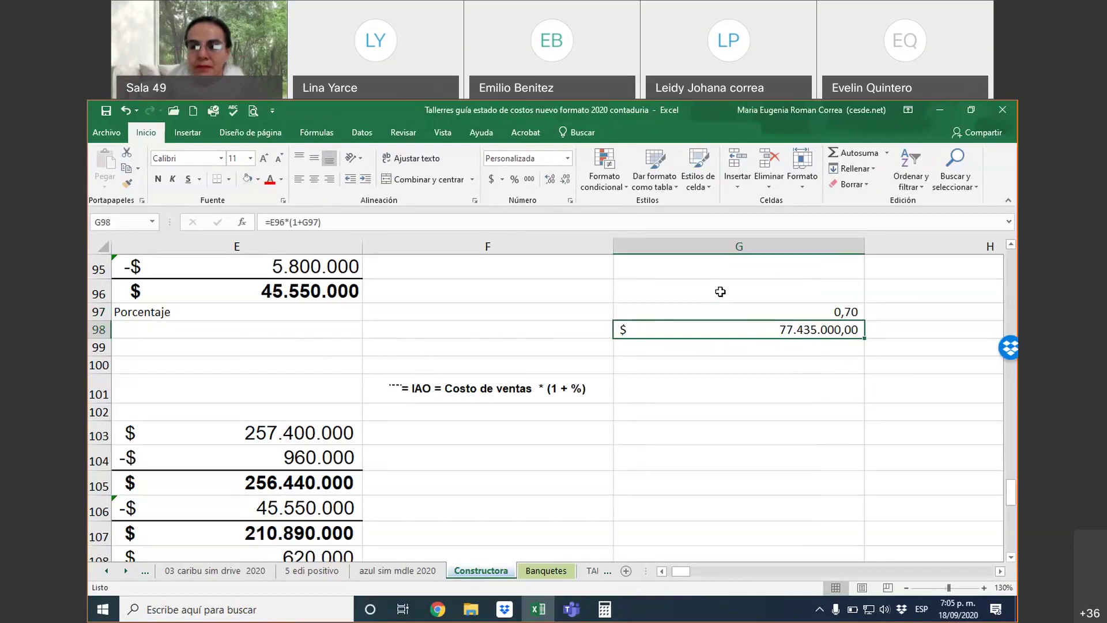
pyautogui.press('Up')
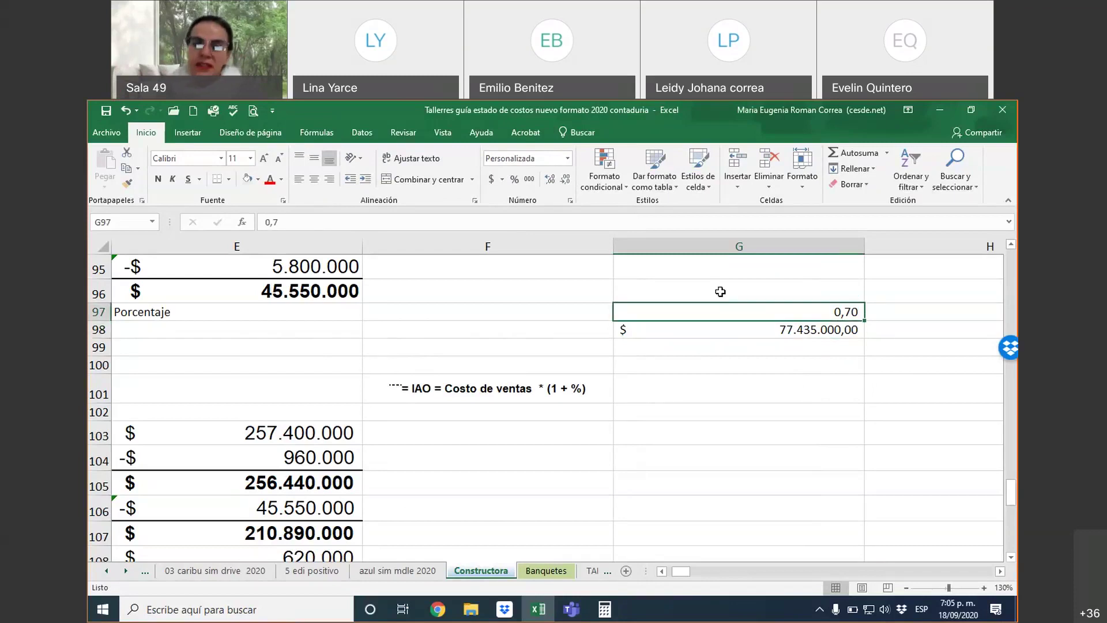
# Narrow columns A through E so the statement labels and their amounts fit together in view
pyautogui.press('Down')
pyautogui.press('Left')
pyautogui.press('Left')
pyautogui.press('Left')
pyautogui.press('Left')
pyautogui.press('Left')
pyautogui.press('Left')
pyautogui.press('Down')
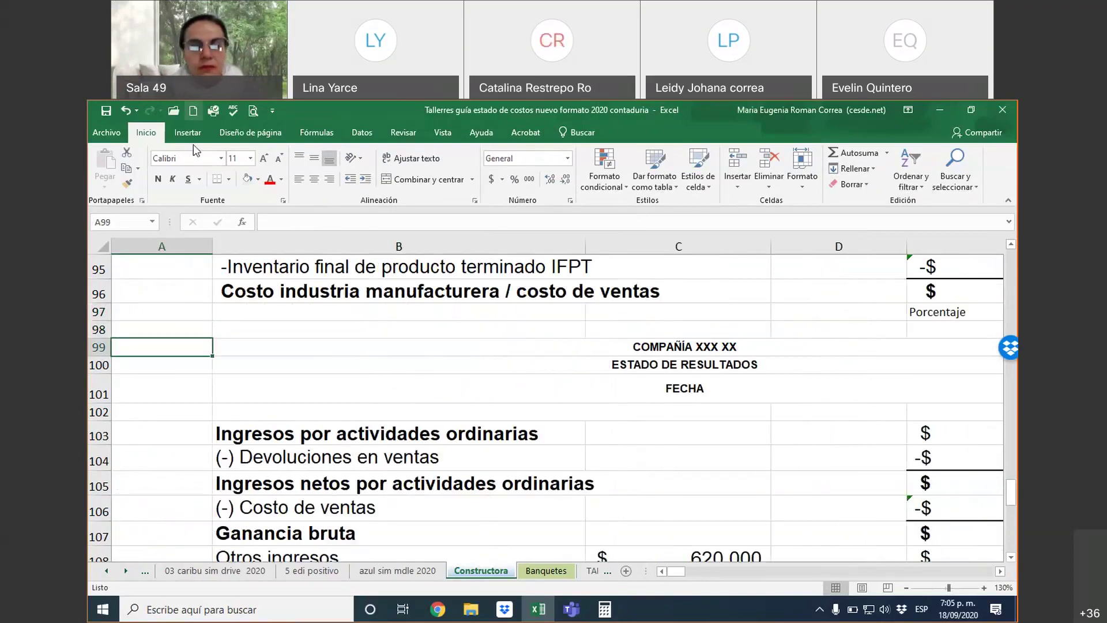
pyautogui.moveTo(213, 246); pyautogui.dragTo(179, 243)
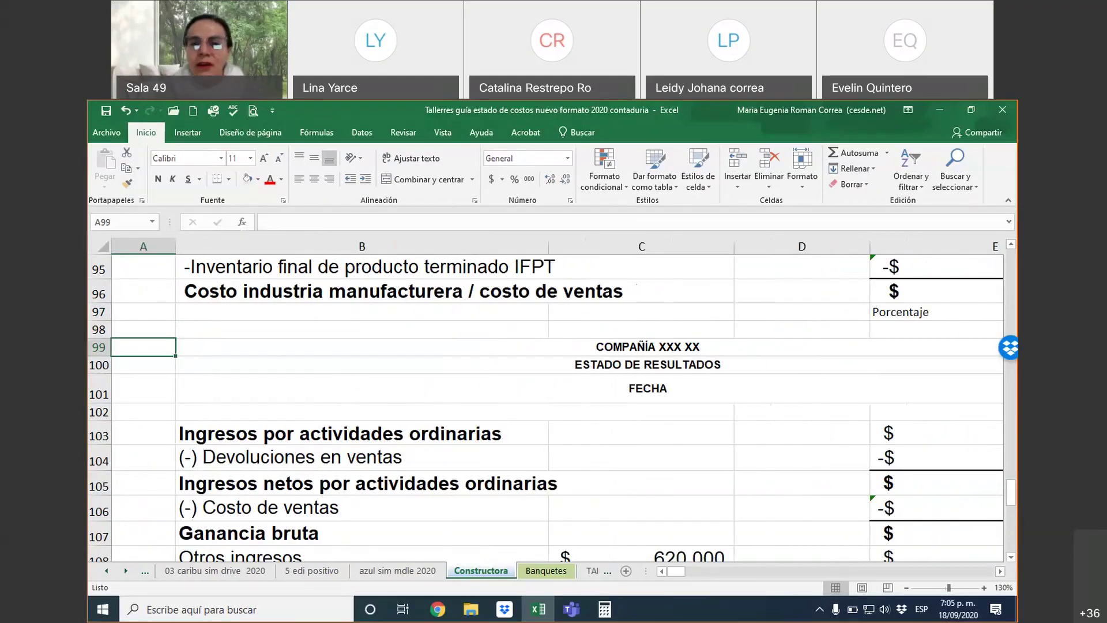
pyautogui.moveTo(549, 245); pyautogui.dragTo(426, 247)
pyautogui.moveTo(615, 249); pyautogui.dragTo(539, 247)
pyautogui.moveTo(673, 246); pyautogui.dragTo(619, 248)
pyautogui.moveTo(860, 242); pyautogui.dragTo(797, 247)
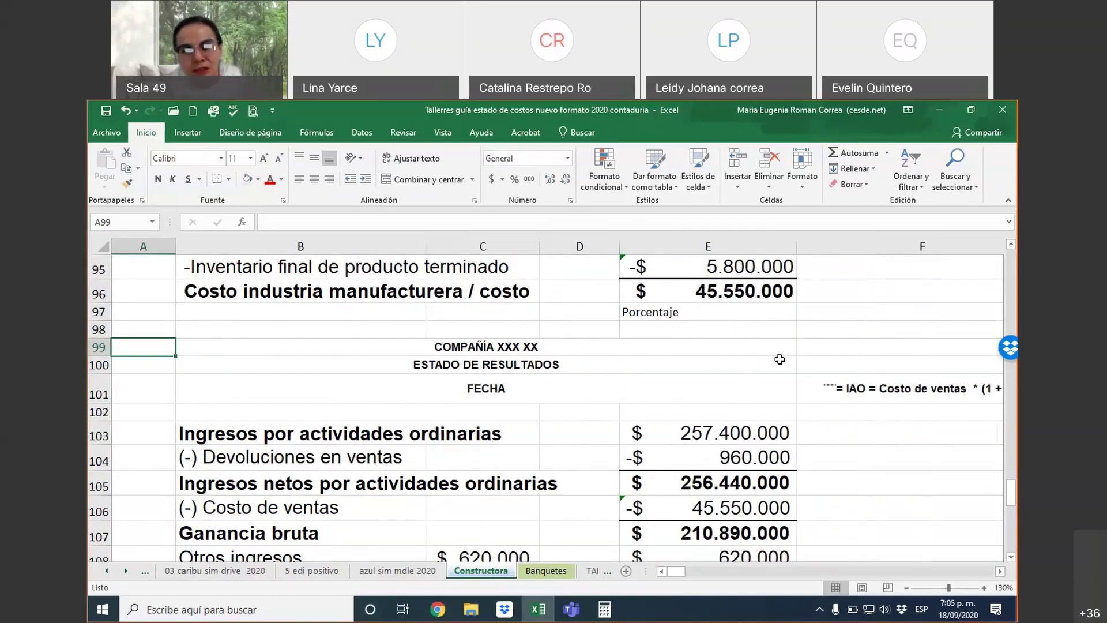
# Zoom the sheet out to 115% and widen column C so the expense amounts display fully
pyautogui.keyDown('ctrl'); pyautogui.scroll(-1, 779, 359); pyautogui.keyUp('ctrl')
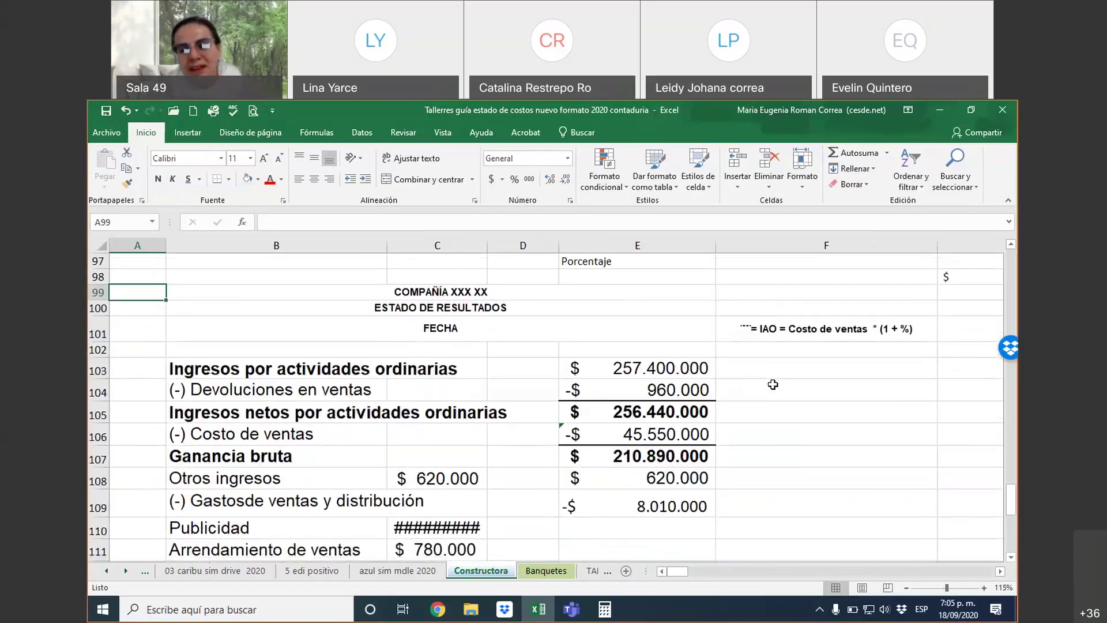
pyautogui.moveTo(486, 245); pyautogui.dragTo(528, 245)
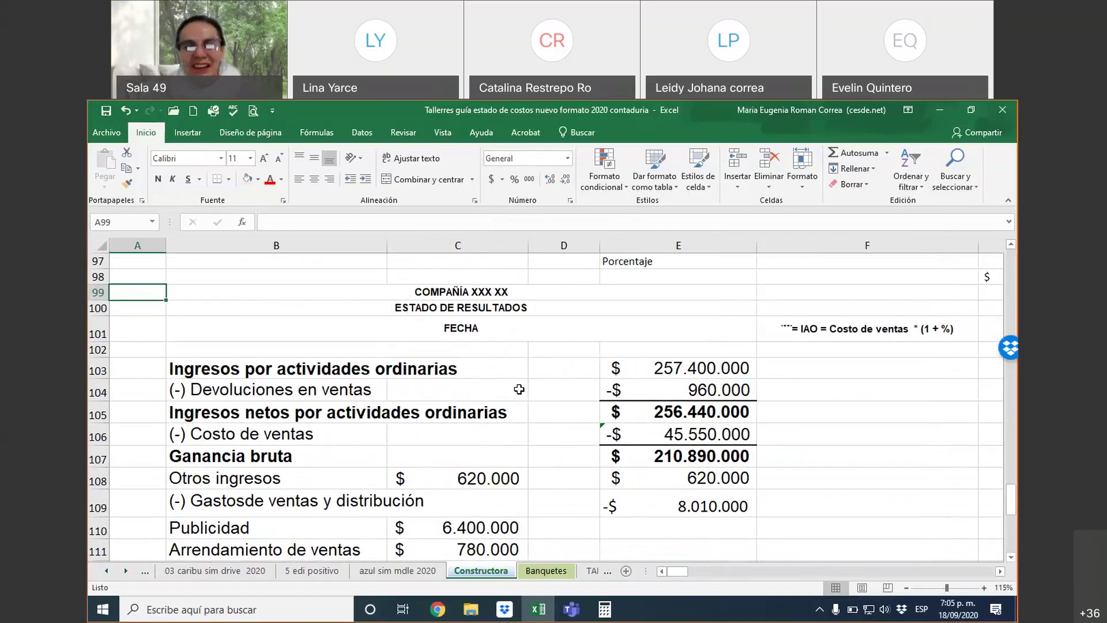
pyautogui.scroll(1, 519, 389)
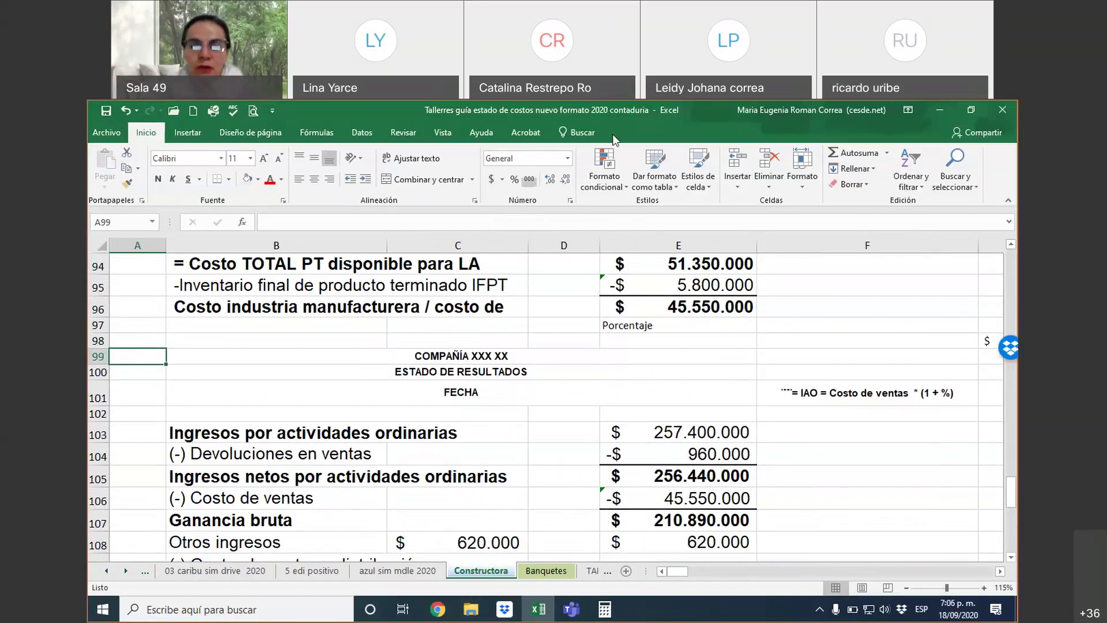
# Switch to the Word document with the exercise data and highlight the Ventas Brutas line in yellow
pyautogui.hotkey('alt', 'Tab')
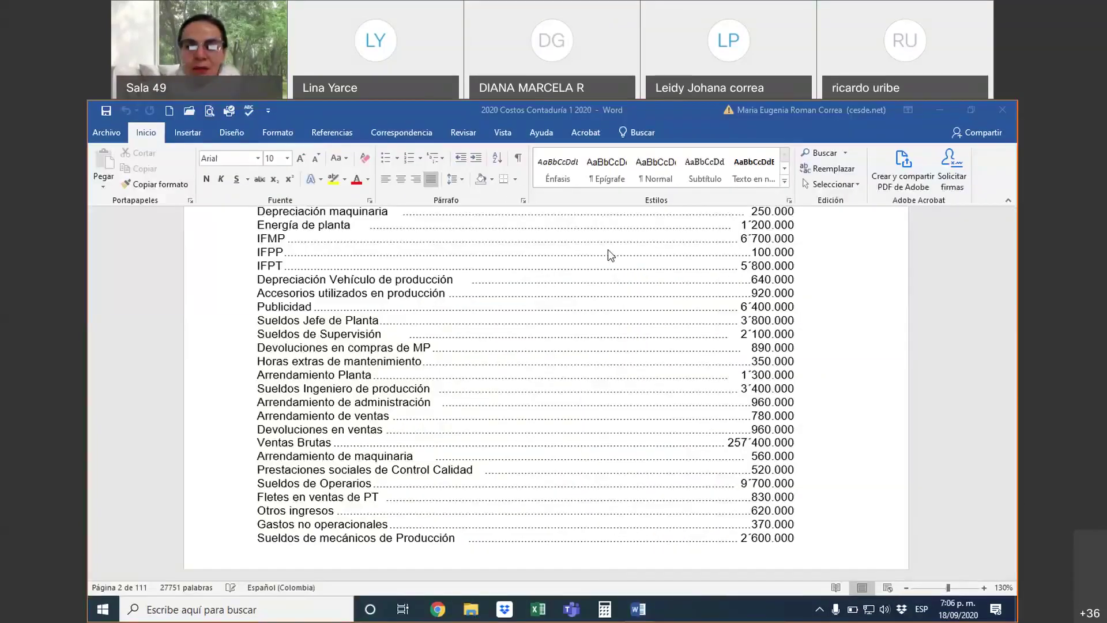
pyautogui.click(287, 444)
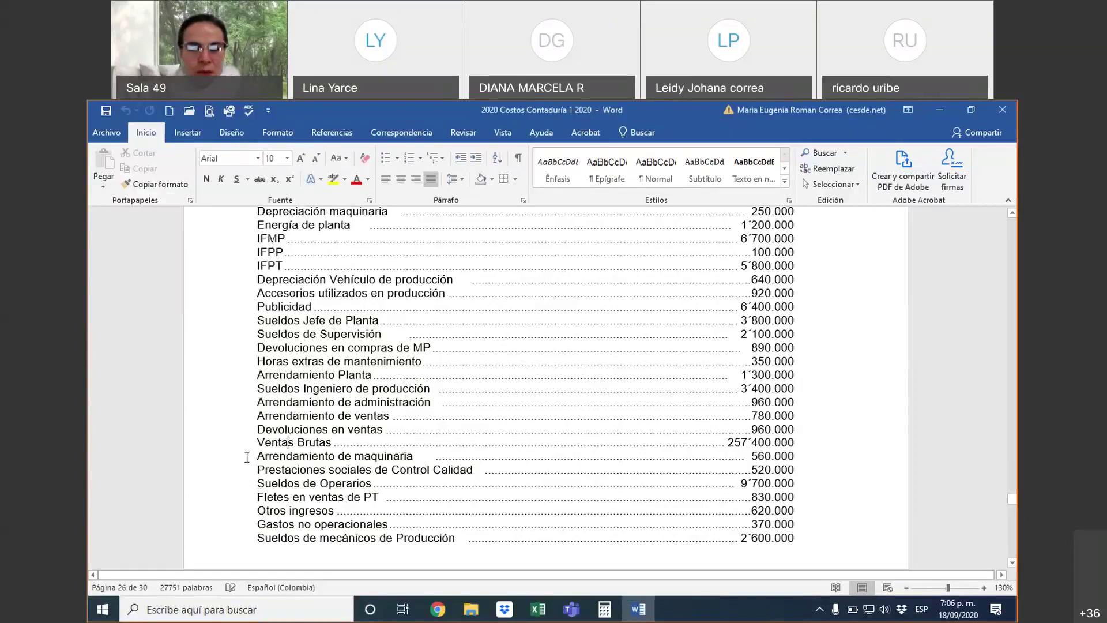
pyautogui.moveTo(255, 442); pyautogui.dragTo(813, 443)
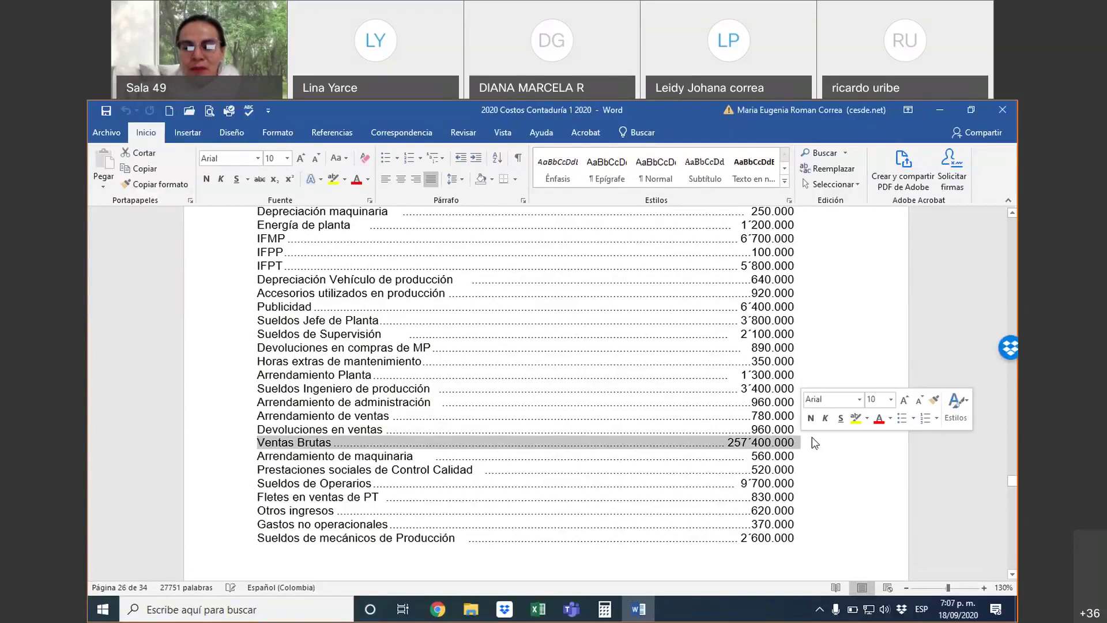
pyautogui.click(854, 418)
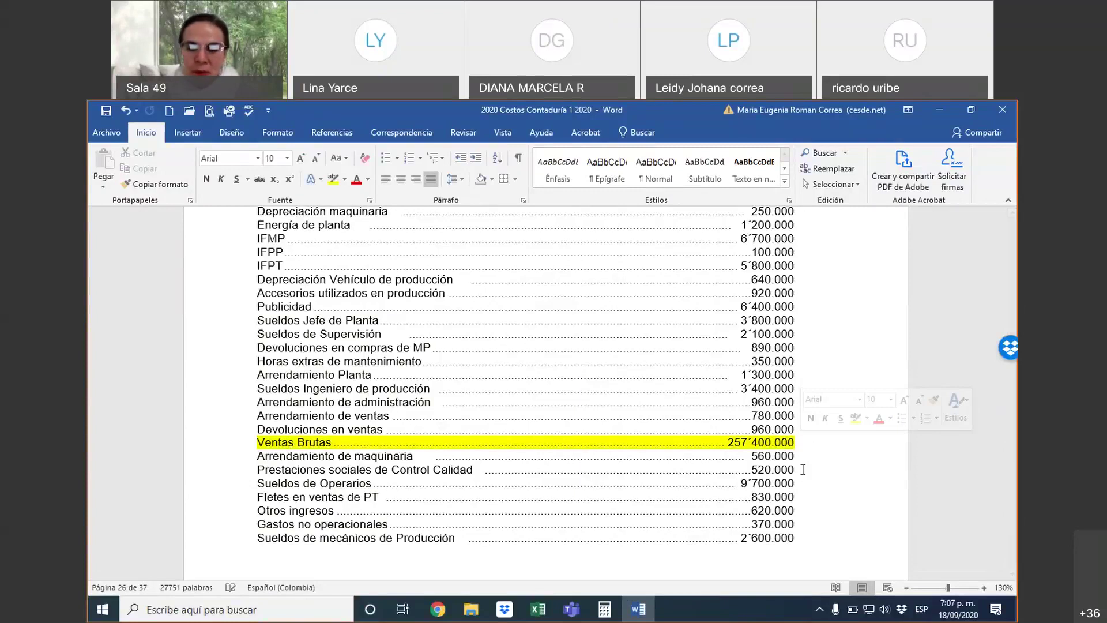
# Return to the Excel workbook, select the Ingresos por actividades ordinarias row (B103:E103), and zoom out to 100%
pyautogui.click(536, 611)
pyautogui.moveTo(321, 434); pyautogui.dragTo(678, 440)
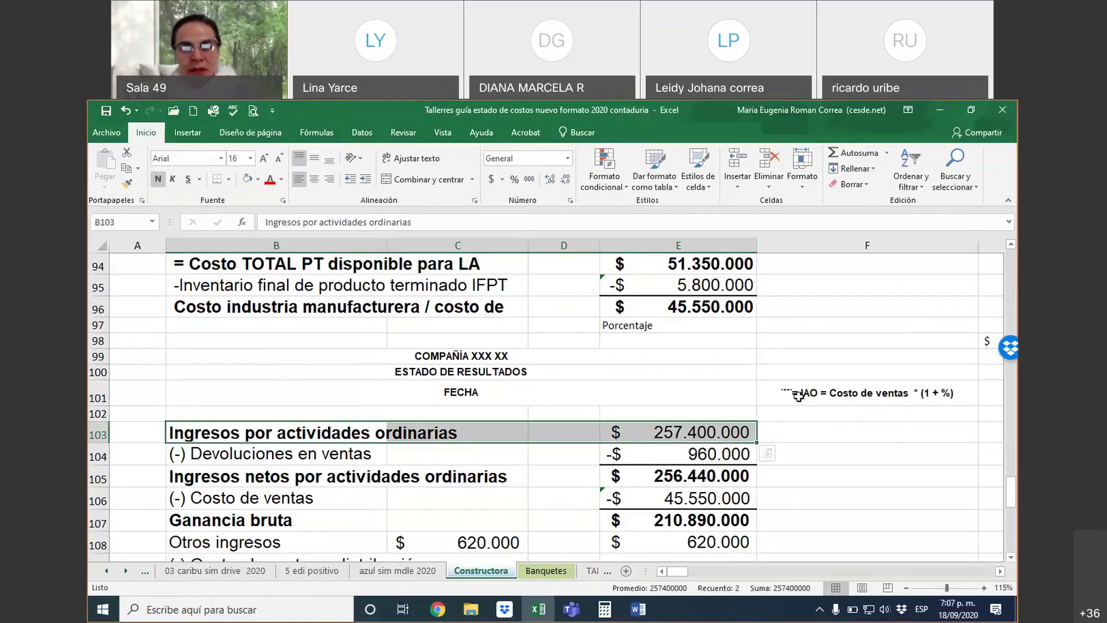
pyautogui.scroll(-2, 784, 414)
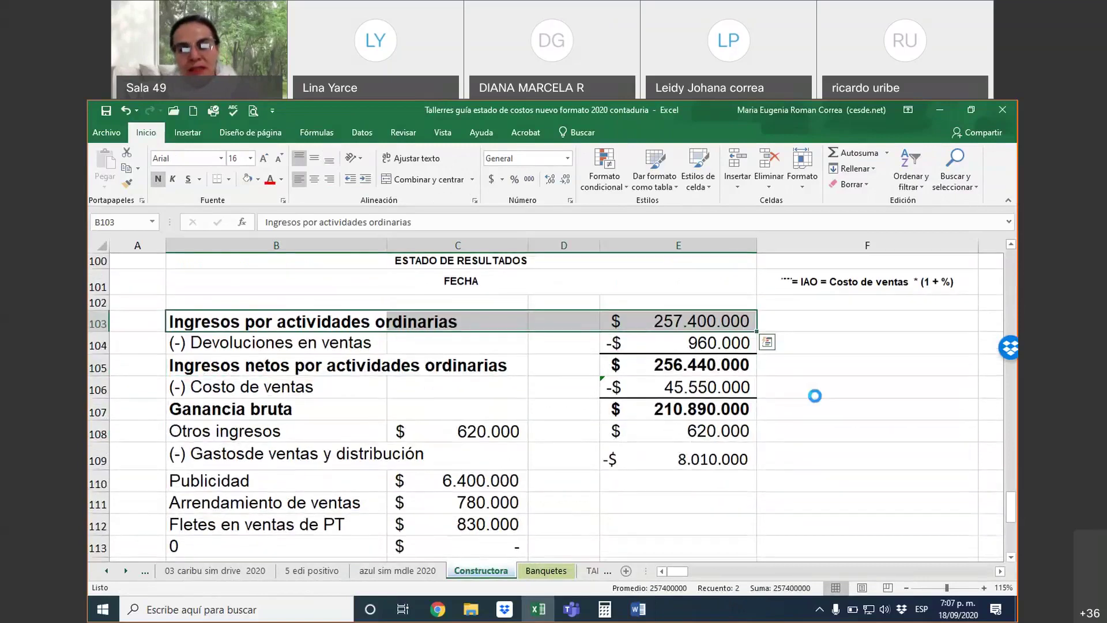
pyautogui.scroll(-1, 814, 396)
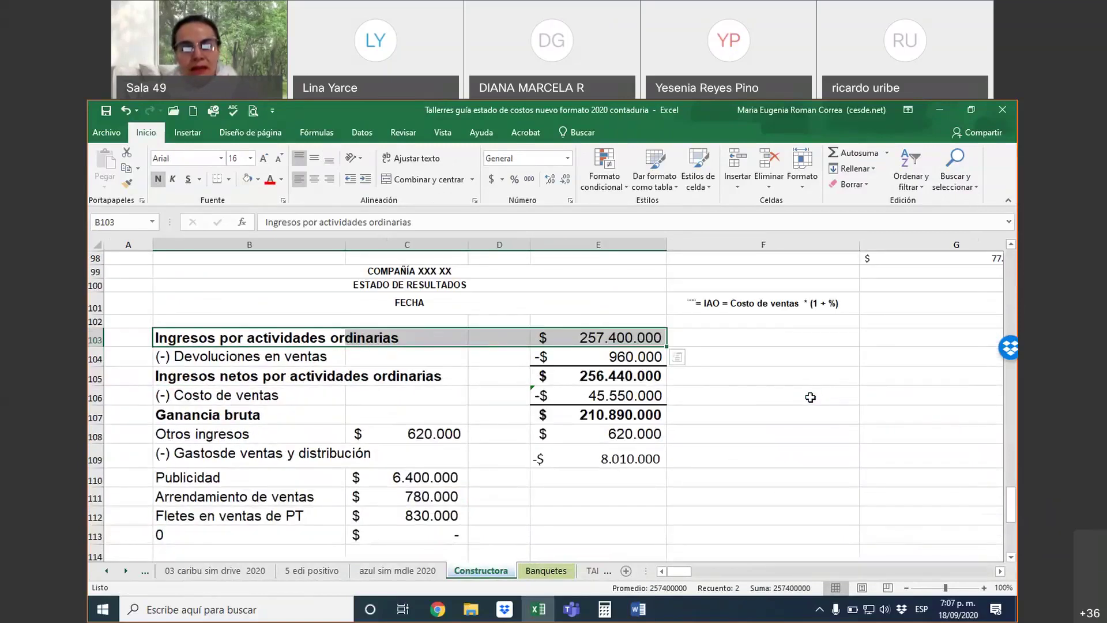
# Examine the cost of sales, actual indirect manufacturing costs and period production cost totals in E96, E74 and E88
pyautogui.click(810, 397)
pyautogui.scroll(5, 810, 397)
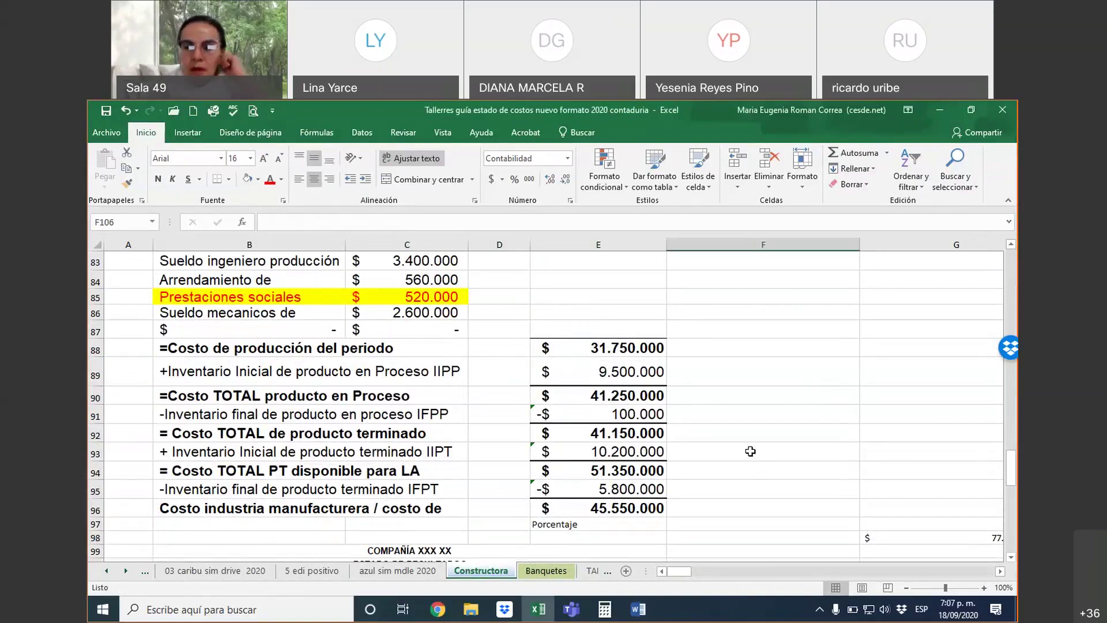
pyautogui.click(582, 511)
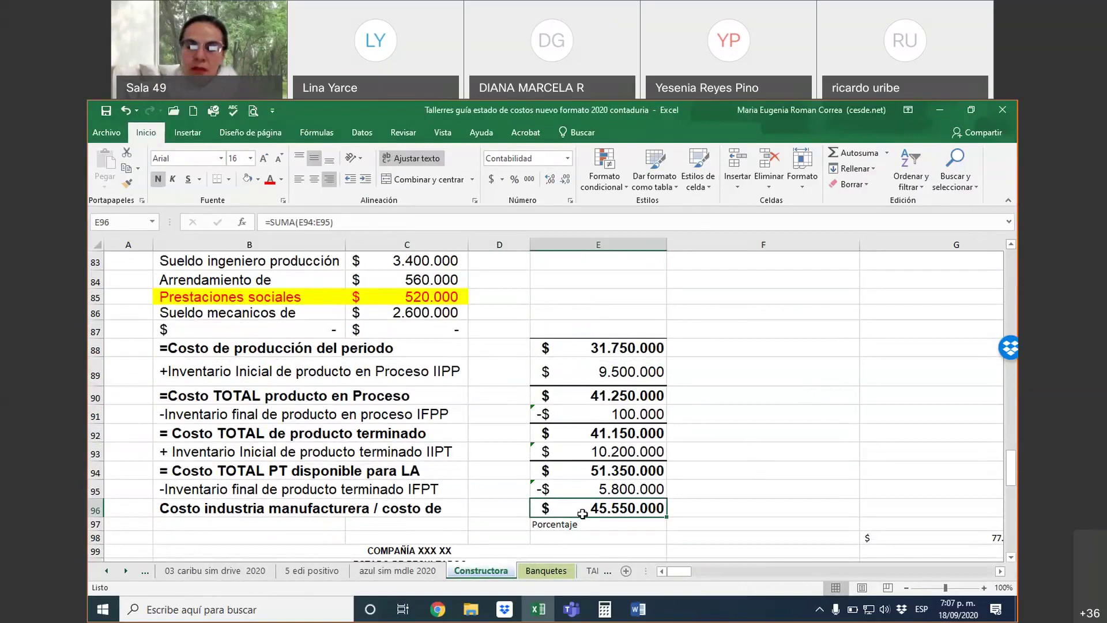
pyautogui.scroll(4, 582, 512)
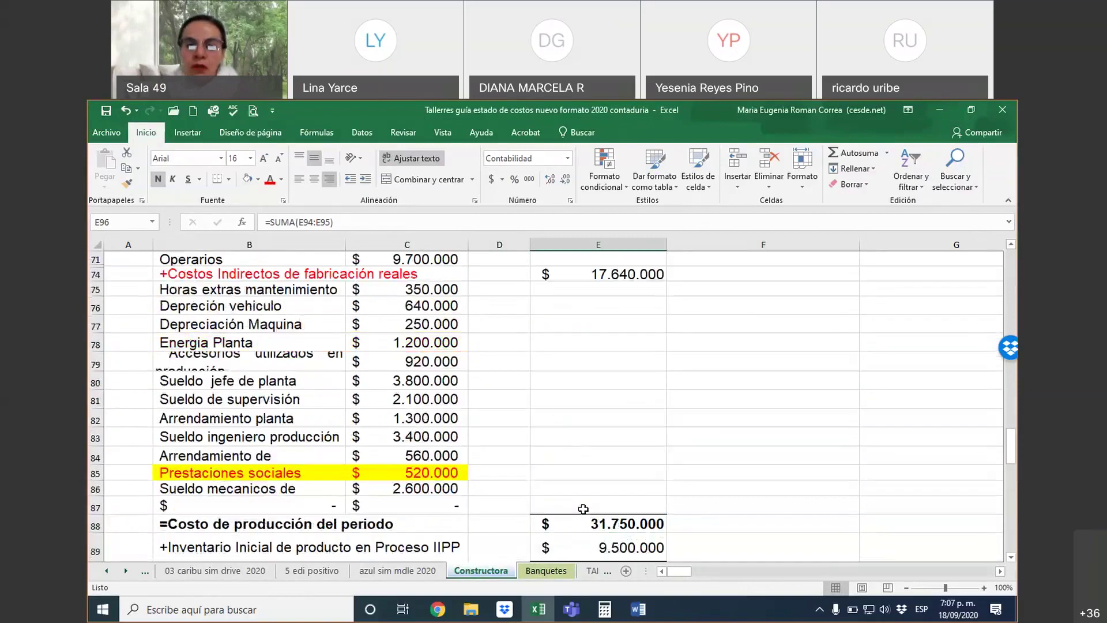
pyautogui.click(608, 274)
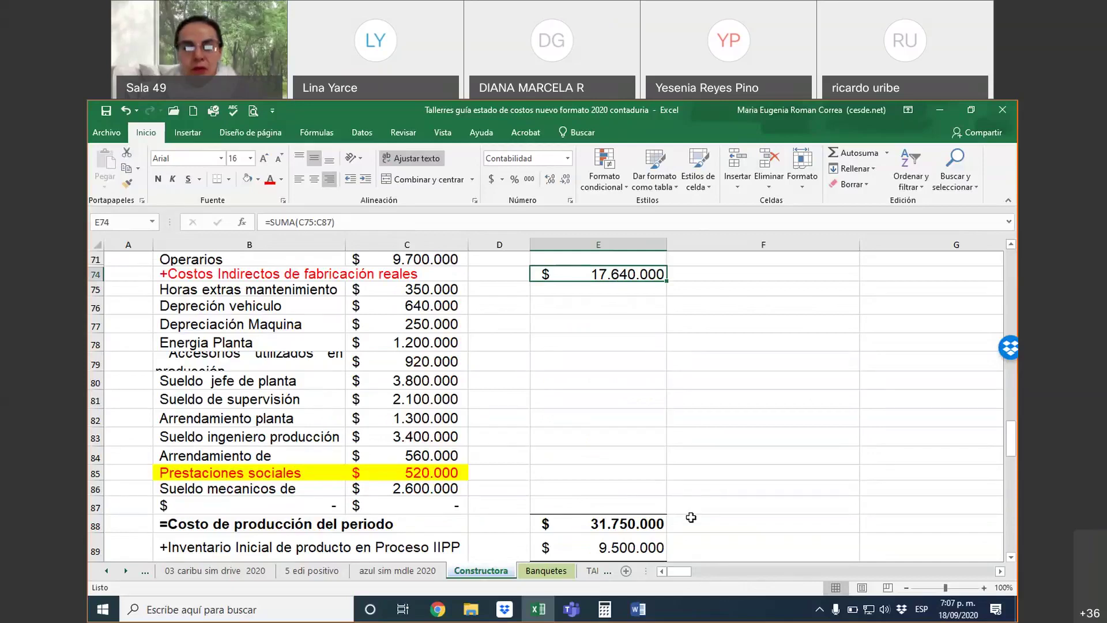
pyautogui.scroll(-1, 689, 517)
pyautogui.click(642, 503)
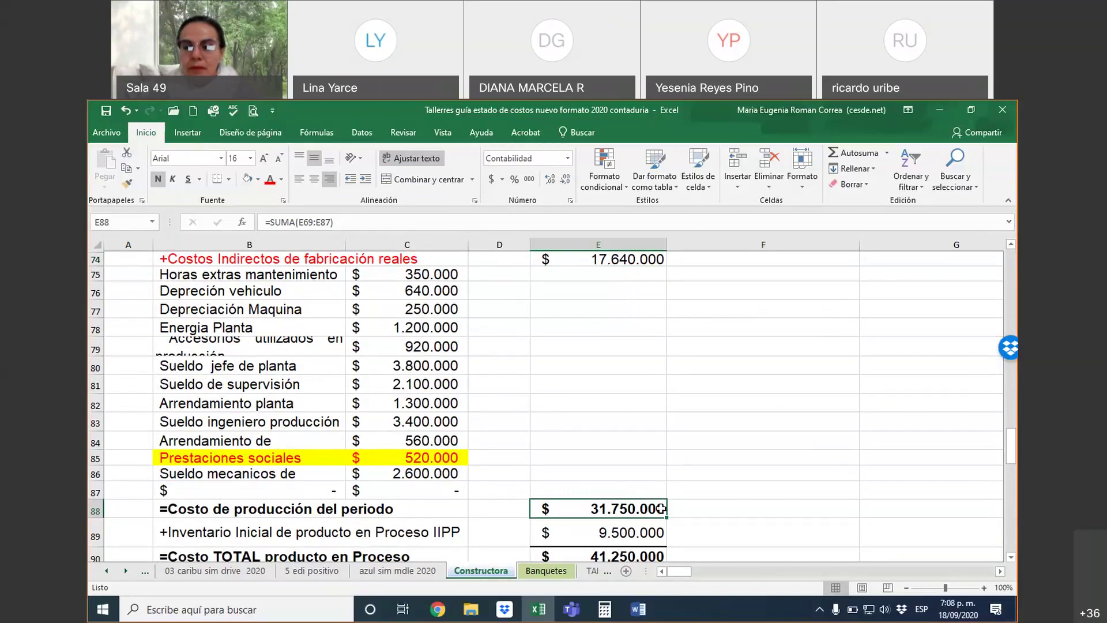
pyautogui.scroll(-3, 669, 506)
pyautogui.scroll(-1, 676, 504)
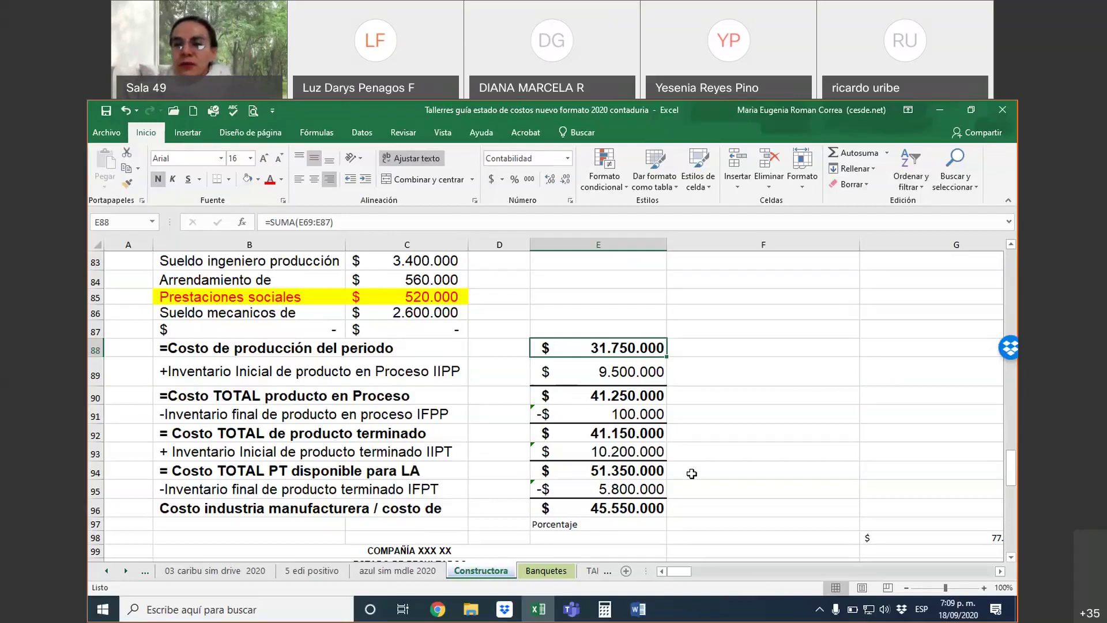
# Hide the unused rows 113 and 114 below Fletes en ventas de PT in the income statement
pyautogui.click(730, 415)
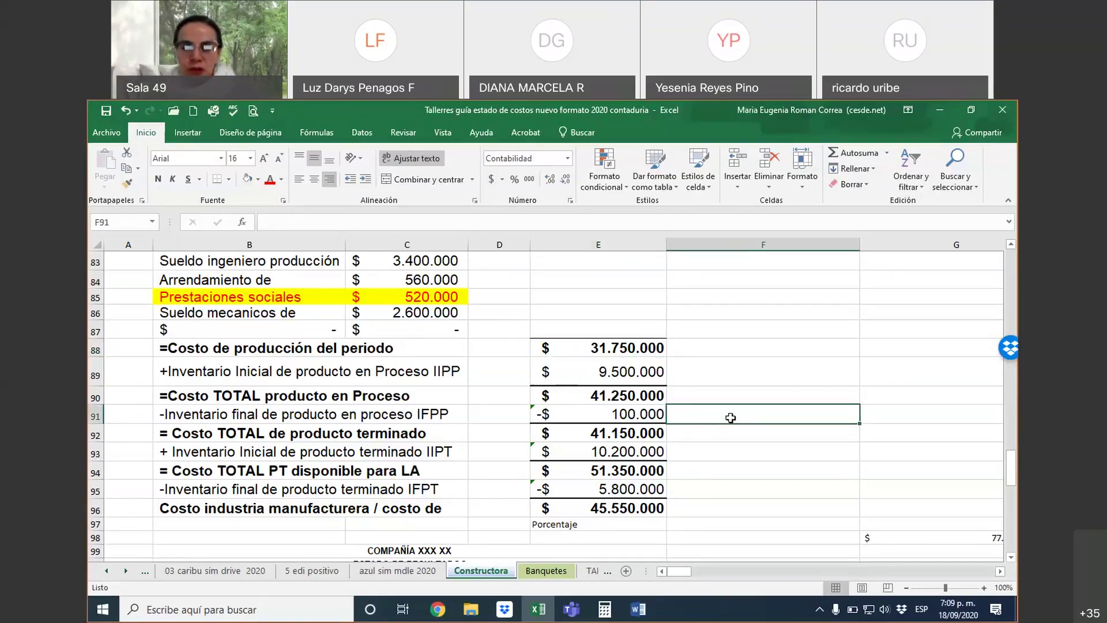
pyautogui.scroll(-4, 730, 417)
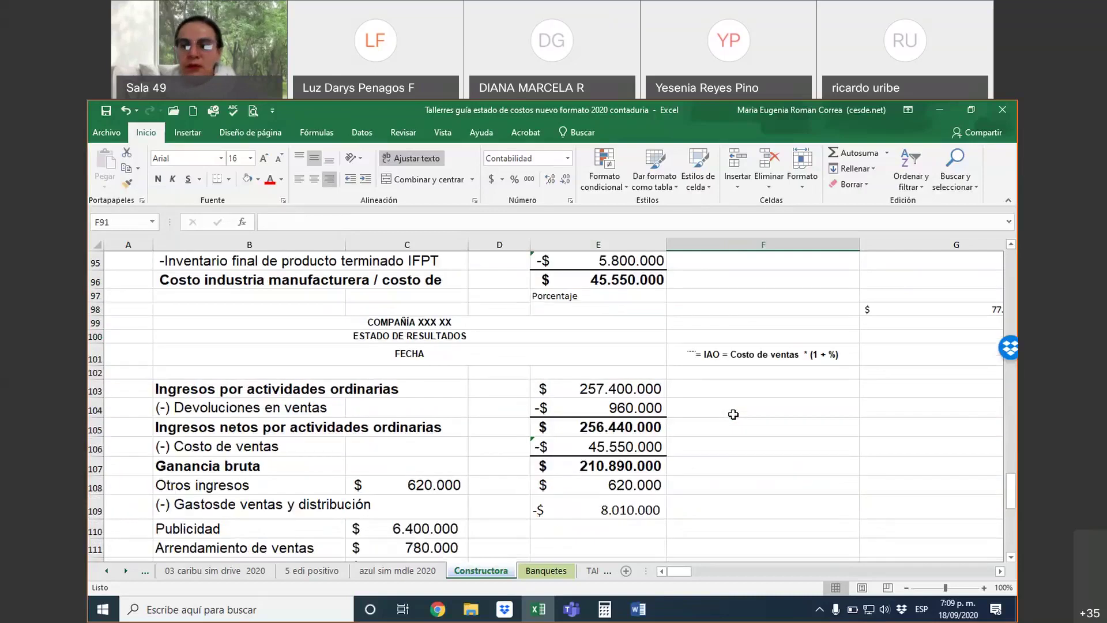
pyautogui.scroll(-2, 733, 414)
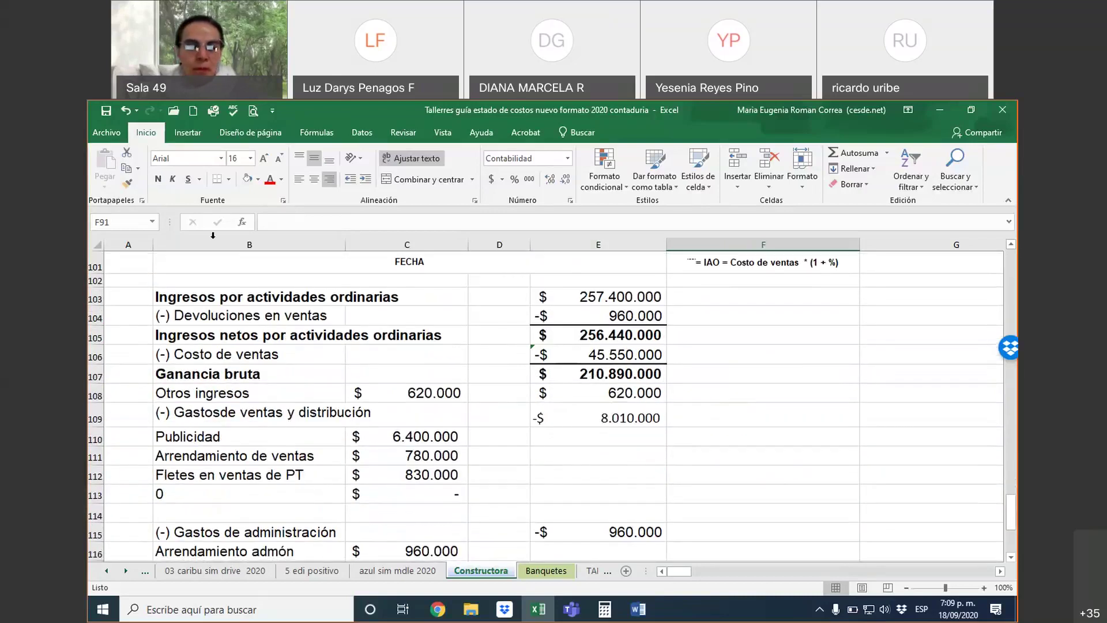
pyautogui.moveTo(95, 493); pyautogui.dragTo(96, 513)
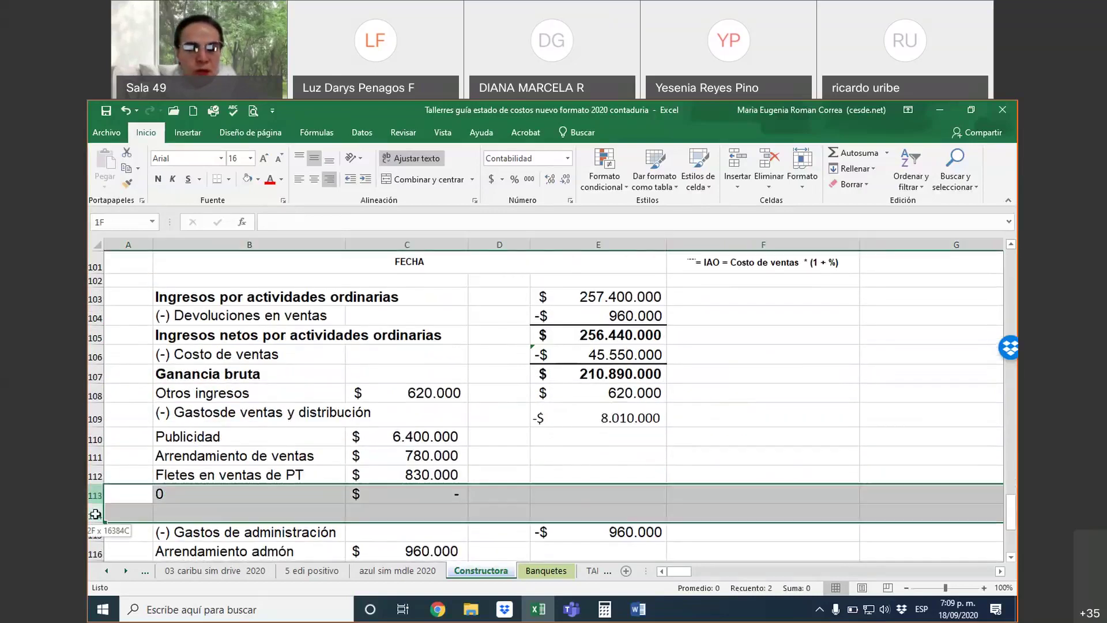
pyautogui.rightClick(214, 503)
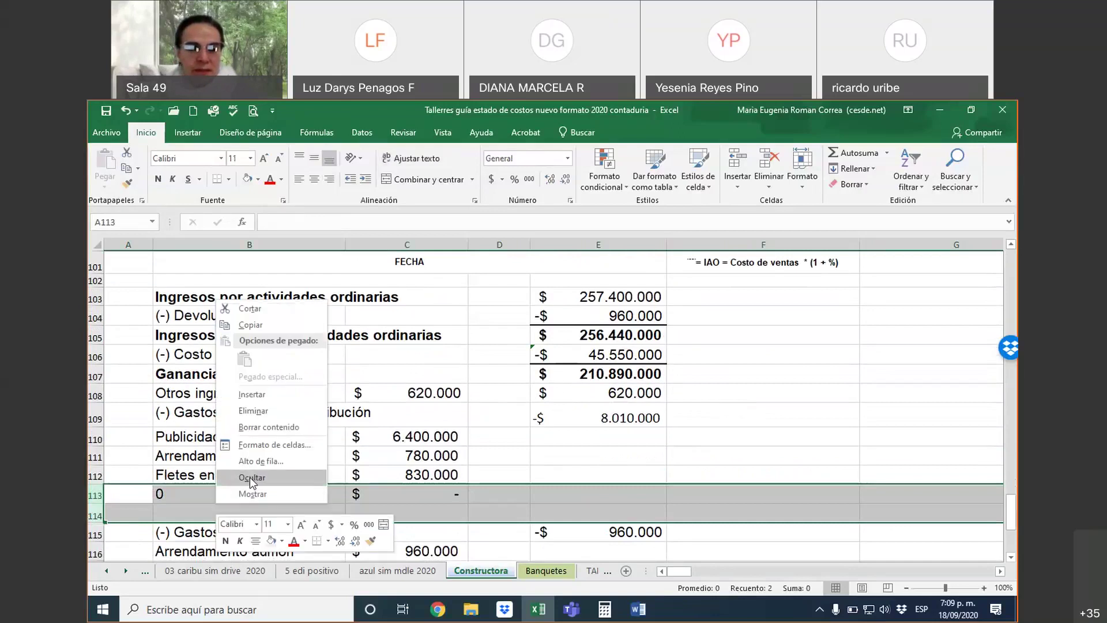
pyautogui.click(250, 476)
# Make the sales and distribution expenses label in row 109 and the administration expenses label in row 115 bold
pyautogui.moveTo(253, 413); pyautogui.dragTo(420, 415)
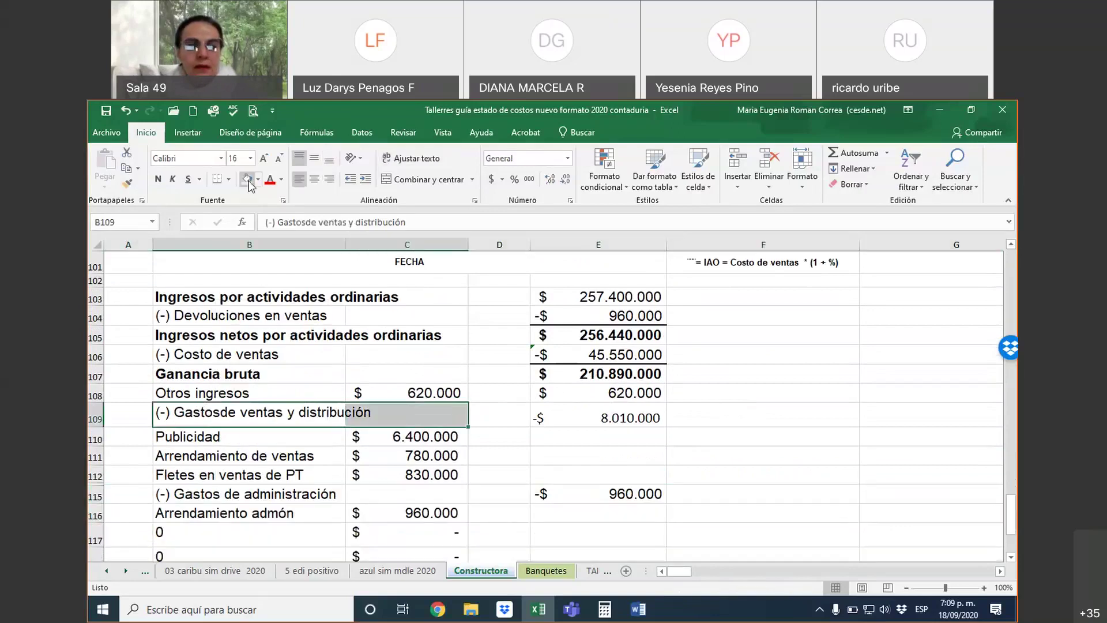
pyautogui.click(158, 179)
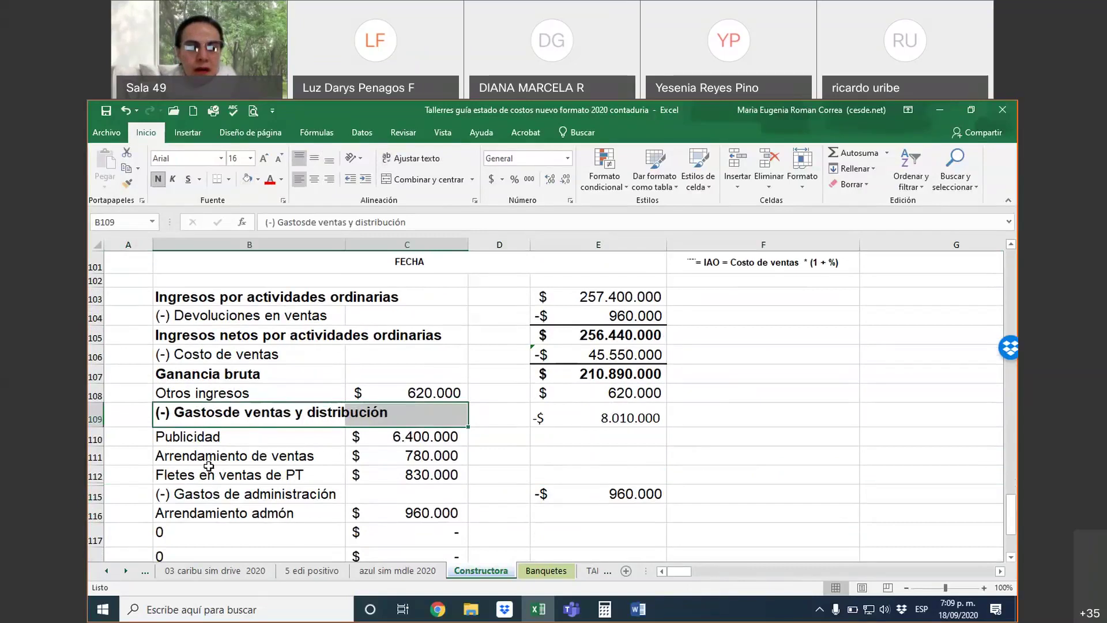
pyautogui.moveTo(171, 491); pyautogui.dragTo(398, 493)
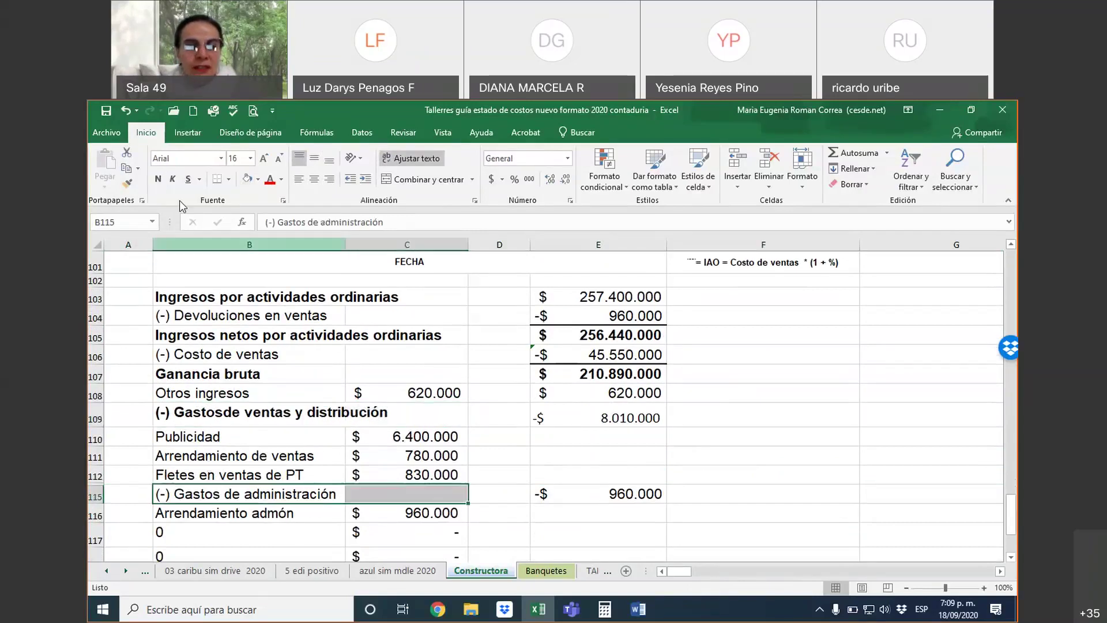
pyautogui.click(158, 178)
# Hide the unused rows 117 and 118 below Arrendamiento admón
pyautogui.moveTo(98, 552); pyautogui.dragTo(138, 478)
pyautogui.rightClick(188, 483)
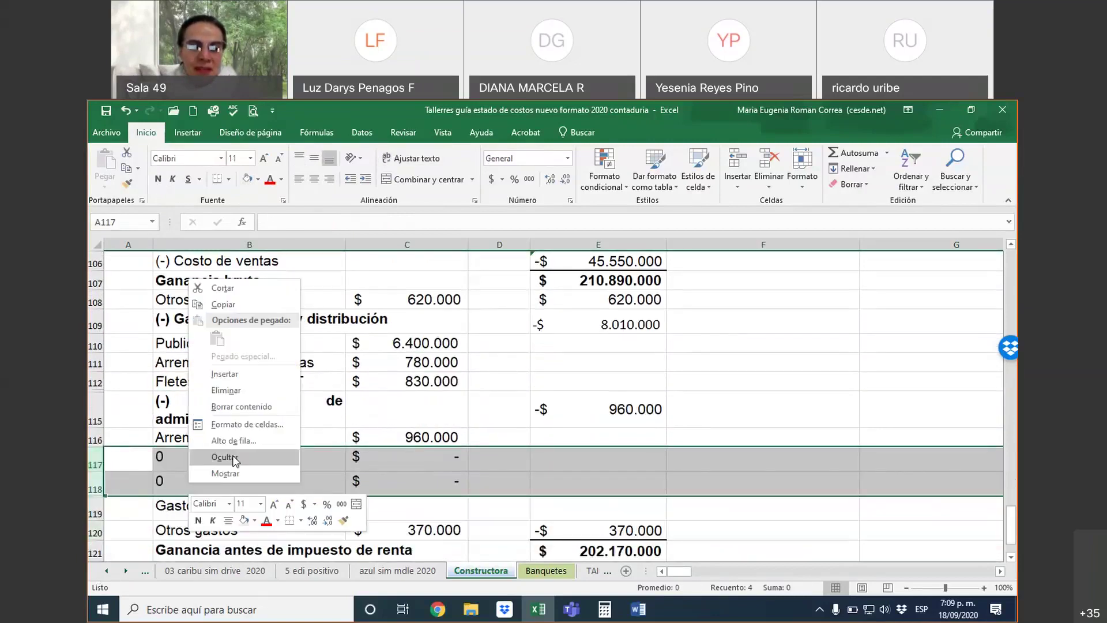
pyautogui.click(225, 457)
pyautogui.click(837, 457)
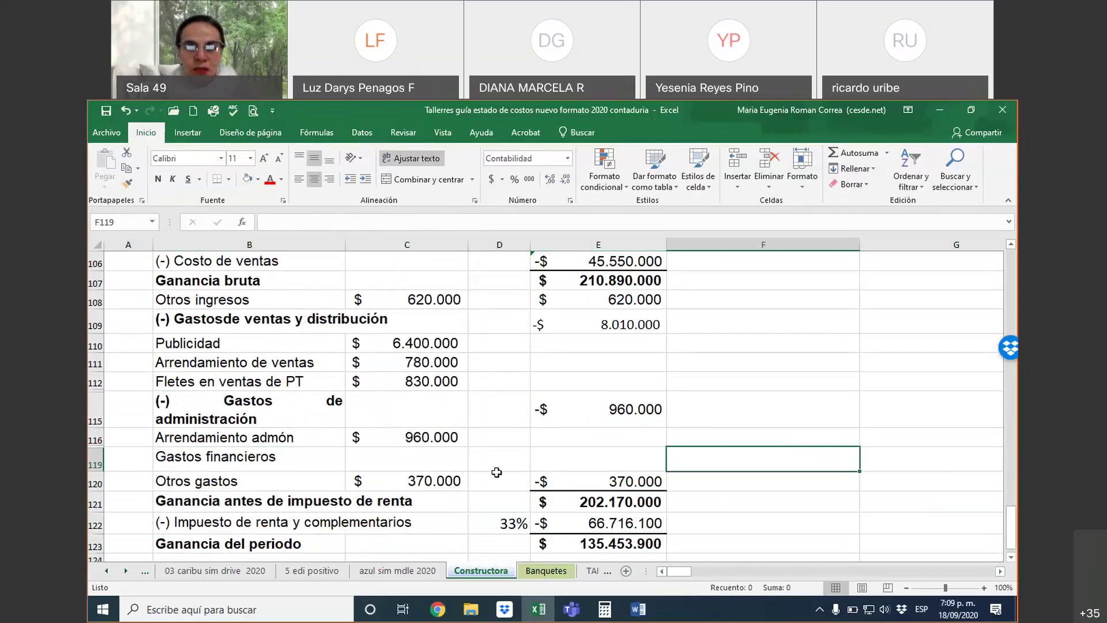
# Inspect the sales and distribution expenses formula in E109 and review the surrounding income statement
pyautogui.click(95, 439)
pyautogui.click(620, 332)
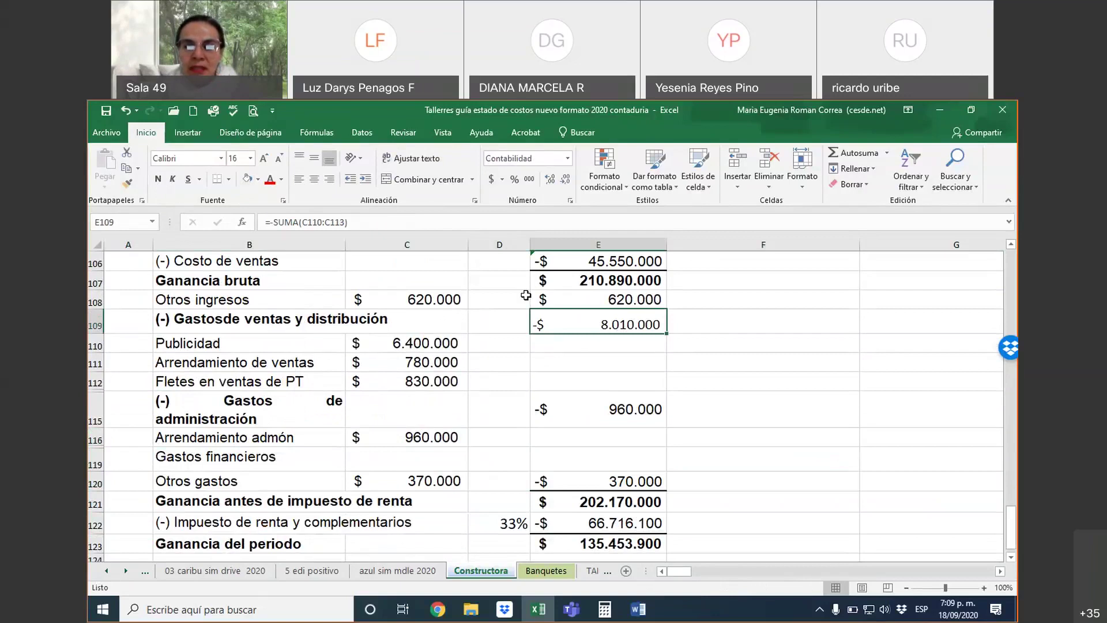
pyautogui.scroll(1, 709, 375)
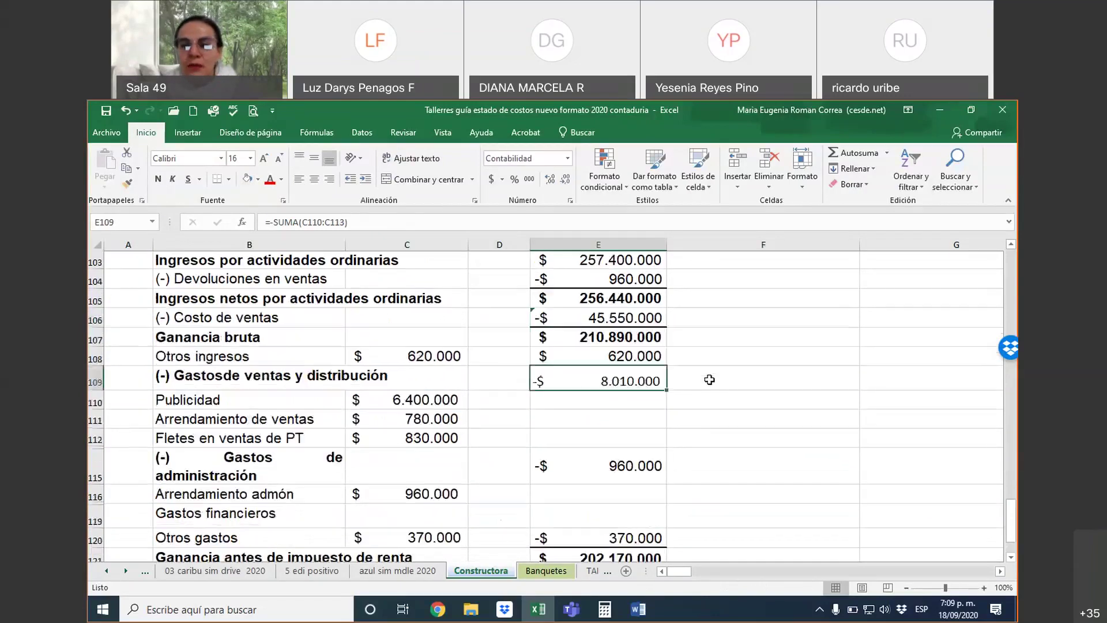
pyautogui.scroll(-1, 634, 369)
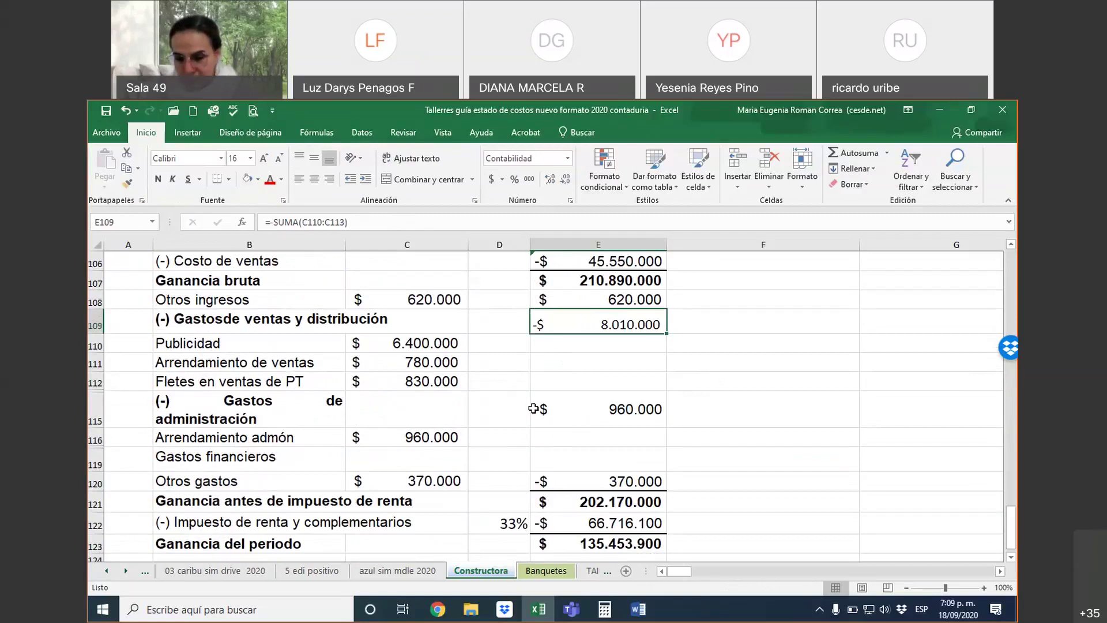
pyautogui.scroll(2, 533, 409)
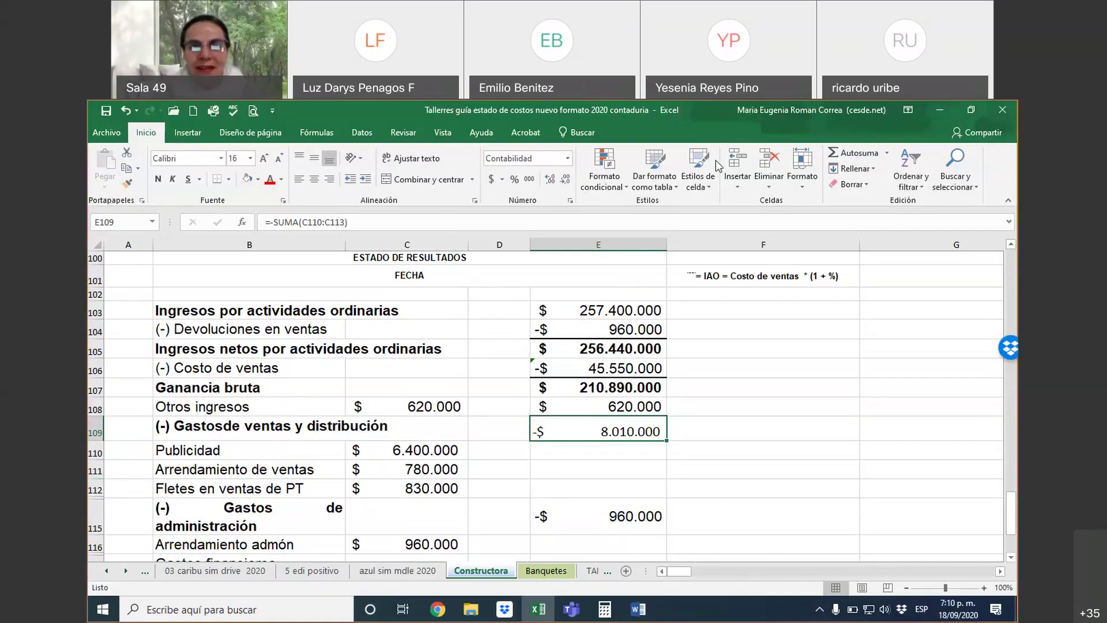
pyautogui.press('super+Down')
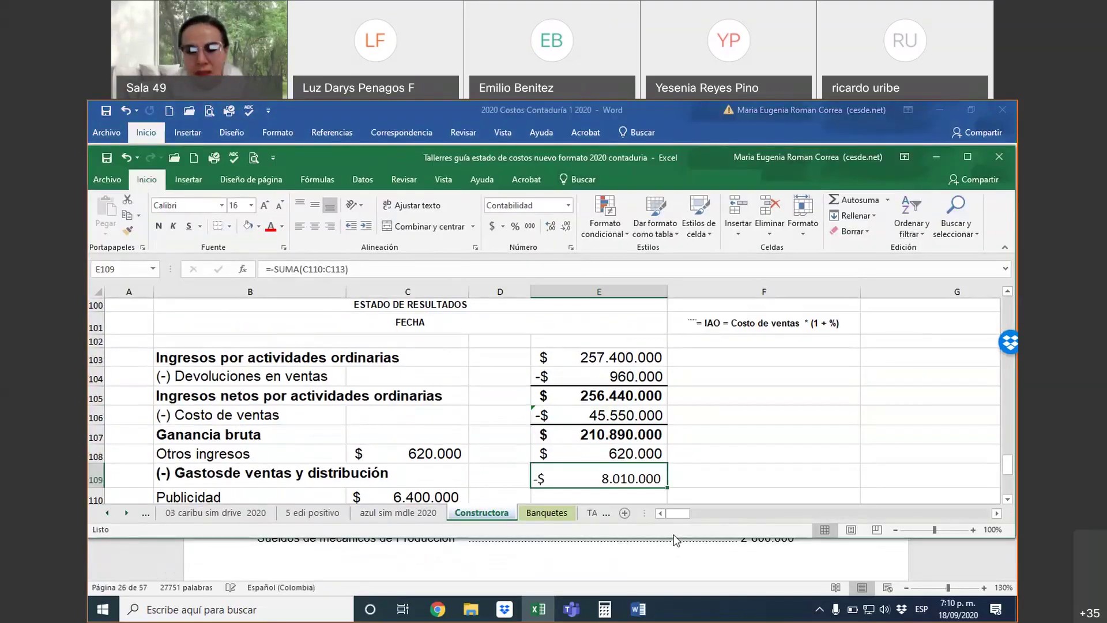
pyautogui.moveTo(748, 157); pyautogui.dragTo(748, 103)
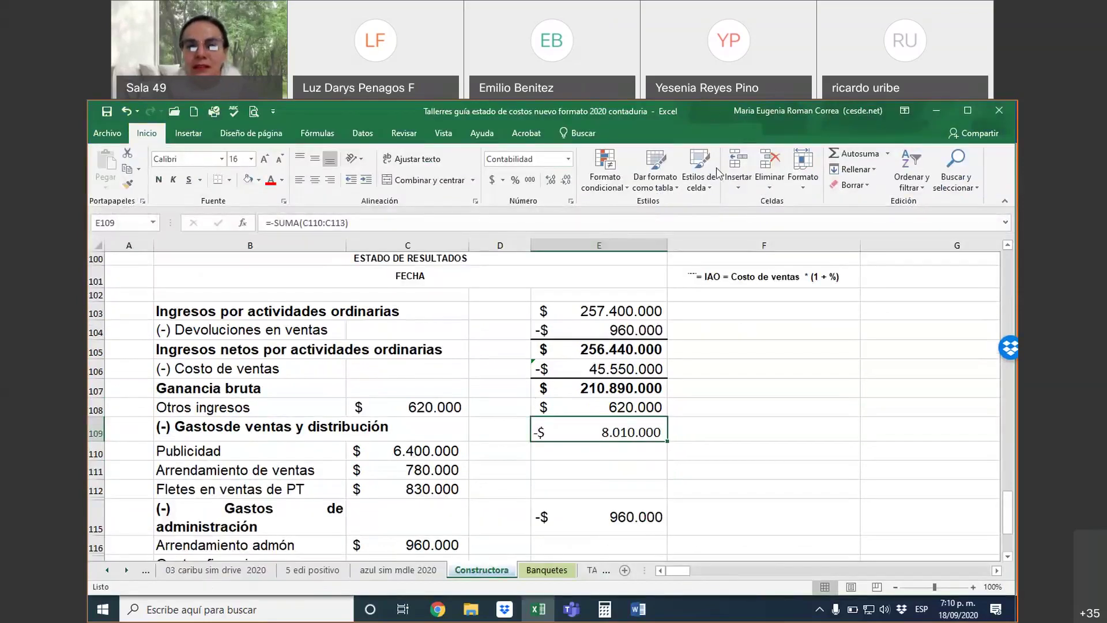
pyautogui.moveTo(627, 597); pyautogui.dragTo(625, 551)
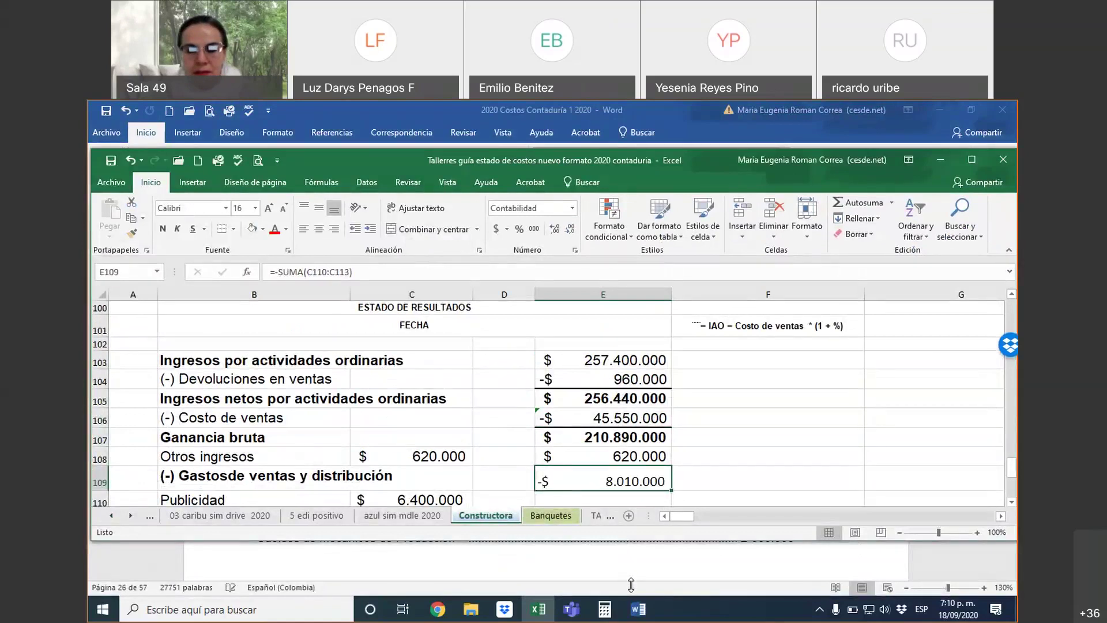
pyautogui.moveTo(630, 584); pyautogui.dragTo(630, 579)
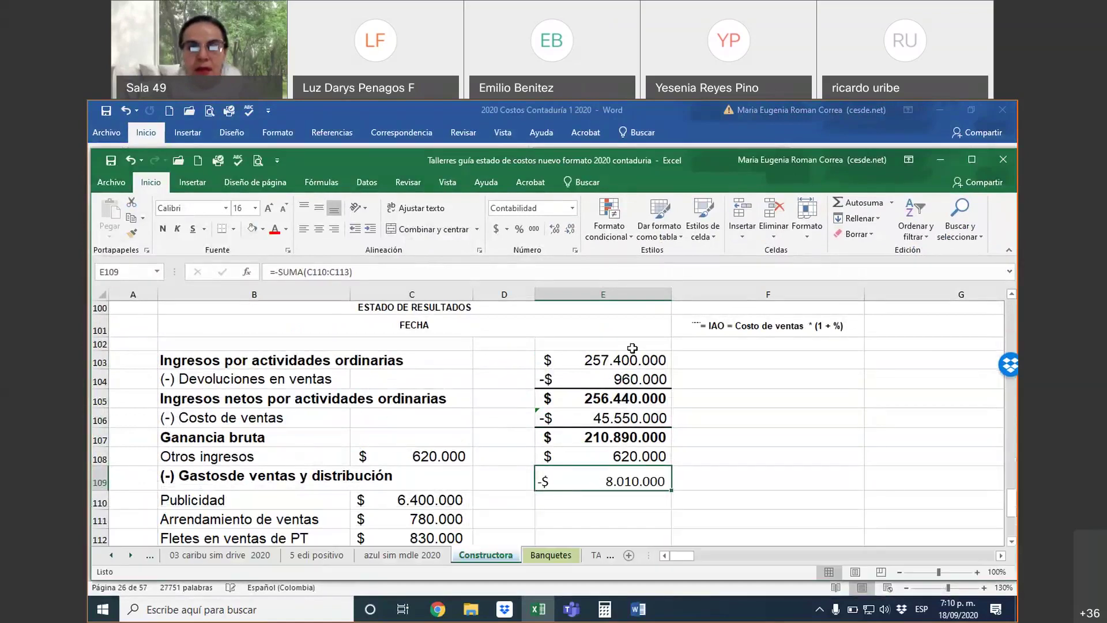
# Open a second window of the cost workbook and snap it to the left half of the screen
pyautogui.click(446, 182)
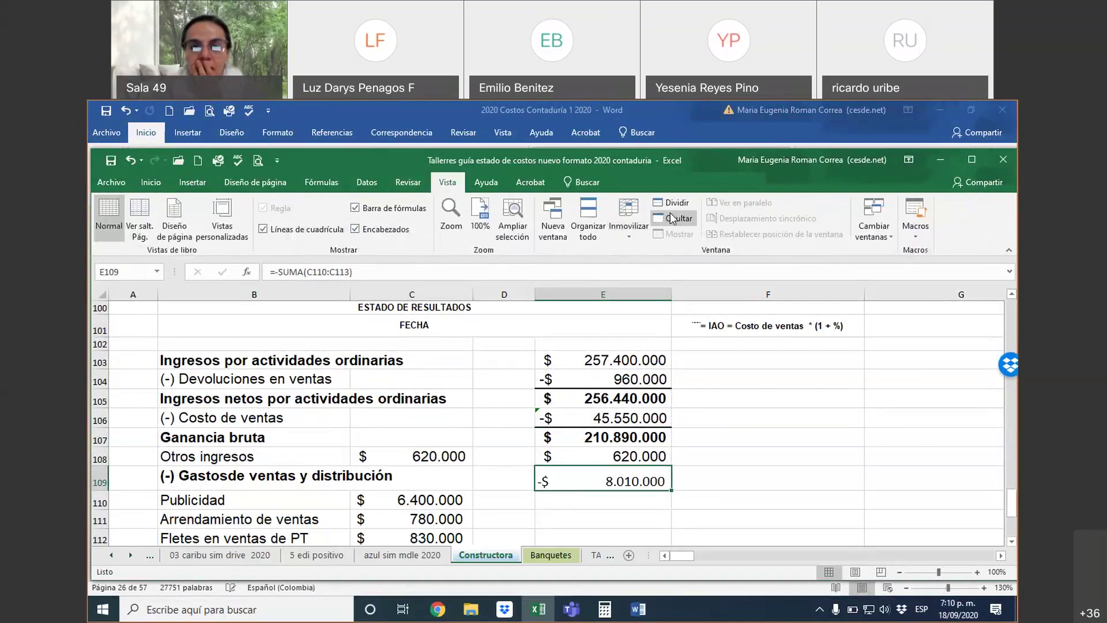
pyautogui.click(564, 217)
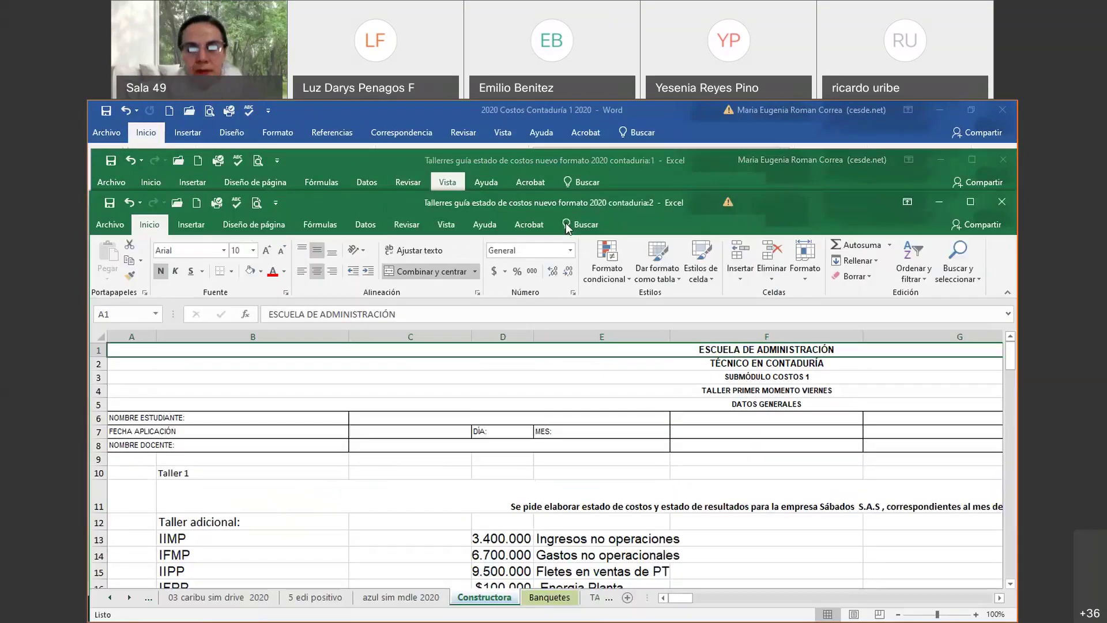
pyautogui.press('super+Left')
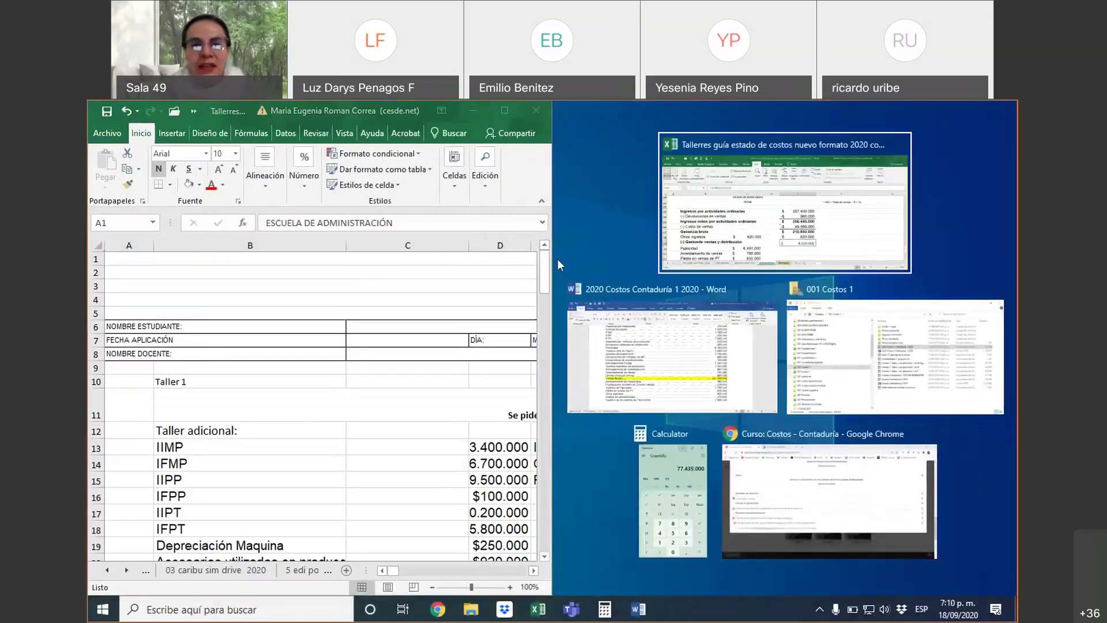
pyautogui.press('Return')
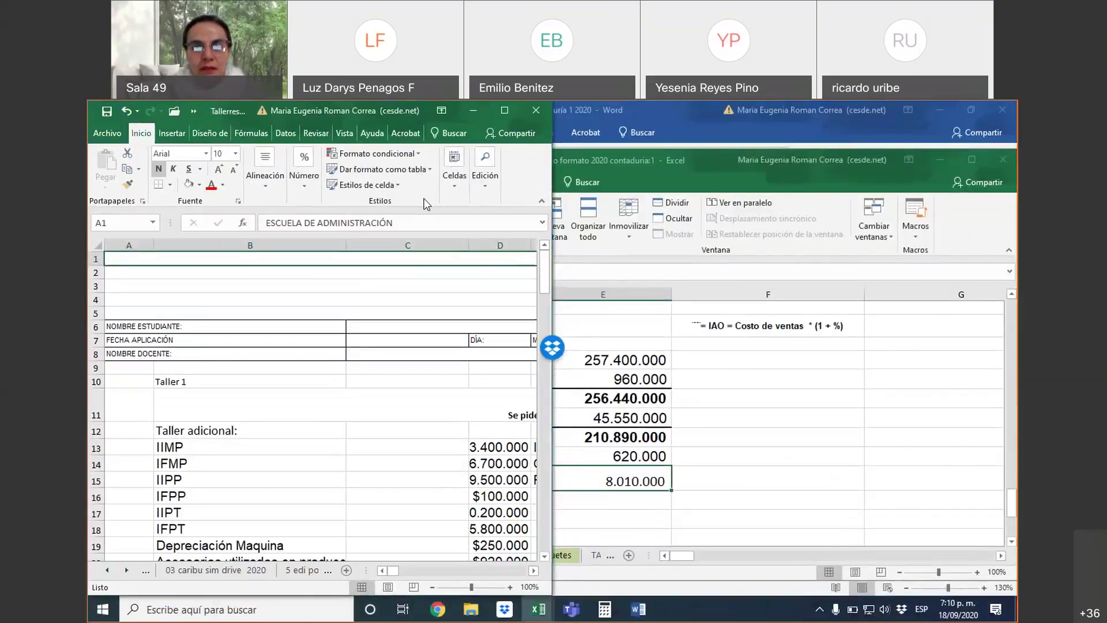
# Collapse the ribbon in the new workbook window and display the full cost statement, rows 58 to 96, at 55% zoom
pyautogui.rightClick(427, 205)
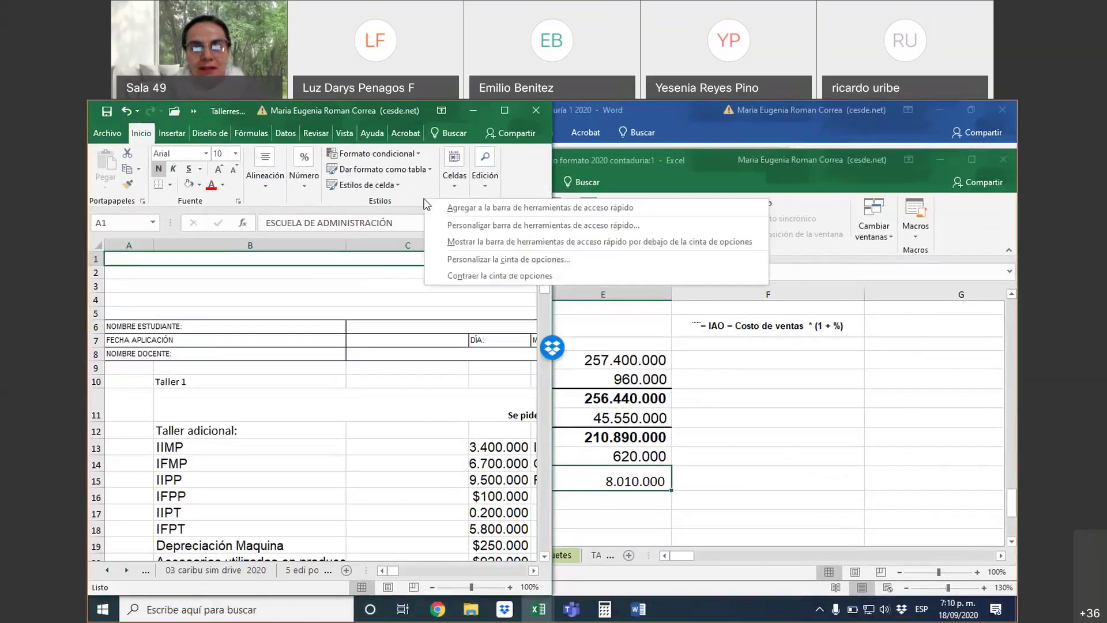
pyautogui.click(474, 275)
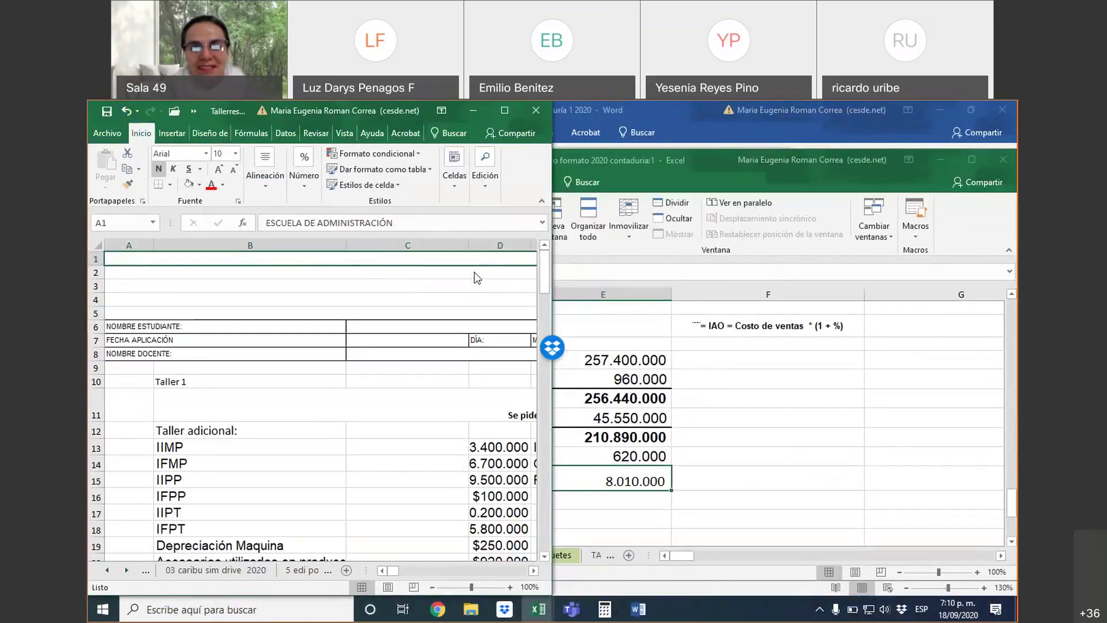
pyautogui.scroll(-1, 371, 382)
pyautogui.click(388, 361)
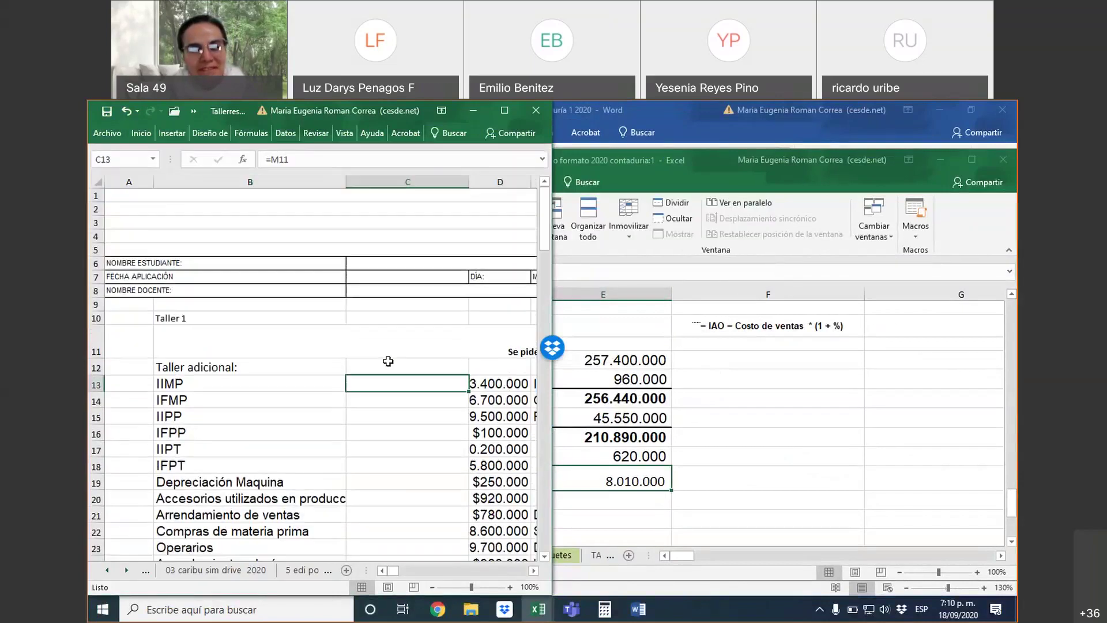
pyautogui.scroll(-2, 388, 361)
pyautogui.scroll(-10, 390, 363)
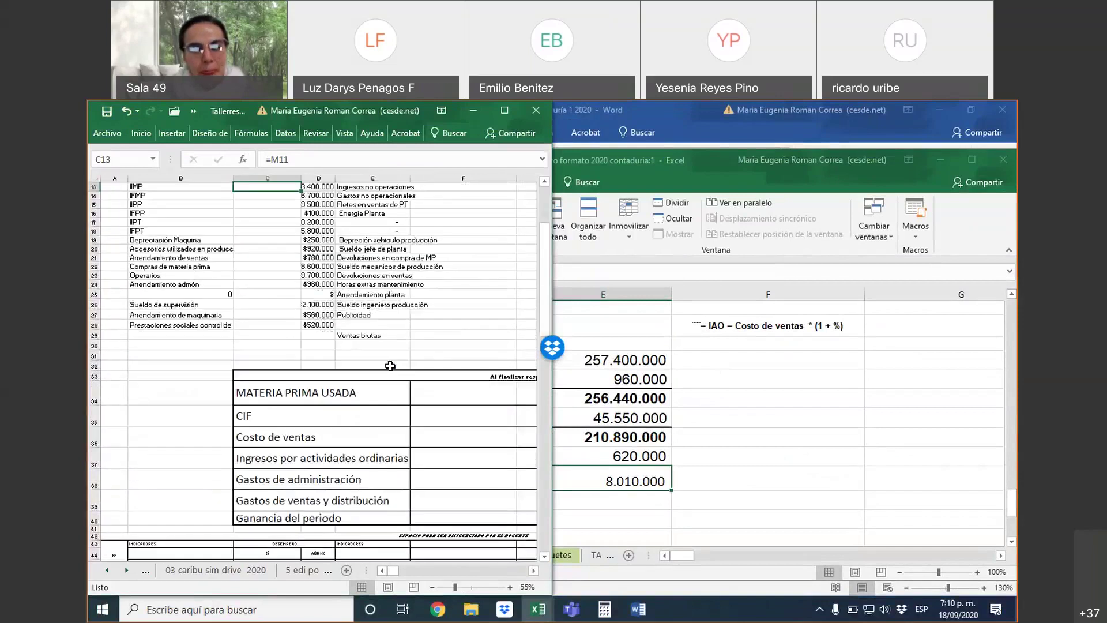
pyautogui.scroll(-10, 391, 367)
pyautogui.scroll(2, 391, 364)
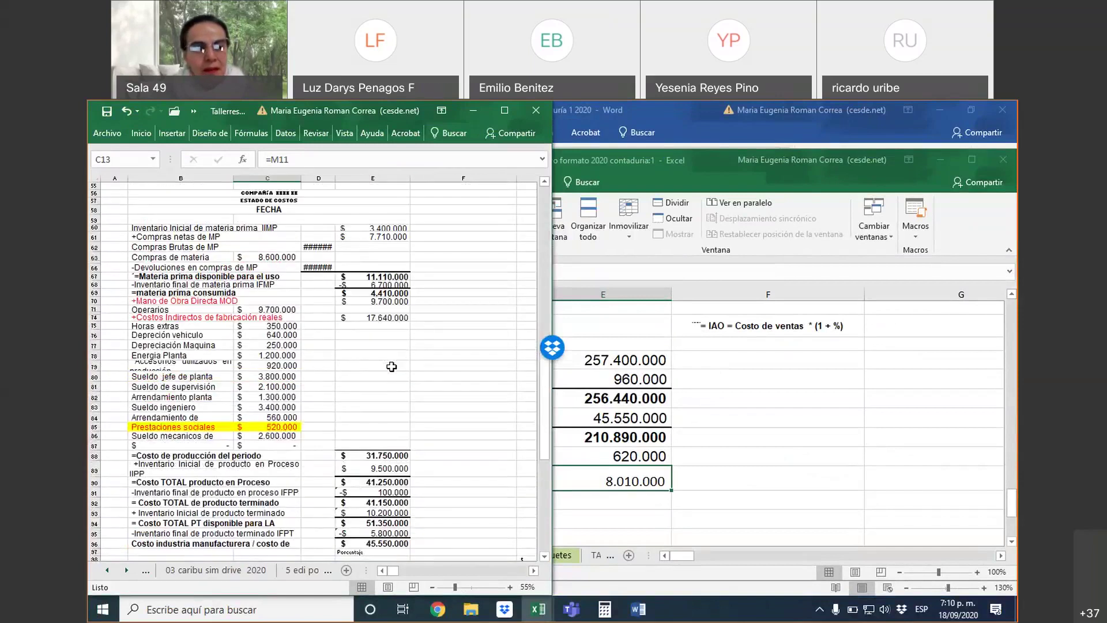
pyautogui.scroll(-2, 391, 364)
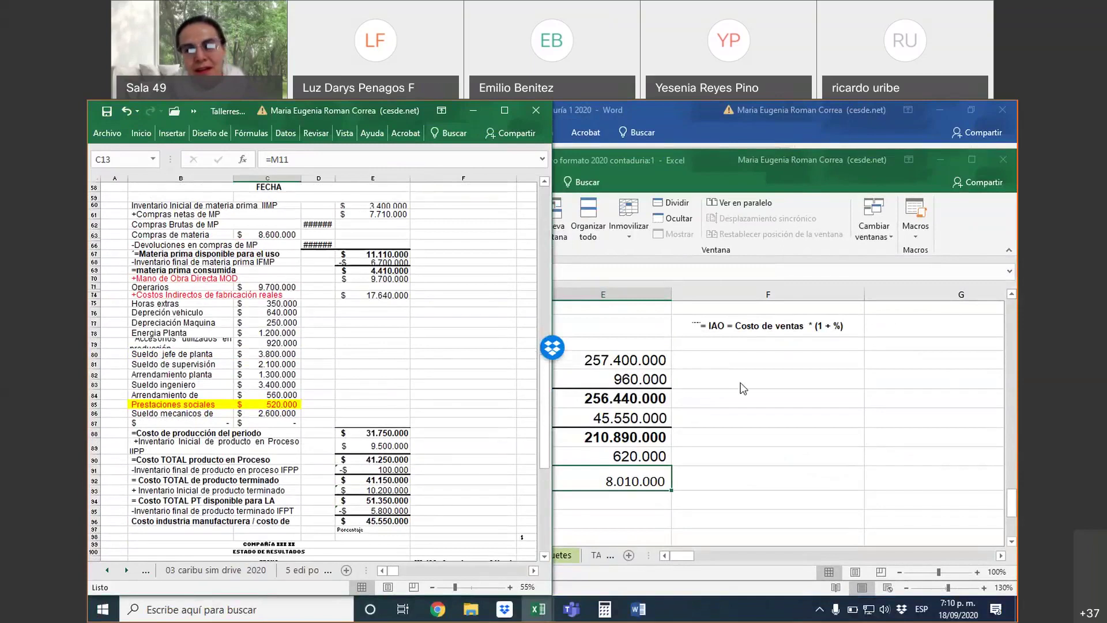
# Snap the original workbook window beside the cost statement, give it the wider share, and fit the income statement in it at 70% zoom
pyautogui.click(741, 384)
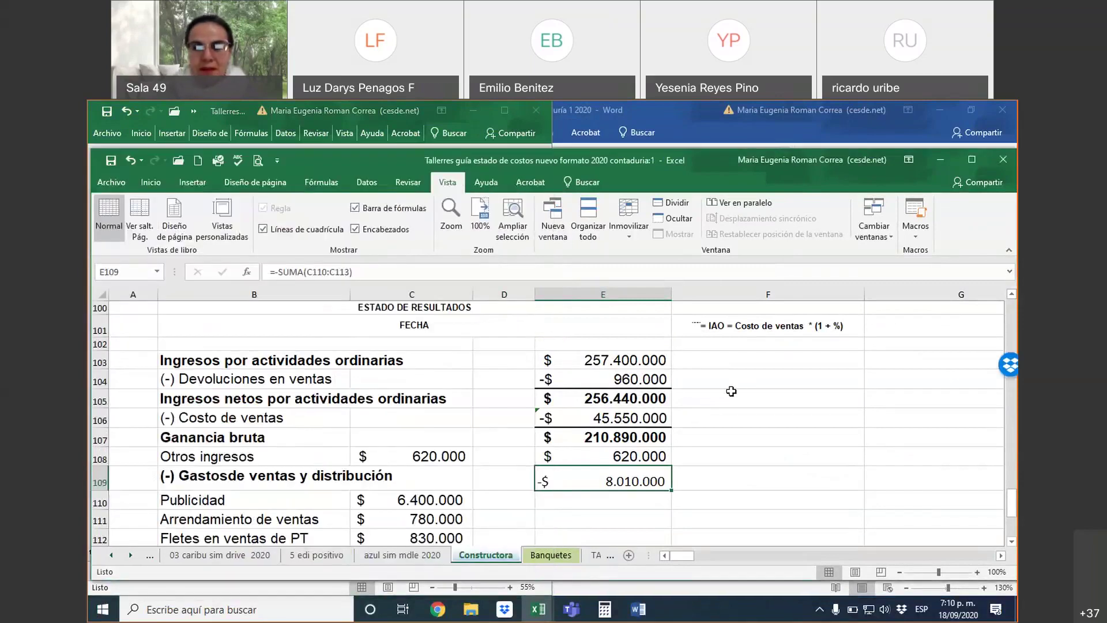
pyautogui.press('super+Right')
pyautogui.click(771, 392)
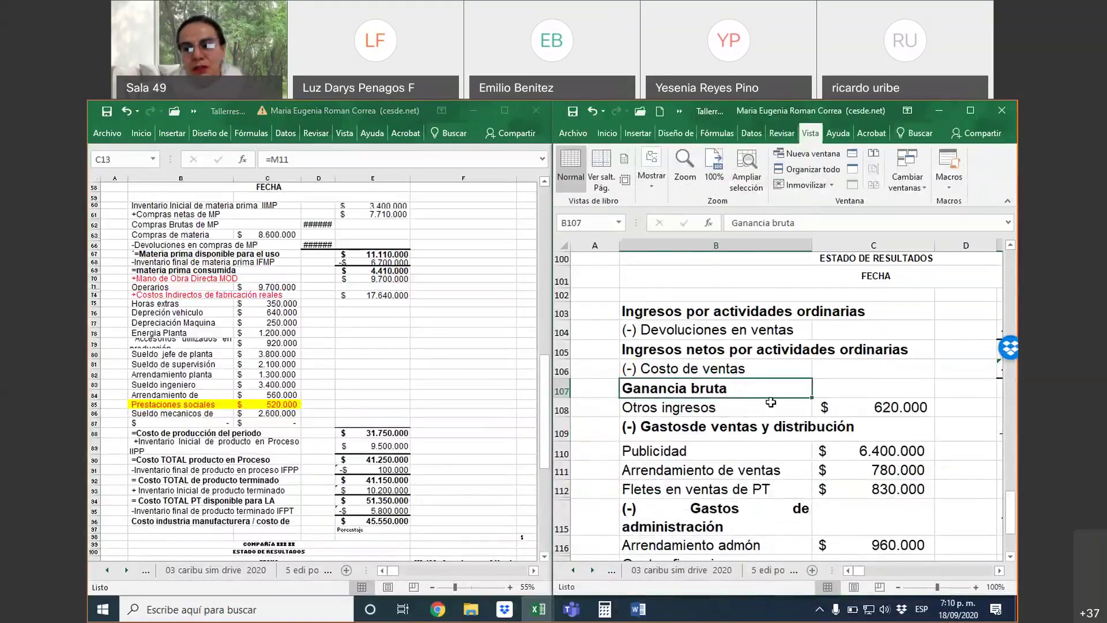
pyautogui.keyDown('ctrl'); pyautogui.scroll(-1, 770, 402); pyautogui.keyUp('ctrl')
pyautogui.scroll(2, 771, 402)
pyautogui.scroll(-1, 770, 402)
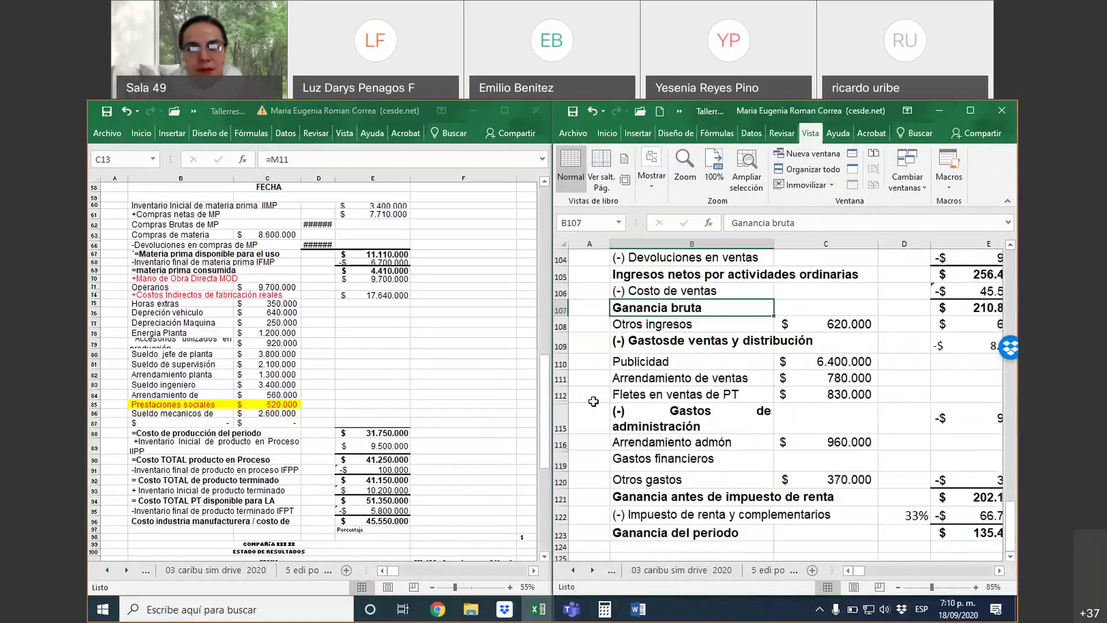
pyautogui.moveTo(433, 388); pyautogui.dragTo(433, 388)
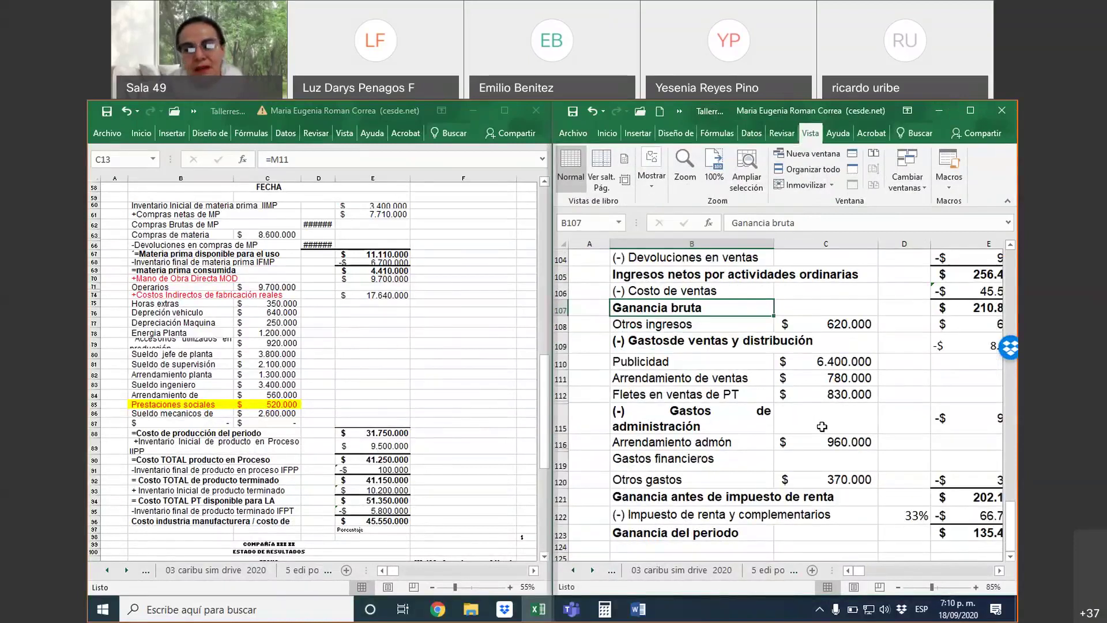
pyautogui.keyDown('ctrl'); pyautogui.scroll(-1, 823, 425); pyautogui.keyUp('ctrl')
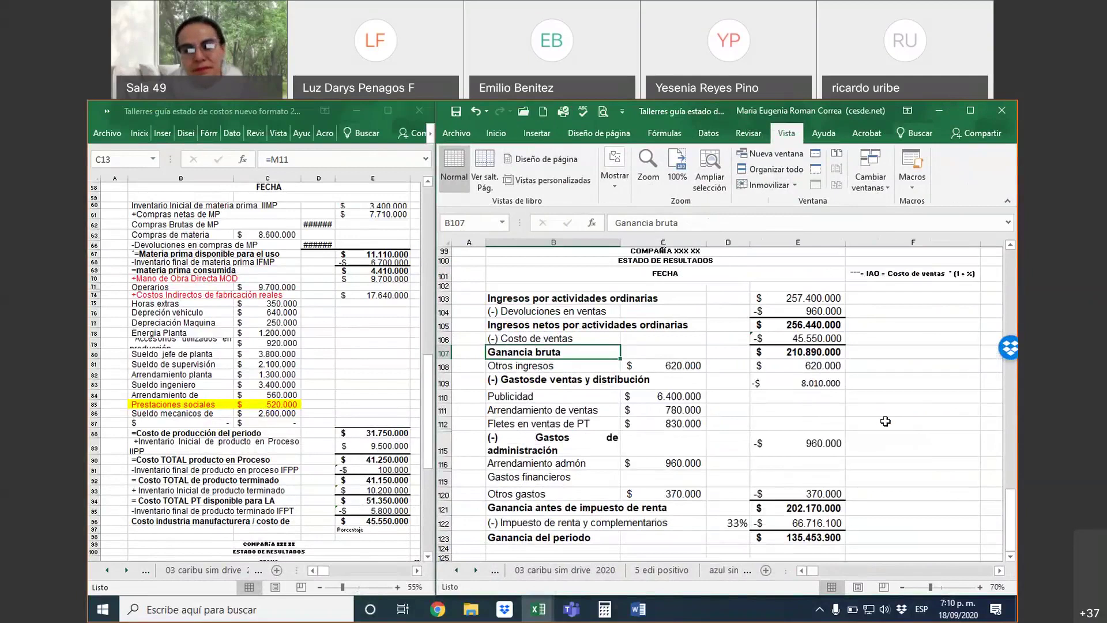
# Collapse the ribbon in the window showing the income statement
pyautogui.rightClick(749, 203)
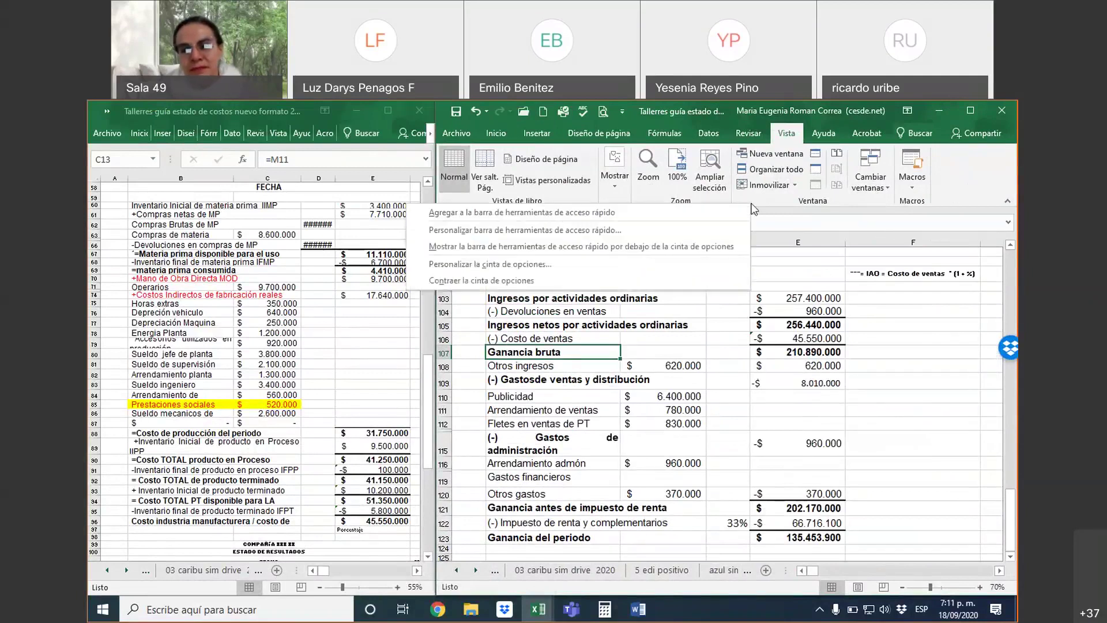
pyautogui.click(709, 279)
pyautogui.click(934, 347)
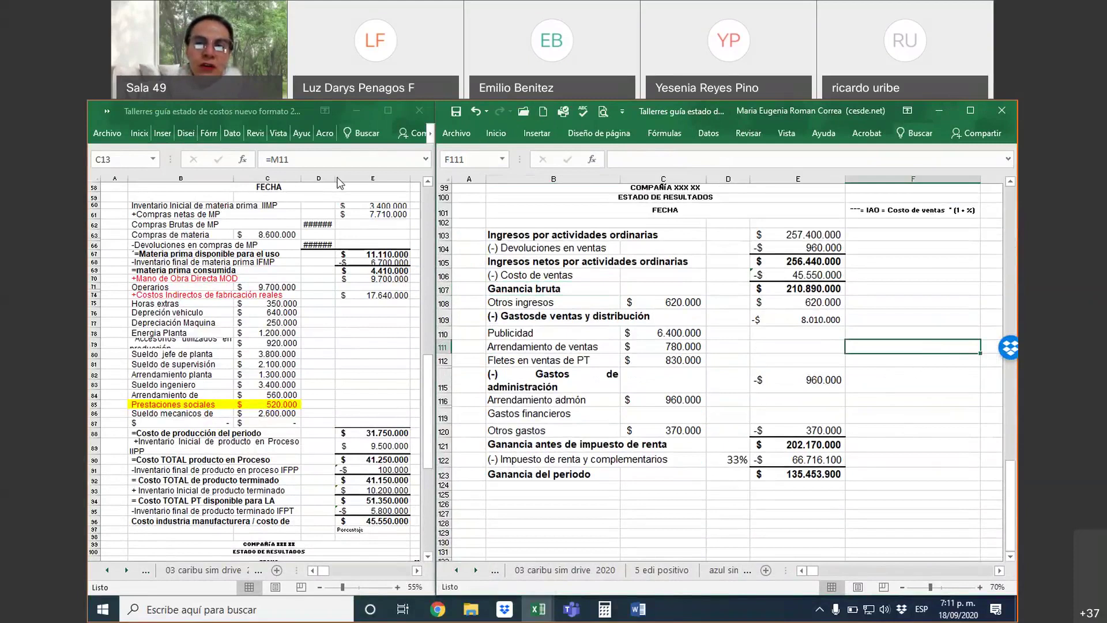
# Widen column D enough to show its amounts in full and narrow column A
pyautogui.moveTo(337, 179); pyautogui.dragTo(361, 179)
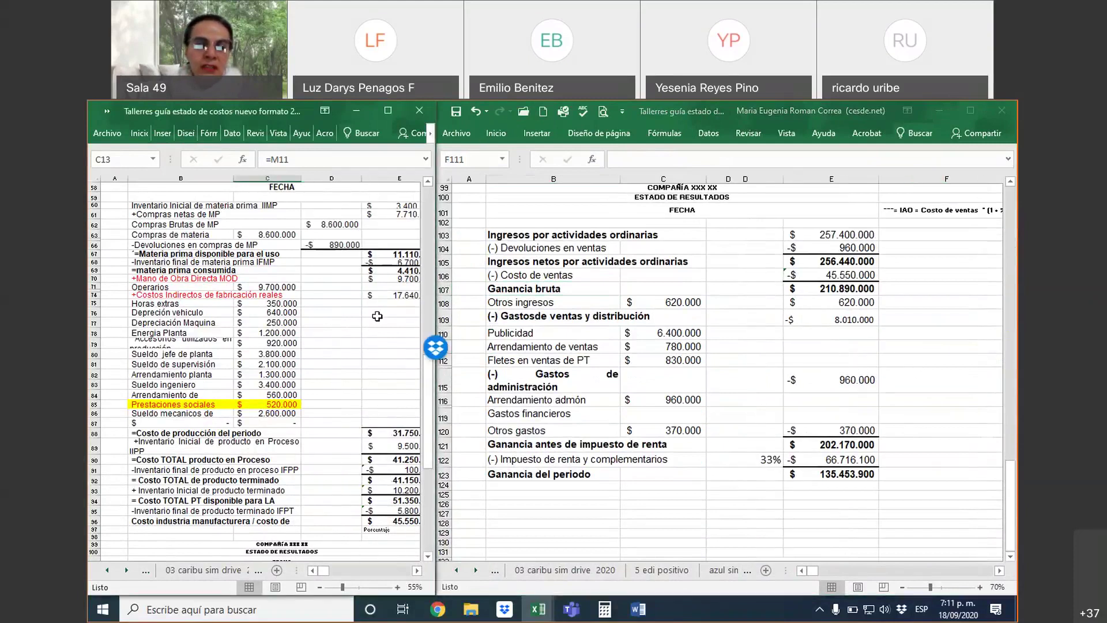
pyautogui.moveTo(128, 179); pyautogui.dragTo(107, 181)
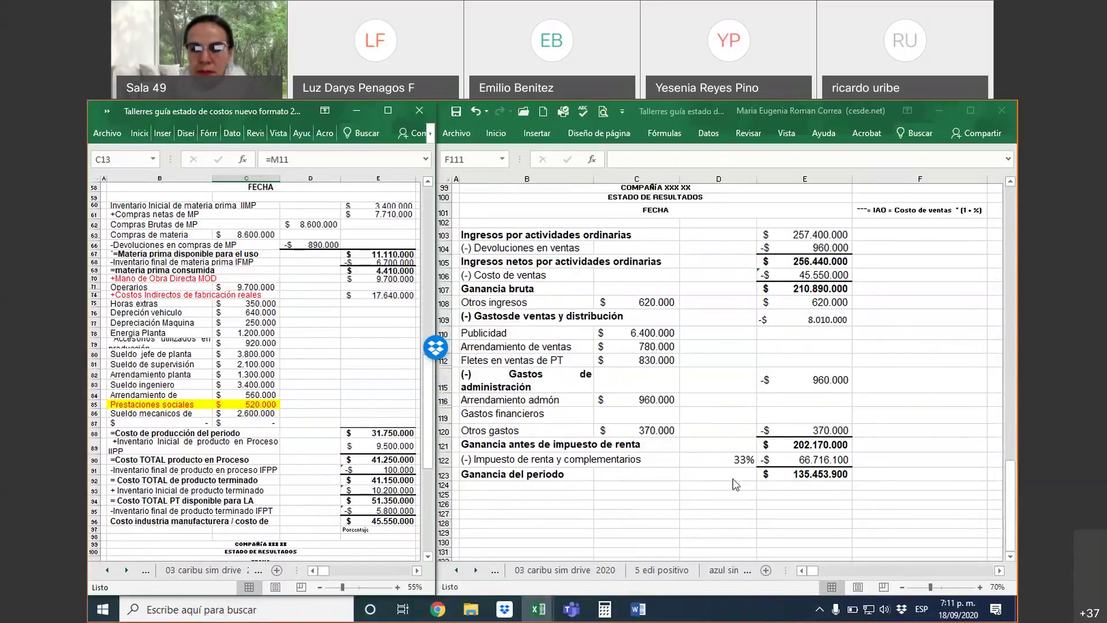
# Set the income tax rate in cell D122 of the income statement to 32%
pyautogui.click(727, 457)
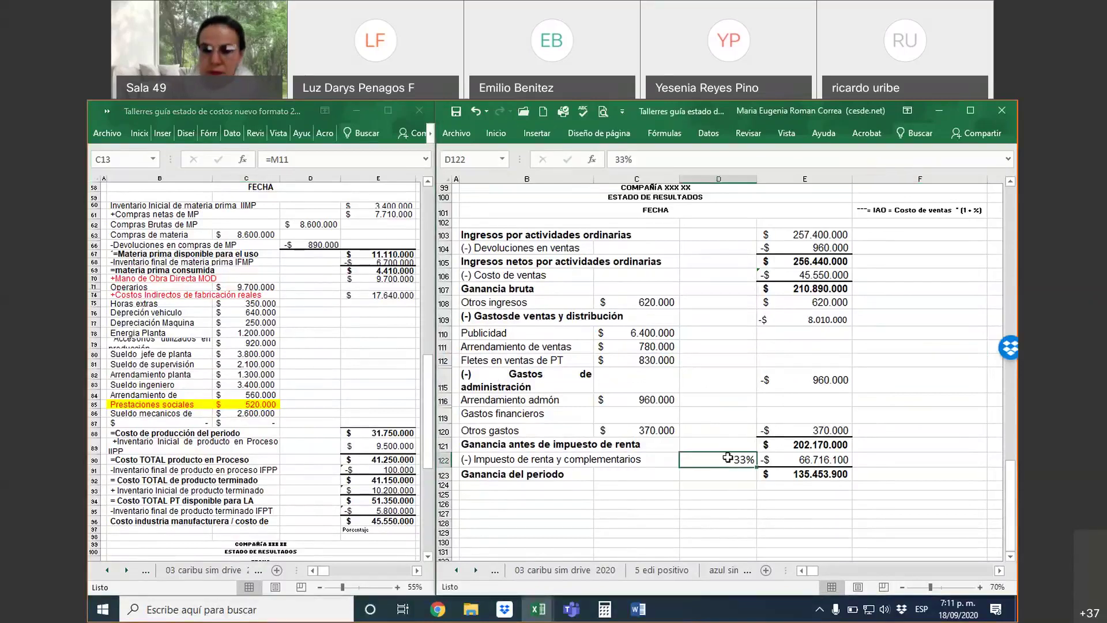
pyautogui.write('32')
pyautogui.press('Return')
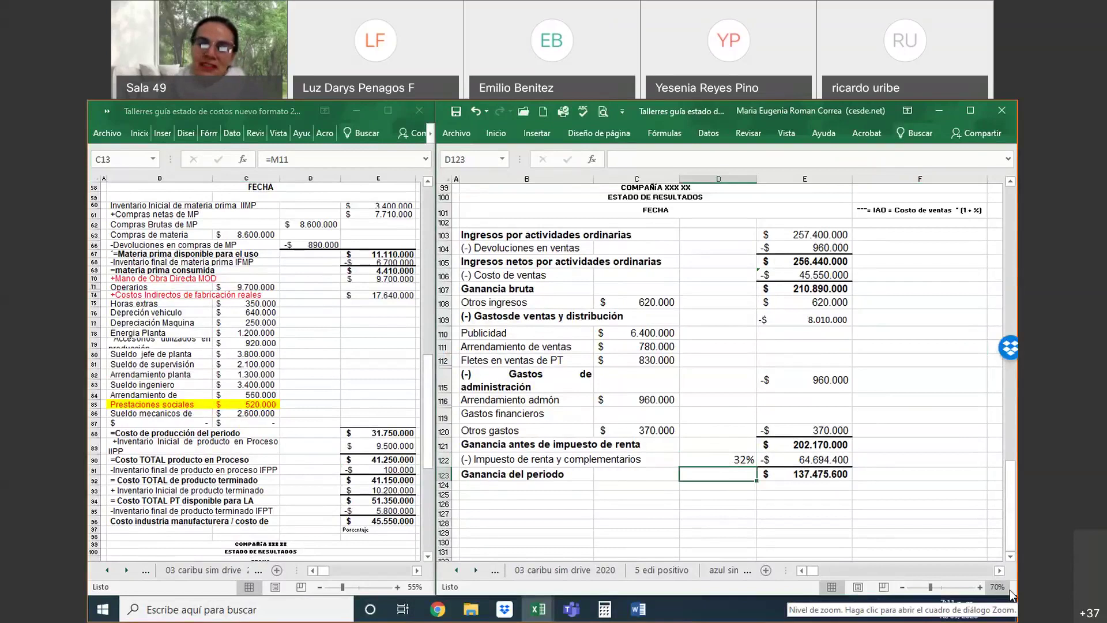
pyautogui.click(115, 138)
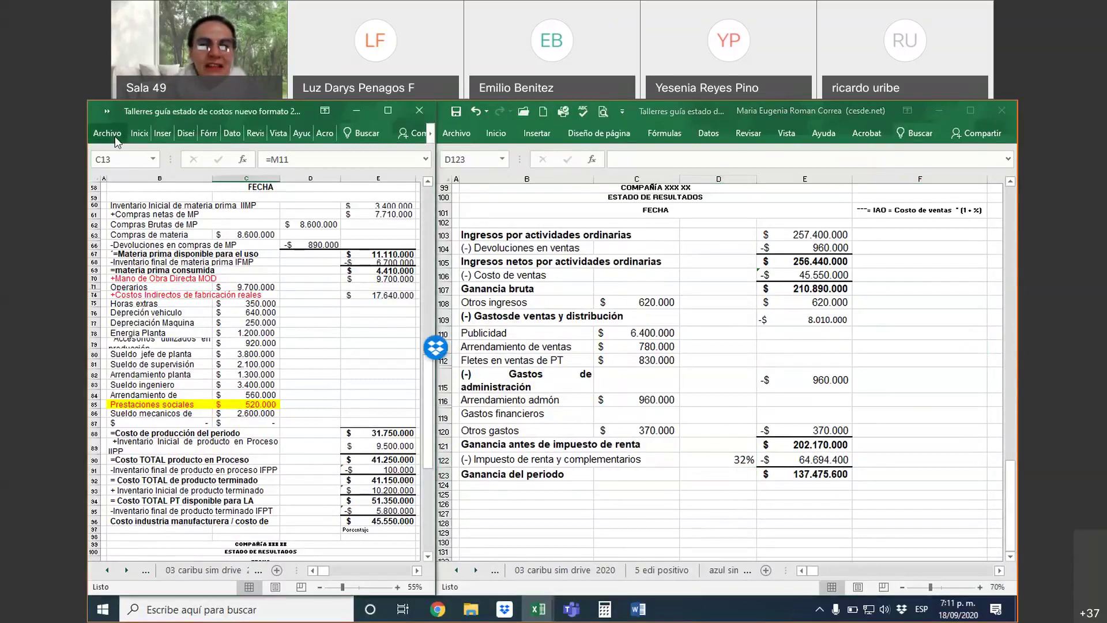
pyautogui.click(115, 138)
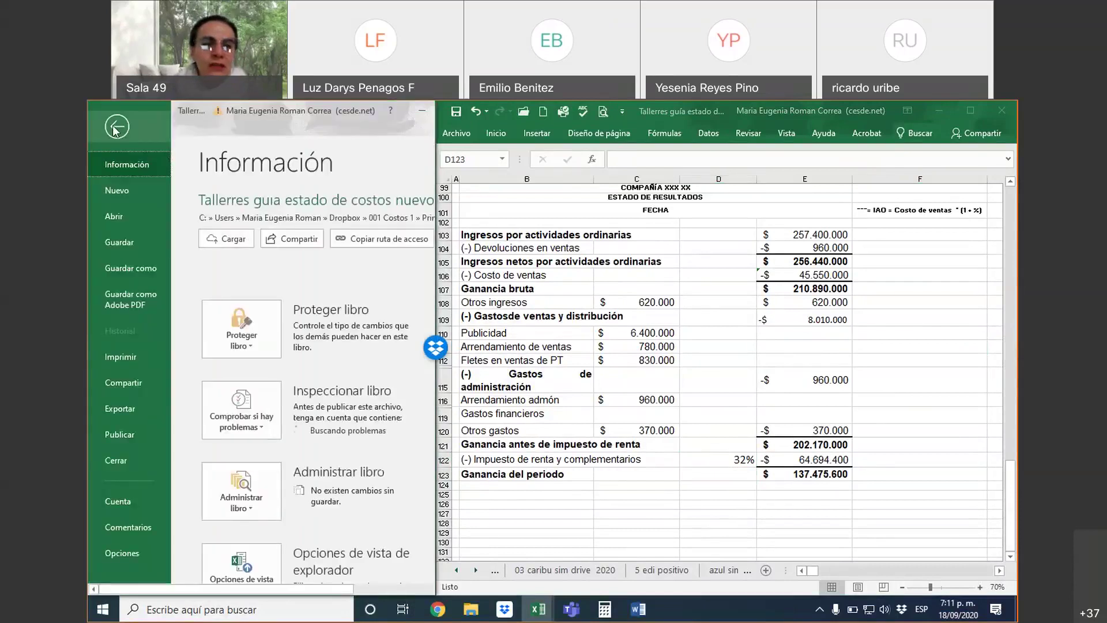
pyautogui.click(112, 120)
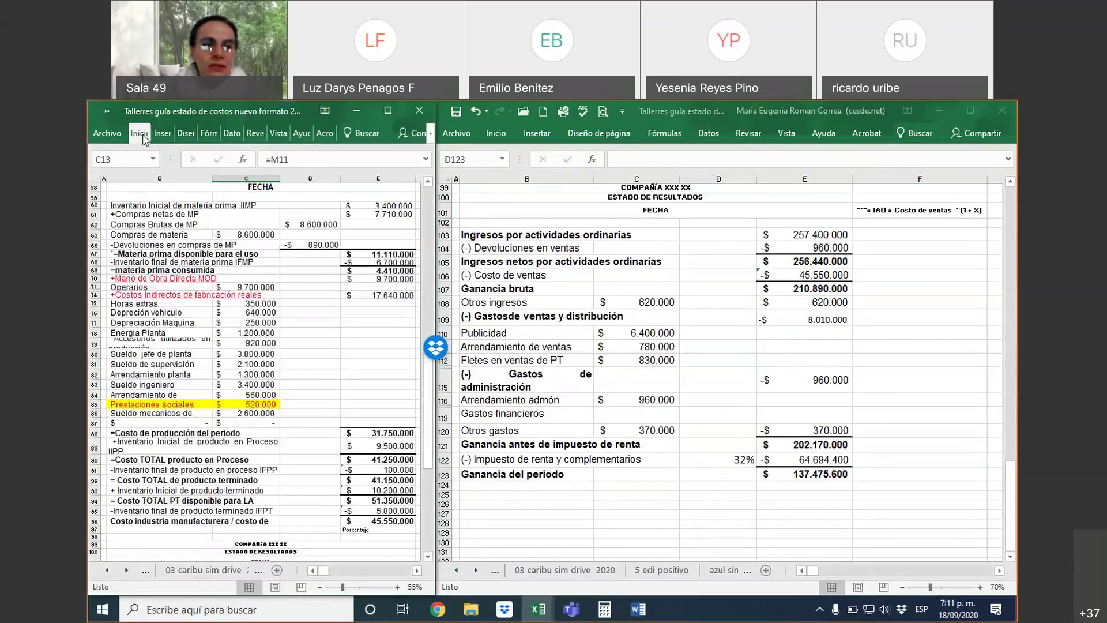
pyautogui.click(143, 135)
pyautogui.click(119, 133)
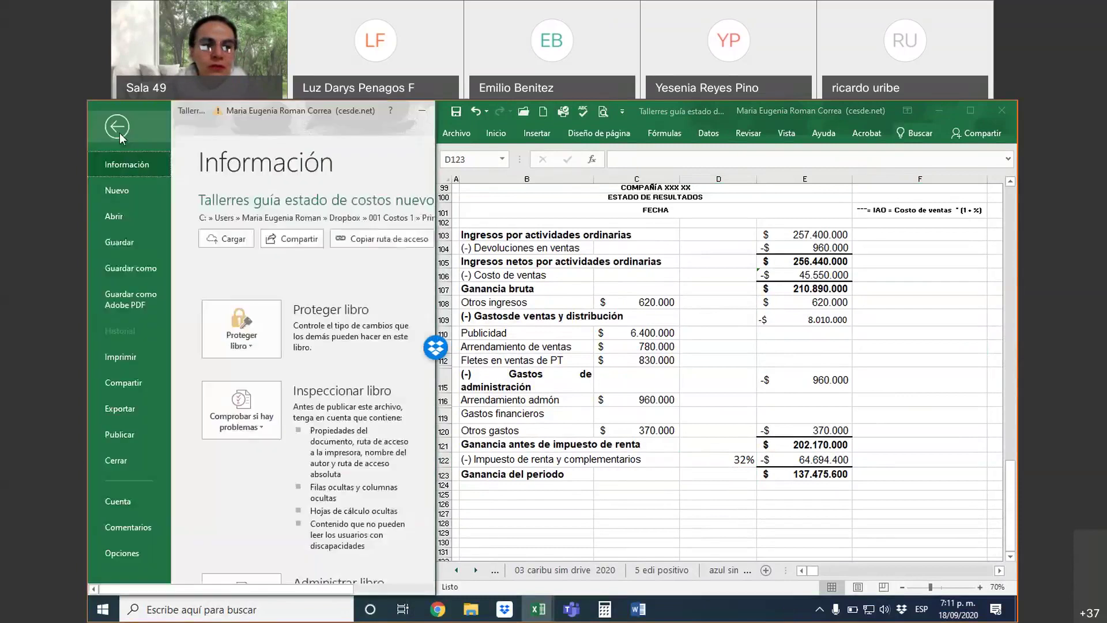
pyautogui.press('Escape')
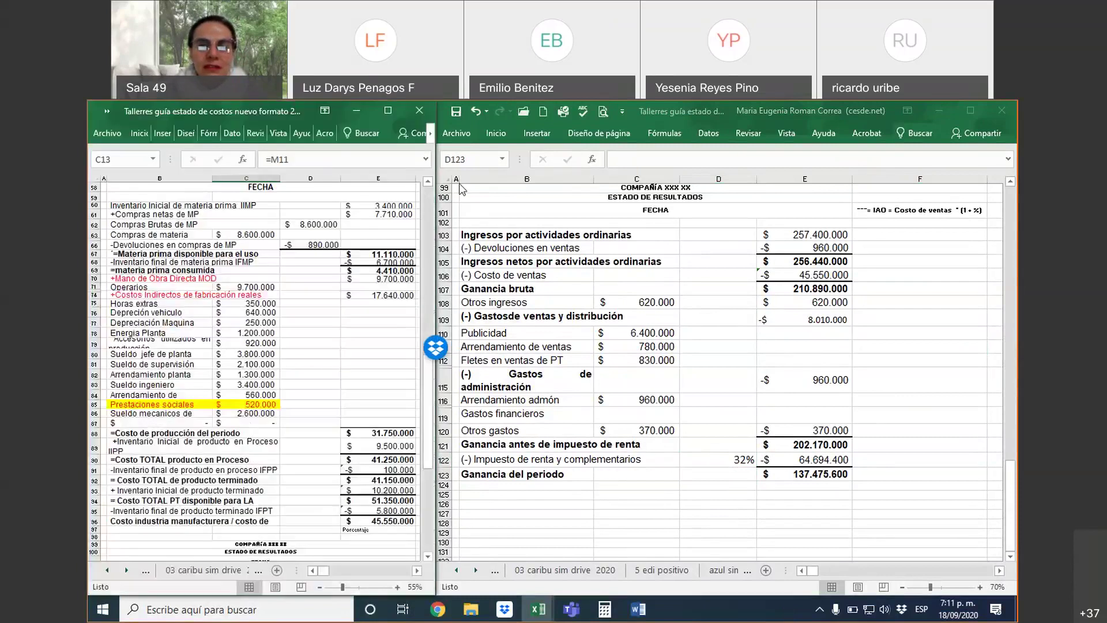
pyautogui.click(445, 144)
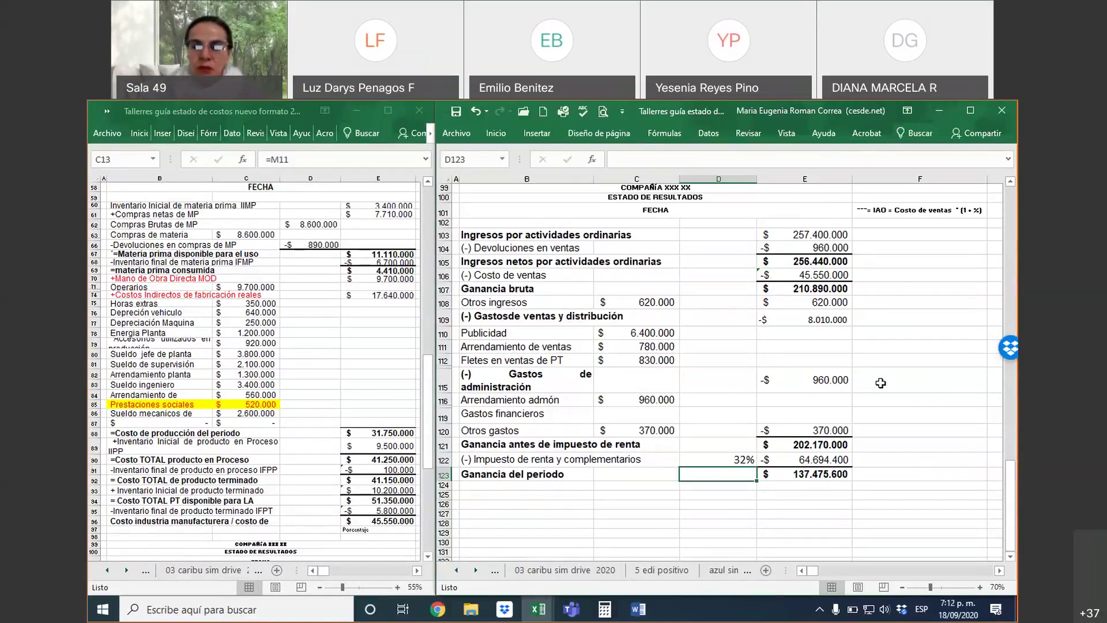
# Switch to the Word document, dock it beside the cost statement at 120% zoom, and select the whole "Gastos no operacionales" line
pyautogui.click(638, 610)
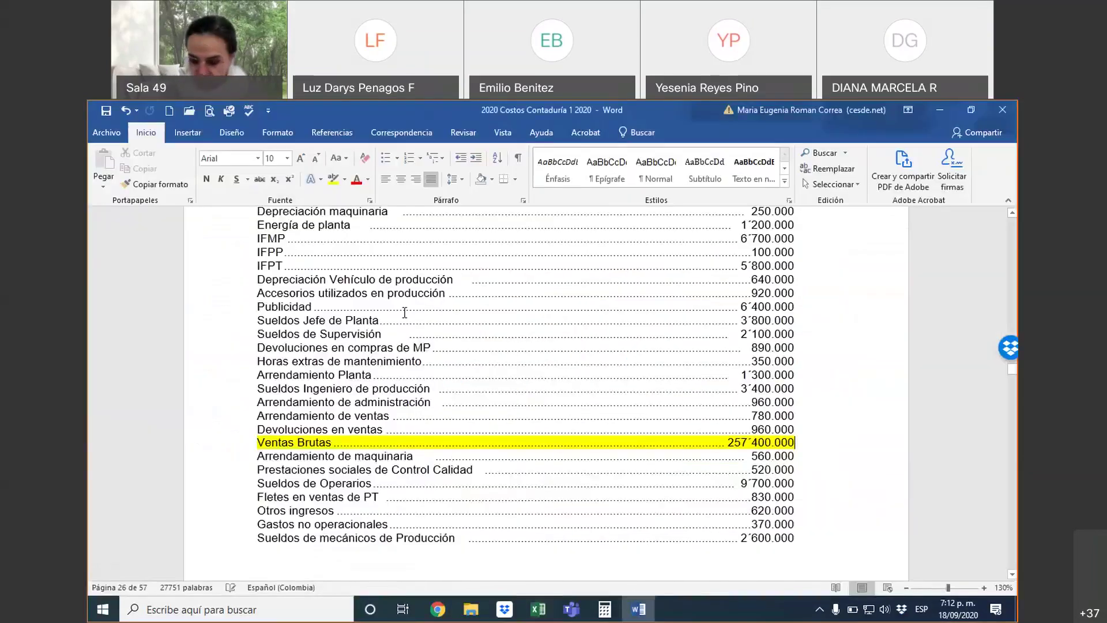
pyautogui.press('super+Right')
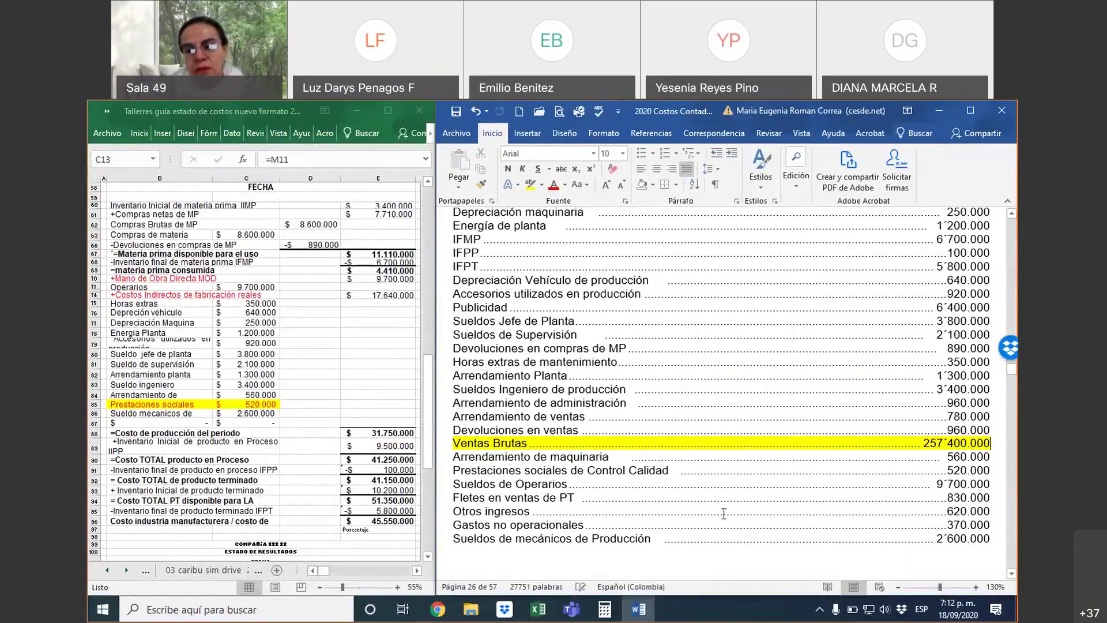
pyautogui.scroll(-1, 721, 404)
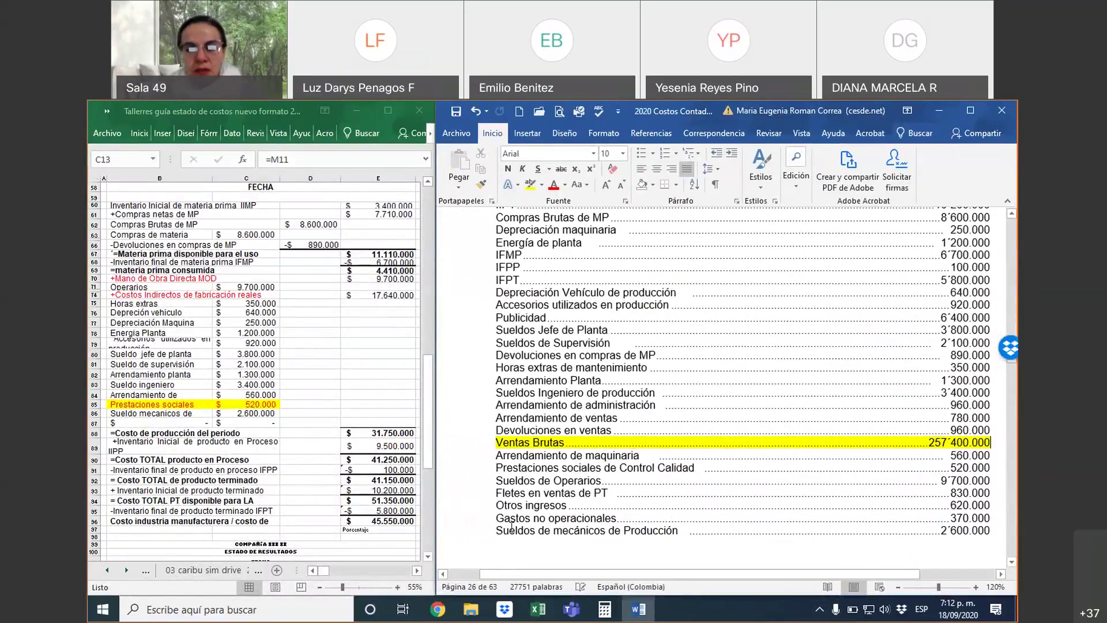
pyautogui.moveTo(496, 517); pyautogui.dragTo(616, 518)
pyautogui.moveTo(750, 525); pyautogui.dragTo(1007, 518)
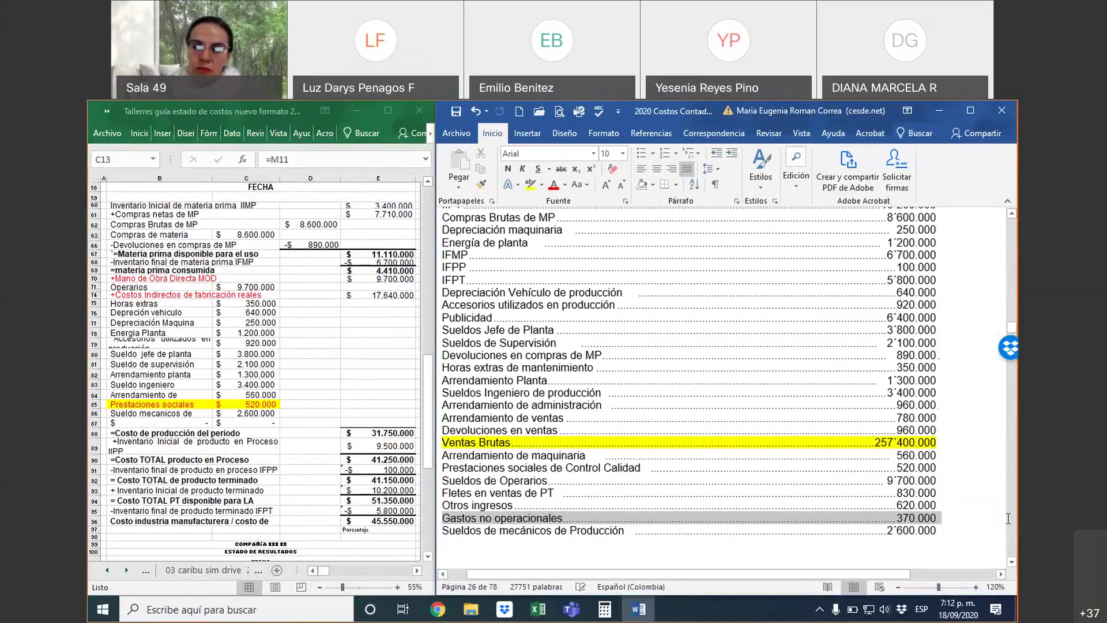
# Circle the "Gastos no operacionales" label in the Word exercise with a red freehand outline
pyautogui.scroll(-5, 797, 512)
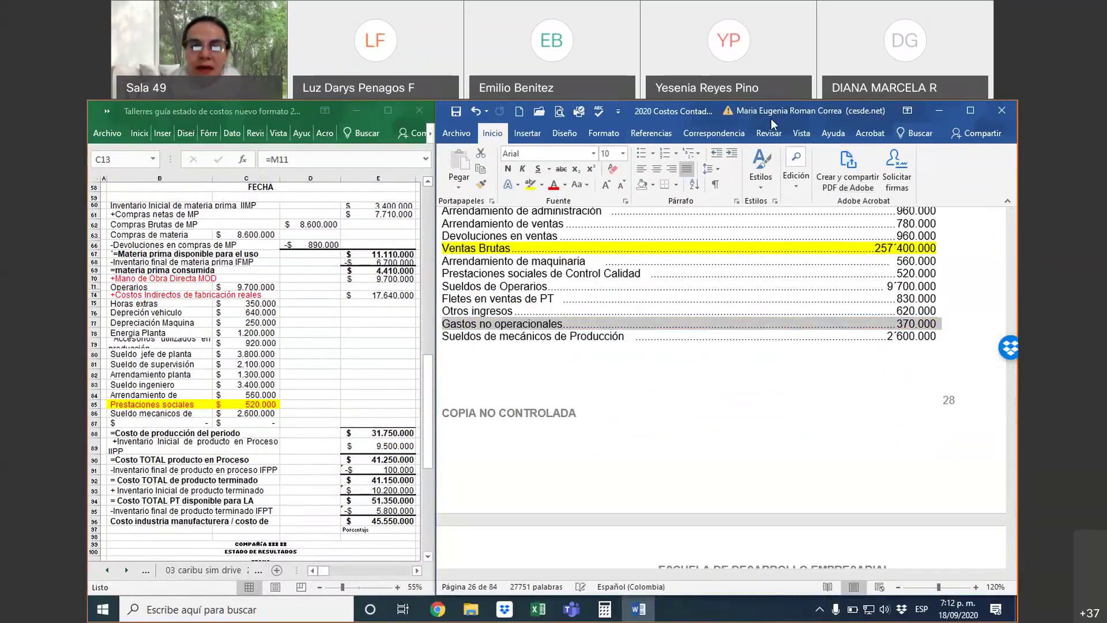
pyautogui.click(445, 323)
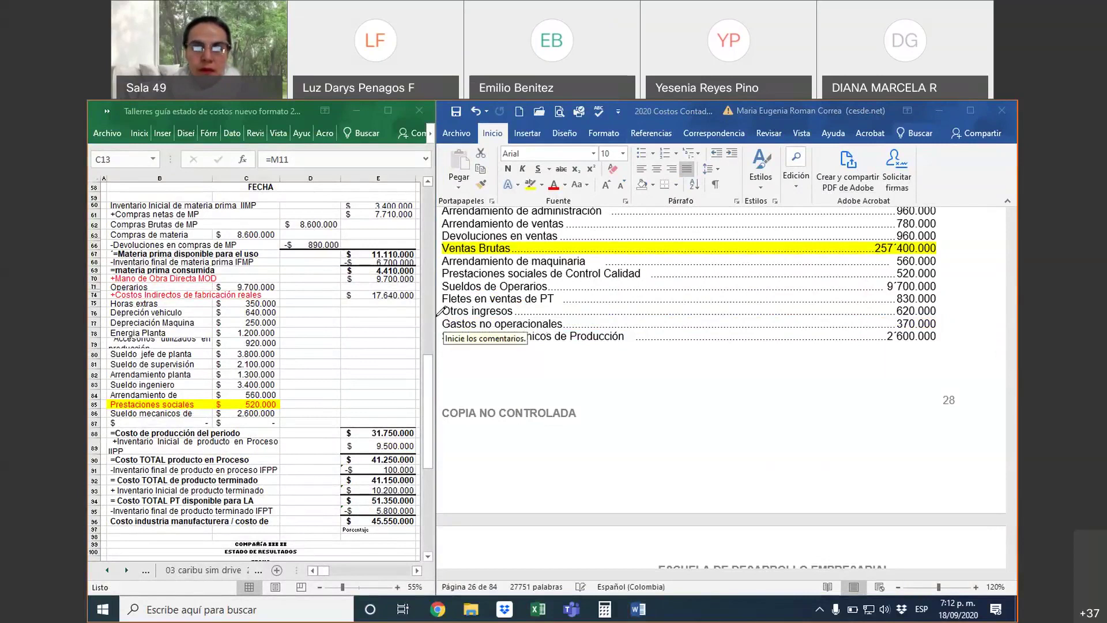
pyautogui.moveTo(447, 324)
pyautogui.mouseDown()
pyautogui.moveTo(519, 331)
pyautogui.moveTo(575, 320)
pyautogui.moveTo(452, 312)
pyautogui.mouseUp()
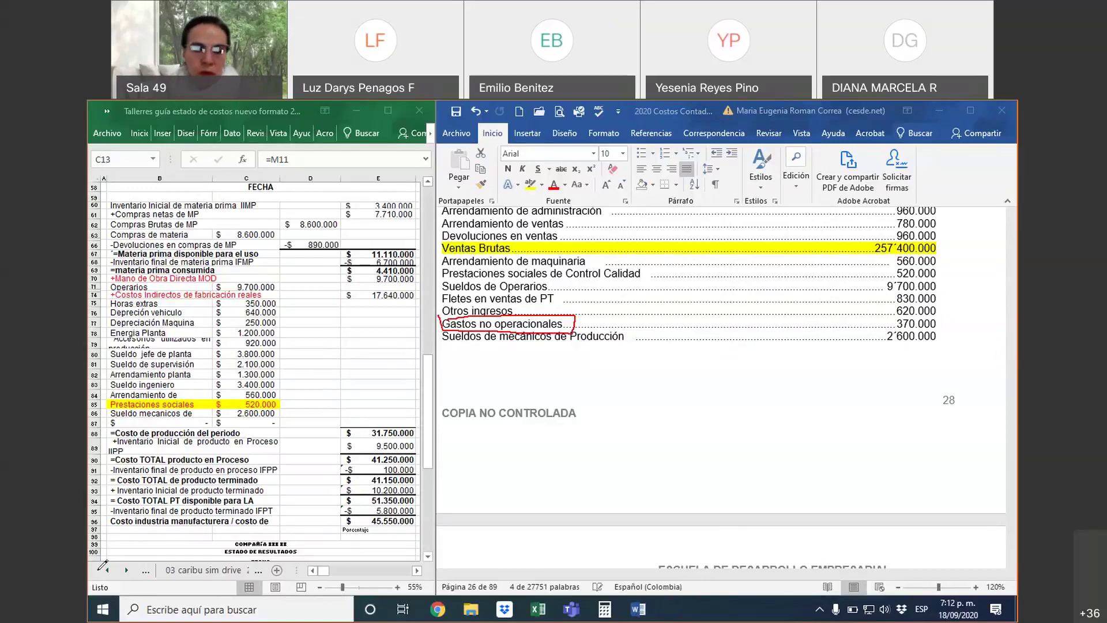
# Switch back to Excel and show the income statement beside the cost statement to check the marked expense
pyautogui.click(638, 611)
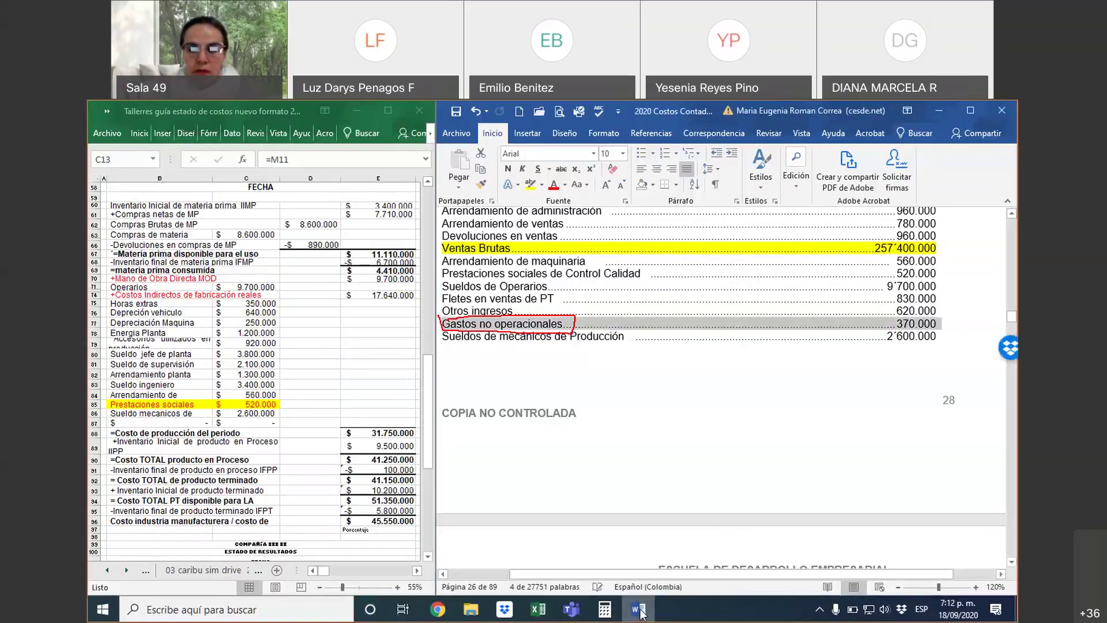
pyautogui.click(538, 609)
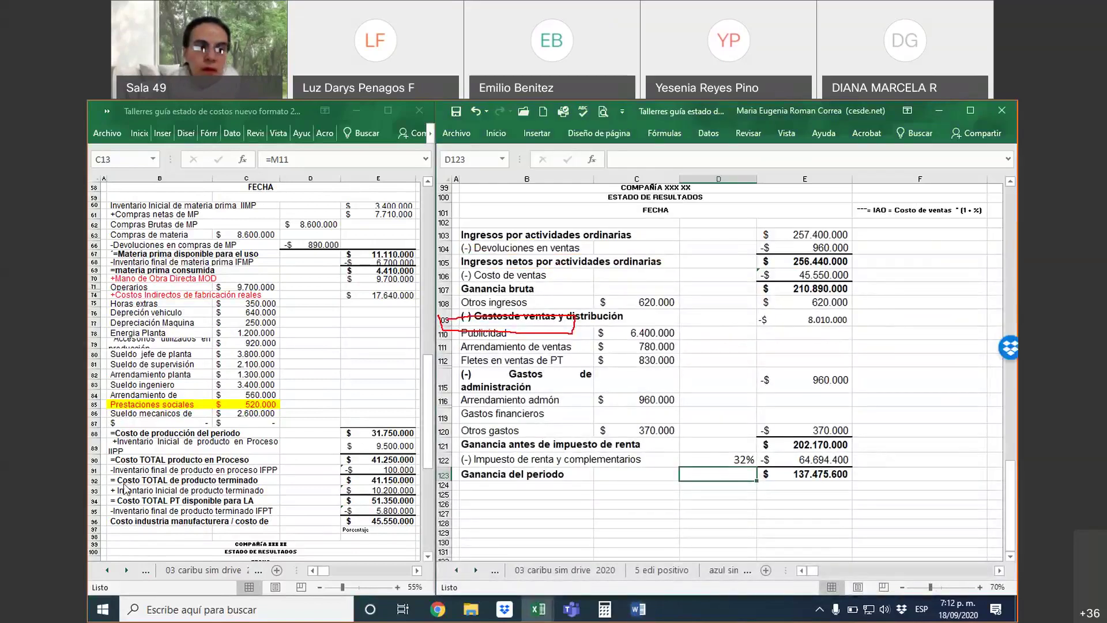
pyautogui.click(507, 324)
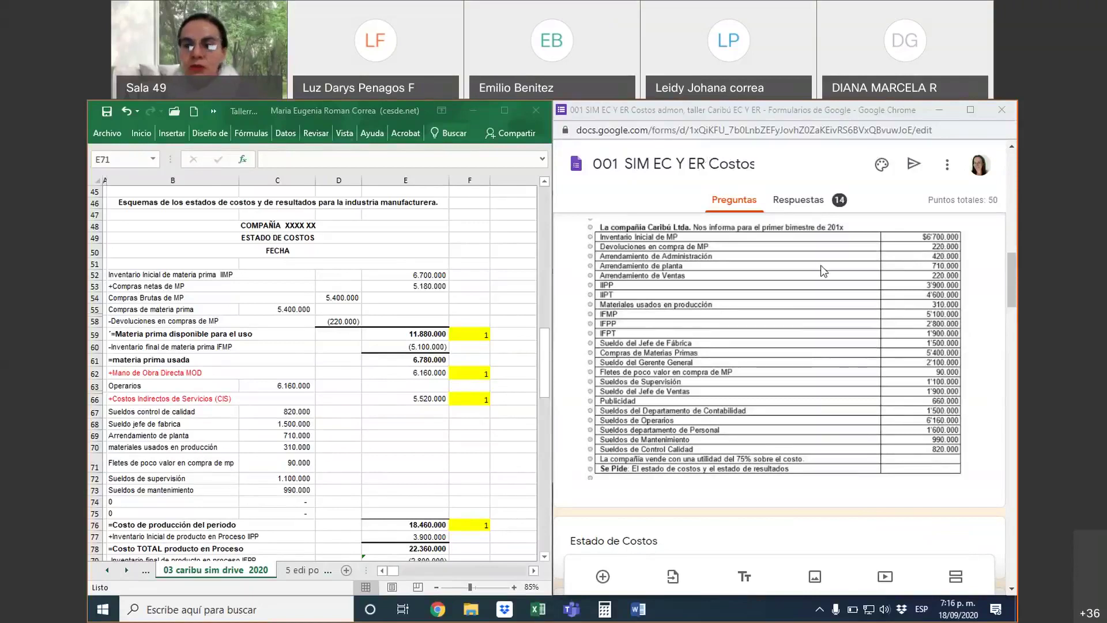
# Change the label in cell B66 of the Caribú cost statement to "+Costos Indirectos de Fabricación Reales (CIF)"
pyautogui.click(438, 274)
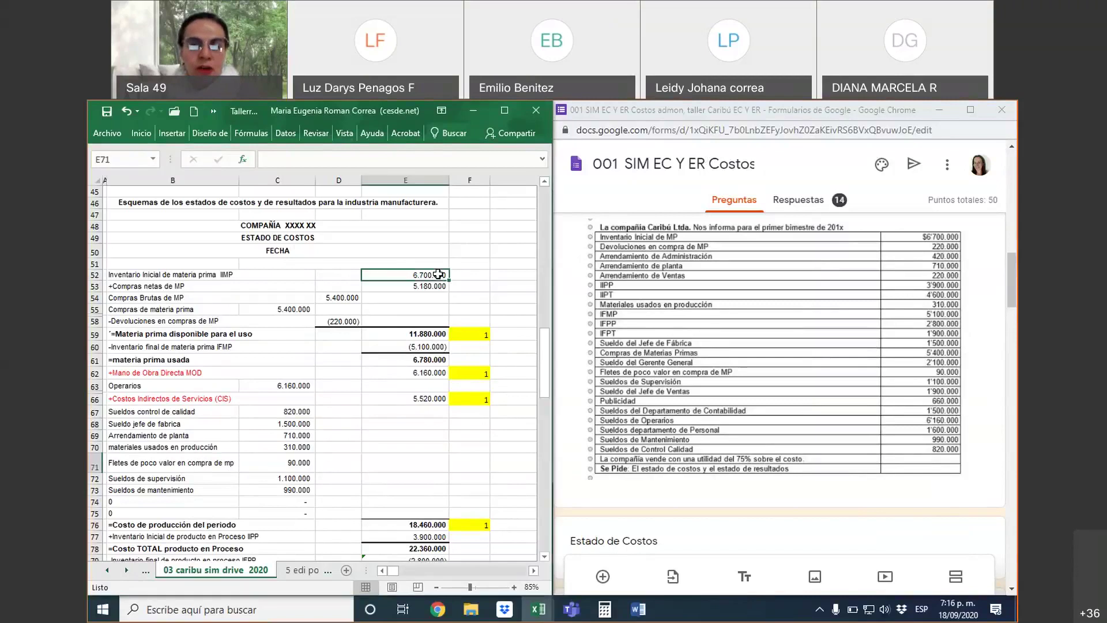
pyautogui.click(406, 359)
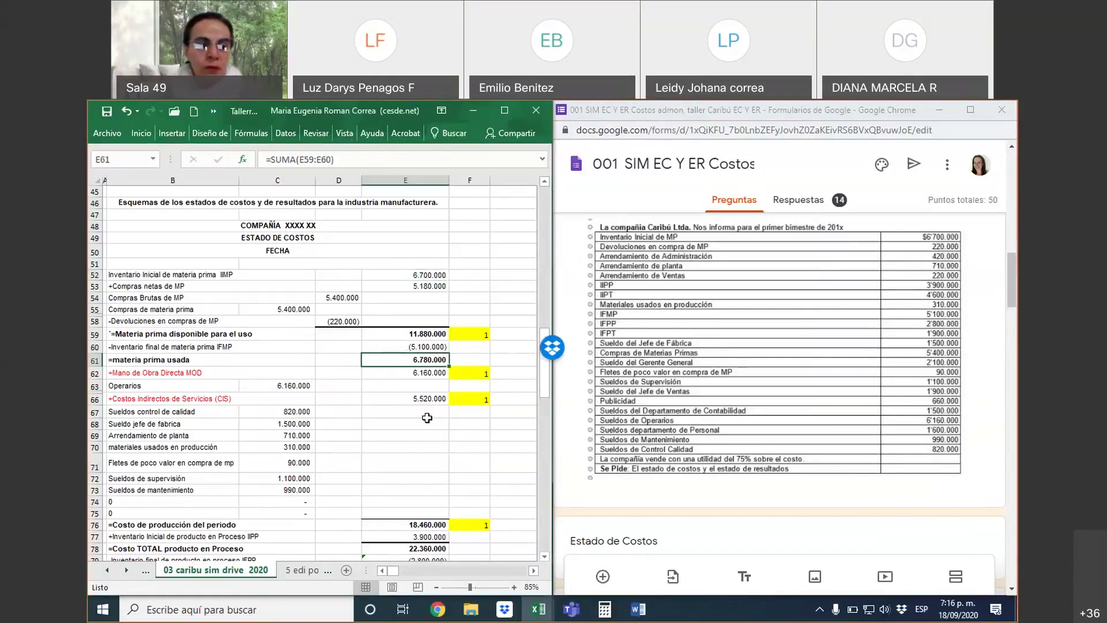
pyautogui.click(145, 400)
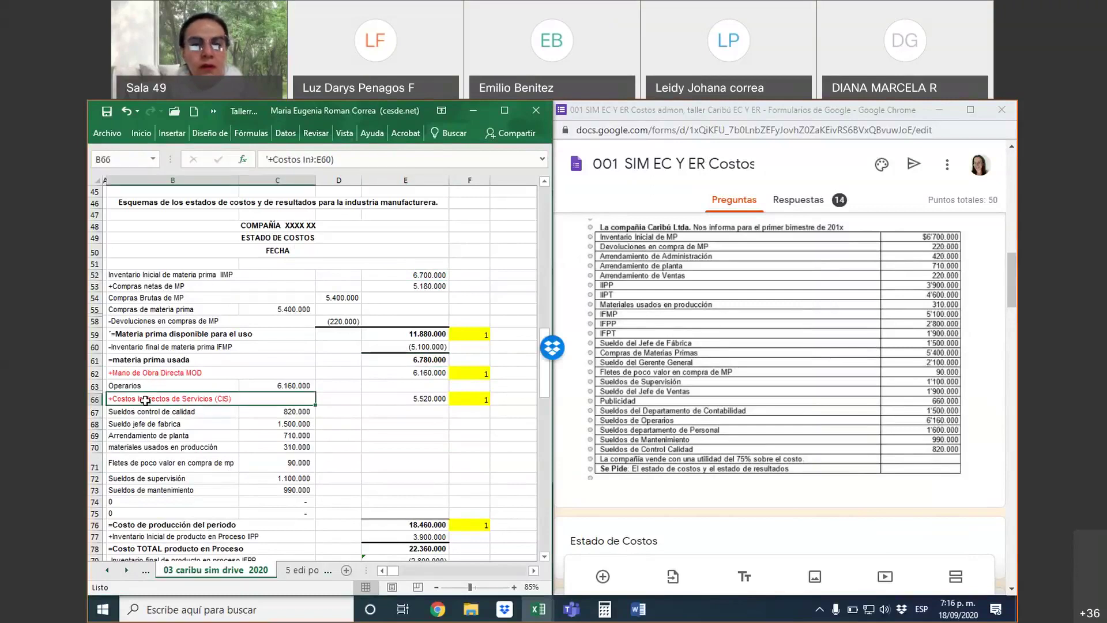
pyautogui.click(367, 167)
pyautogui.click(462, 158)
pyautogui.moveTo(420, 159); pyautogui.dragTo(359, 159)
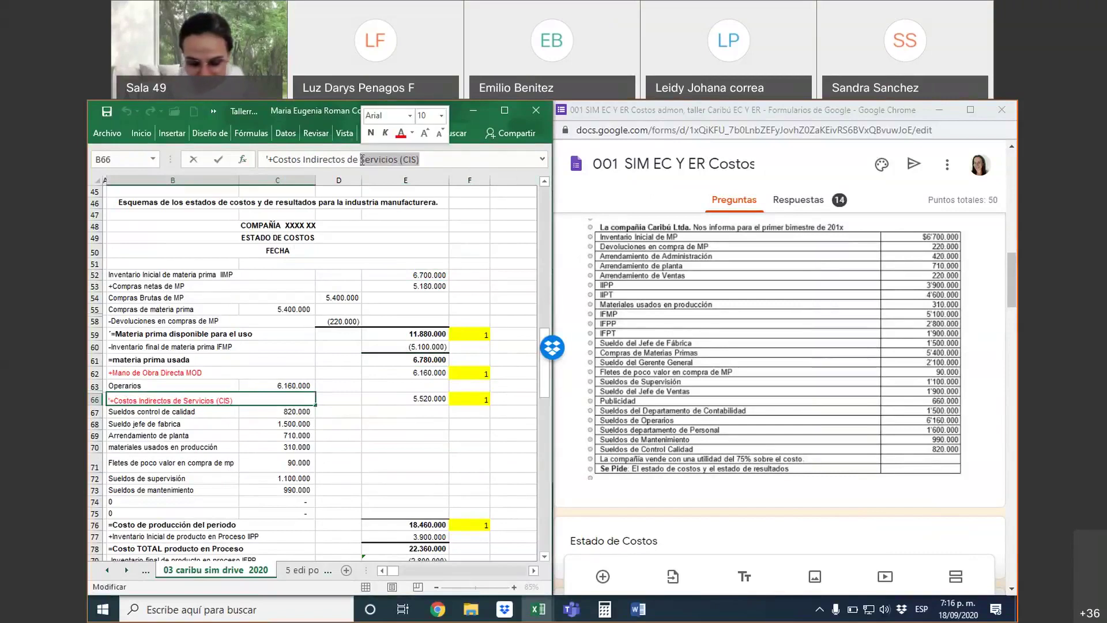
pyautogui.write('Fabrocac')
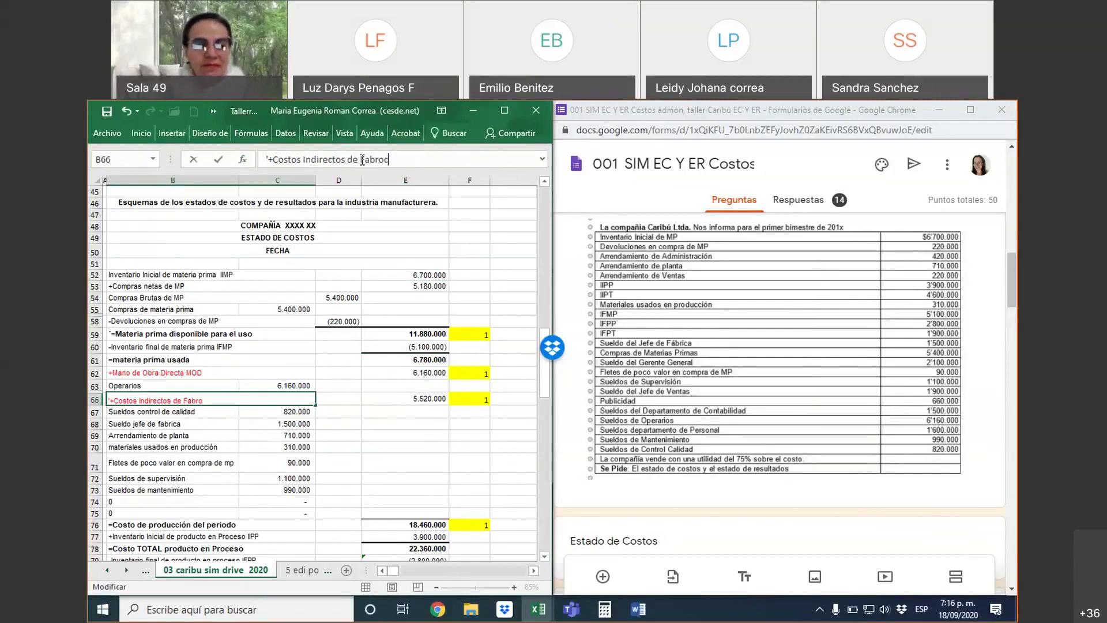
pyautogui.press('BackSpace')
pyautogui.press('BackSpace')
pyautogui.press('BackSpace')
pyautogui.press('BackSpace')
pyautogui.write('i')
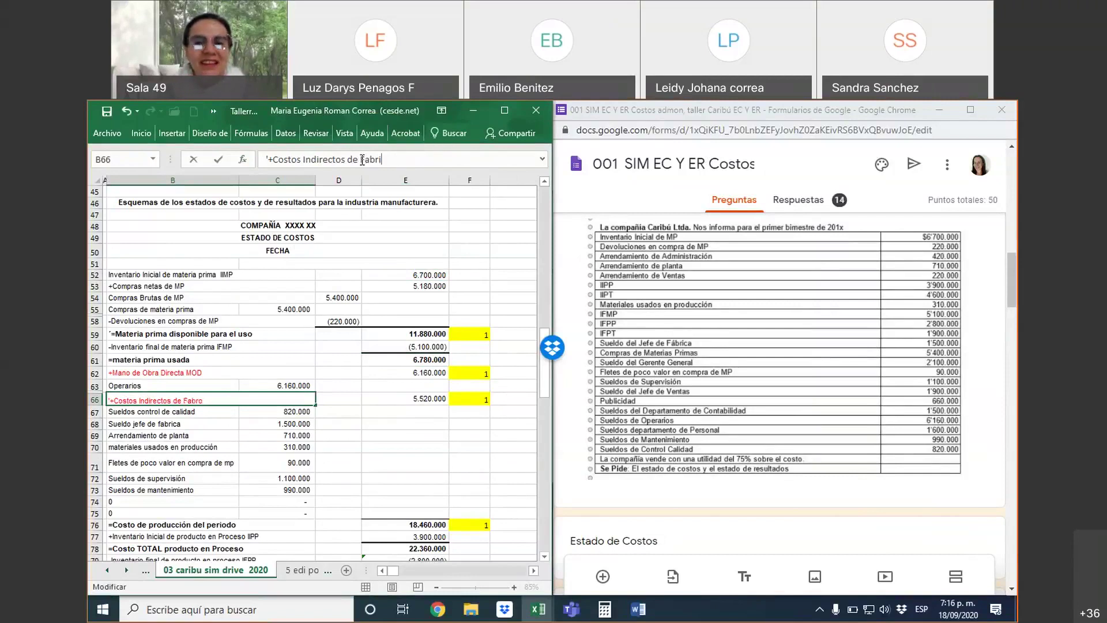
pyautogui.write('cación ')
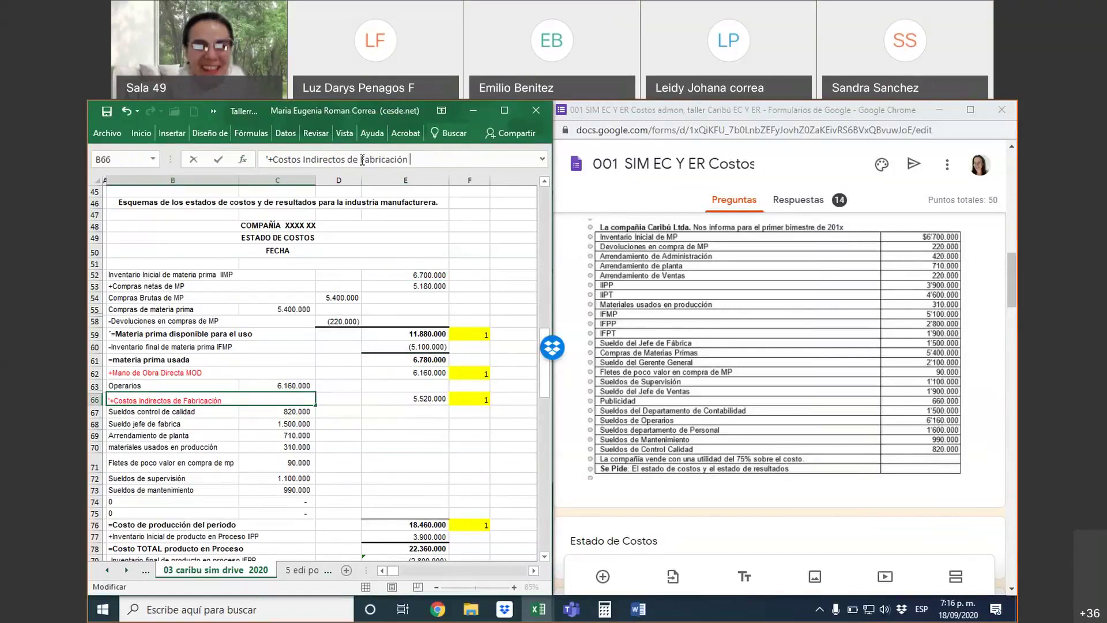
pyautogui.write('Reale')
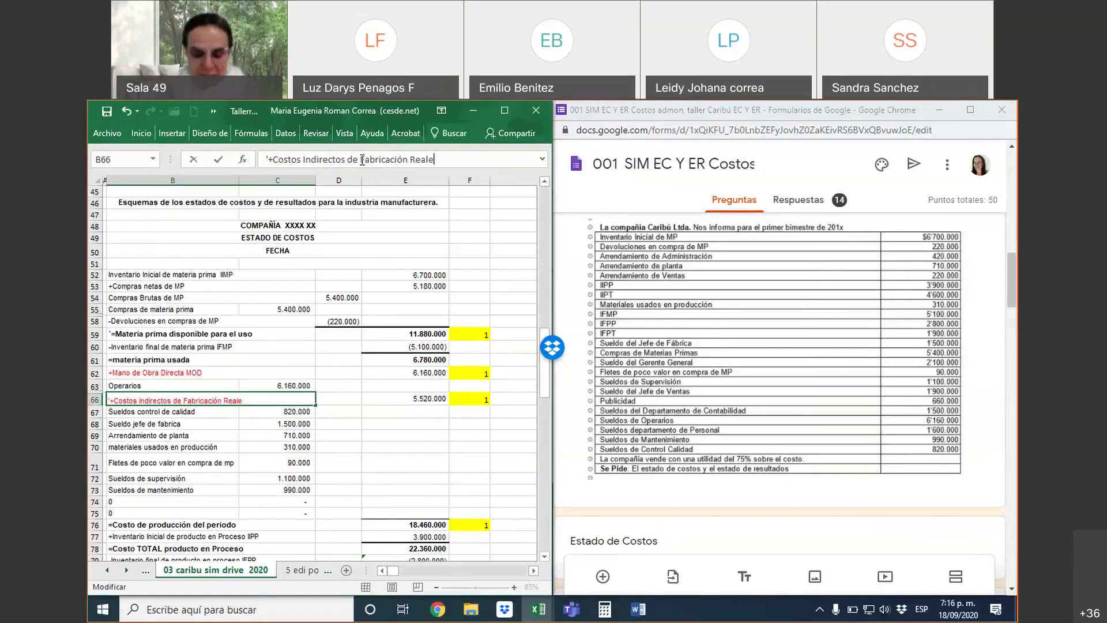
pyautogui.write('s (CIF')
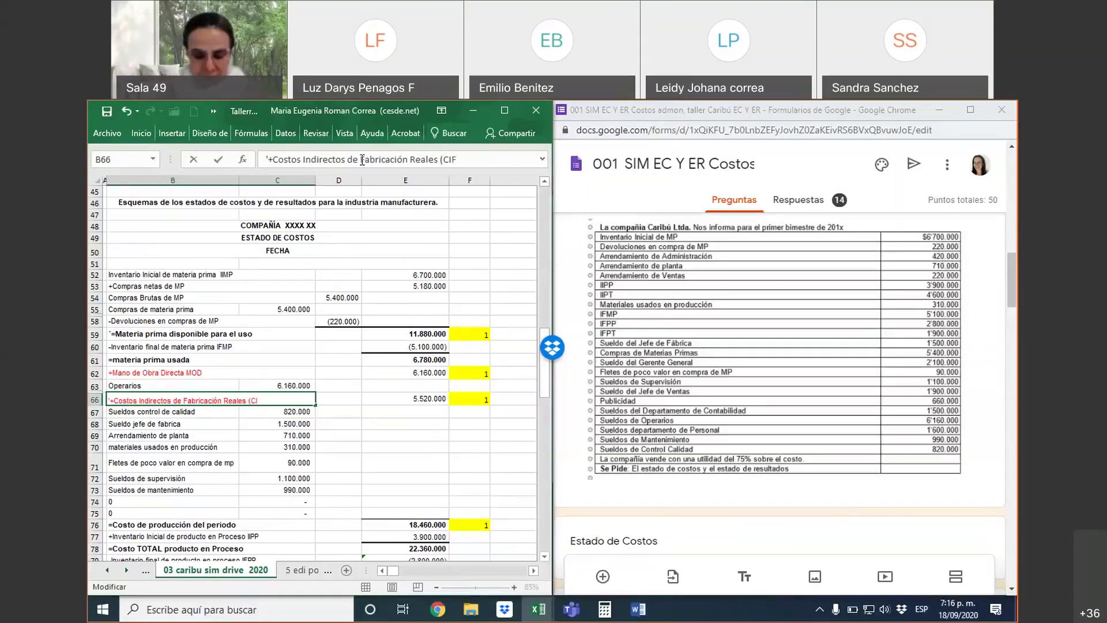
pyautogui.write(')')
pyautogui.press('Return')
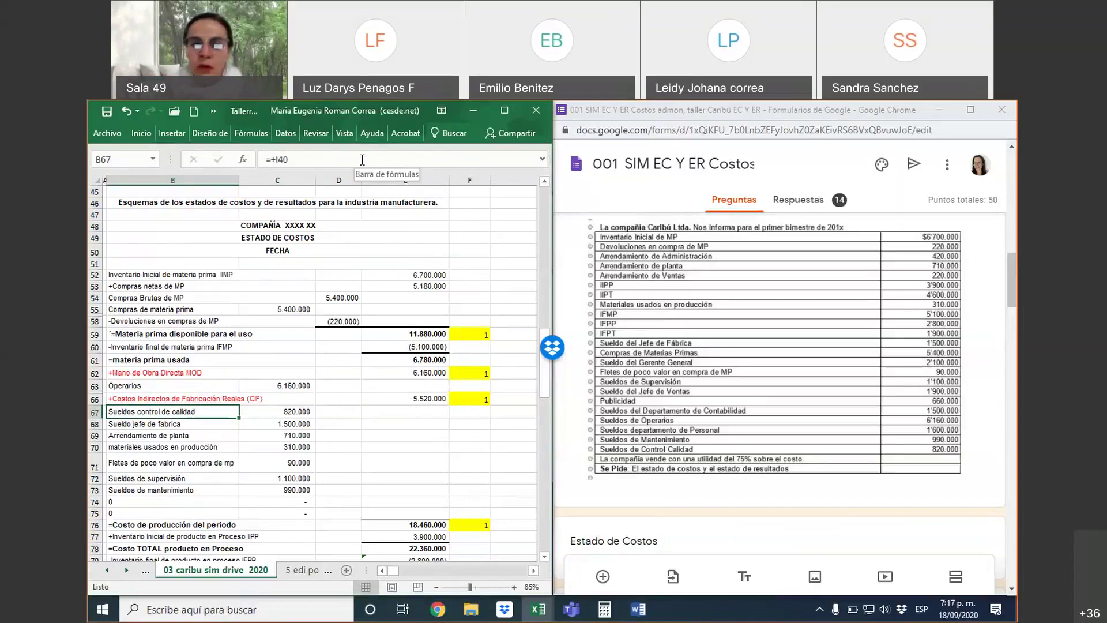
# Hide the empty rows 74 and 75 of the Caribú cost statement
pyautogui.moveTo(95, 502); pyautogui.dragTo(96, 511)
pyautogui.rightClick(97, 512)
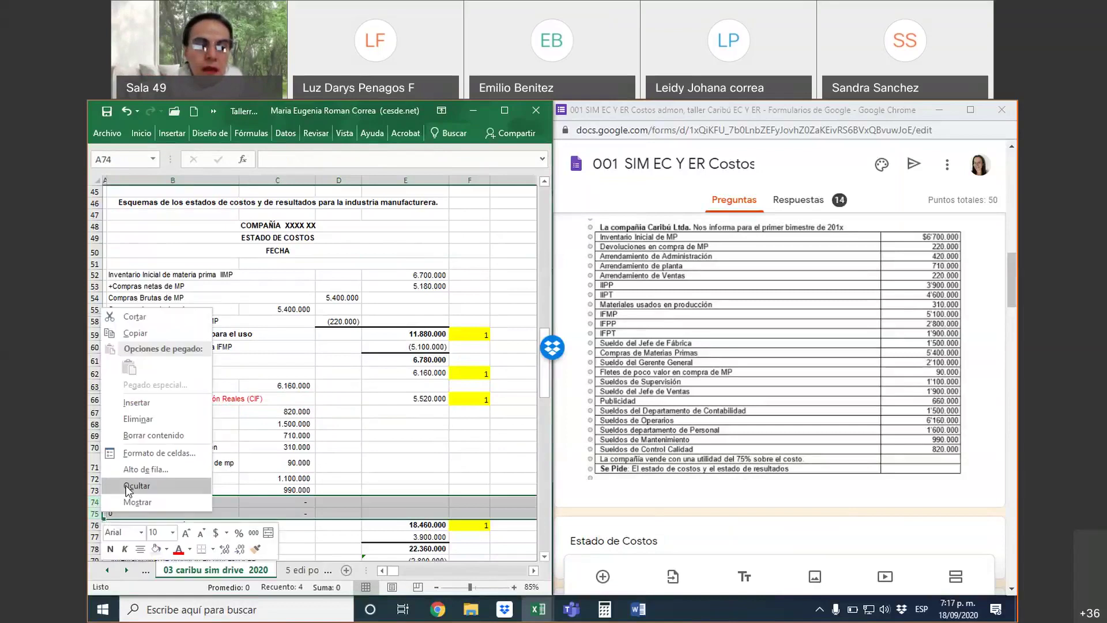
pyautogui.click(126, 487)
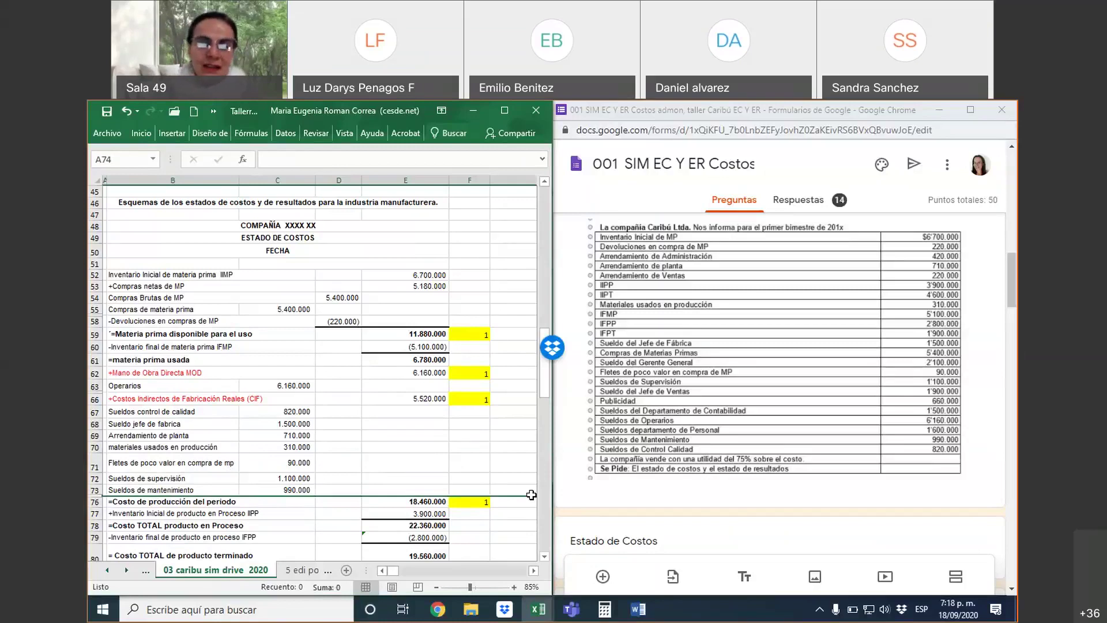
# Minimize the Excel workbook and the Google Forms window to bring up the Costos course page in Chrome
pyautogui.scroll(1, 381, 354)
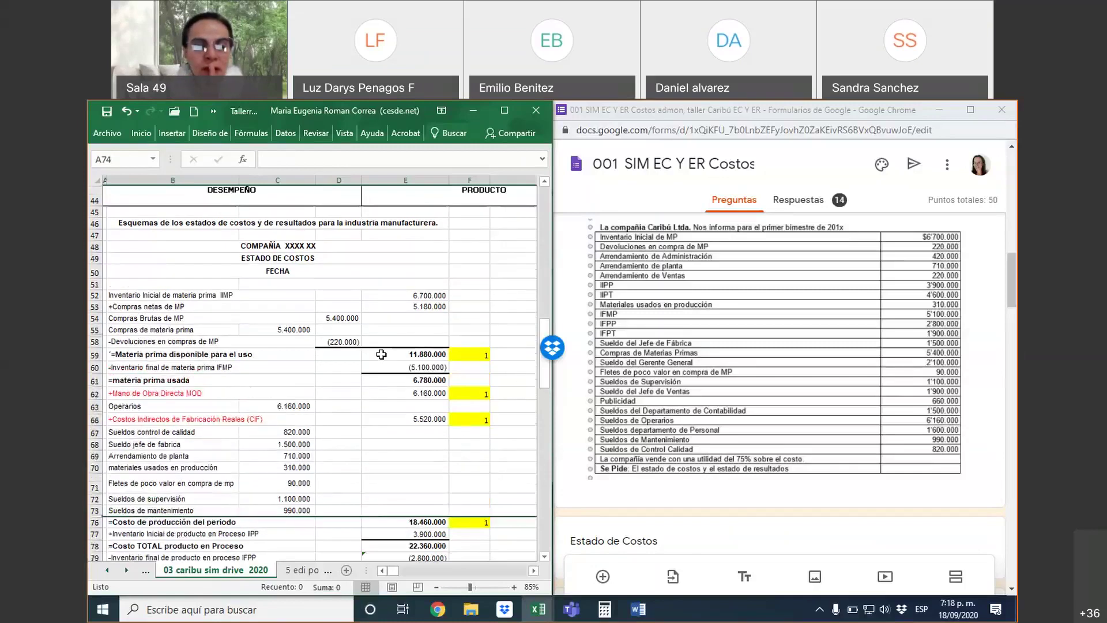
pyautogui.scroll(6, 381, 354)
pyautogui.scroll(-5, 391, 344)
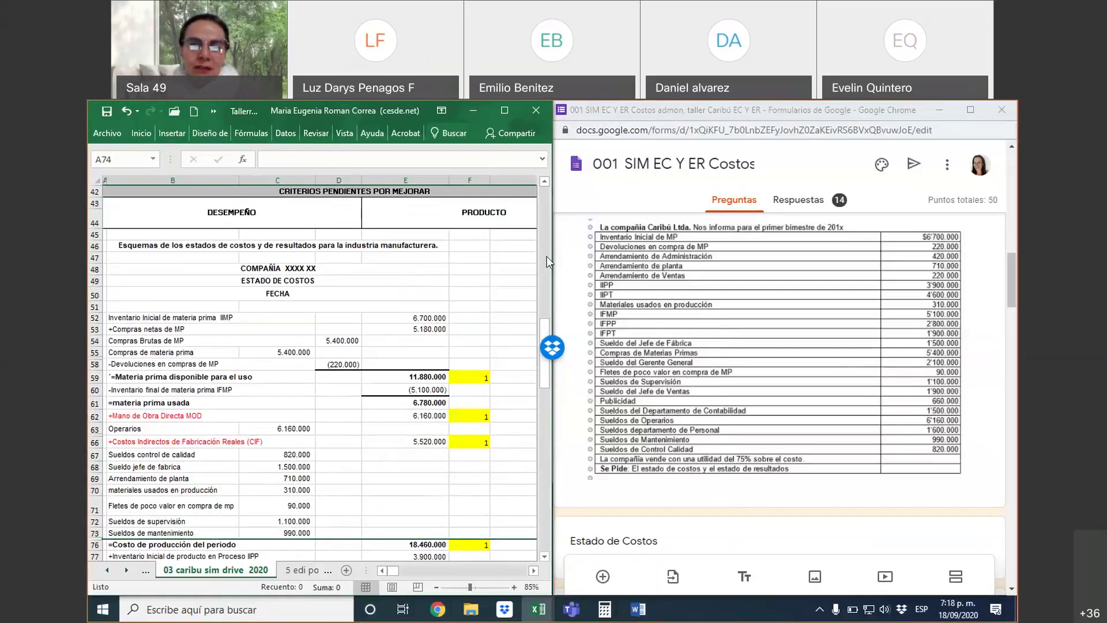
pyautogui.hotkey('alt', 'Tab')
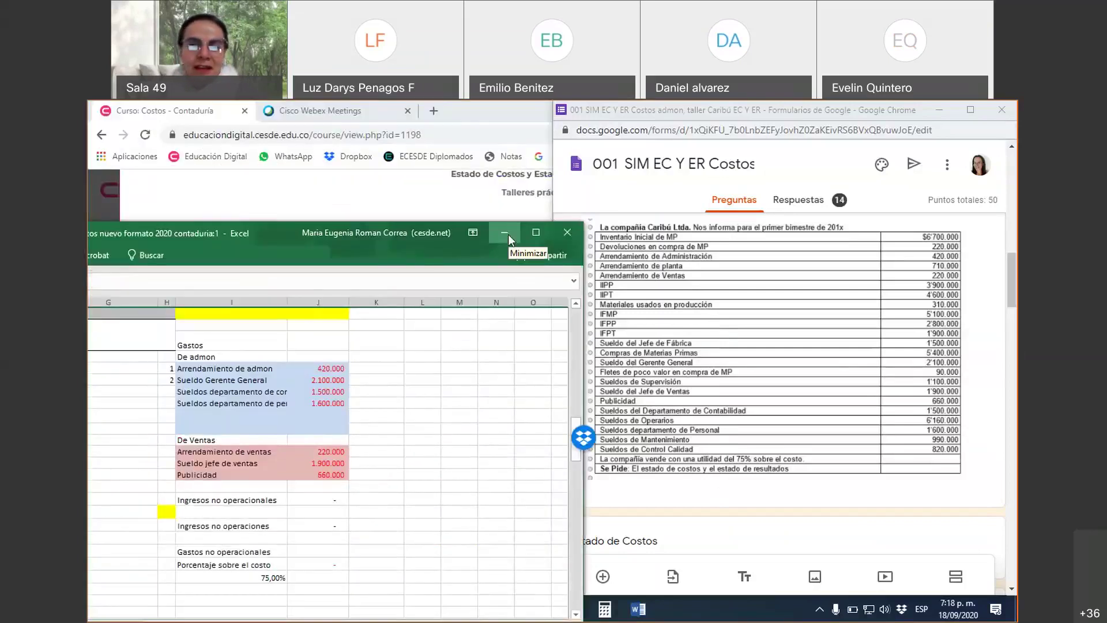
pyautogui.click(504, 232)
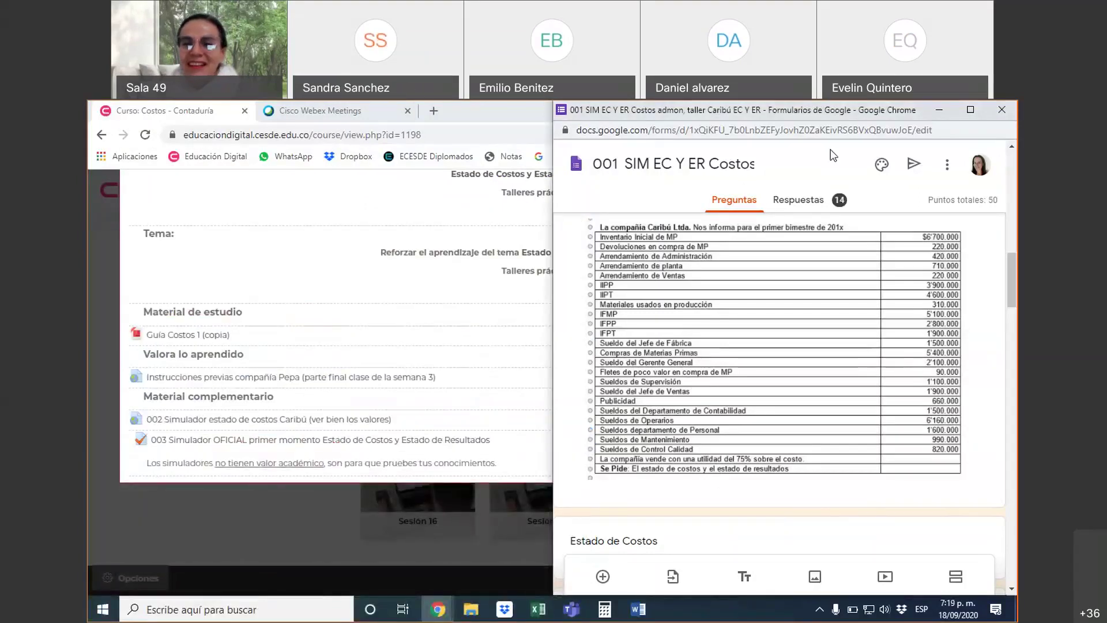
pyautogui.click(942, 109)
# Close Sesión 4 on the course page and open Sesión 3 at its "001 Simulador estado de costos Fuentes" material
pyautogui.scroll(5, 576, 384)
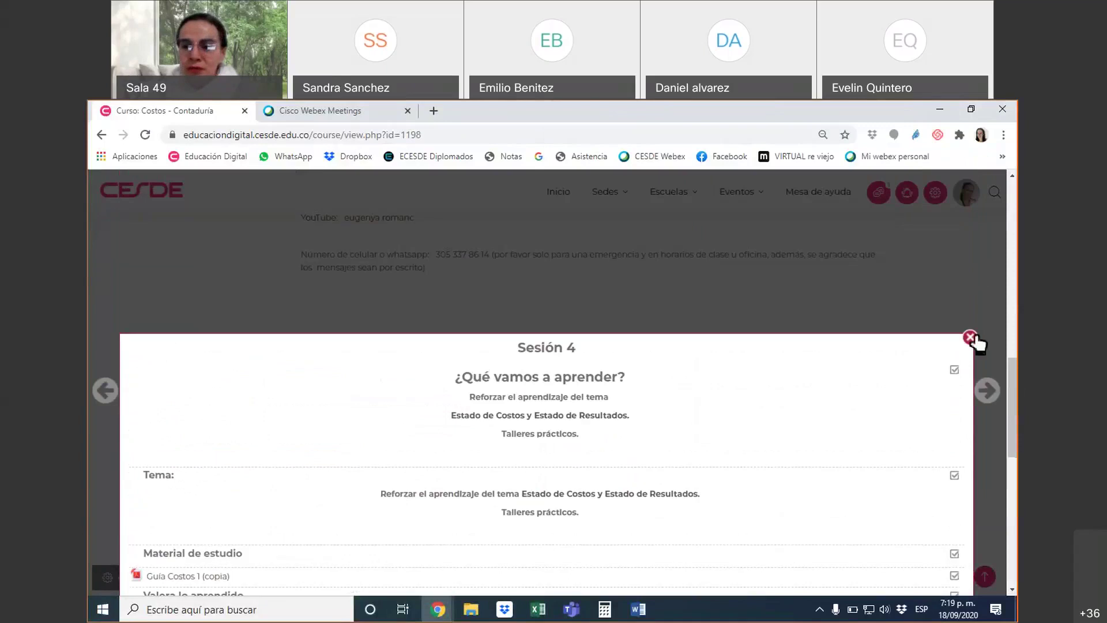
pyautogui.click(971, 338)
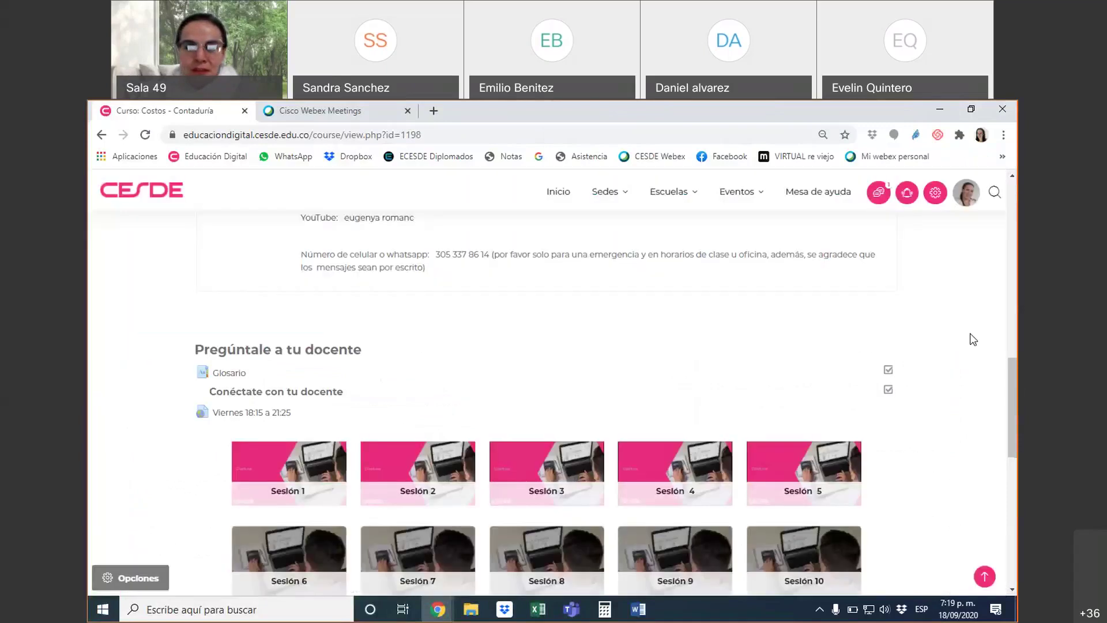
pyautogui.click(554, 484)
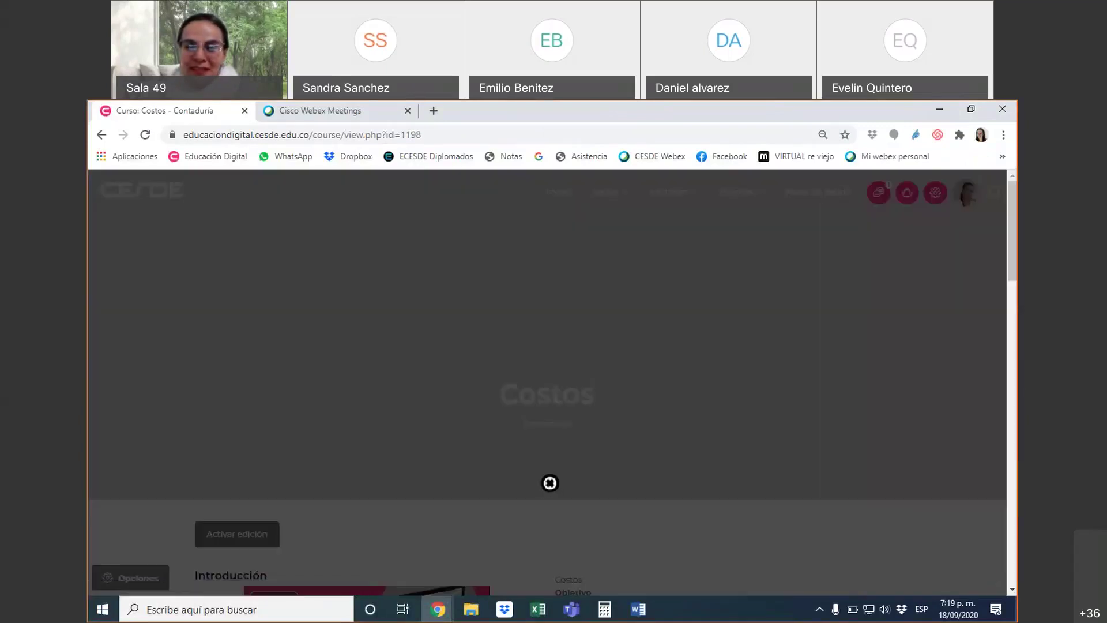
pyautogui.scroll(-5, 549, 483)
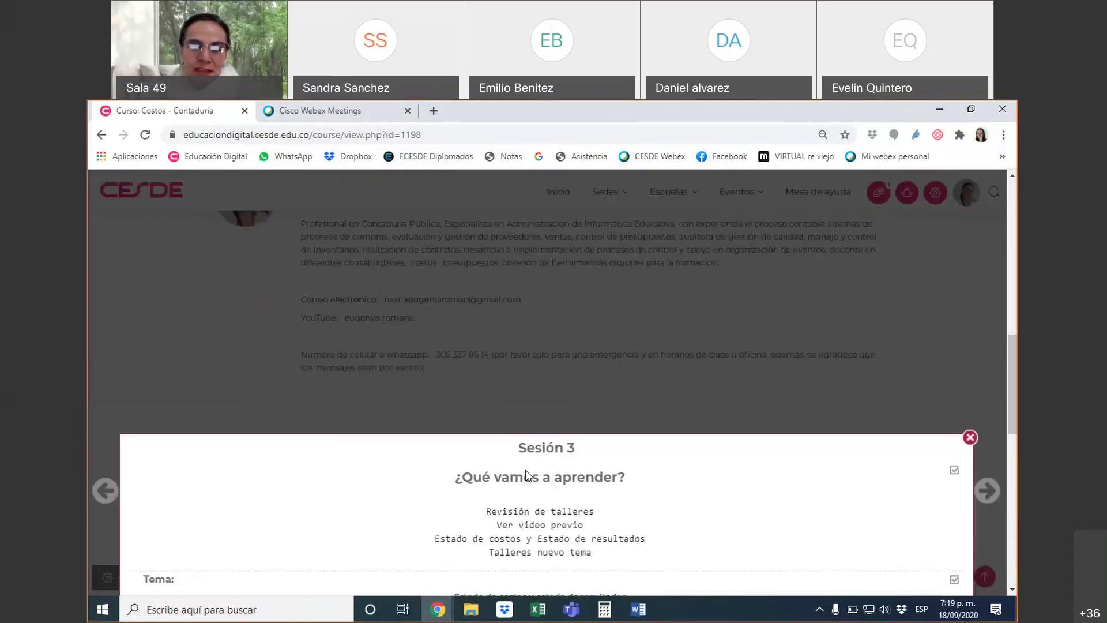
pyautogui.scroll(-5, 524, 469)
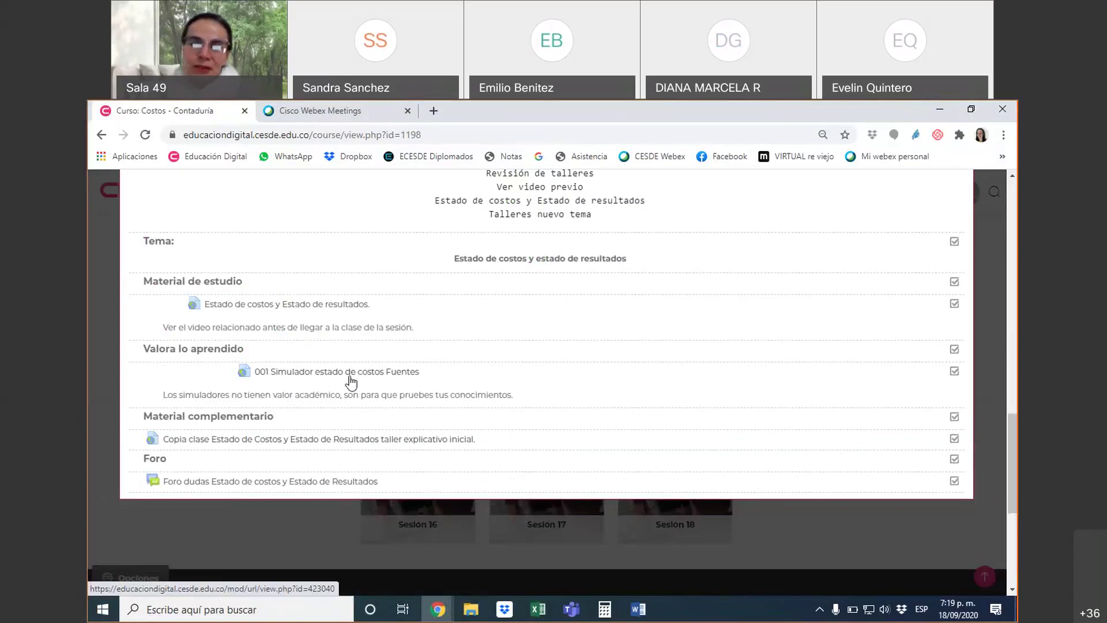
# Switch to the Excel workbook and open the "02 Fuentes sim drv 2020" sheet at its cost statement
pyautogui.click(537, 611)
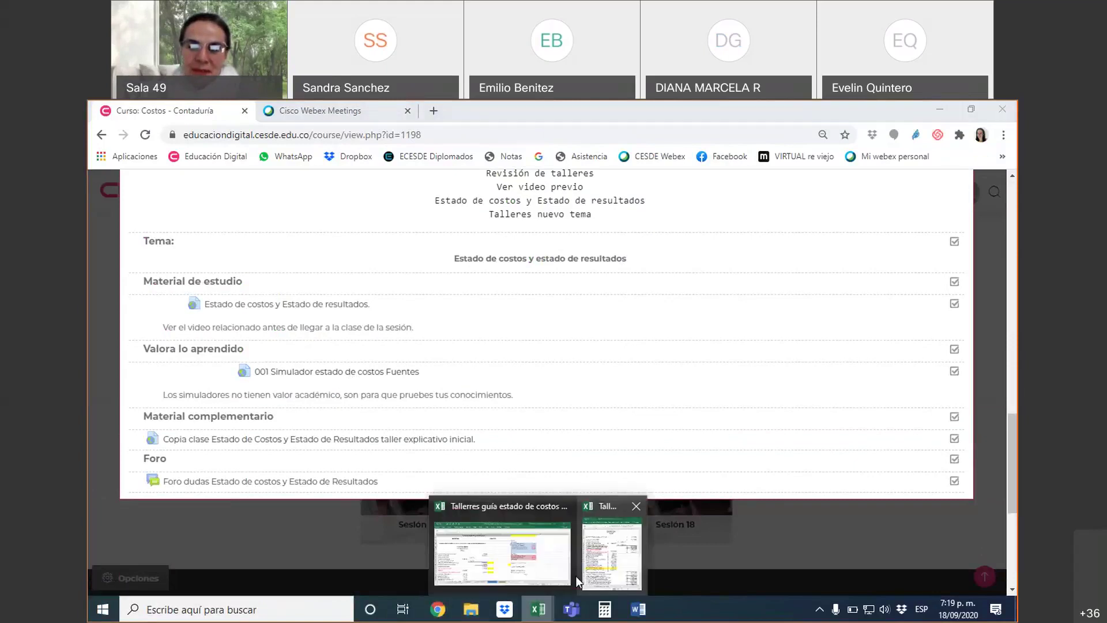
pyautogui.click(530, 554)
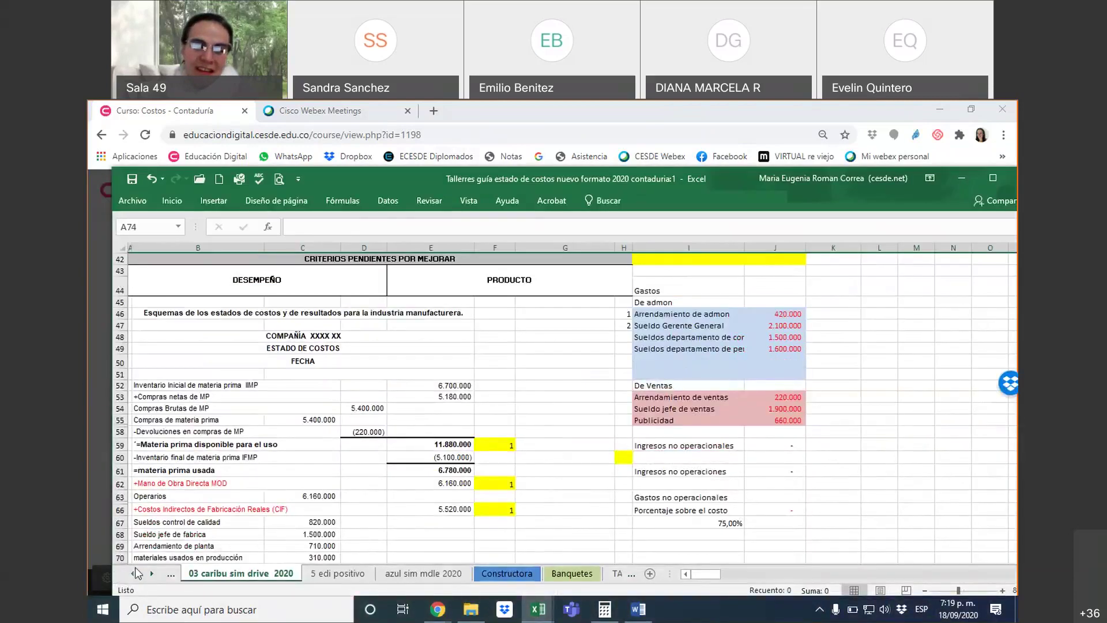
pyautogui.click(135, 573)
pyautogui.click(133, 574)
pyautogui.click(132, 574)
pyautogui.click(131, 575)
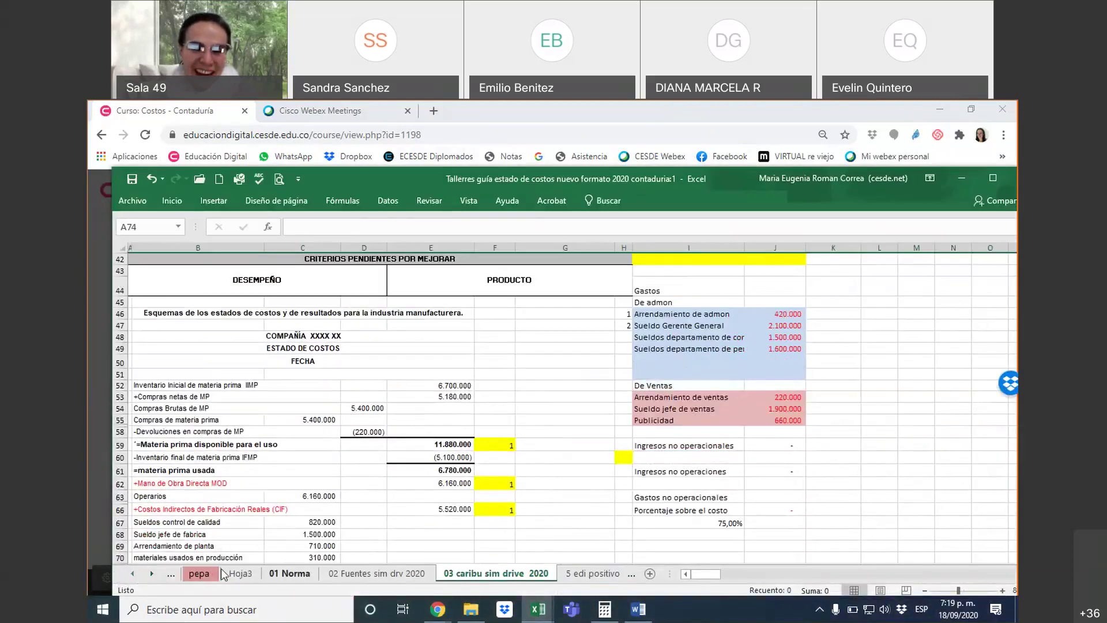
pyautogui.click(360, 574)
pyautogui.scroll(-1, 490, 375)
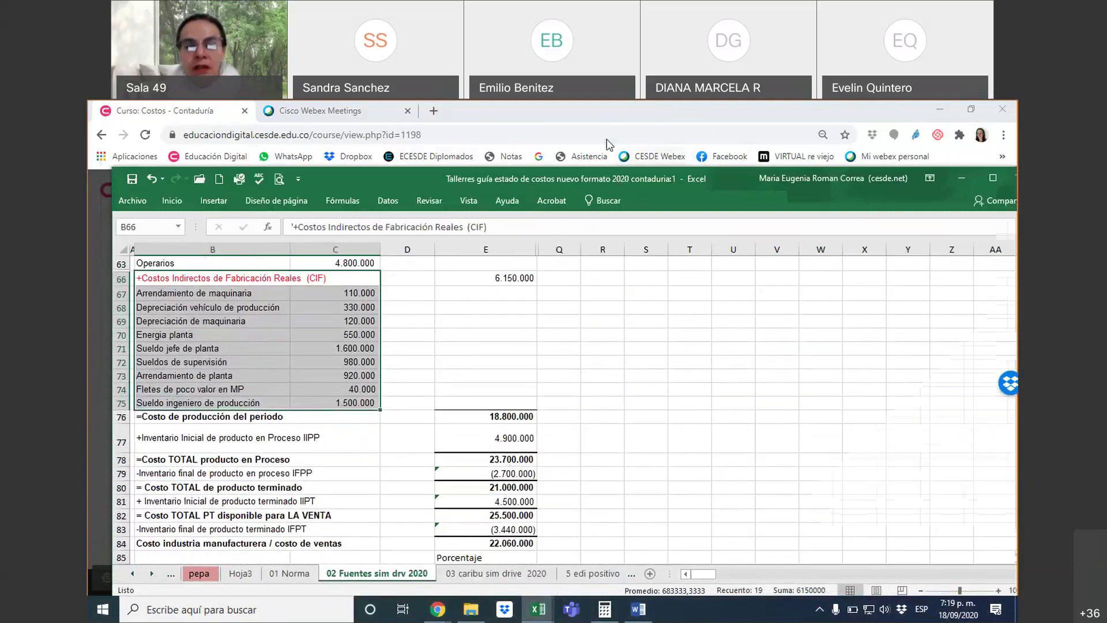
pyautogui.scroll(-1, 567, 462)
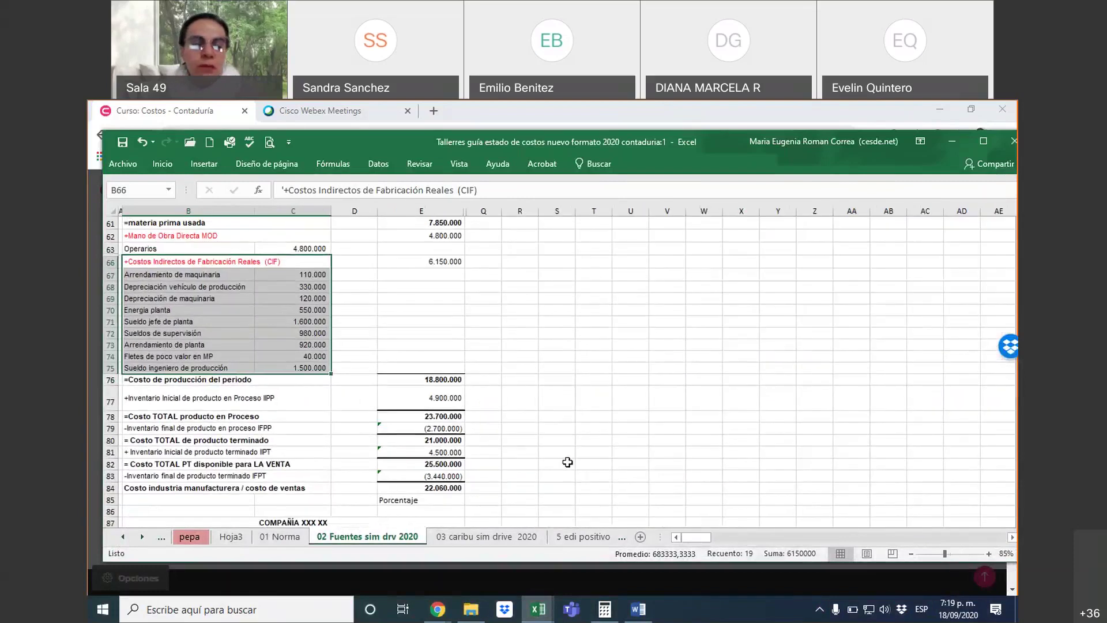
pyautogui.click(558, 453)
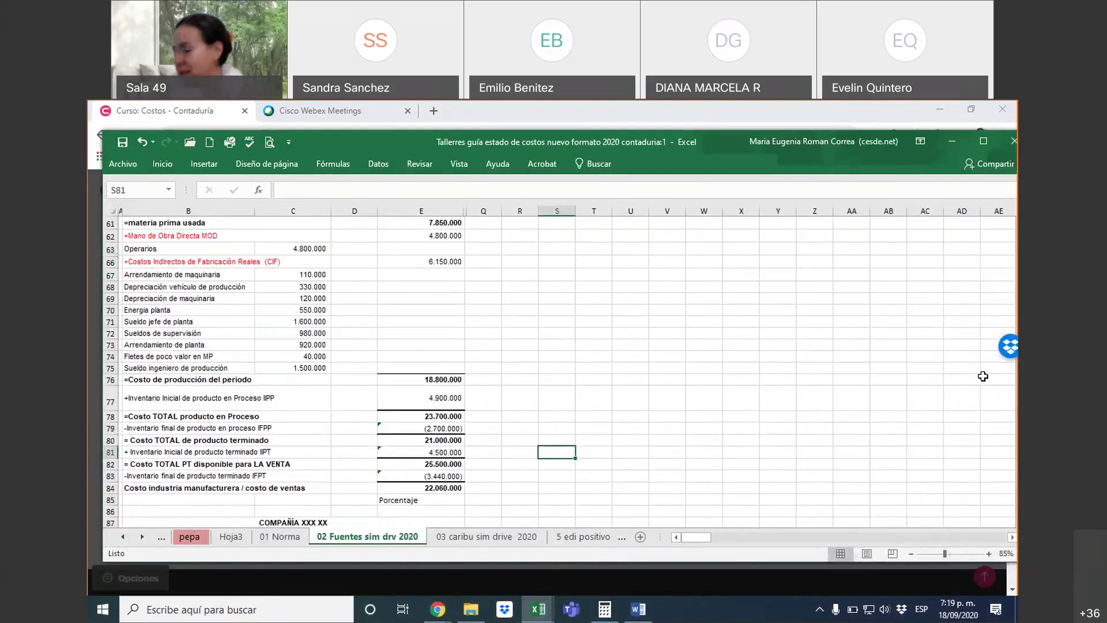
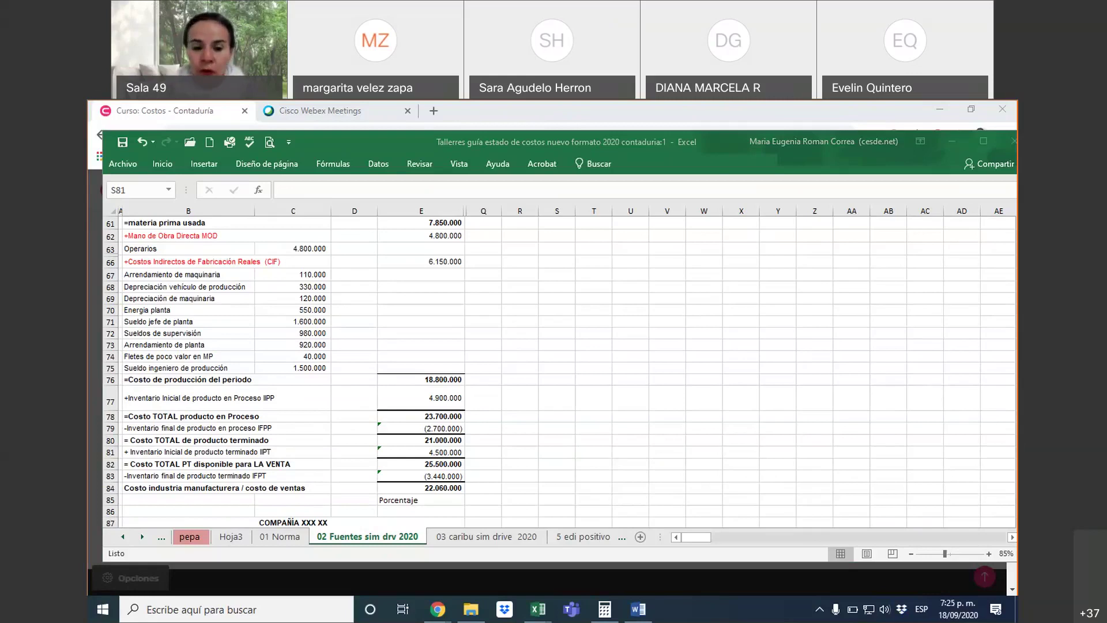
pyautogui.click(746, 300)
pyautogui.click(569, 467)
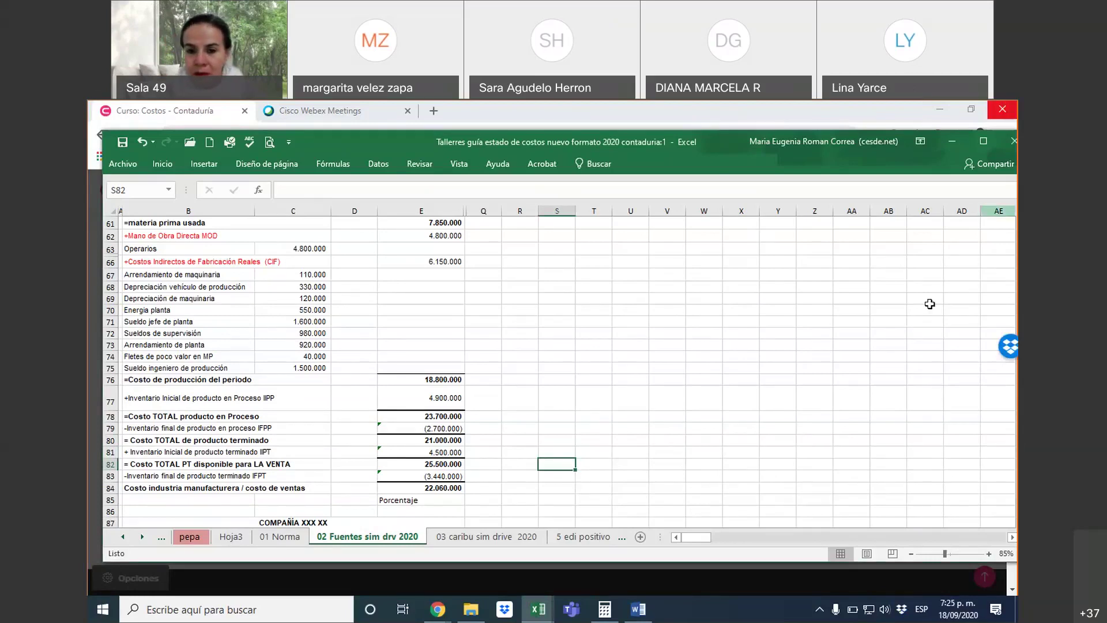
# Hide the empty rows 56 and 57 of the Fuentes cost statement
pyautogui.click(599, 290)
pyautogui.scroll(1, 601, 291)
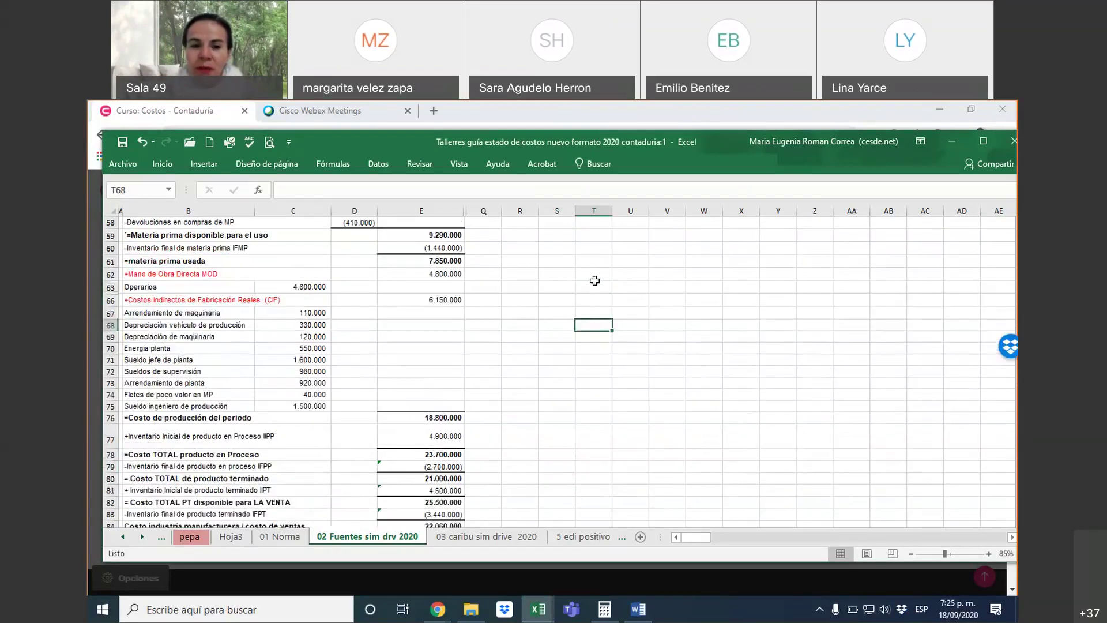
pyautogui.scroll(3, 594, 281)
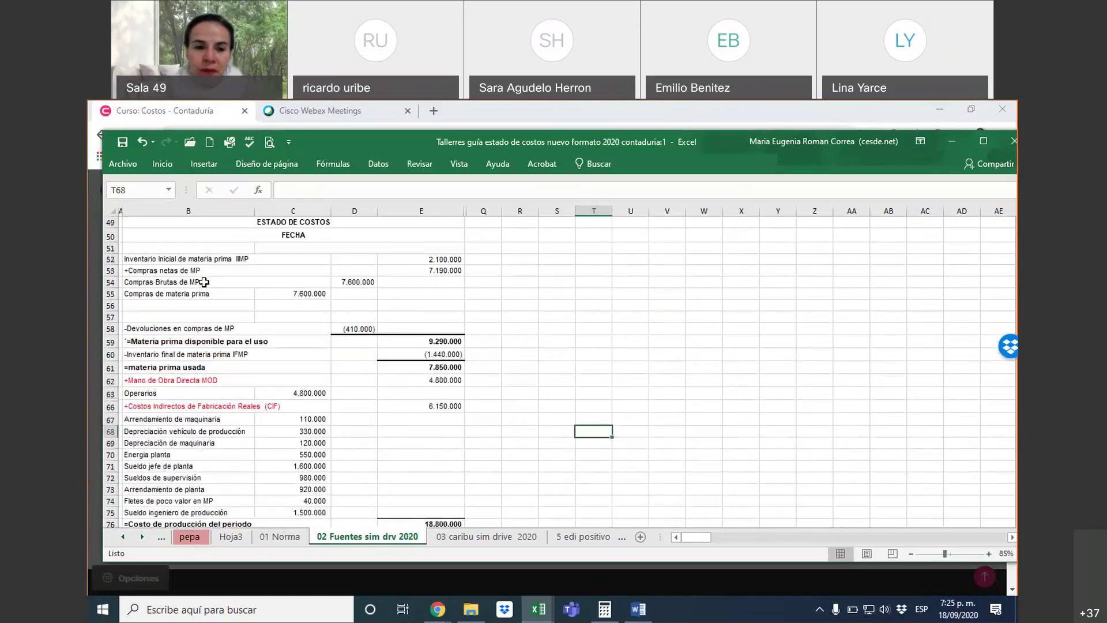
pyautogui.moveTo(110, 306); pyautogui.dragTo(145, 316)
pyautogui.rightClick(145, 317)
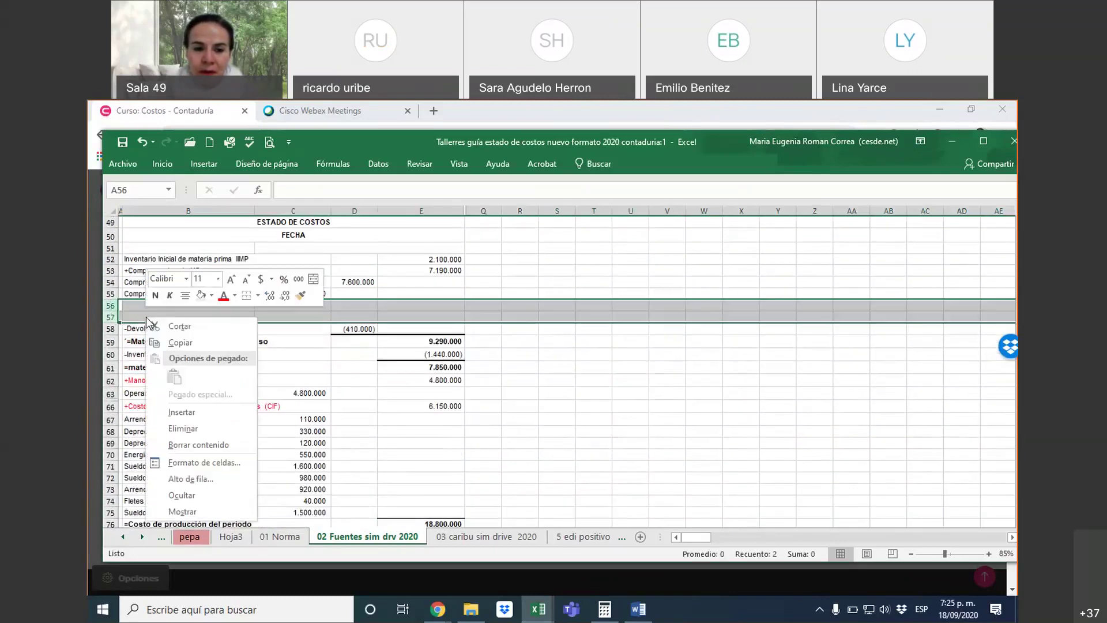
pyautogui.click(216, 492)
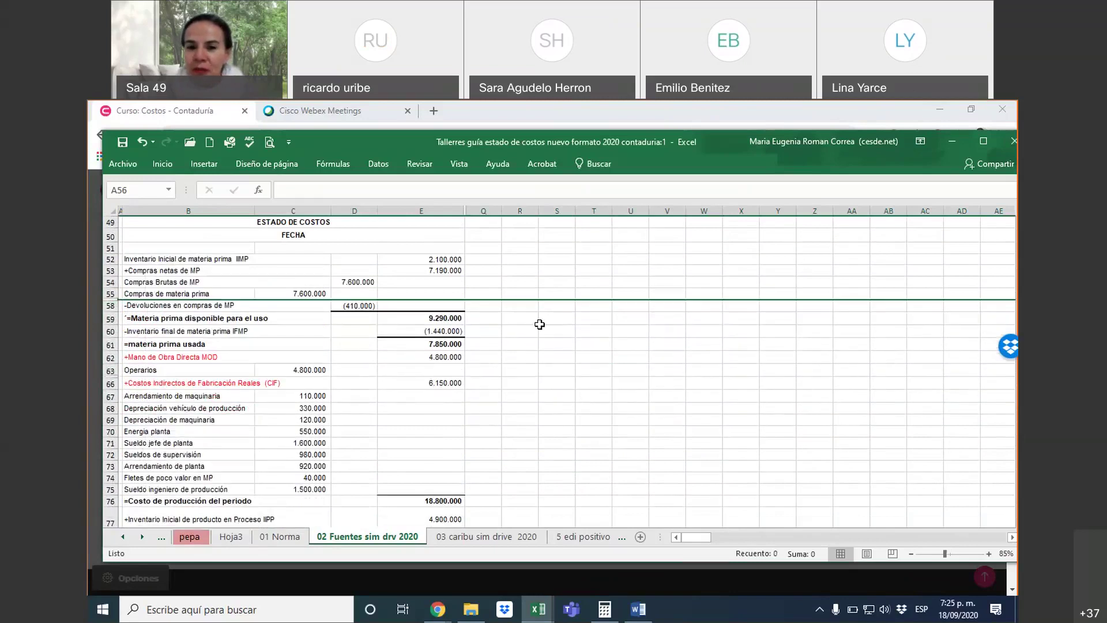
pyautogui.click(582, 344)
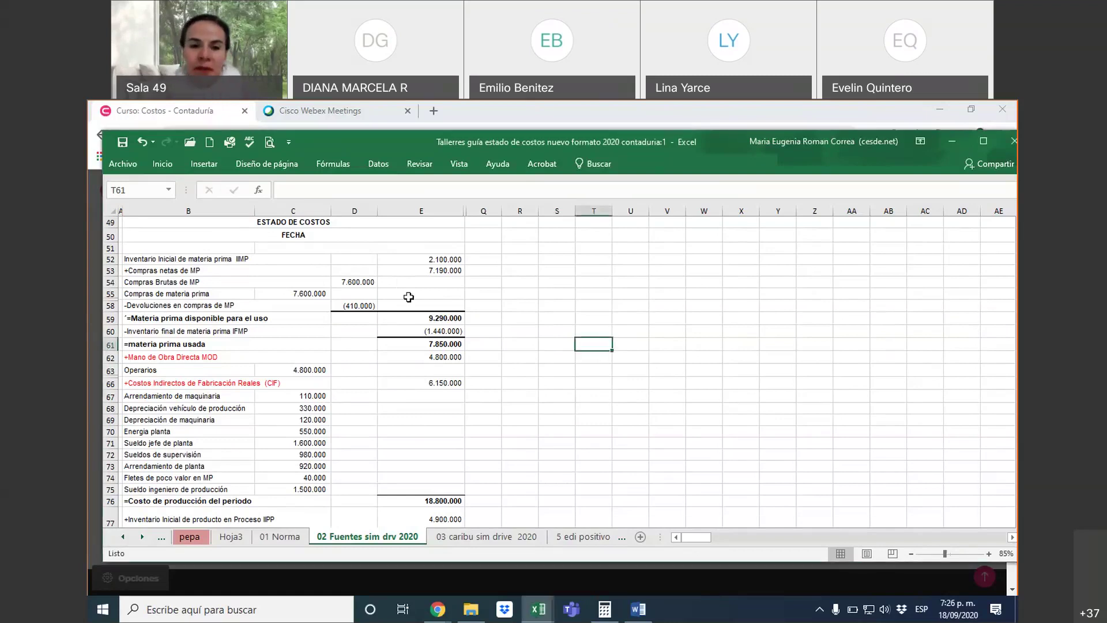
# Examine the raw material section of the Fuentes cost statement, ending on the formula of the initial raw material inventory amount
pyautogui.scroll(-1, 403, 288)
pyautogui.scroll(2, 407, 293)
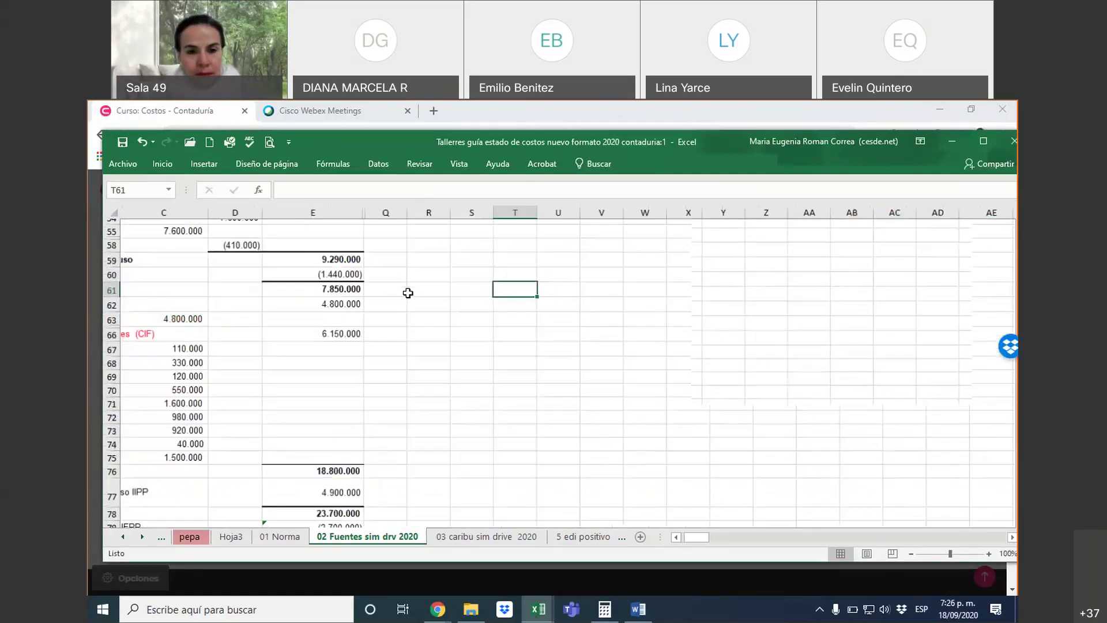
pyautogui.click(343, 292)
pyautogui.press('Left')
pyautogui.press('Left')
pyautogui.press('Left')
pyautogui.press('Left')
pyautogui.press('Left')
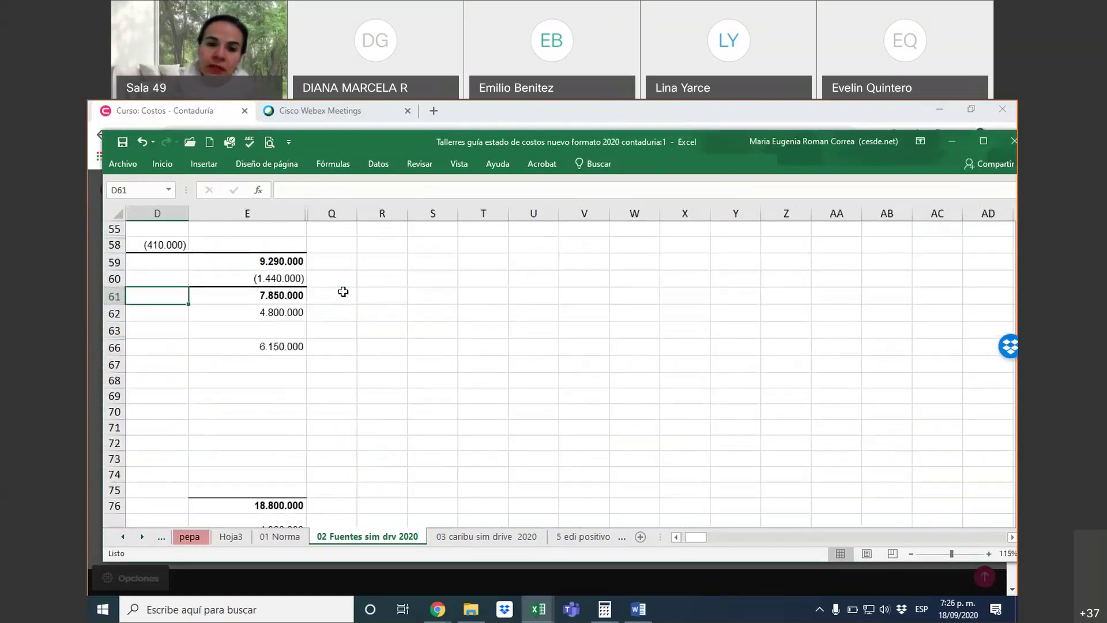
pyautogui.press('Up')
pyautogui.press('Up')
pyautogui.press('Up')
pyautogui.press('Up')
pyautogui.press('Up')
pyautogui.press('Up')
pyautogui.scroll(1, 343, 292)
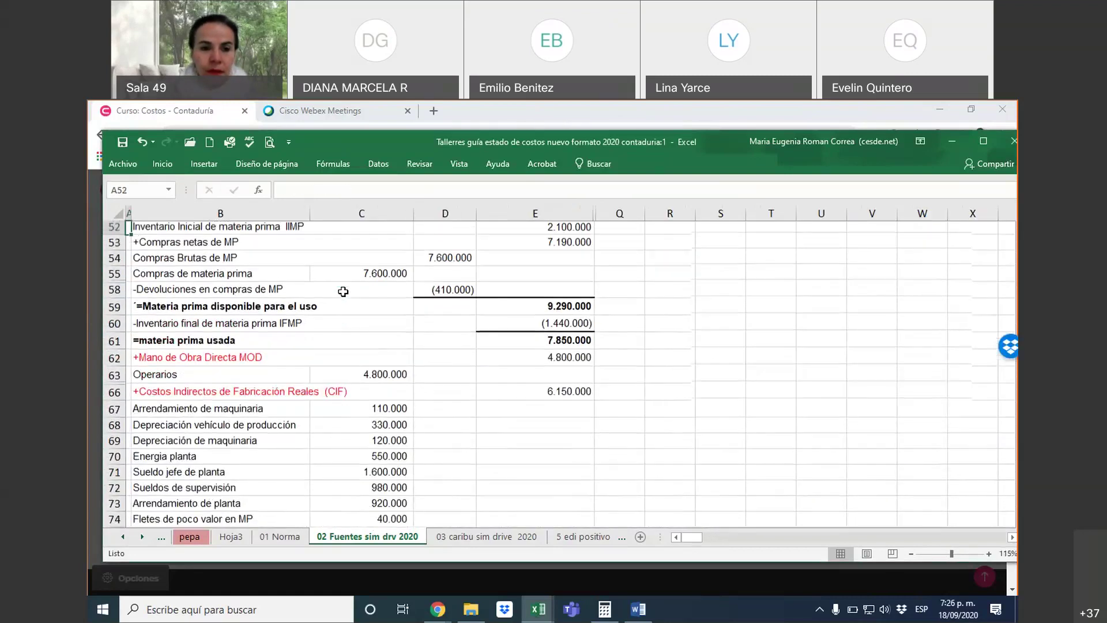
pyautogui.press('Up')
pyautogui.press('Right')
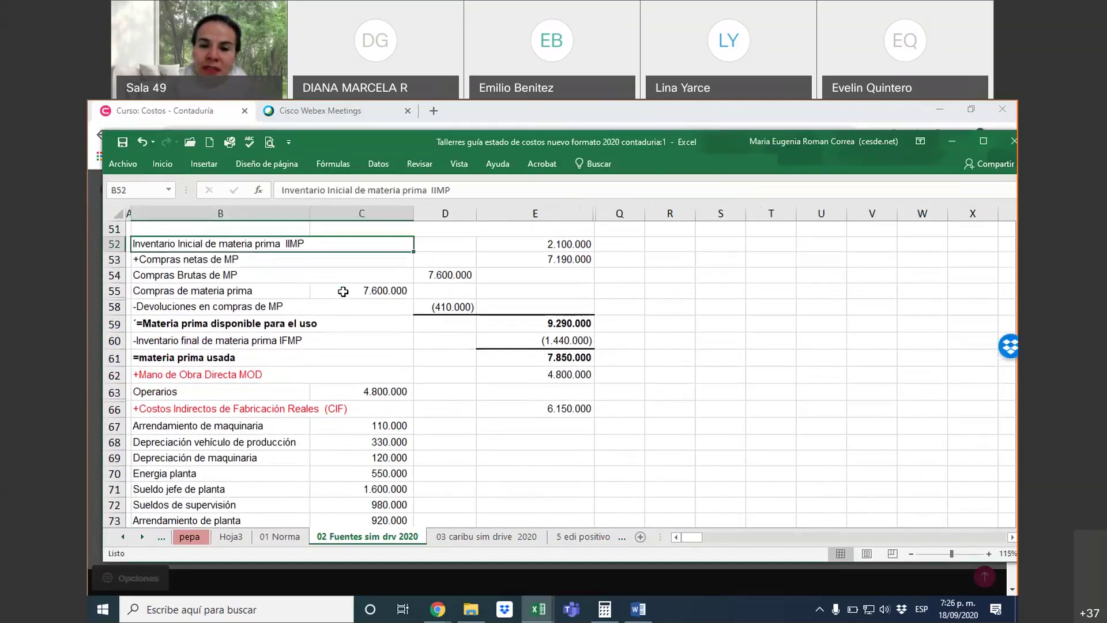
pyautogui.press('Right')
pyautogui.press('Right')
pyautogui.press('Down')
pyautogui.press('Up')
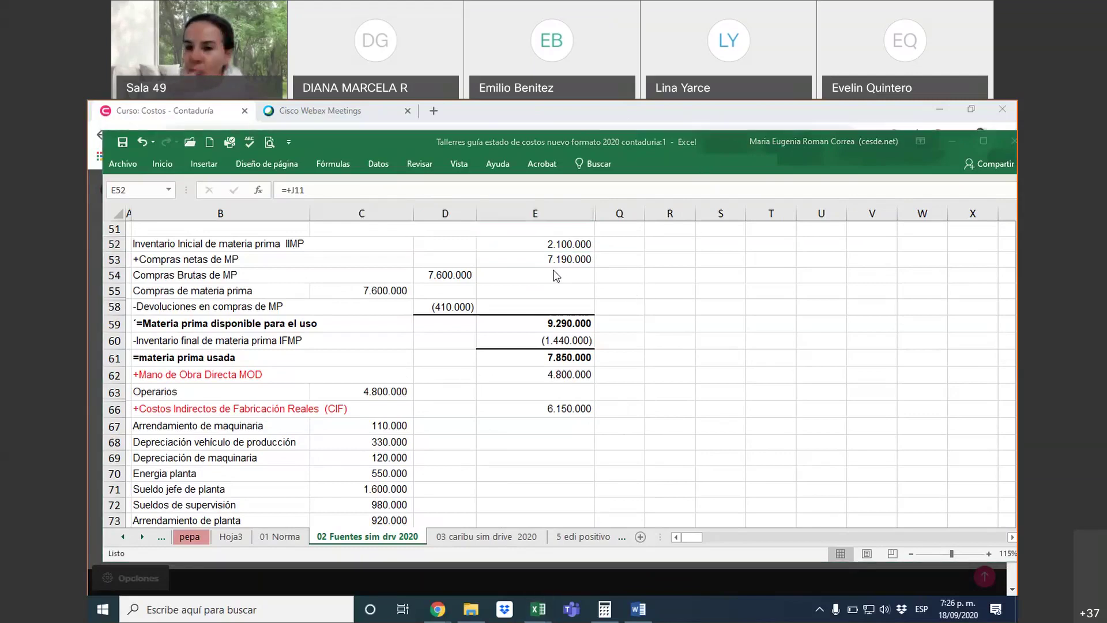
# Center the labels of the initial raw material inventory and net purchases rows and shade both rows light beige through column E
pyautogui.click(444, 259)
pyautogui.moveTo(150, 259); pyautogui.dragTo(576, 241)
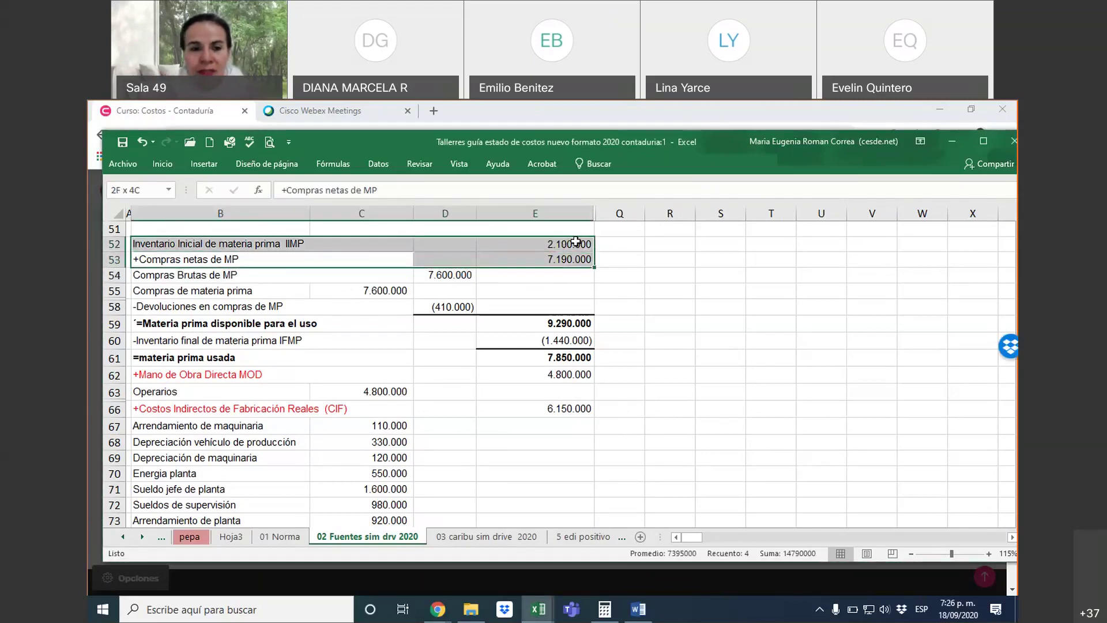
pyautogui.rightClick(242, 253)
pyautogui.click(285, 229)
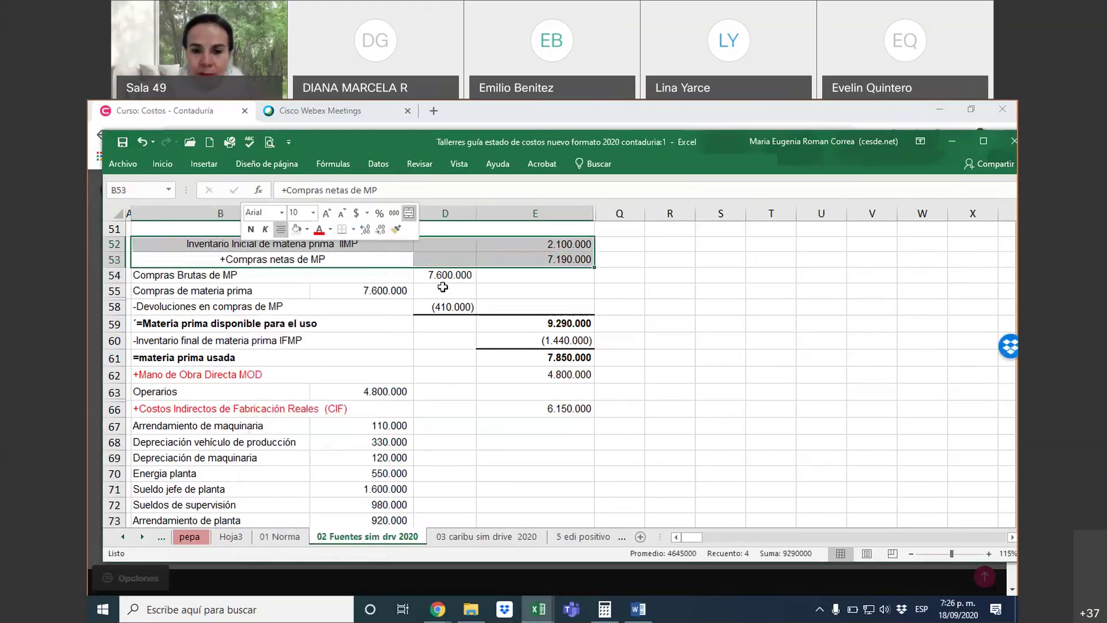
pyautogui.click(295, 229)
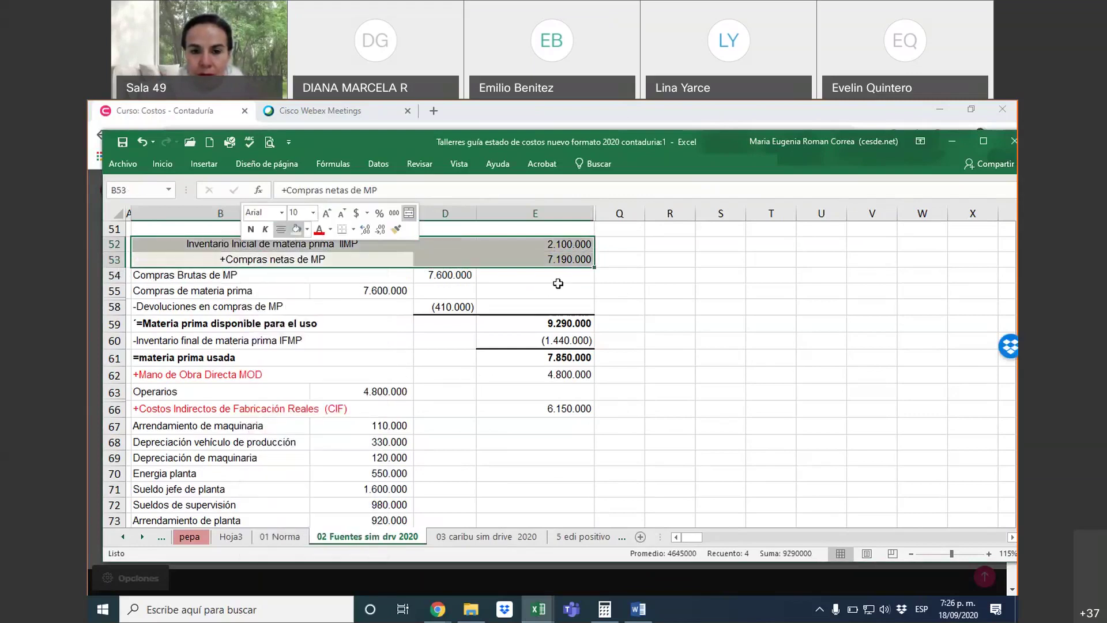
pyautogui.click(631, 291)
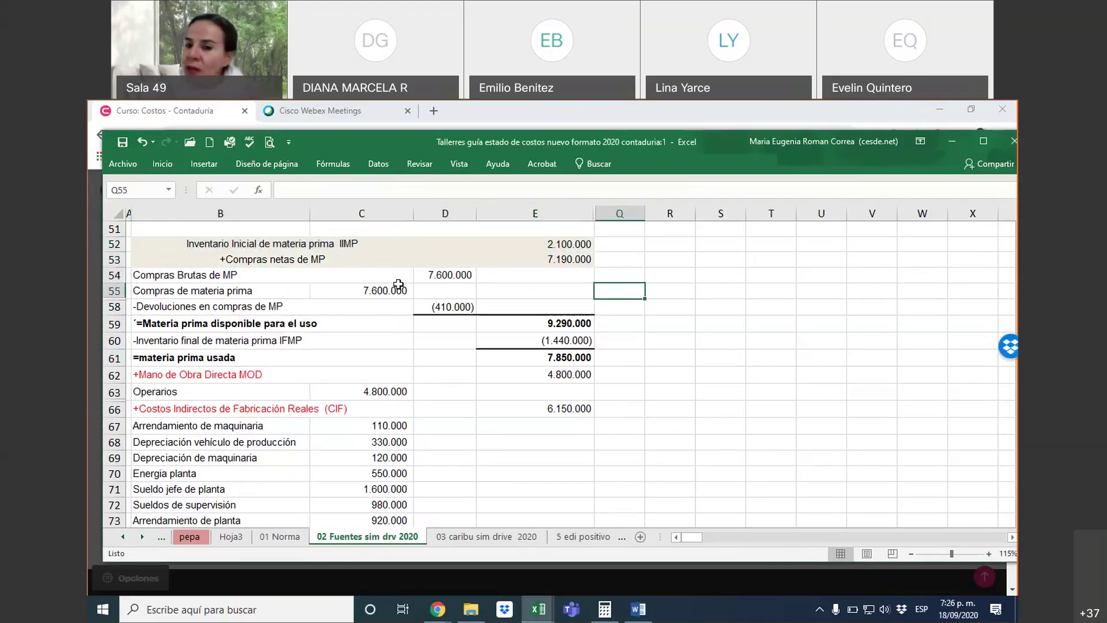
# Check the gross purchases and purchase returns amounts together, and inspect the formula of the final raw material inventory
pyautogui.moveTo(286, 275); pyautogui.dragTo(452, 306)
pyautogui.click(449, 275)
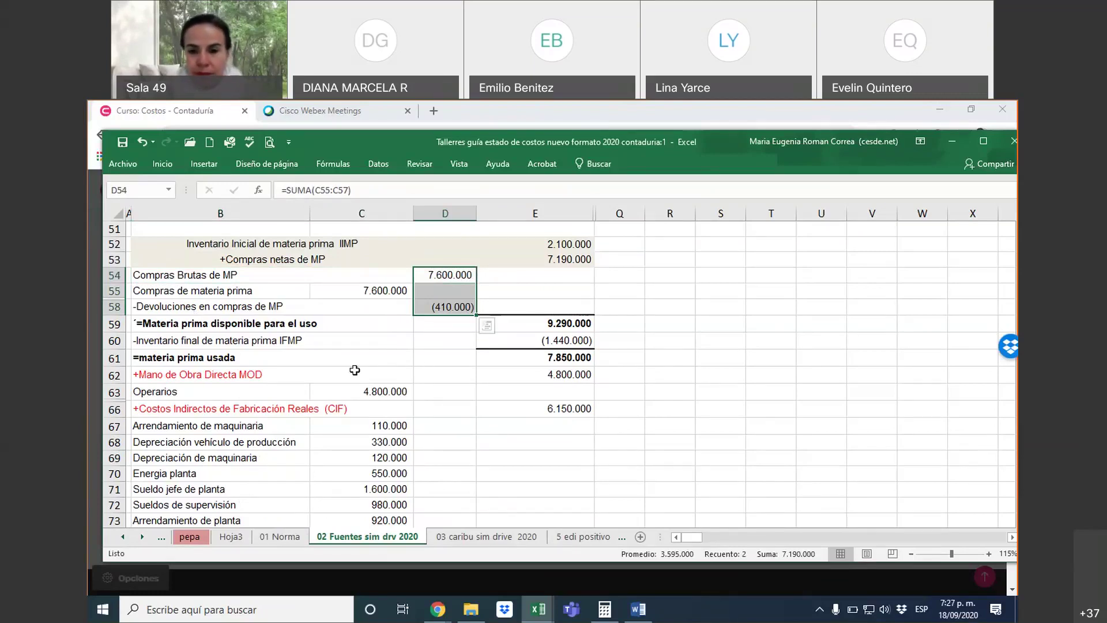
pyautogui.click(628, 356)
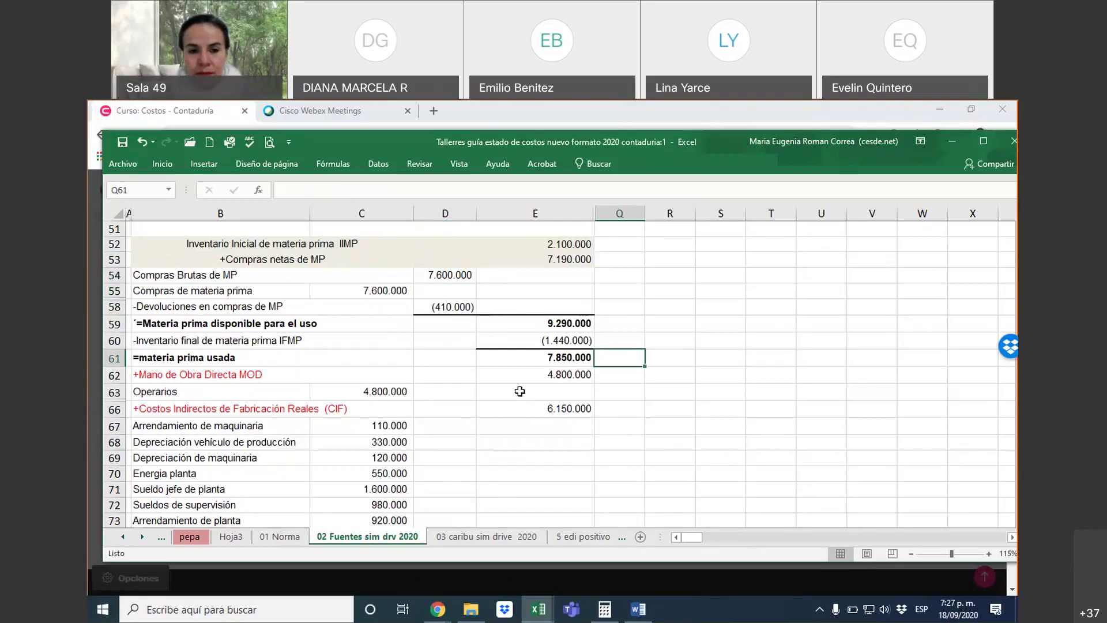
pyautogui.click(549, 340)
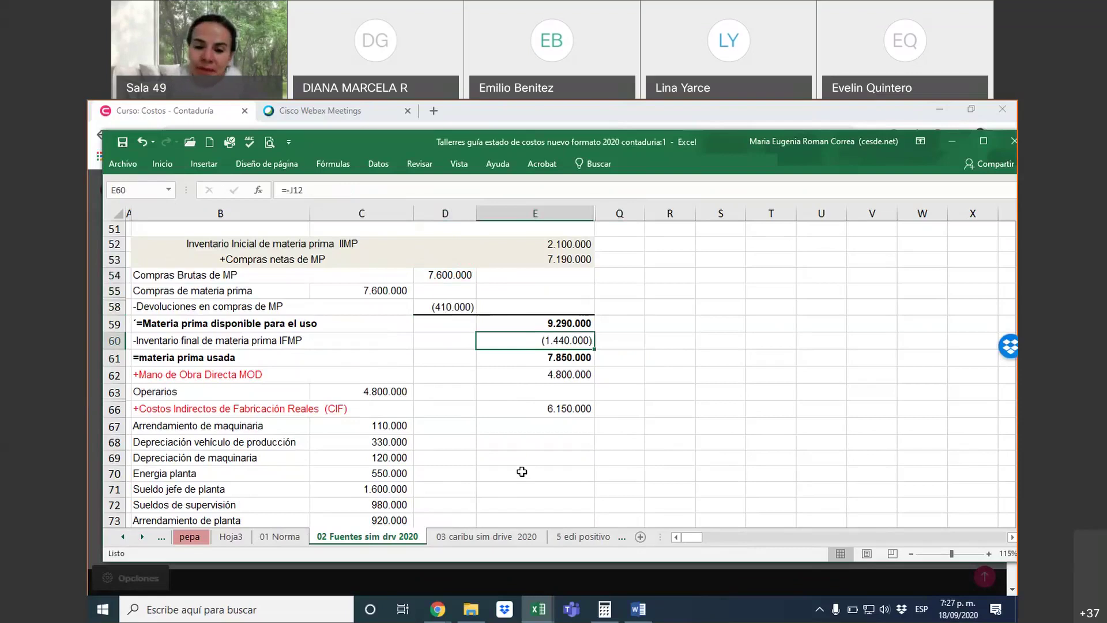
# Calculate 9290000 minus 1440000 in the Windows Calculator to verify the raw material used
pyautogui.click(611, 615)
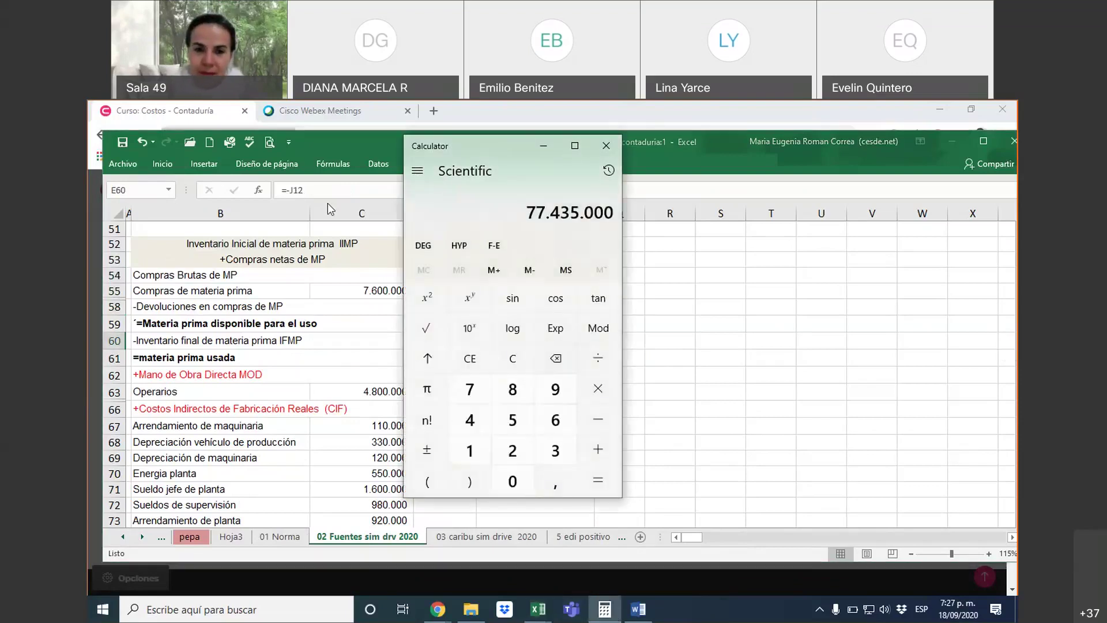
pyautogui.moveTo(472, 146); pyautogui.dragTo(268, 155)
pyautogui.click(309, 367)
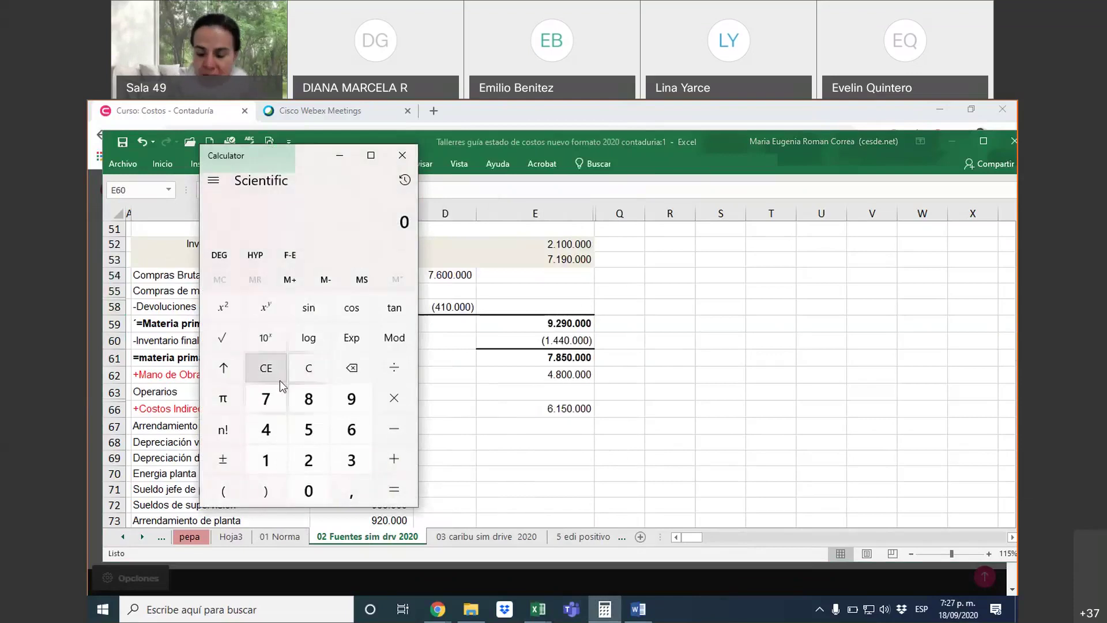
pyautogui.write('92900')
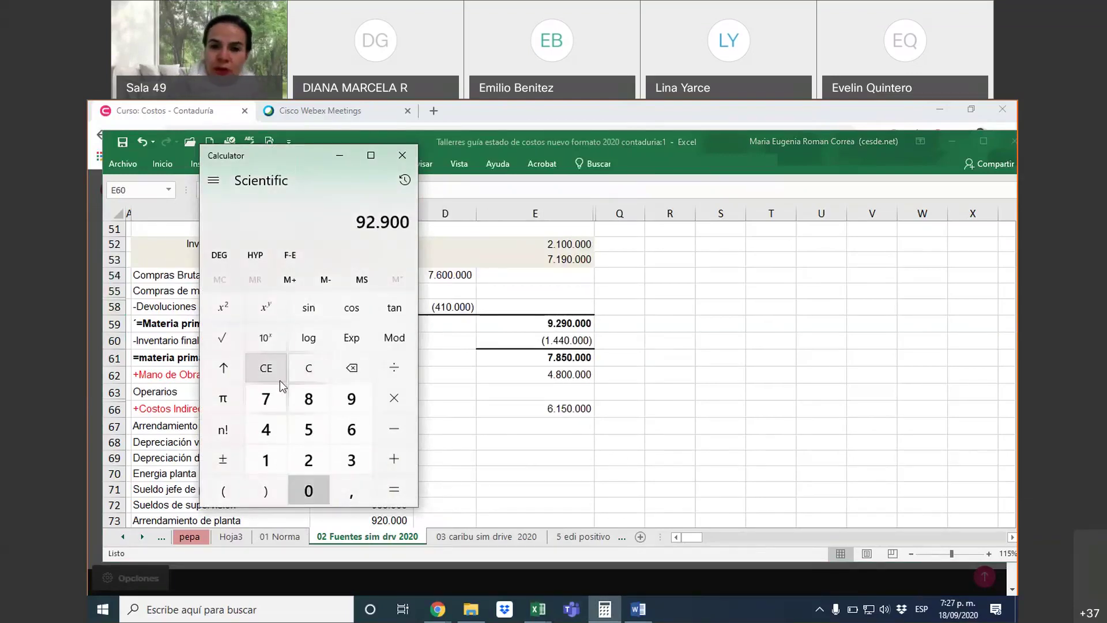
pyautogui.write('00-')
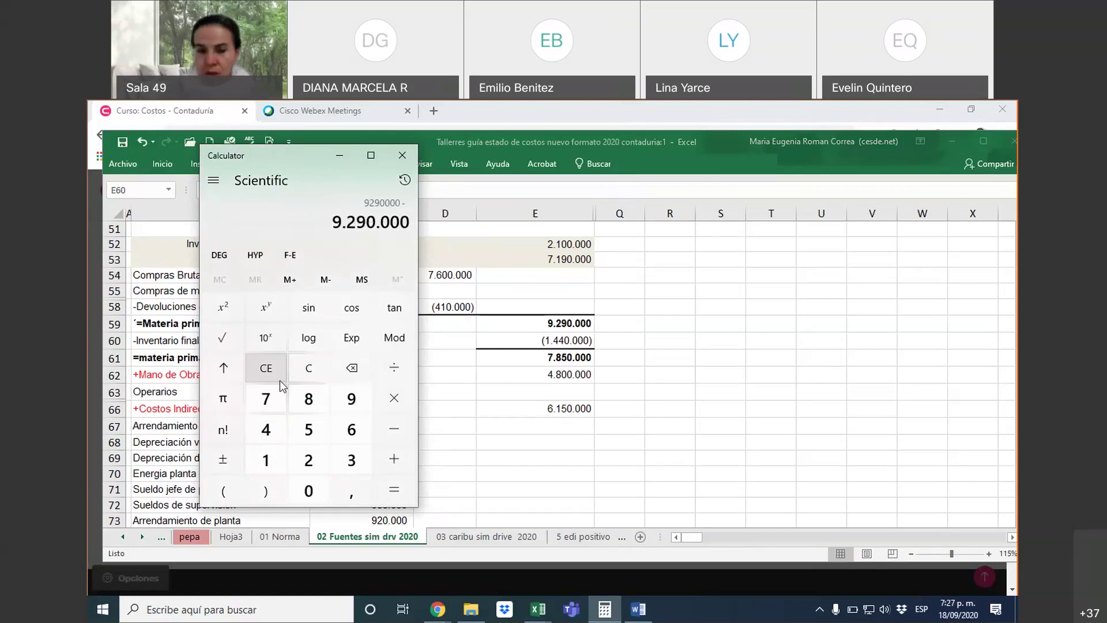
pyautogui.write('1440000')
pyautogui.press('Return')
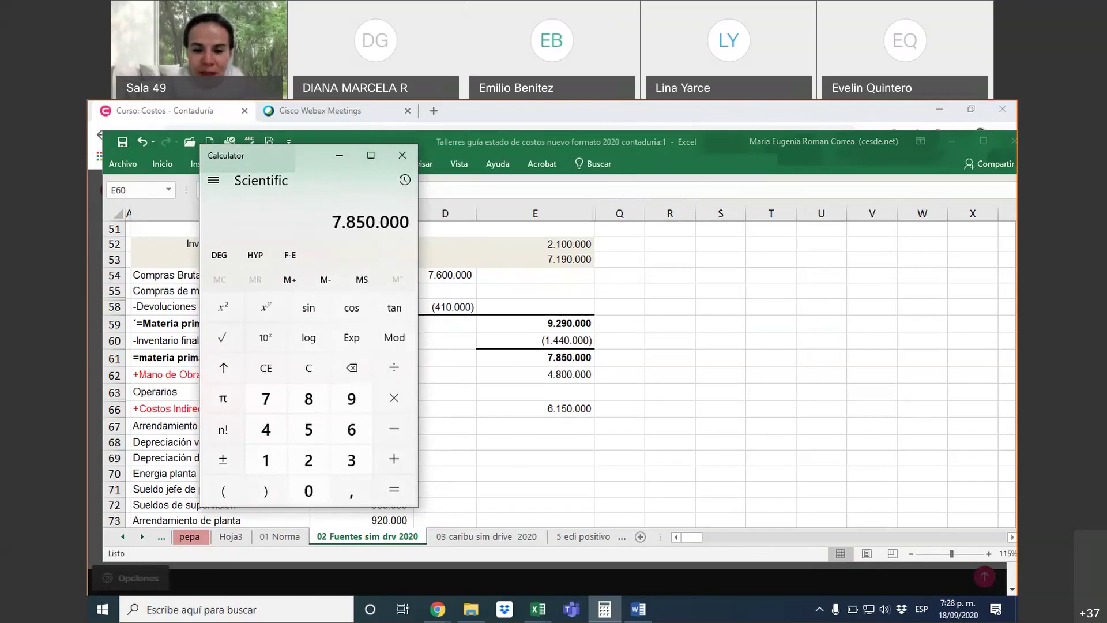
# Switch to the Costos course page in Chrome, close Sesión 3 and open Sesión 4 at its complementary material
pyautogui.click(436, 612)
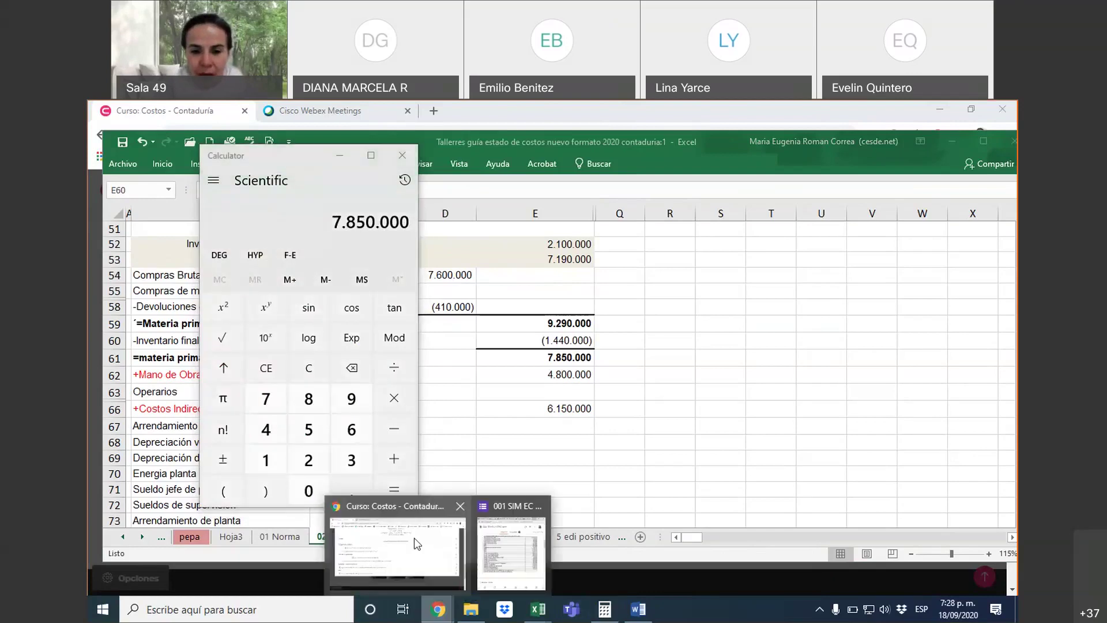
pyautogui.click(414, 537)
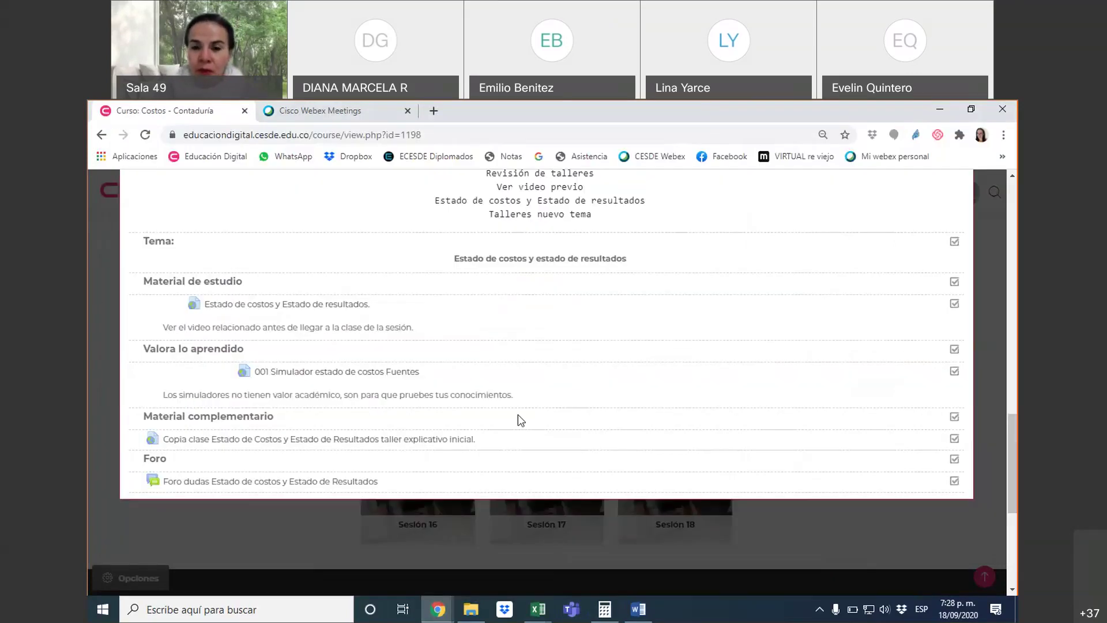
pyautogui.scroll(1, 517, 414)
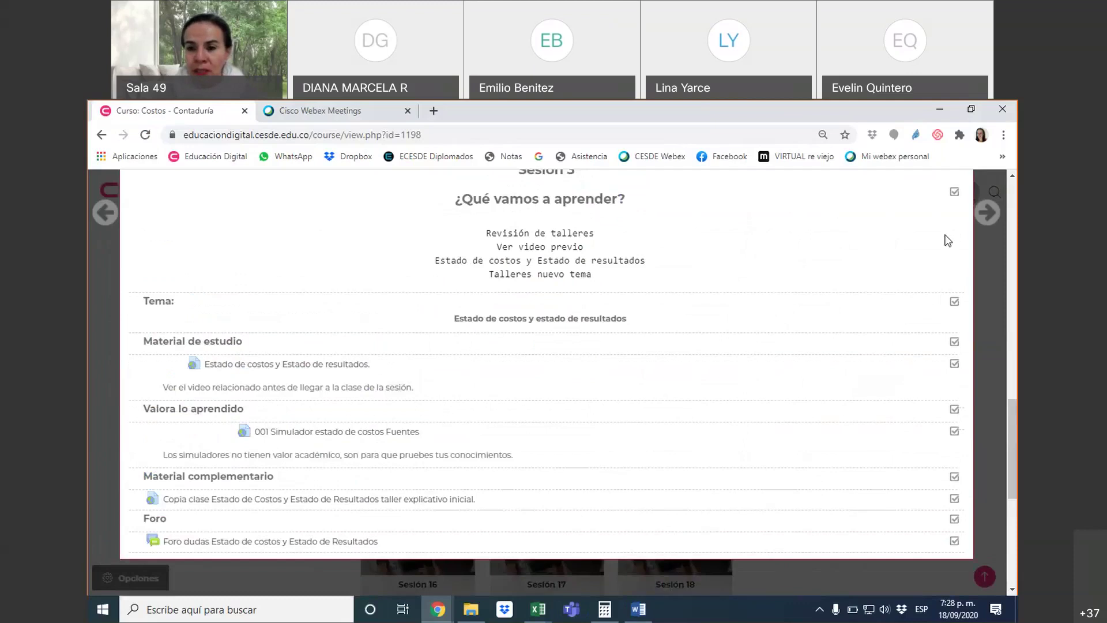
pyautogui.click(633, 116)
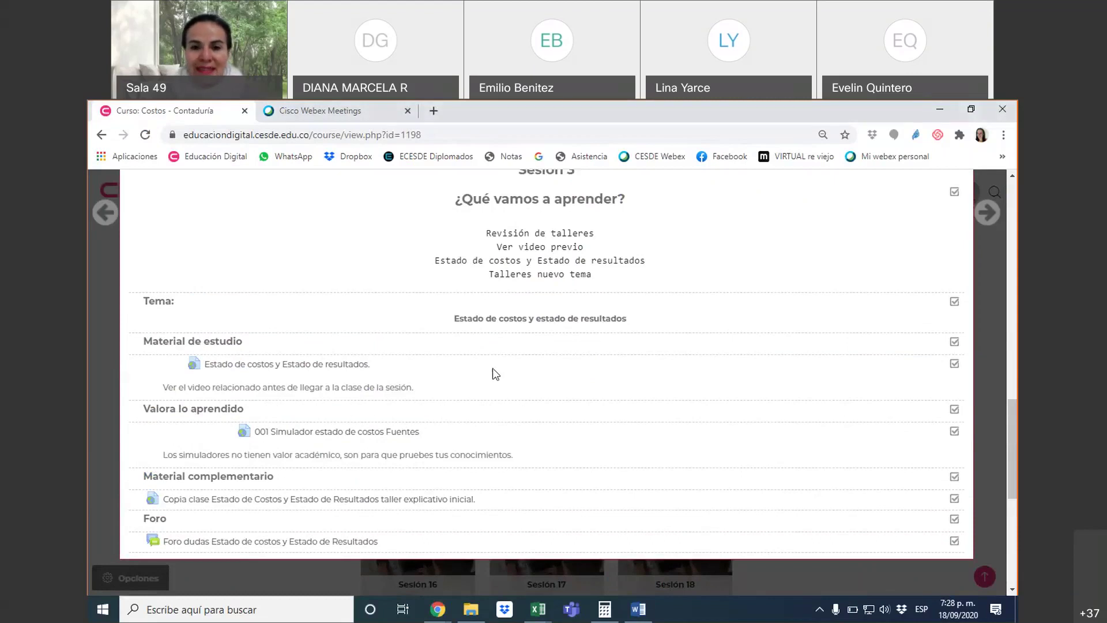
pyautogui.scroll(3, 492, 367)
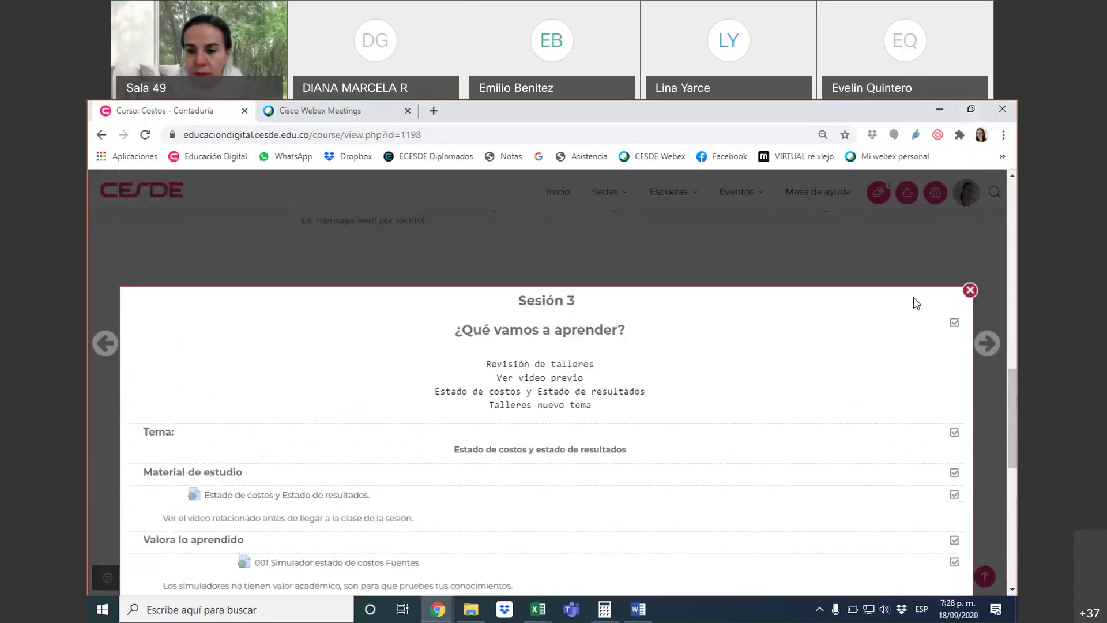
pyautogui.click(977, 295)
pyautogui.click(701, 434)
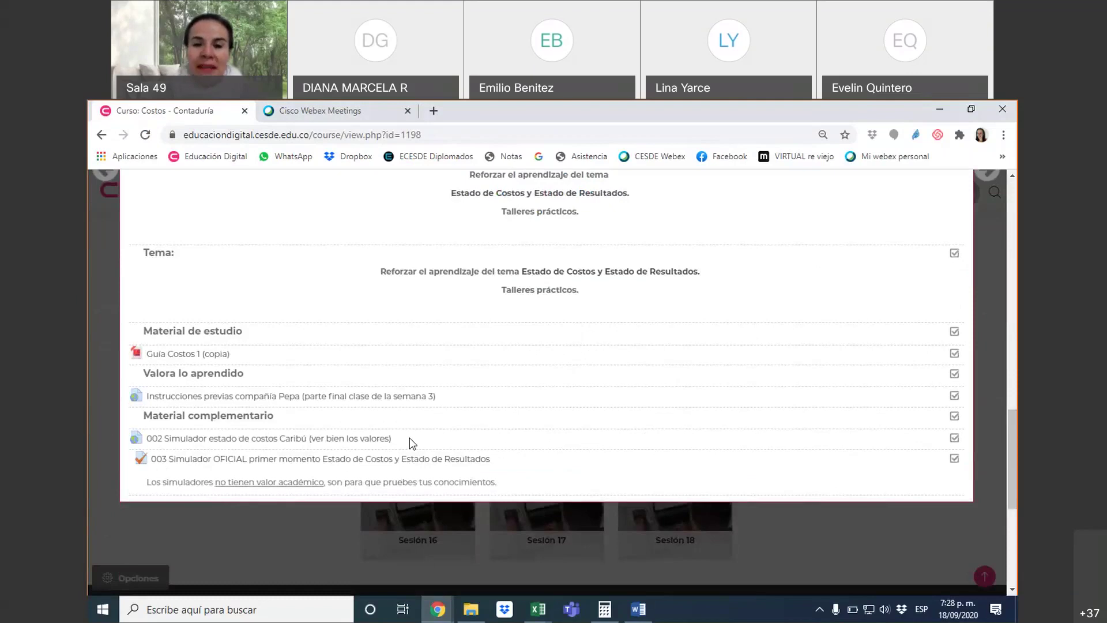
# Mark the "003 Simulador OFICIAL primer momento" entry with a hand-drawn red star and underline the start of its title
pyautogui.hotkey('ctrl', '-')
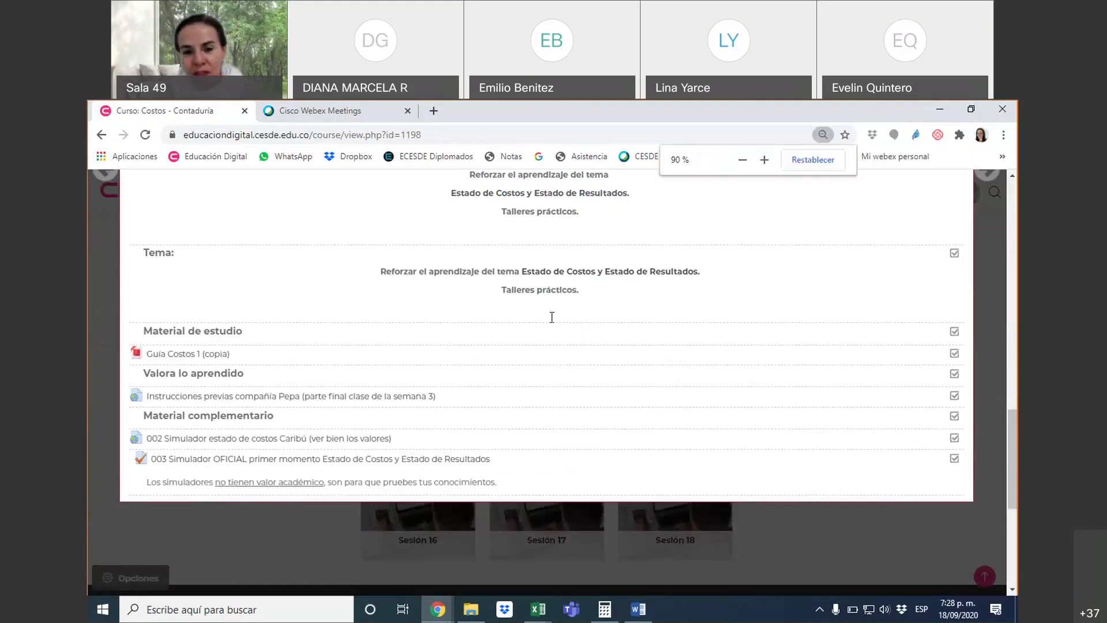
pyautogui.hotkey('ctrl', '+')
pyautogui.hotkey('ctrl', '+')
pyautogui.hotkey('ctrl', '+')
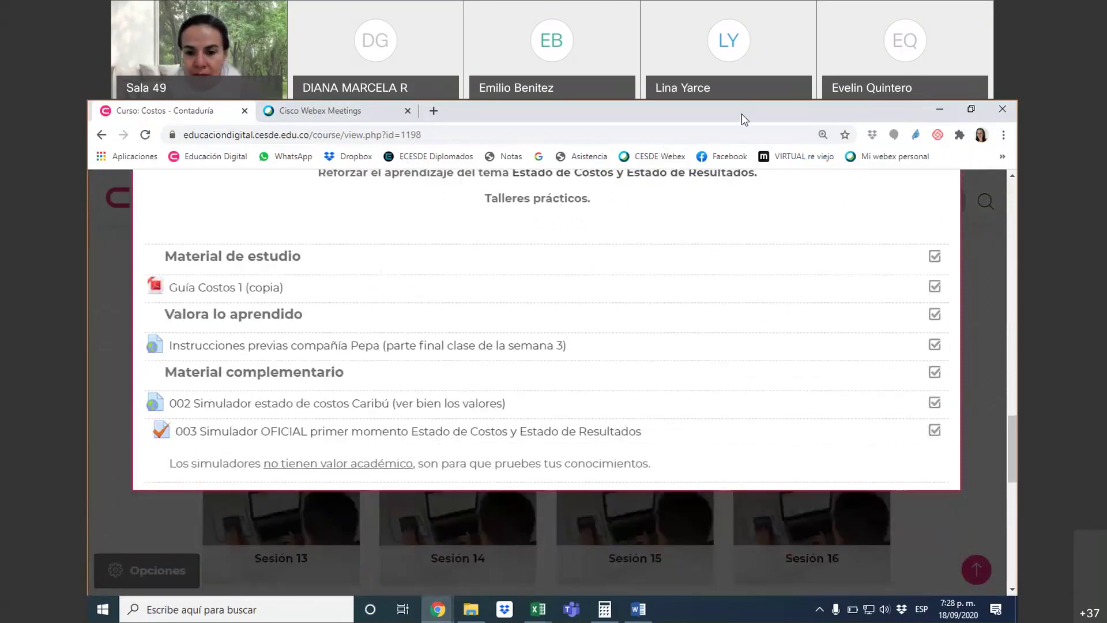
pyautogui.moveTo(648, 455)
pyautogui.mouseDown()
pyautogui.moveTo(697, 466)
pyautogui.moveTo(610, 438)
pyautogui.mouseUp()
pyautogui.click(182, 447)
pyautogui.moveTo(178, 446); pyautogui.dragTo(331, 444)
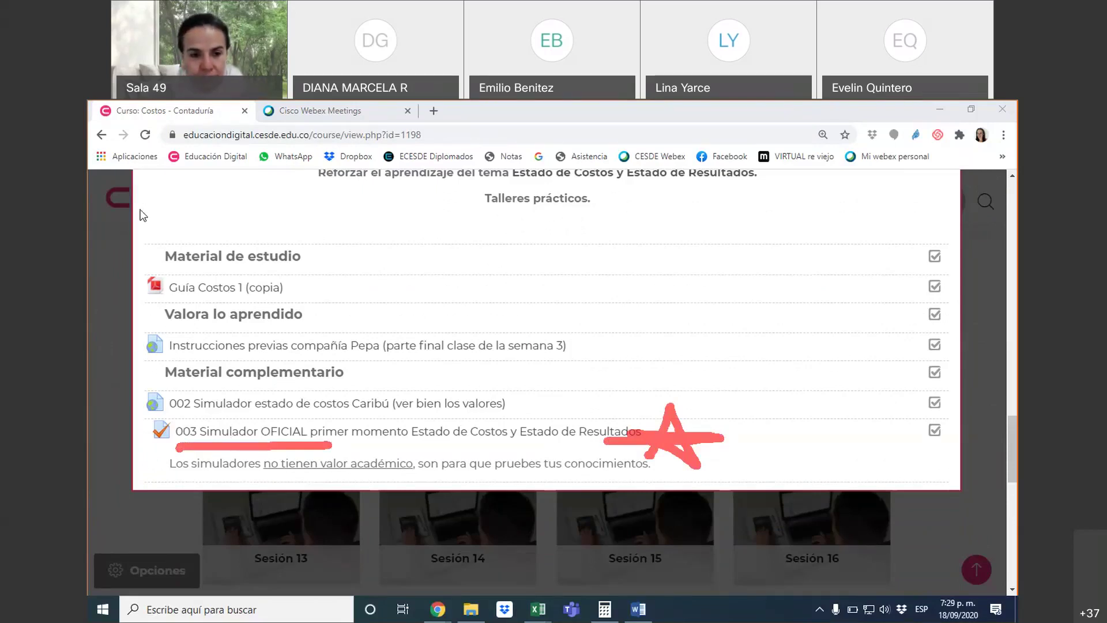
# Open the "003 Simulador OFICIAL primer momento" quiz and start its preview at the concept classification table
pyautogui.click(312, 434)
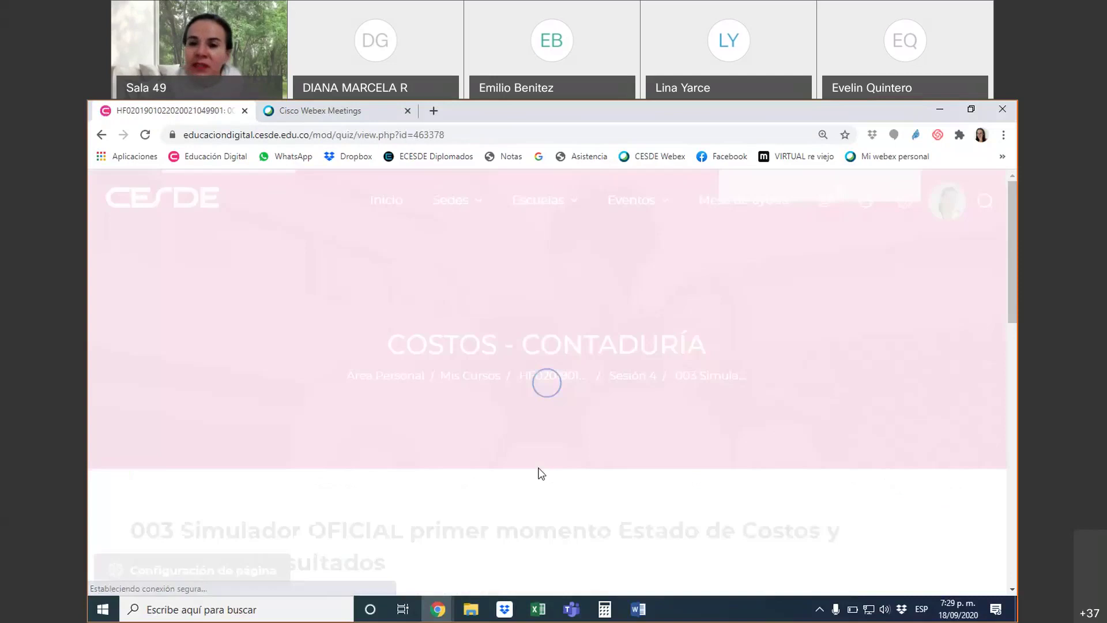
pyautogui.scroll(-10, 536, 468)
pyautogui.scroll(2, 271, 300)
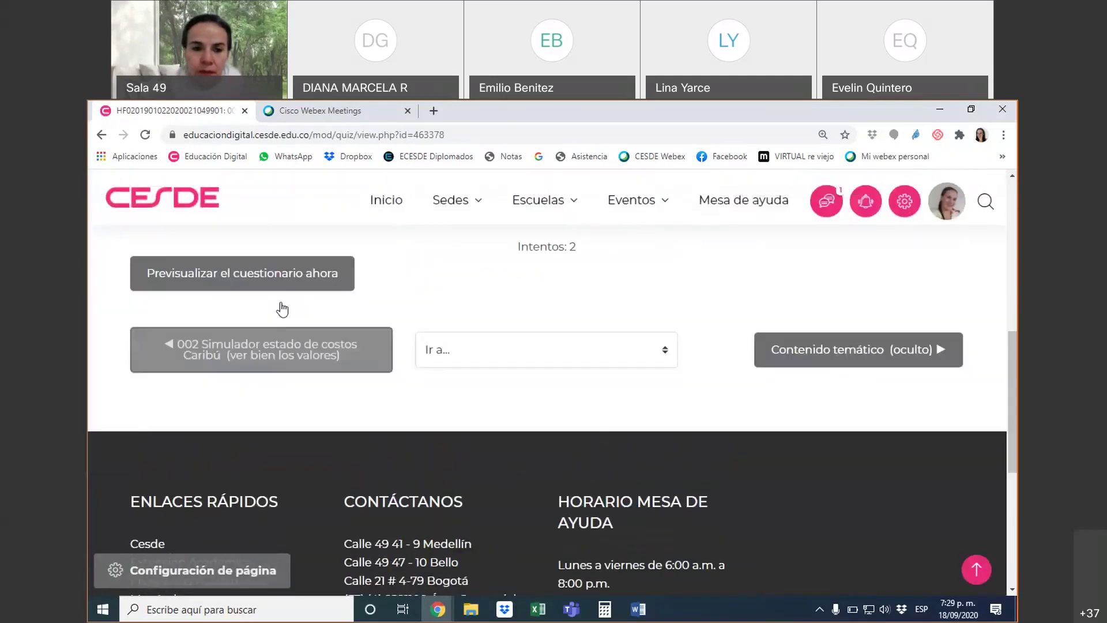
pyautogui.scroll(1, 282, 310)
pyautogui.click(278, 306)
pyautogui.click(551, 476)
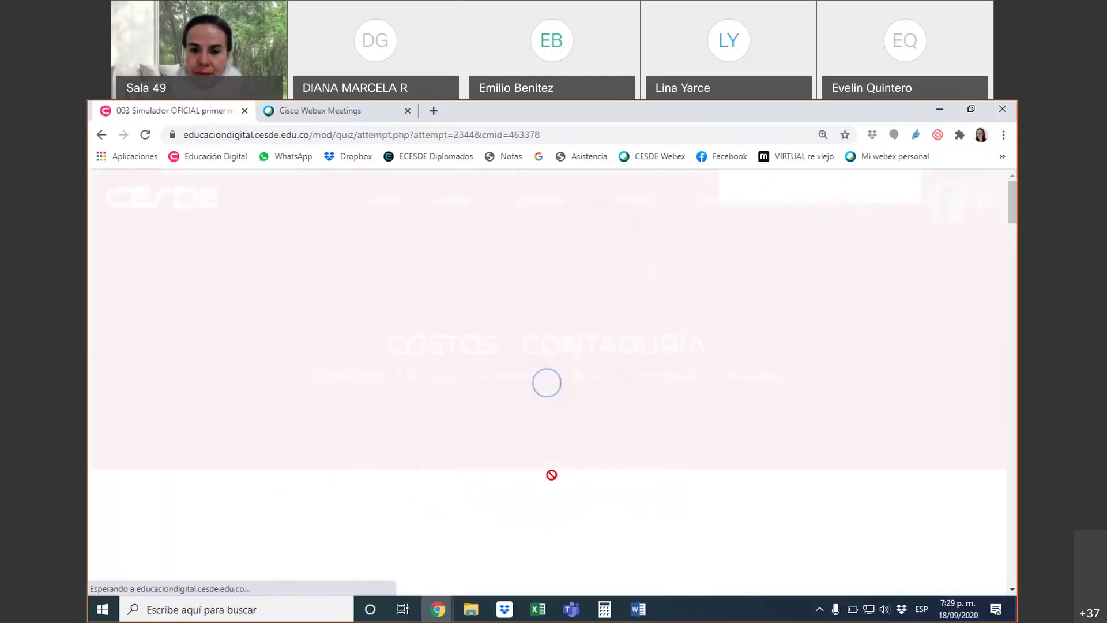
pyautogui.scroll(-10, 638, 468)
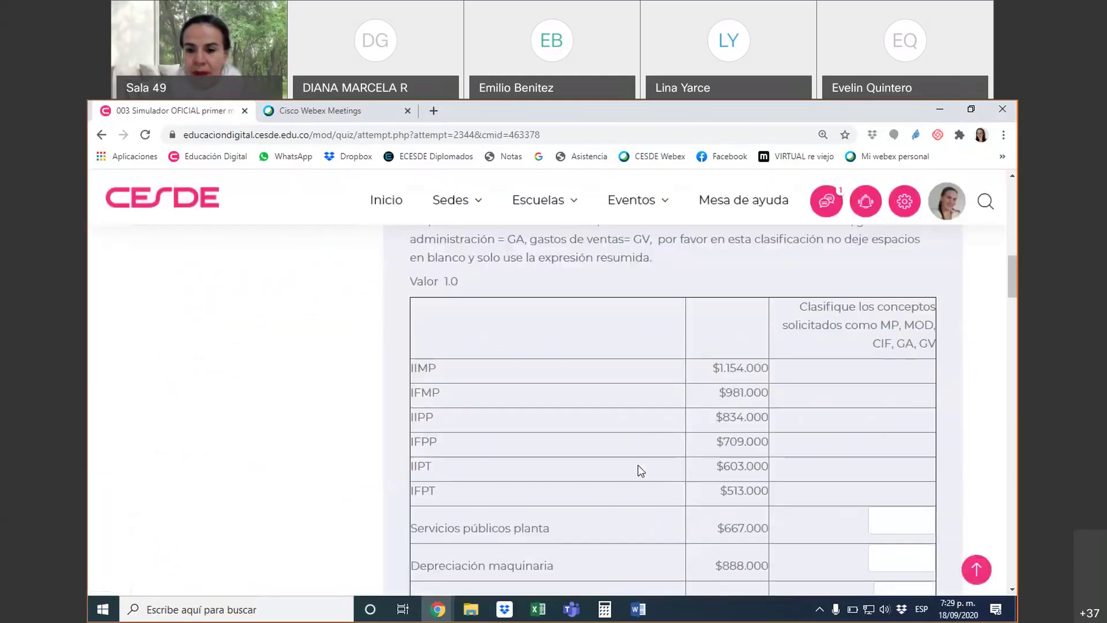
# Classify Servicios públicos planta as CIF in the concept classification table
pyautogui.scroll(-3, 637, 465)
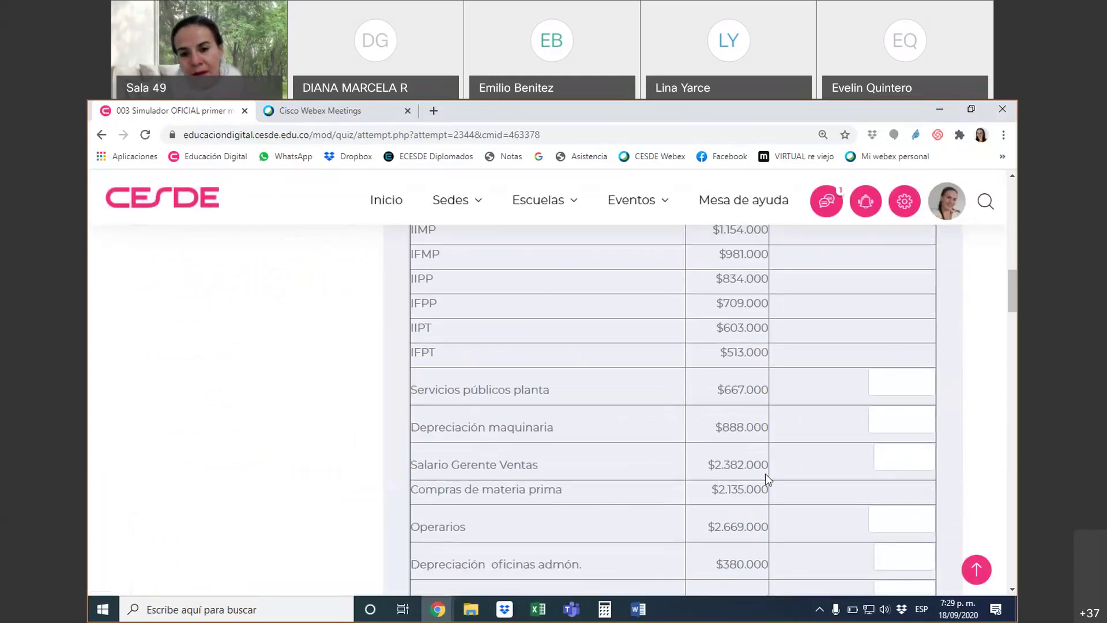
pyautogui.hotkey('ctrl', '+')
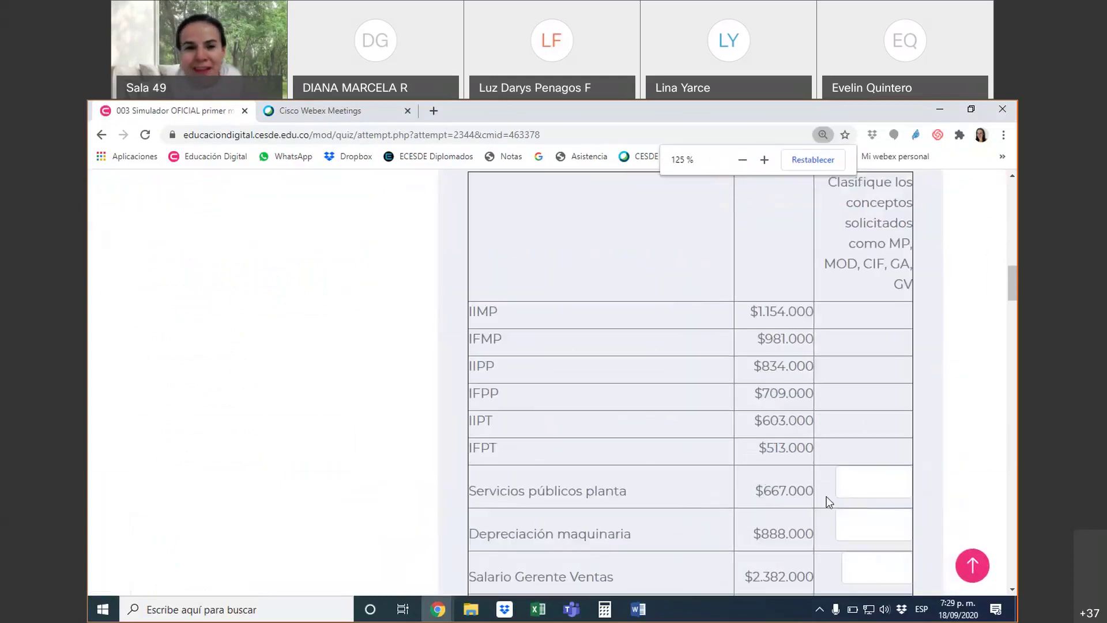
pyautogui.scroll(-1, 825, 491)
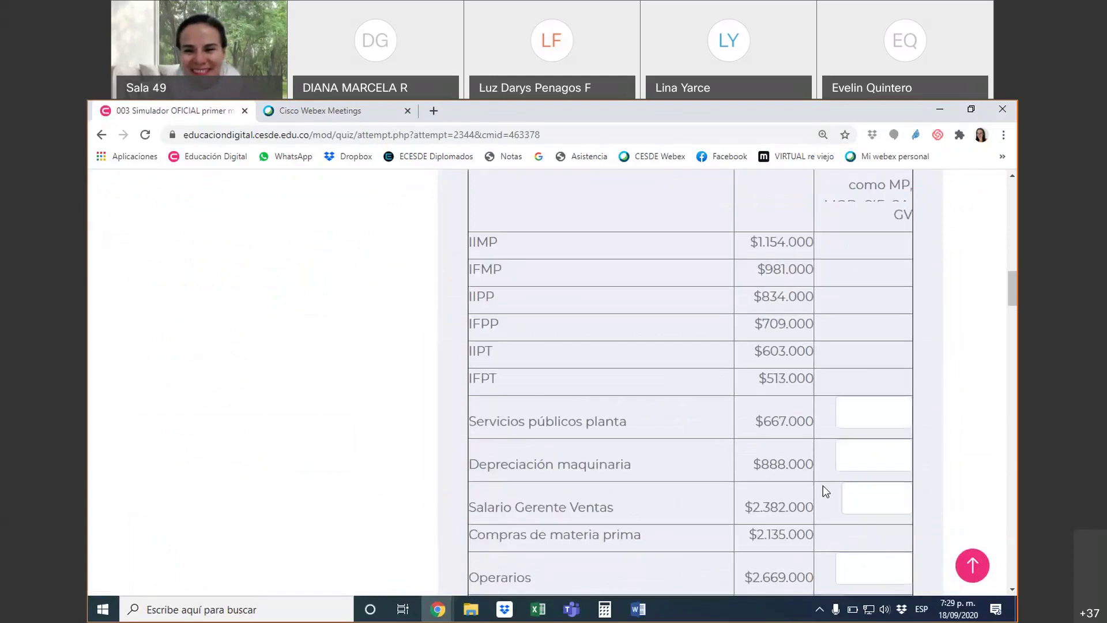
pyautogui.scroll(-3, 825, 491)
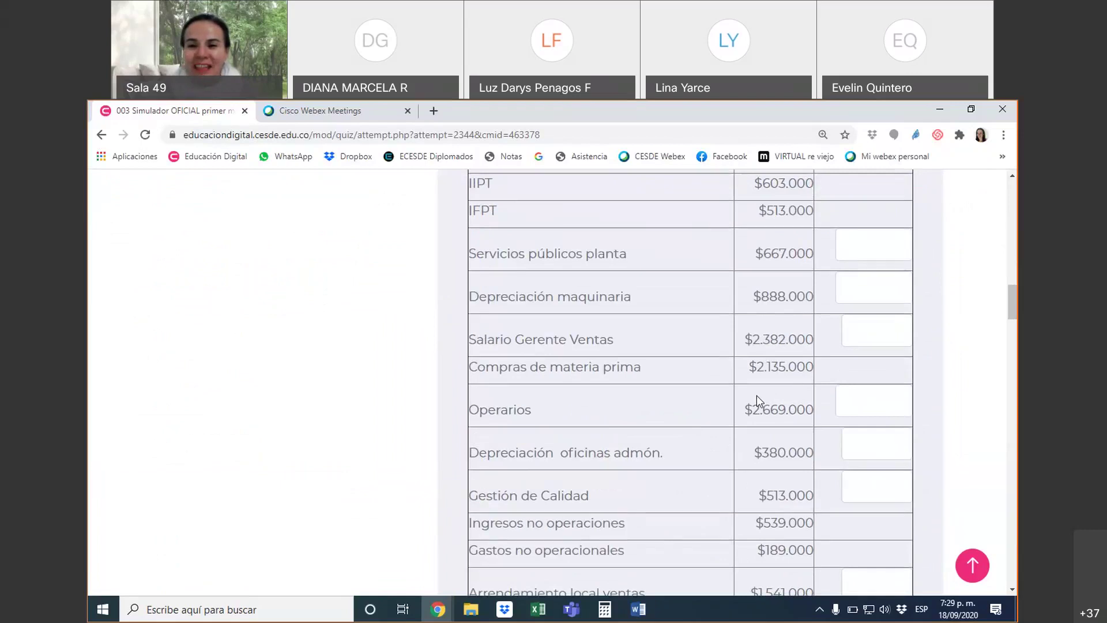
pyautogui.click(861, 243)
pyautogui.scroll(7, 843, 282)
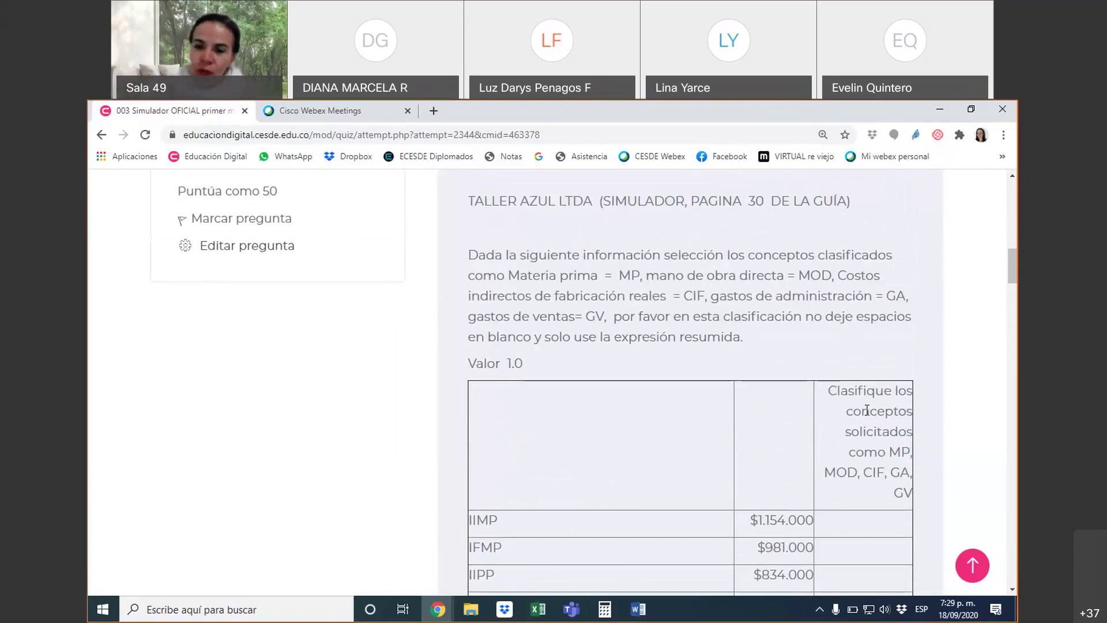
pyautogui.scroll(-4, 876, 432)
pyautogui.click(873, 440)
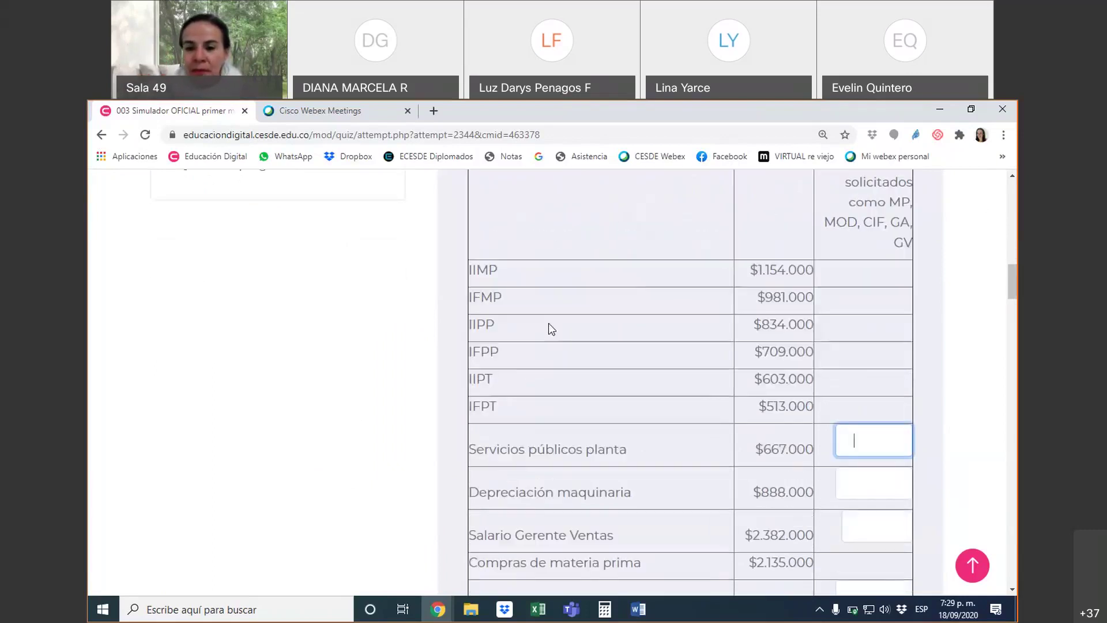
pyautogui.scroll(-8, 850, 372)
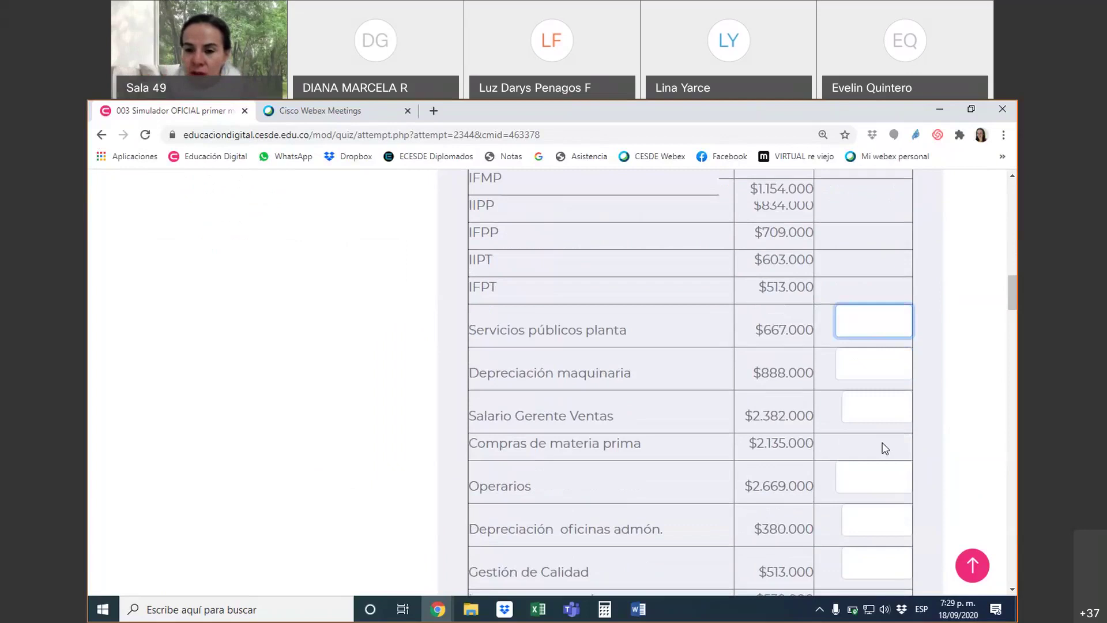
pyautogui.scroll(7, 887, 454)
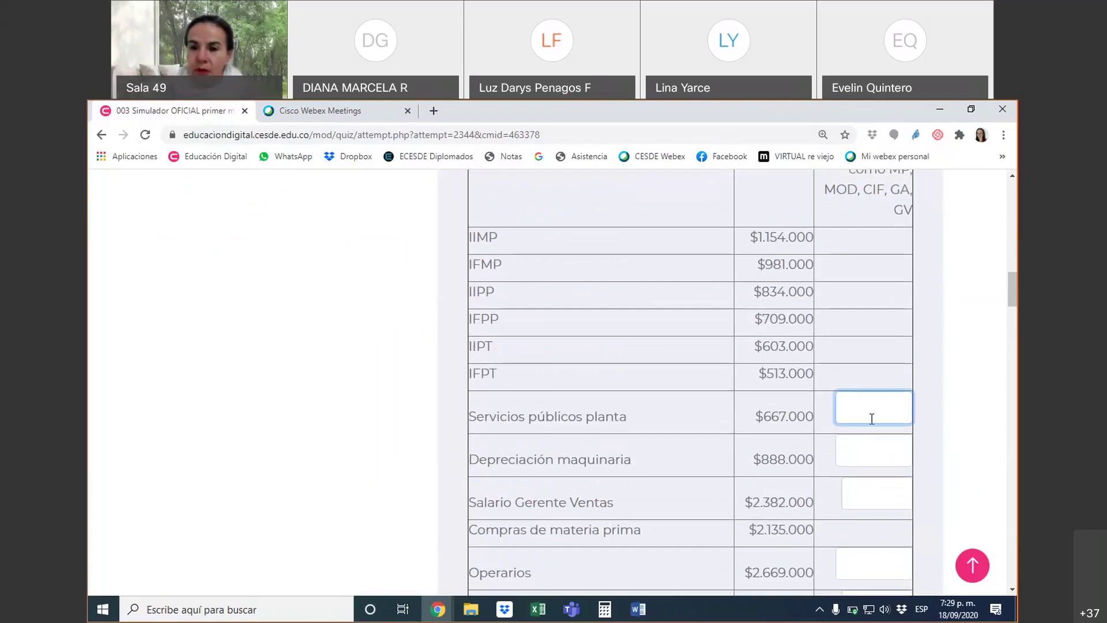
pyautogui.write('CIF')
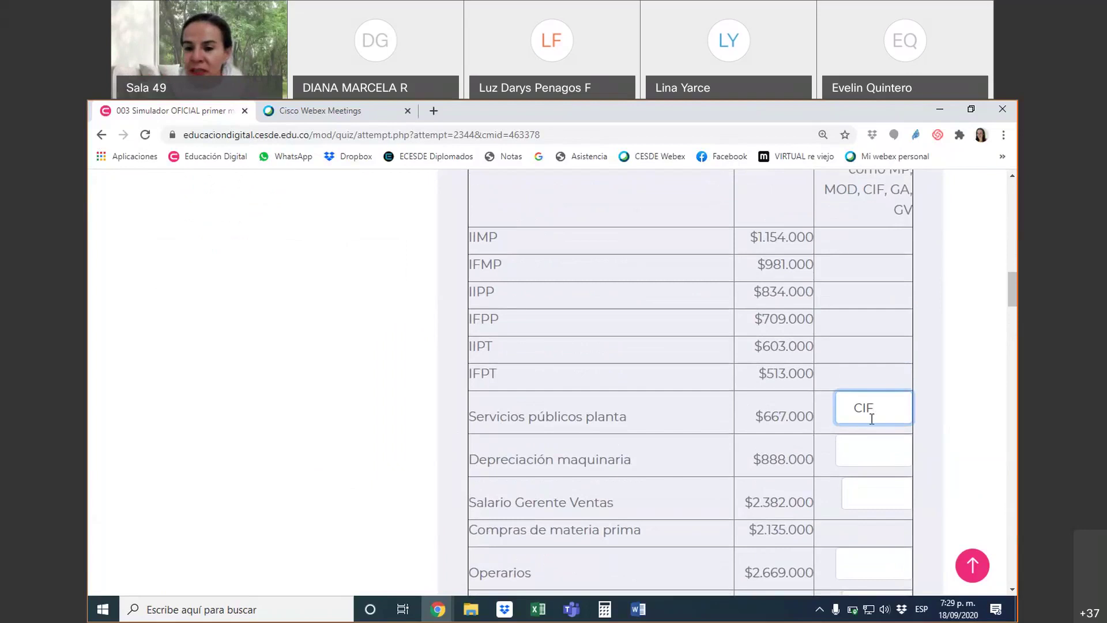
# Classify Salario Gerente Ventas as GV in the concept classification table
pyautogui.scroll(-1, 679, 568)
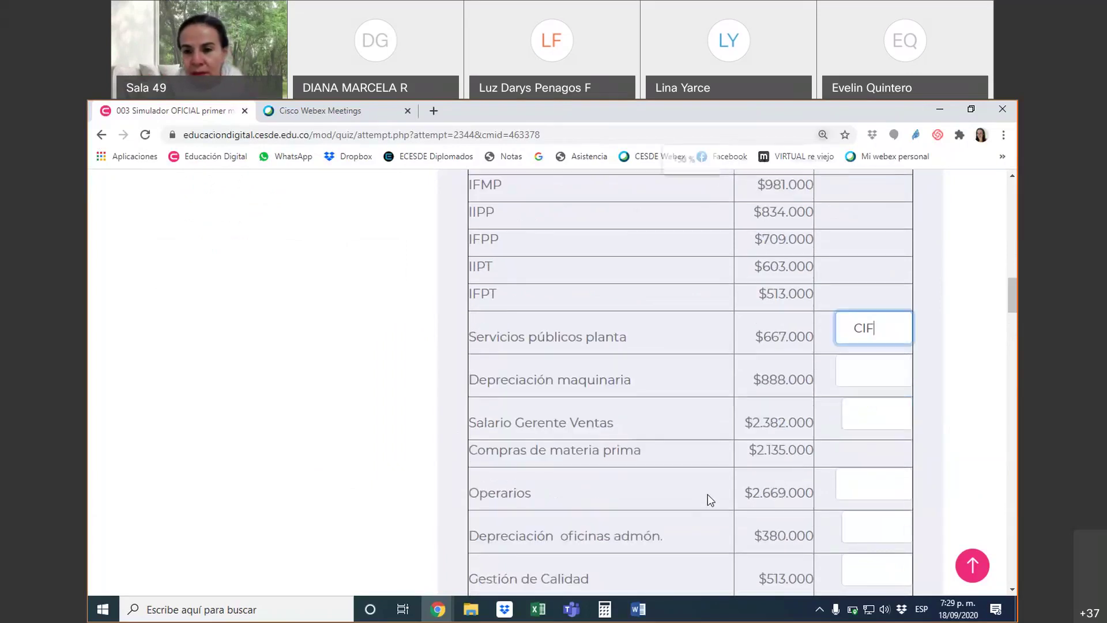
pyautogui.hotkey('ctrl', '+')
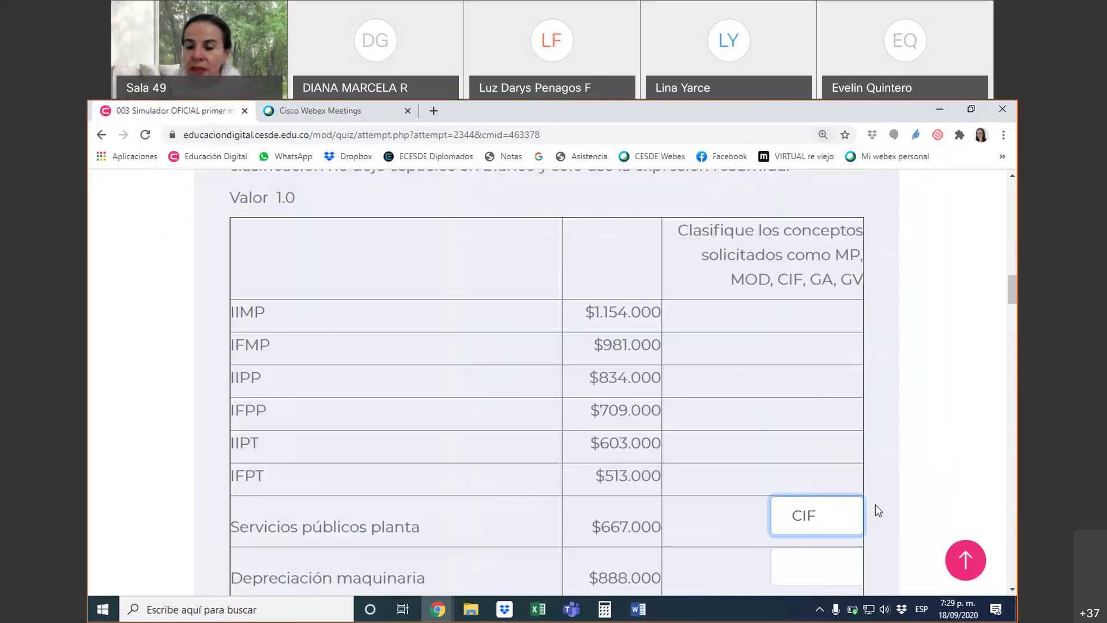
pyautogui.scroll(-1, 892, 502)
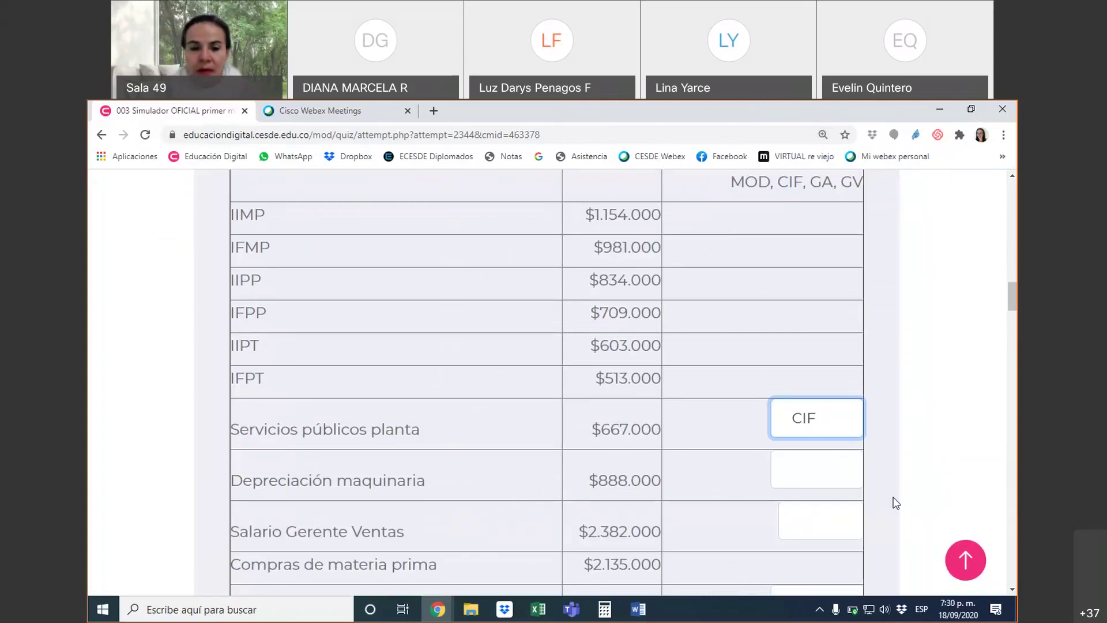
pyautogui.scroll(-1, 828, 474)
pyautogui.click(798, 425)
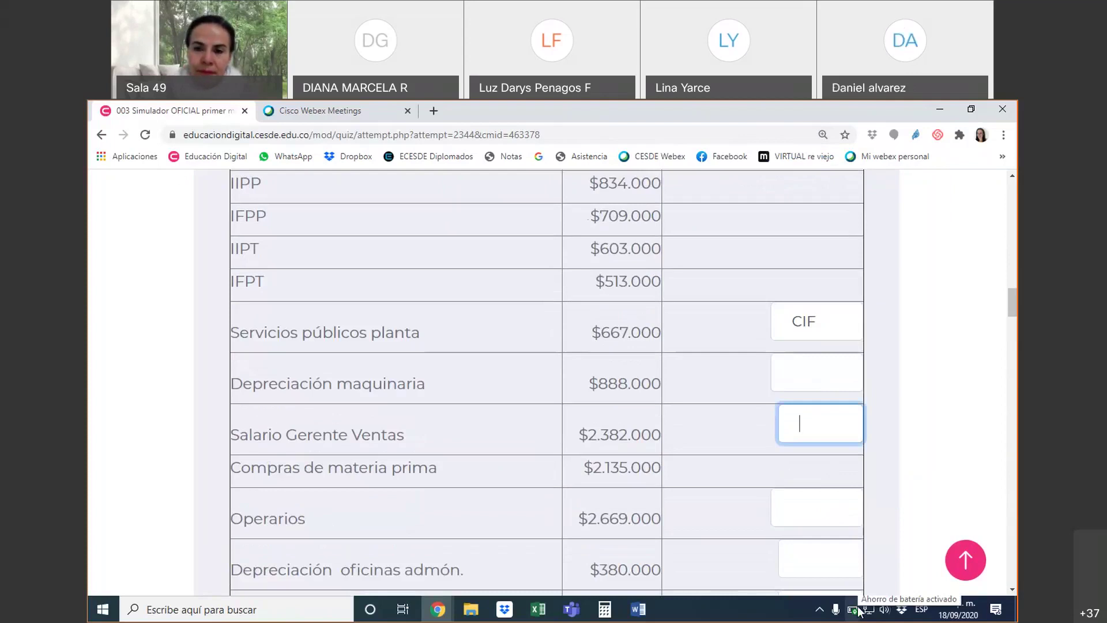
pyautogui.write('G')
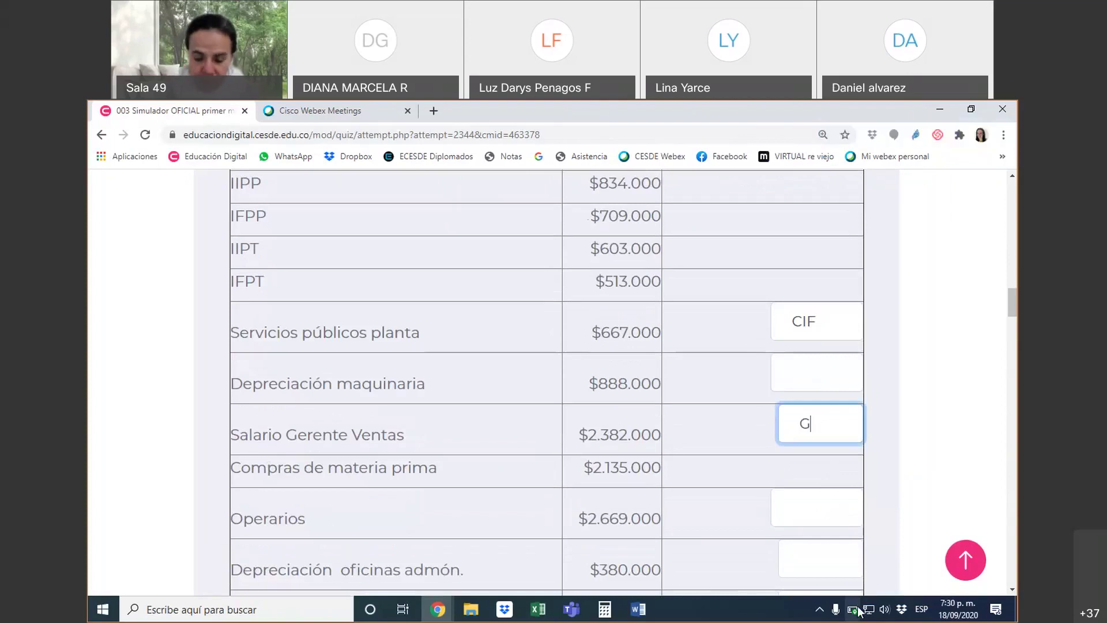
pyautogui.write('V')
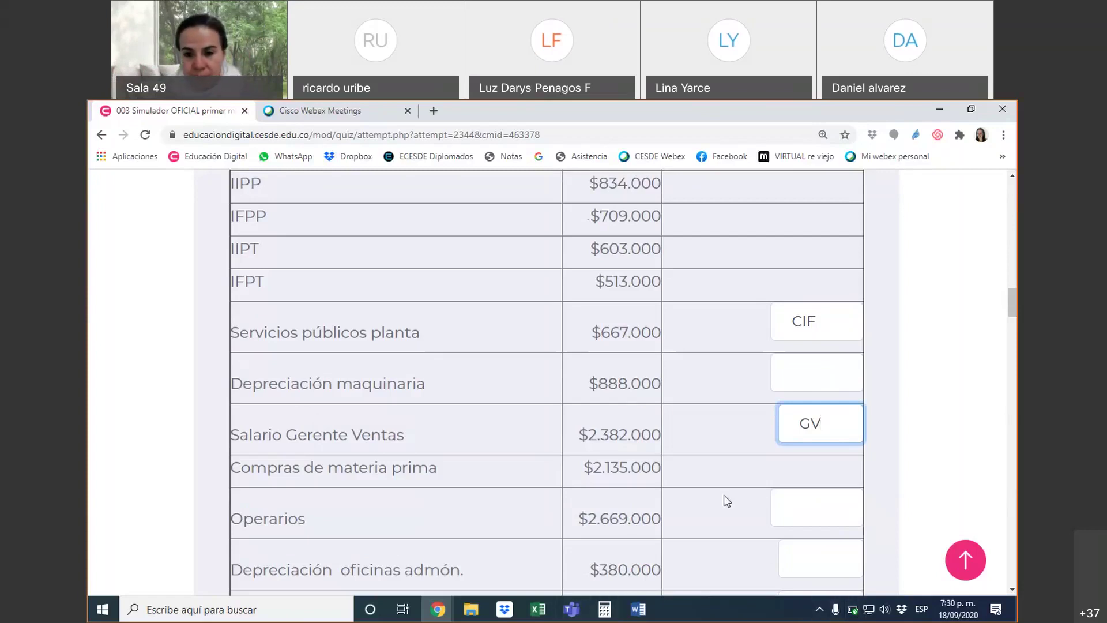
# Classify Operarios as MOD in the concept classification table
pyautogui.scroll(-3, 835, 346)
pyautogui.click(807, 306)
pyautogui.scroll(3, 888, 349)
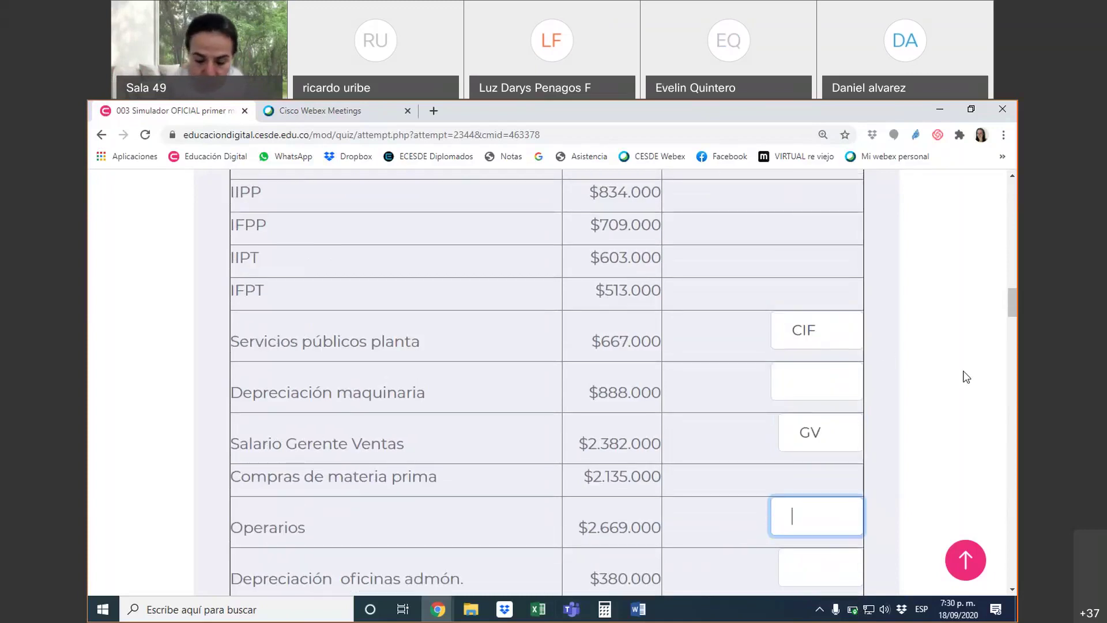
pyautogui.write('MOD')
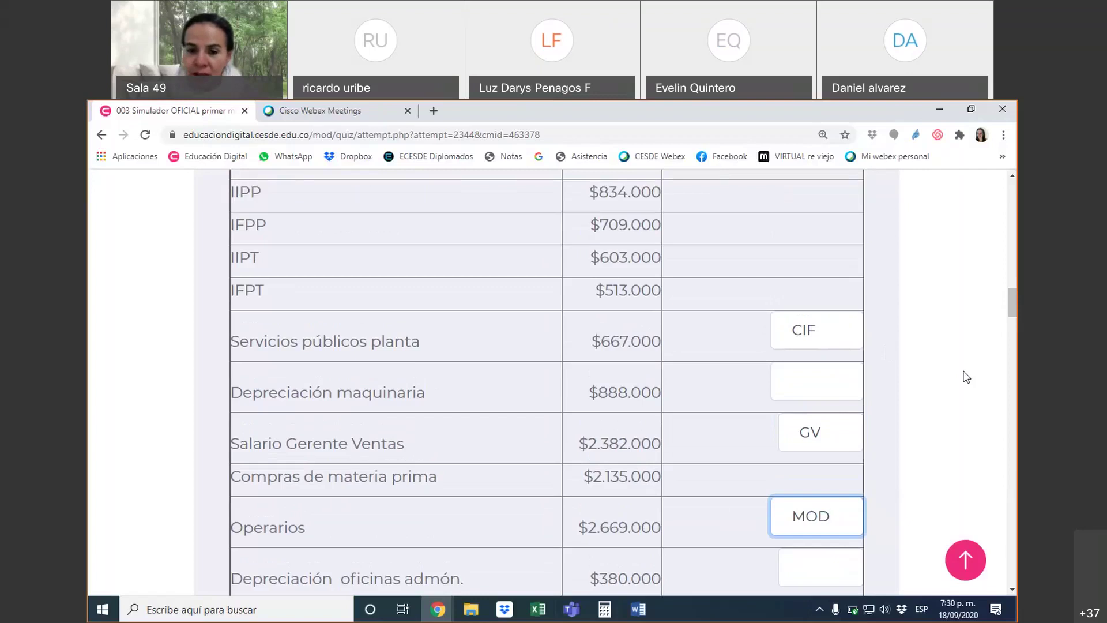
# Classify Depreciación oficinas admón. as GA in the concept classification table
pyautogui.scroll(-3, 946, 361)
pyautogui.click(862, 383)
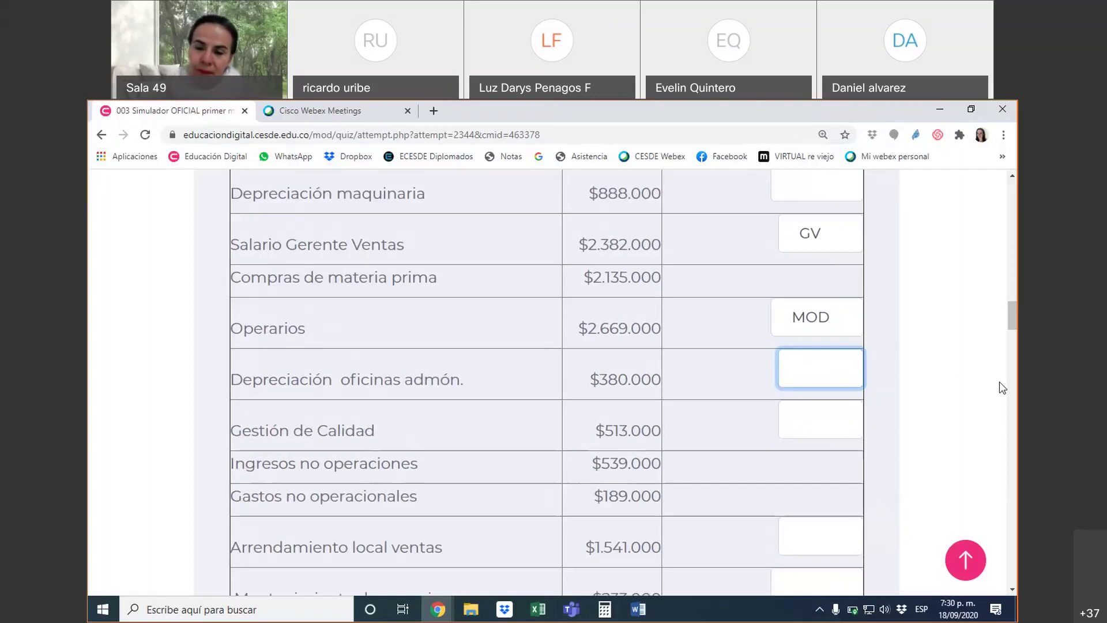
pyautogui.write('G')
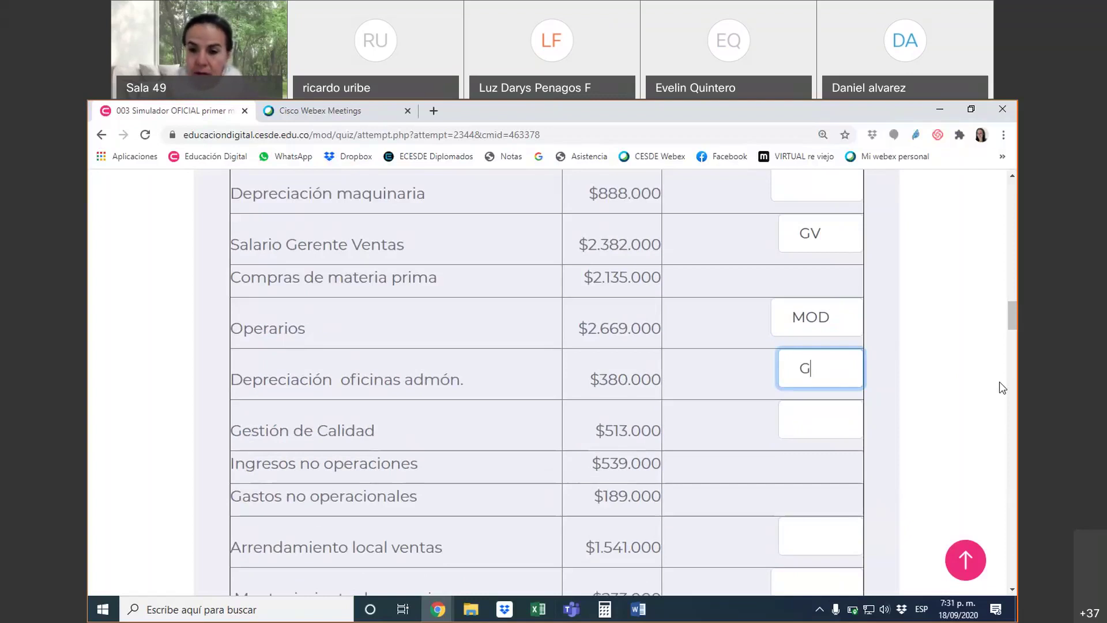
pyautogui.write('A')
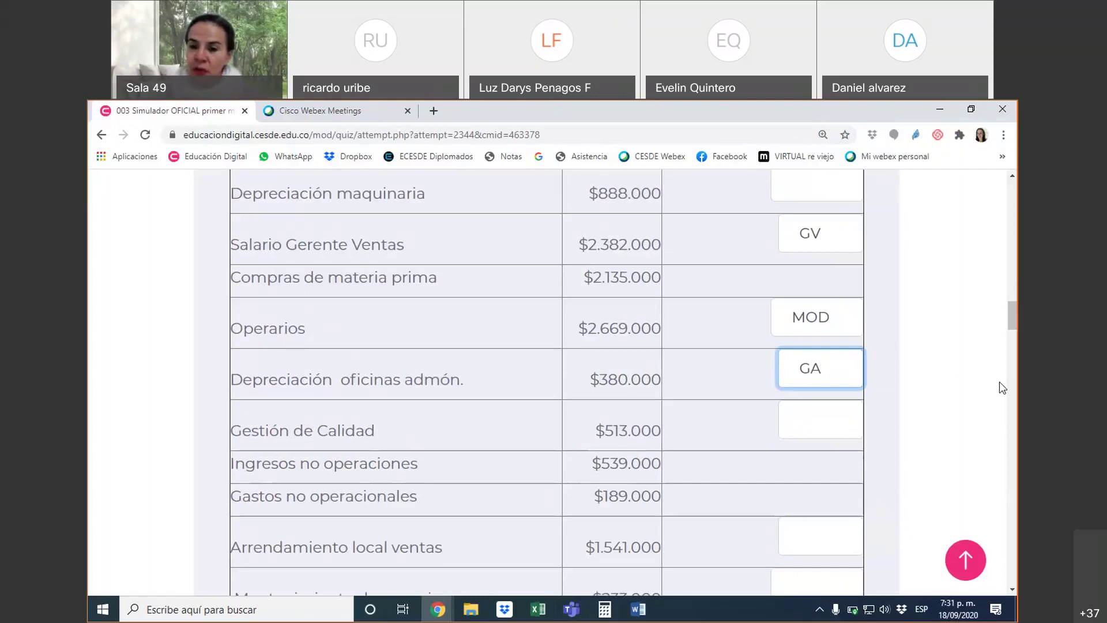
# Highlight the abbreviations MP, MOD, CIF, GA and GV one after another in the TALLER AZUL LTDA instructions
pyautogui.scroll(3, 1000, 387)
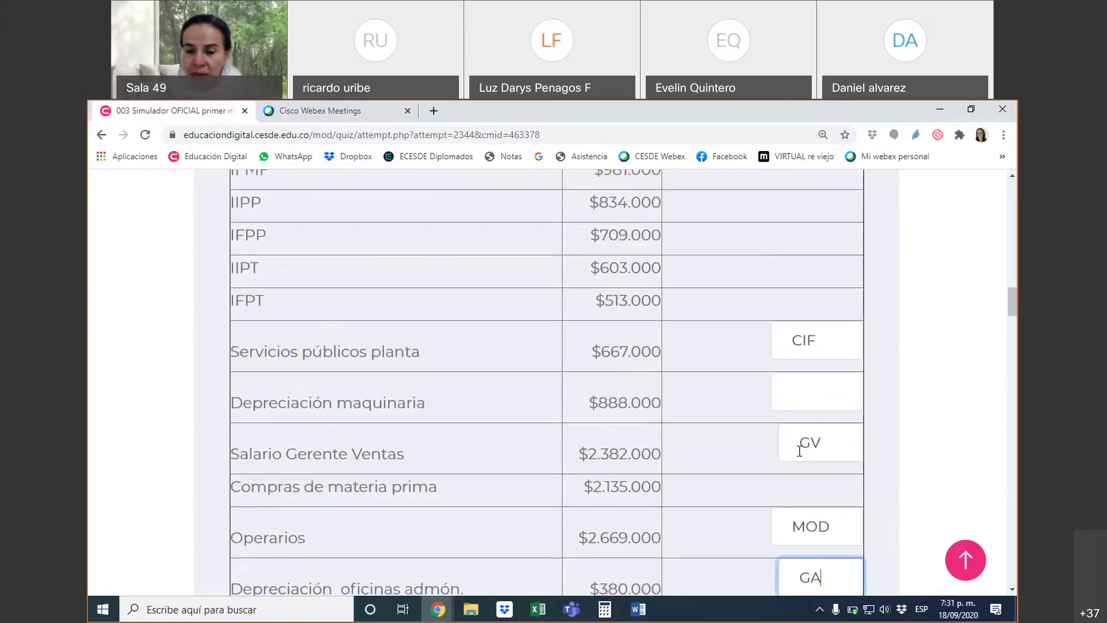
pyautogui.scroll(-3, 836, 443)
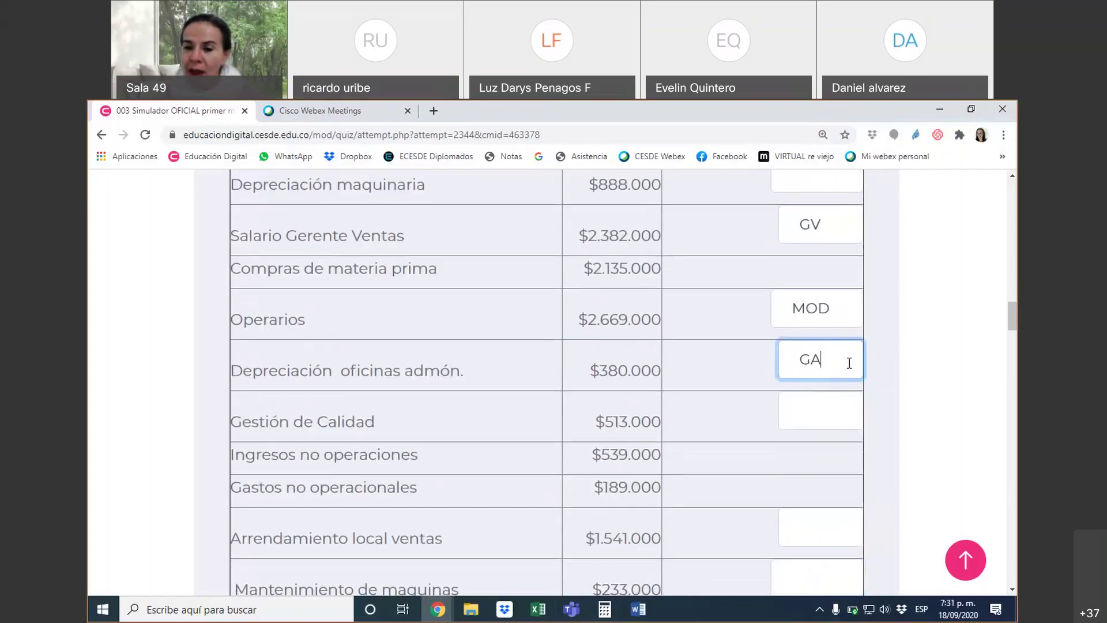
pyautogui.scroll(-1, 824, 362)
pyautogui.scroll(12, 831, 358)
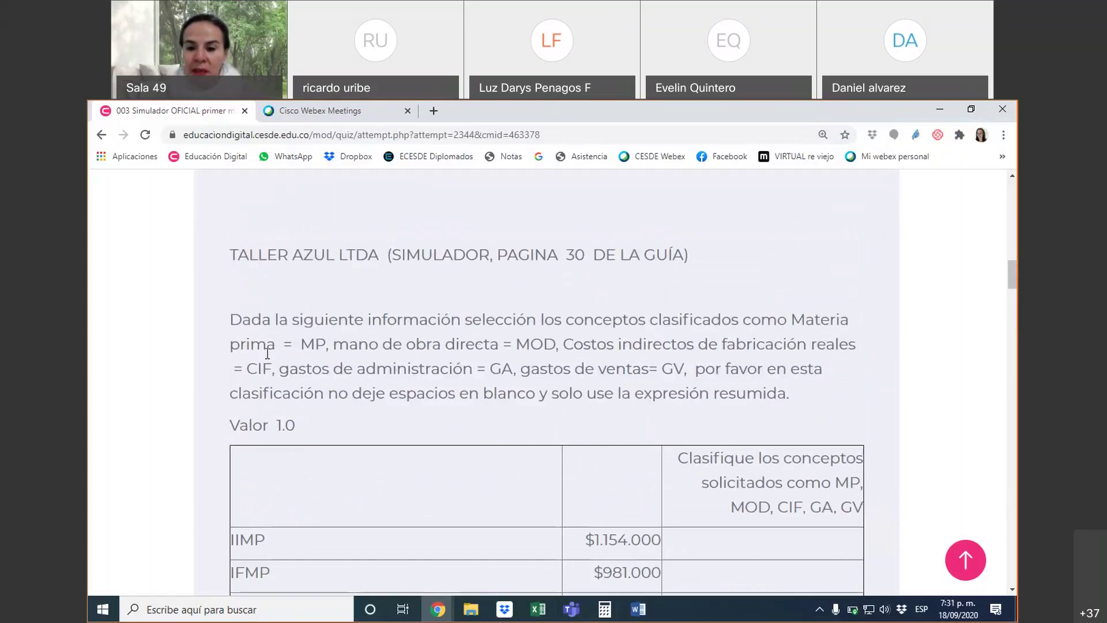
pyautogui.doubleClick(309, 344)
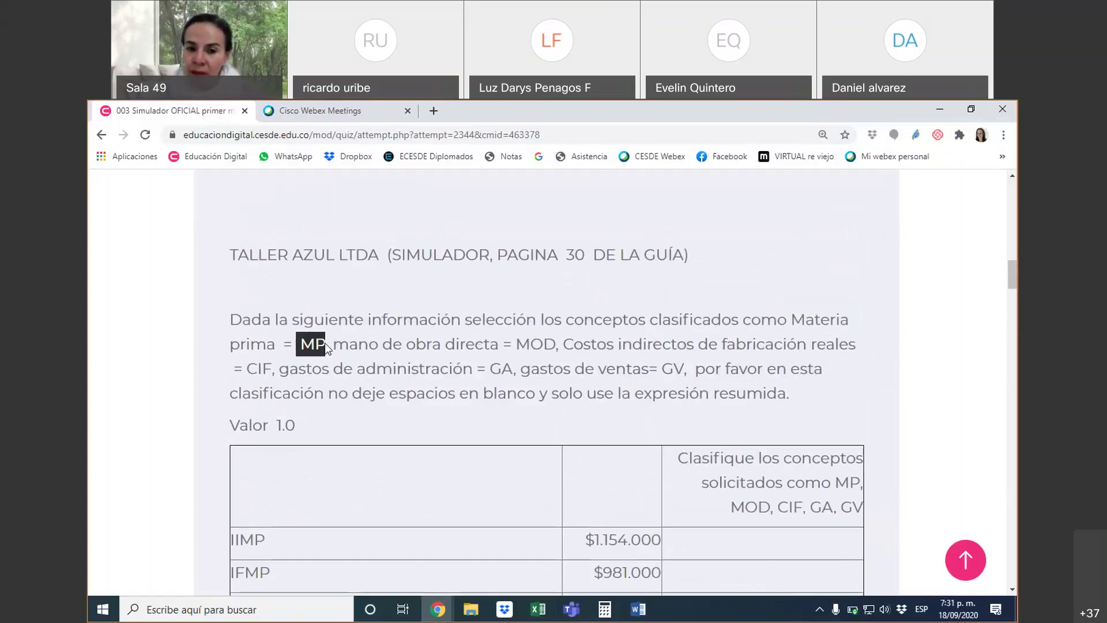
pyautogui.moveTo(516, 345); pyautogui.dragTo(556, 341)
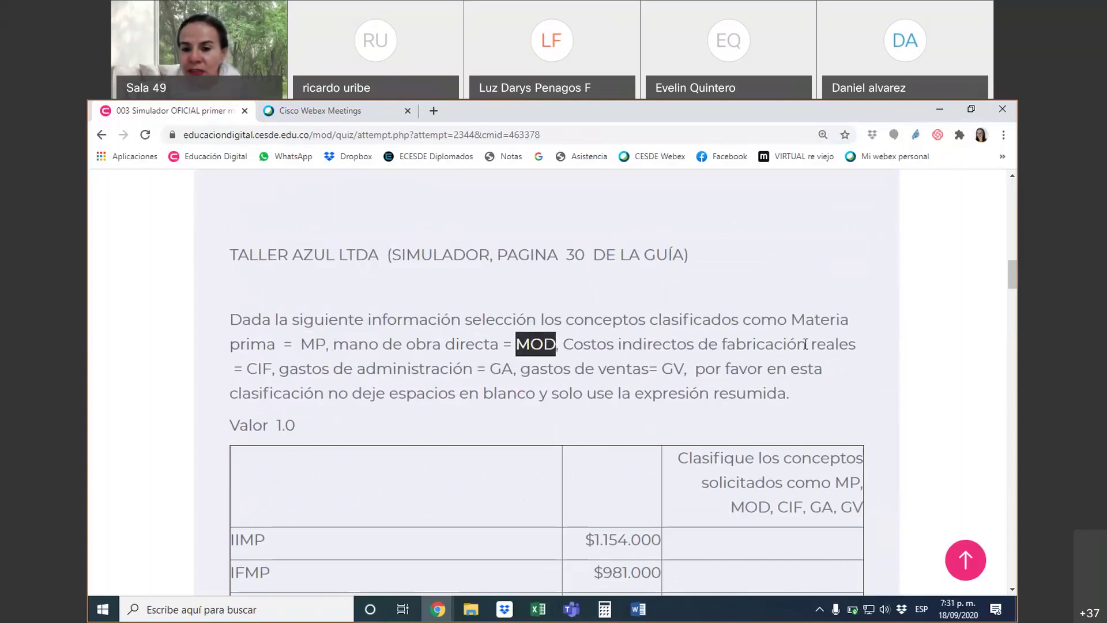
pyautogui.moveTo(246, 370); pyautogui.dragTo(272, 370)
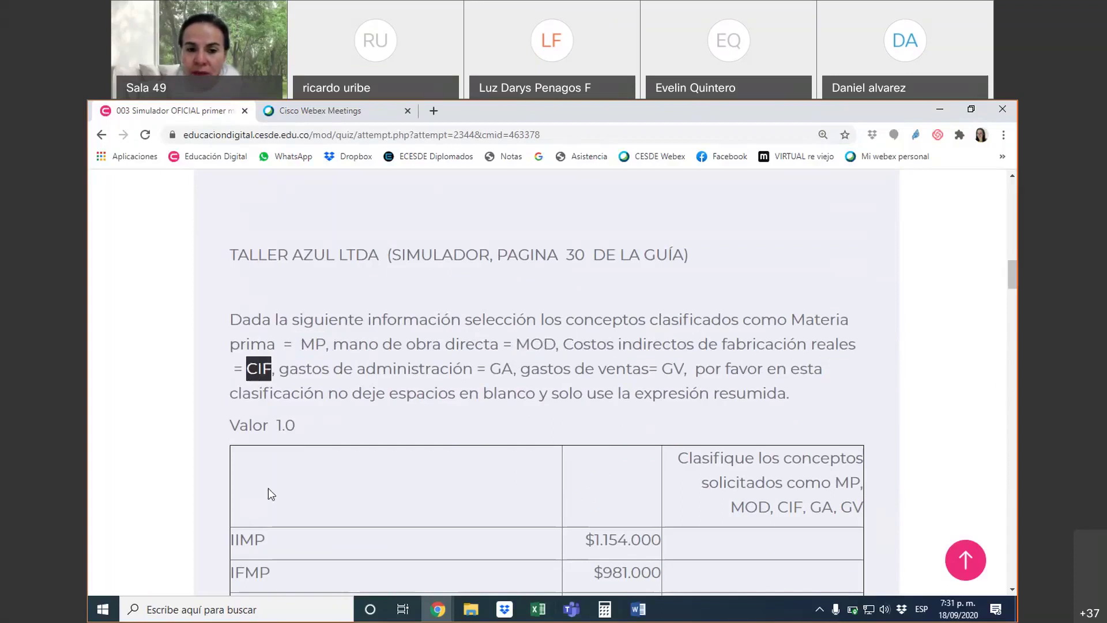
pyautogui.scroll(-2, 510, 423)
pyautogui.scroll(-4, 511, 412)
pyautogui.scroll(4, 509, 274)
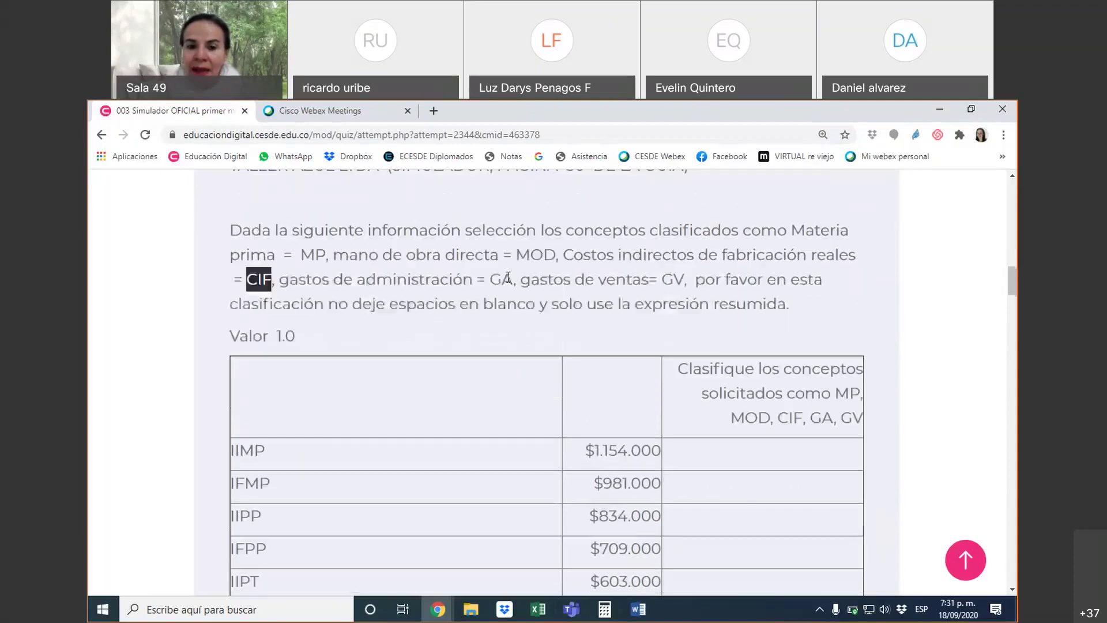
pyautogui.click(499, 278)
pyautogui.moveTo(490, 279); pyautogui.dragTo(517, 280)
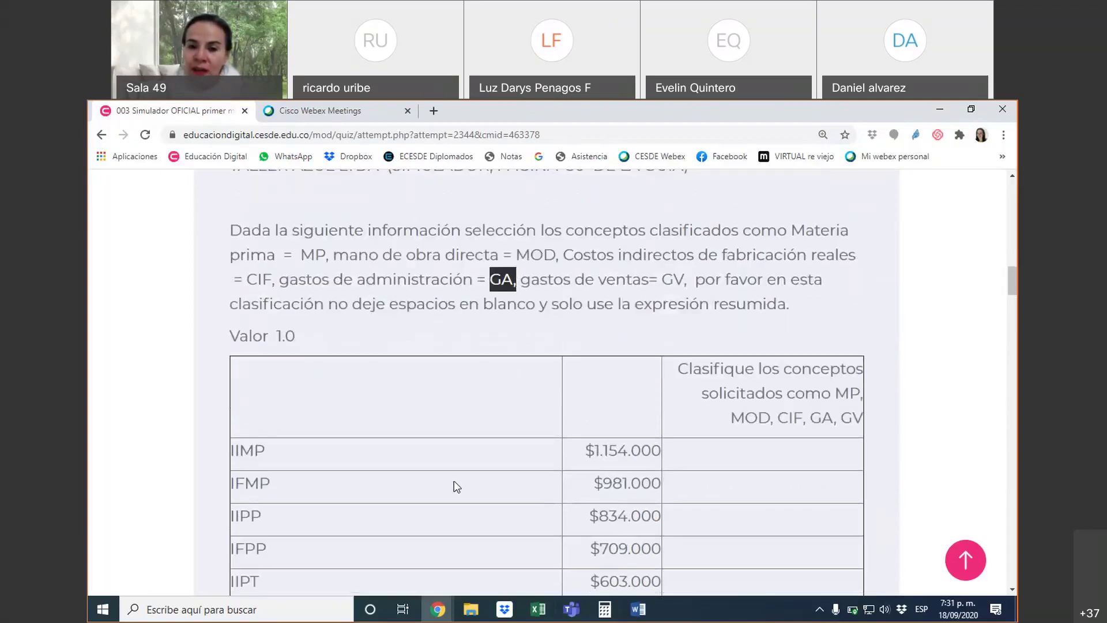
pyautogui.moveTo(662, 279); pyautogui.dragTo(685, 280)
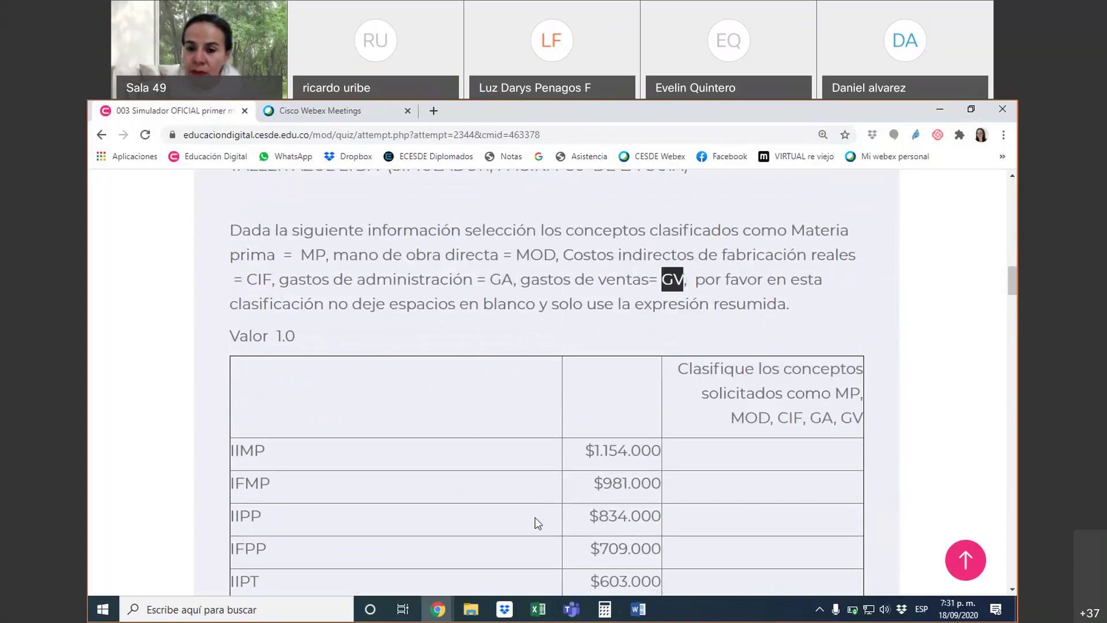
# Go to the Valor 2.0 cost statement part and point out each of the three blank heading fields above its table
pyautogui.scroll(-10, 647, 510)
pyautogui.scroll(-10, 669, 327)
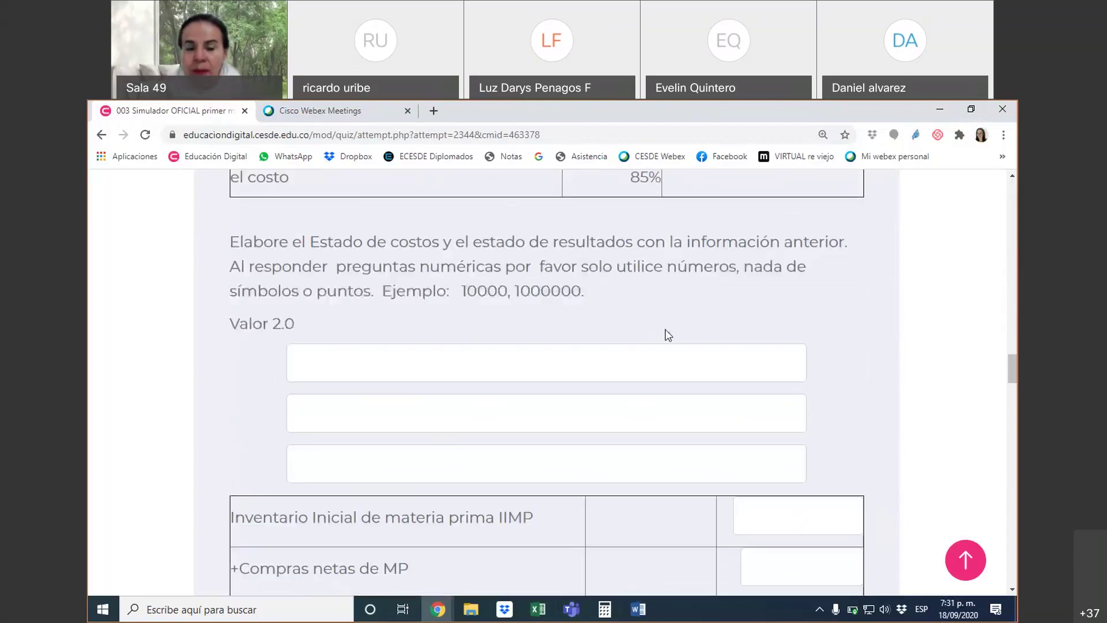
pyautogui.scroll(-2, 227, 406)
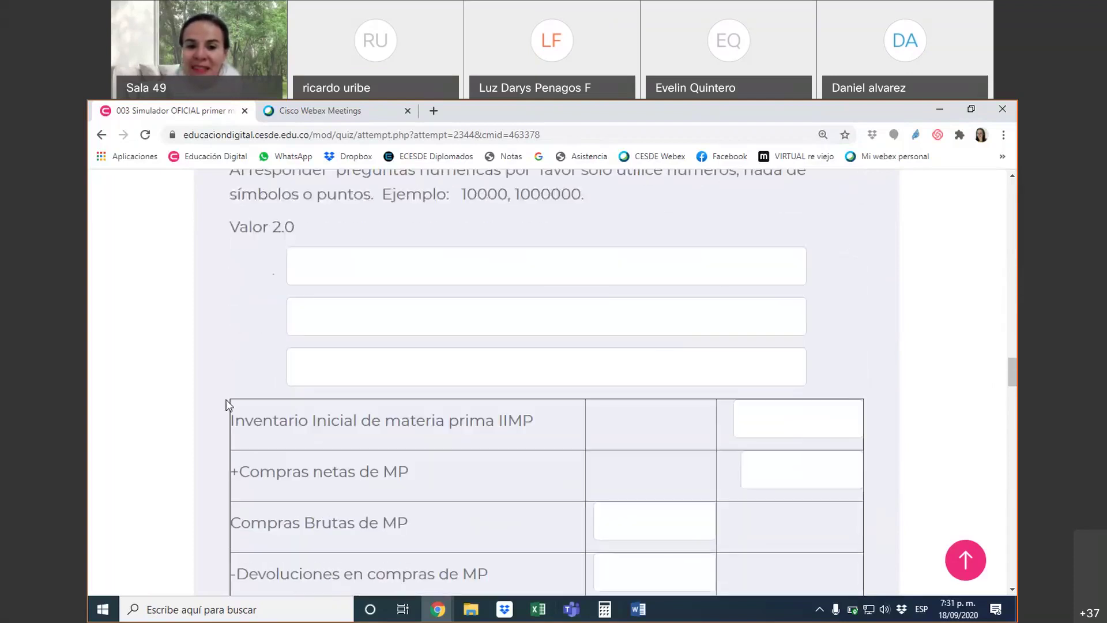
pyautogui.scroll(2, 345, 570)
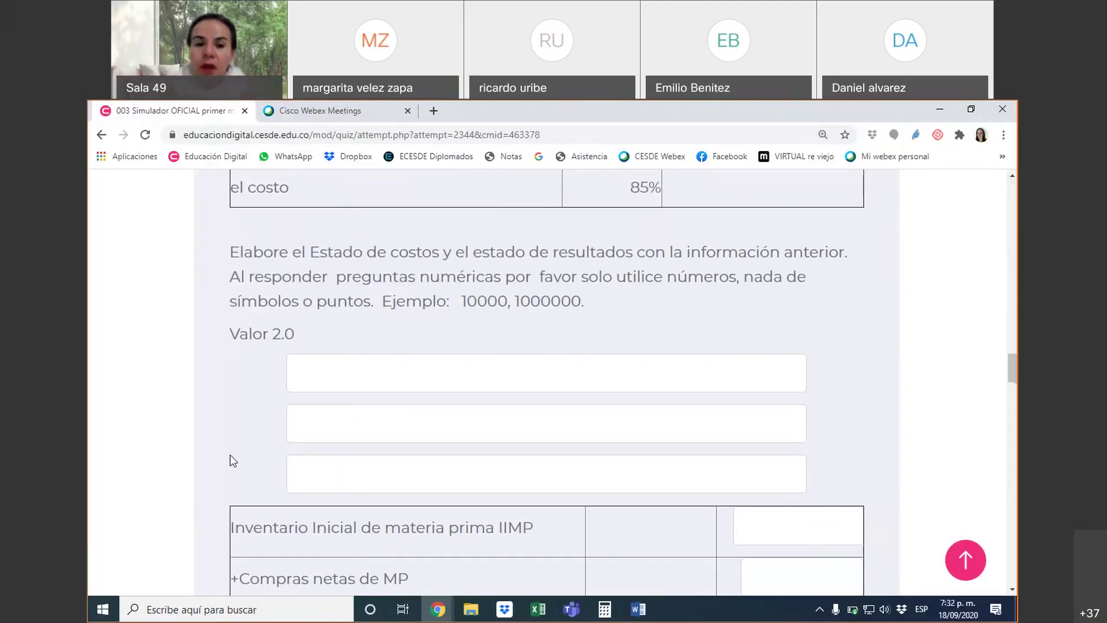
pyautogui.click(306, 365)
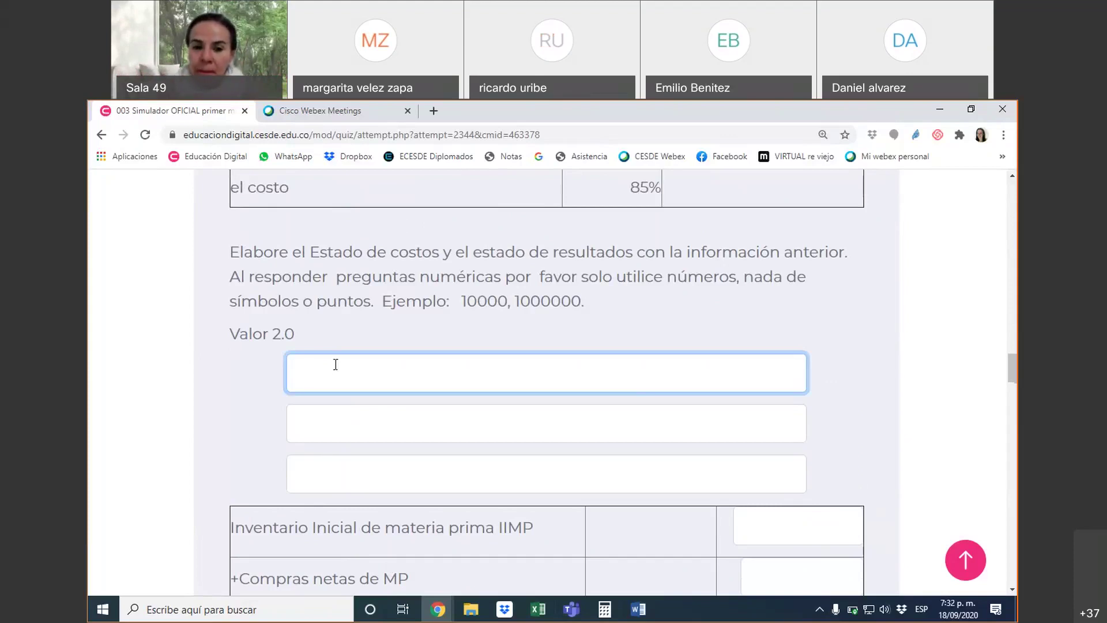
pyautogui.click(368, 433)
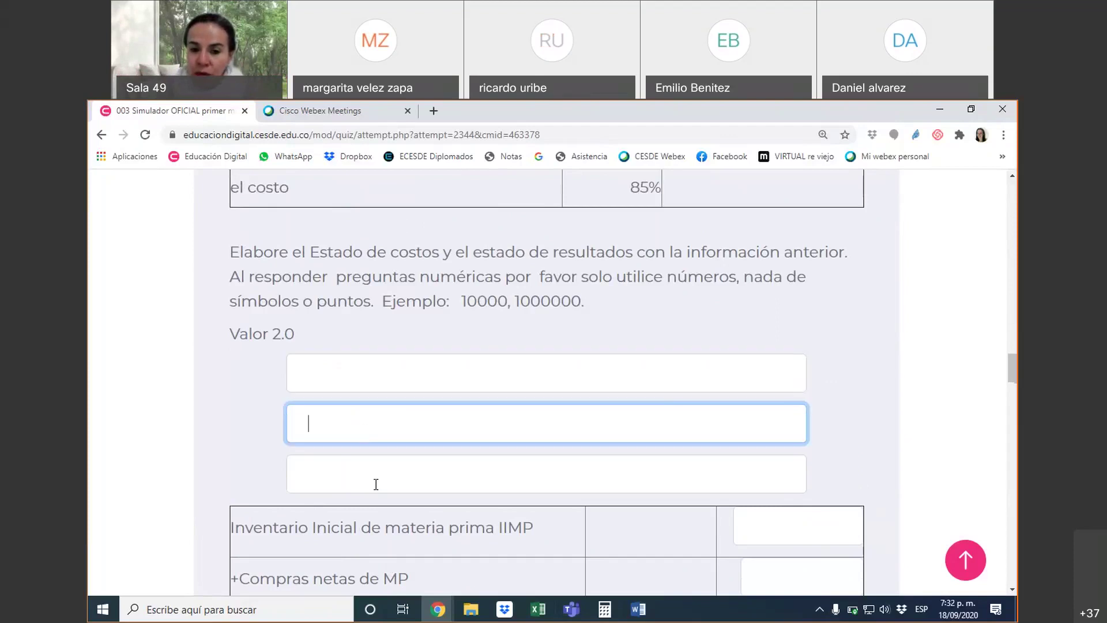
pyautogui.click(376, 483)
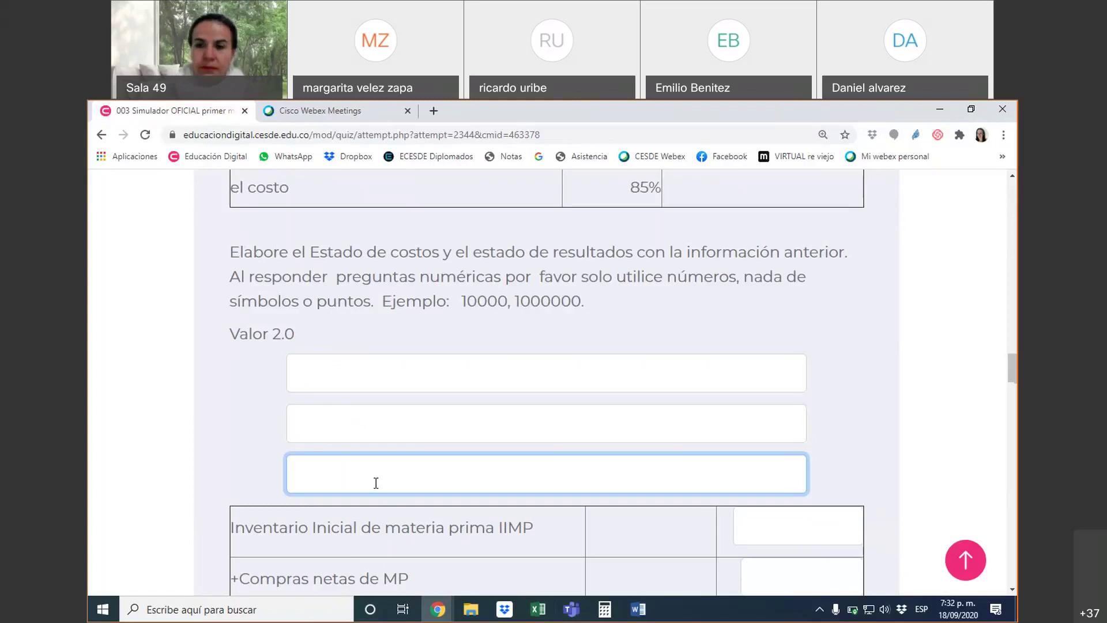
# Enter 15240536 for Inventario Inicial de materia prima IIMP in the cost statement table
pyautogui.scroll(-2, 607, 363)
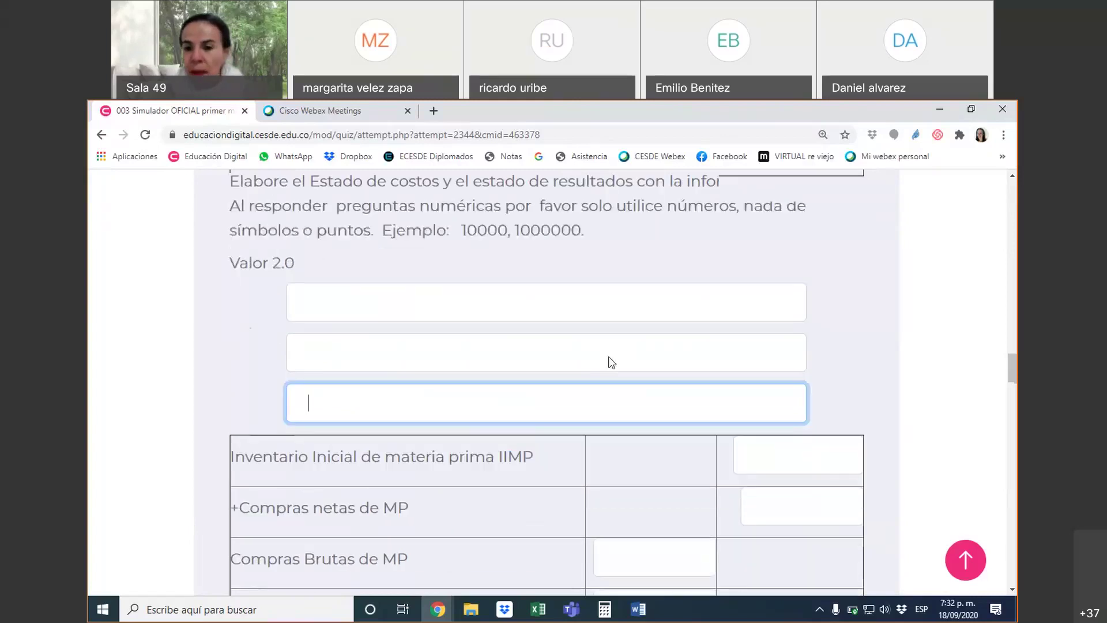
pyautogui.scroll(-2, 609, 357)
pyautogui.click(793, 328)
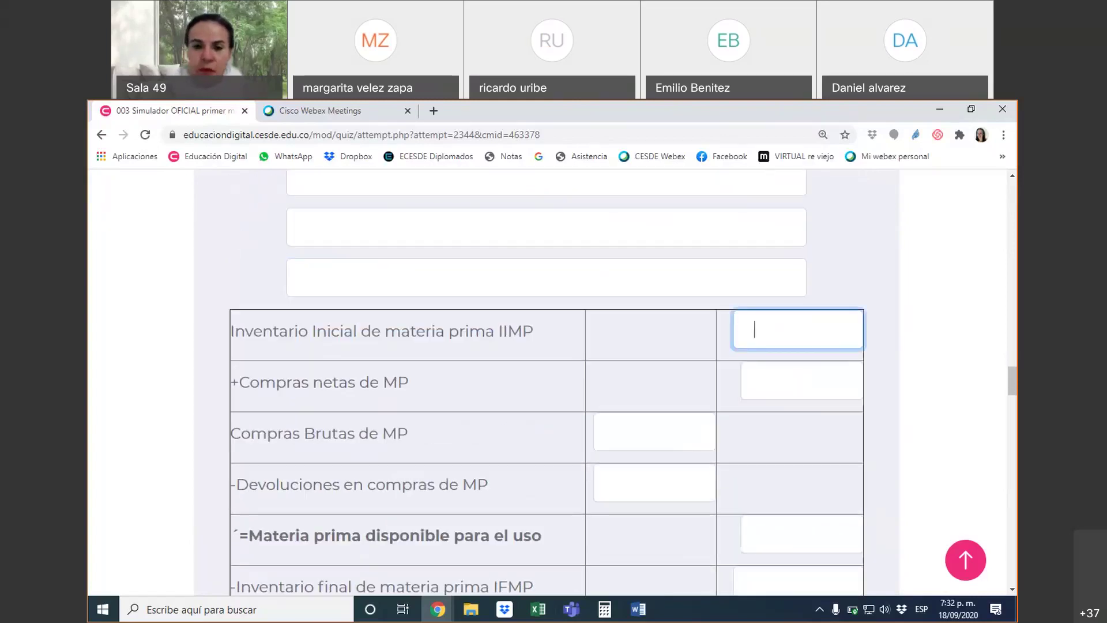
pyautogui.moveTo(604, 608)
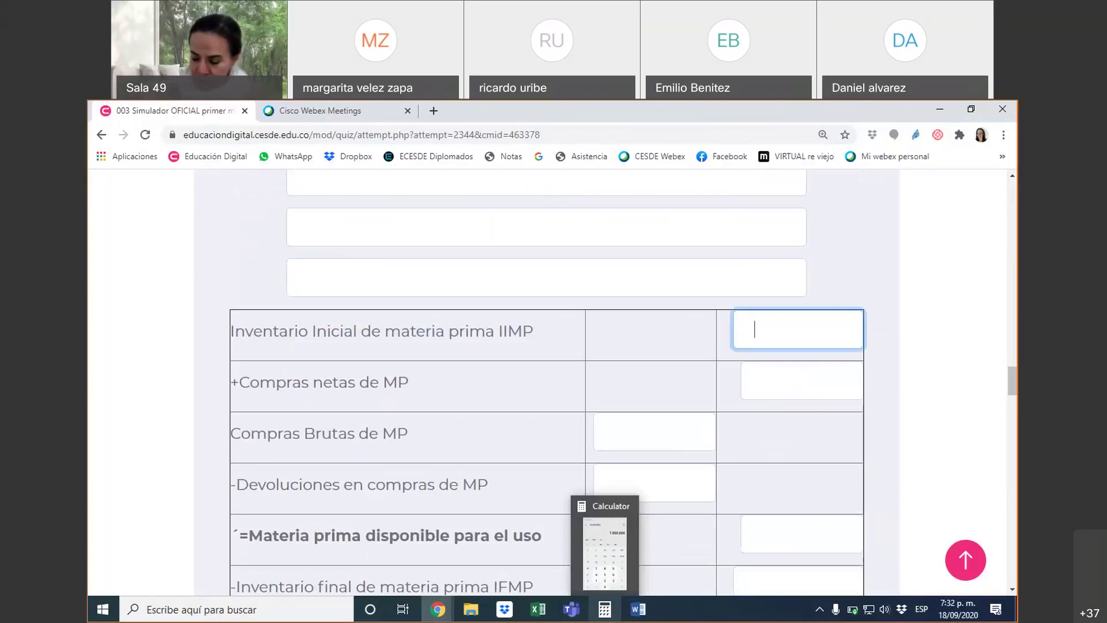
pyautogui.write('152')
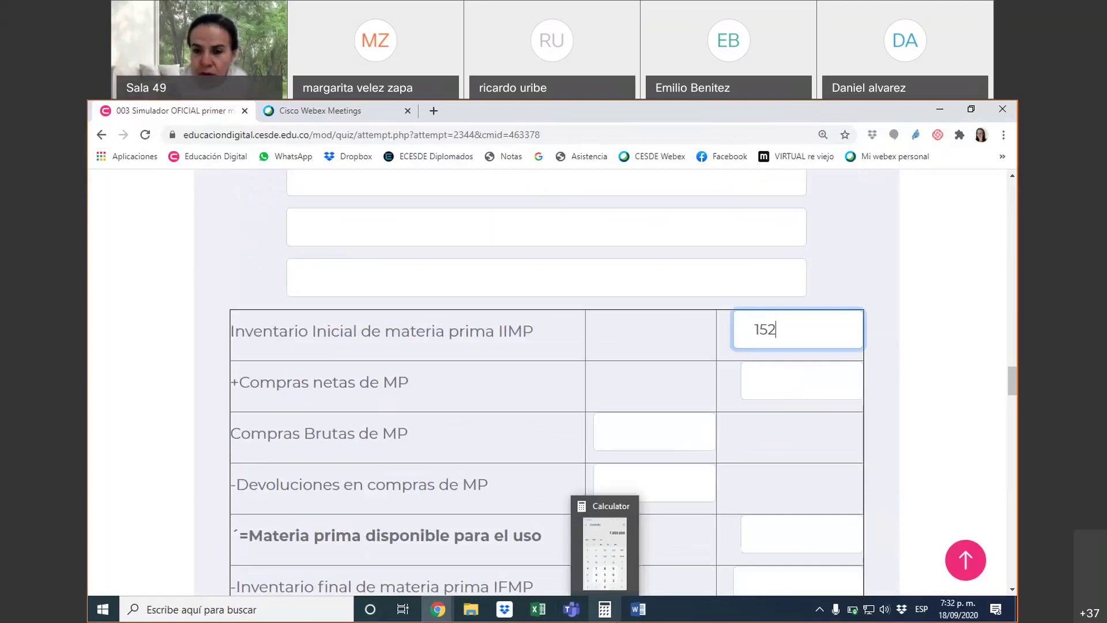
pyautogui.write('40536')
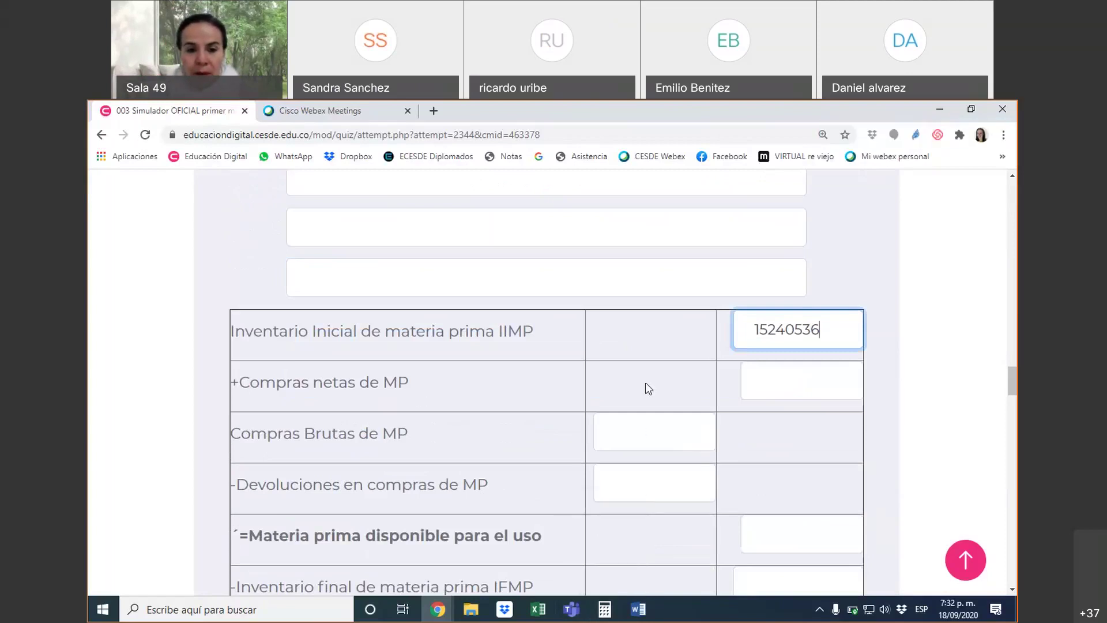
# Highlight the Devoluciones en compras de MP label and enter -850000 as its negative amount
pyautogui.scroll(-2, 647, 387)
pyautogui.click(572, 396)
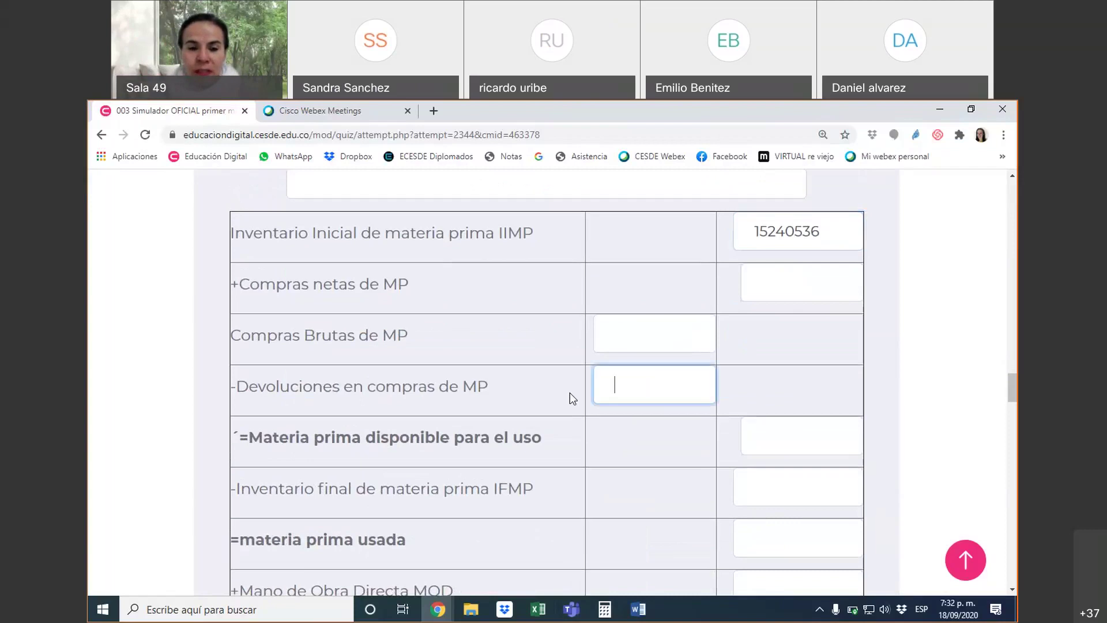
pyautogui.moveTo(554, 385); pyautogui.dragTo(219, 377)
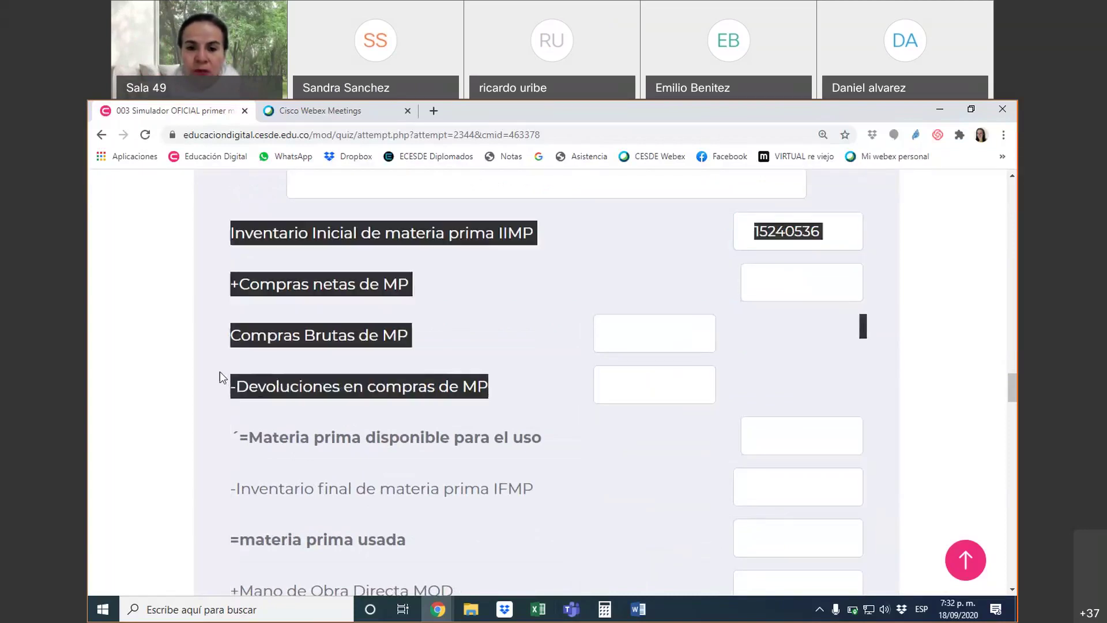
pyautogui.click(524, 408)
pyautogui.moveTo(513, 393); pyautogui.dragTo(258, 386)
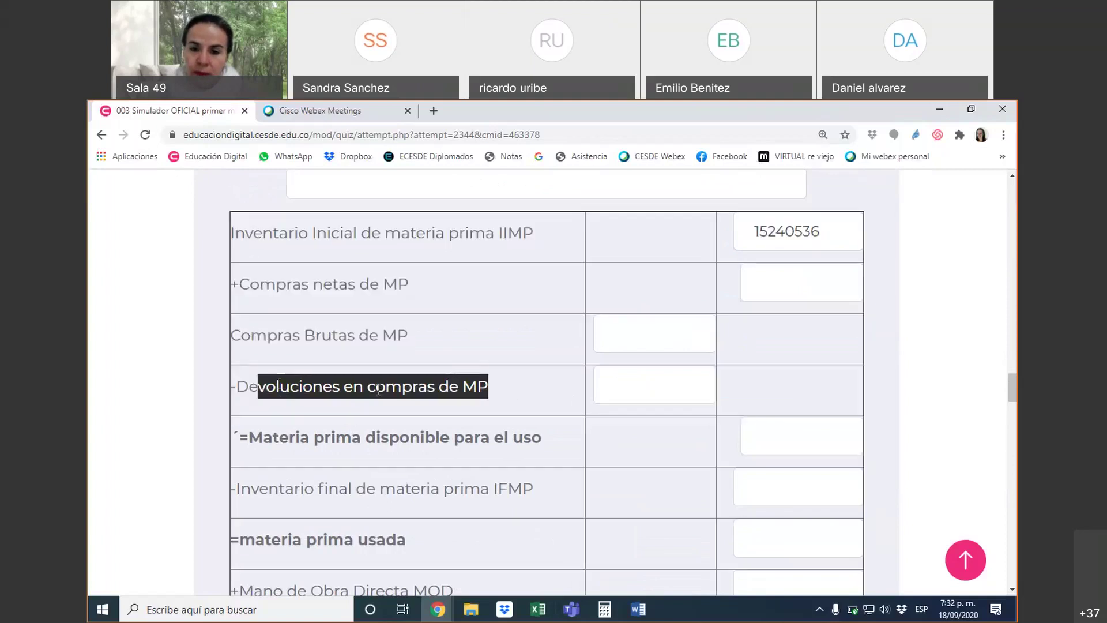
pyautogui.click(650, 391)
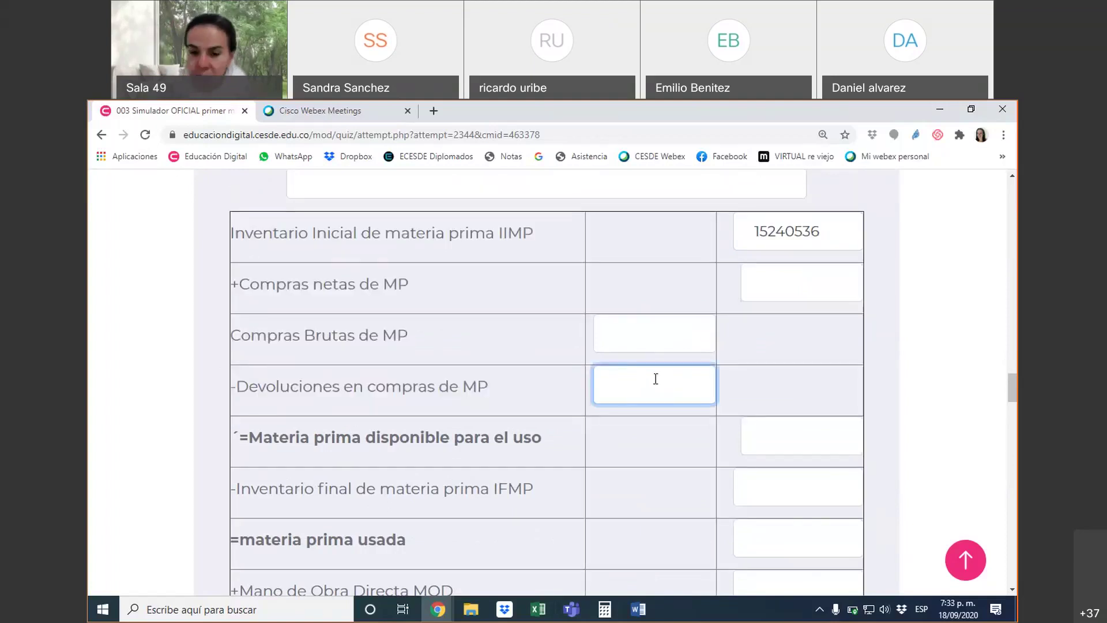
pyautogui.write('-850000')
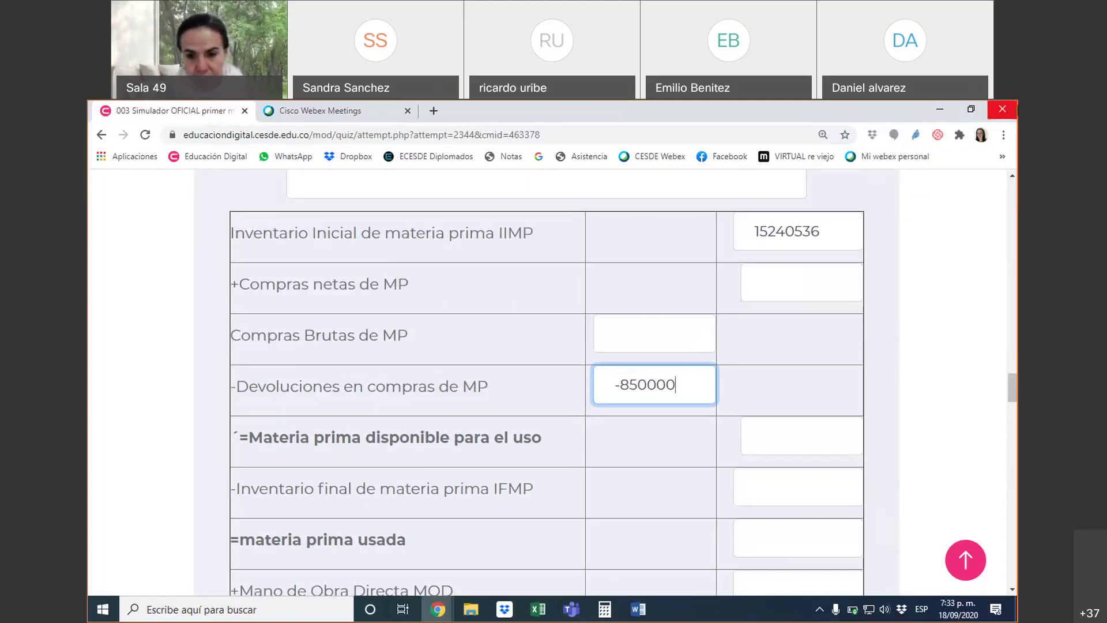
# Examine the entered raw material amounts enlarged, and the remaining cost statement rows down to the procedure field for ingresos por actividades ordinarias
pyautogui.keyDown('ctrl'); pyautogui.scroll(2, 794, 393); pyautogui.keyUp('ctrl')
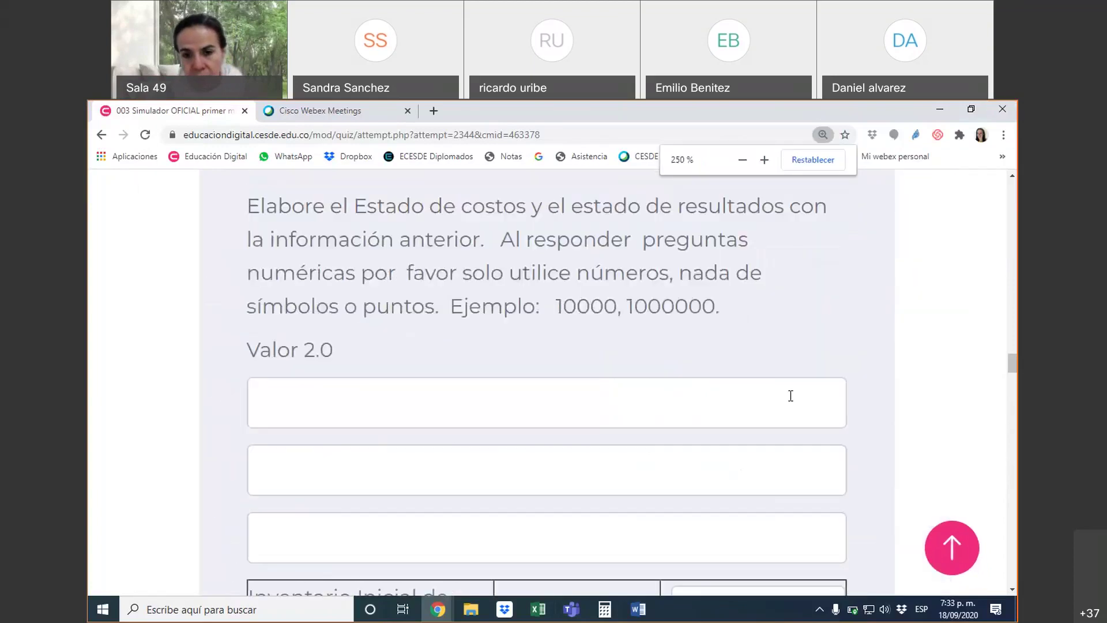
pyautogui.scroll(-5, 772, 398)
pyautogui.scroll(2, 771, 378)
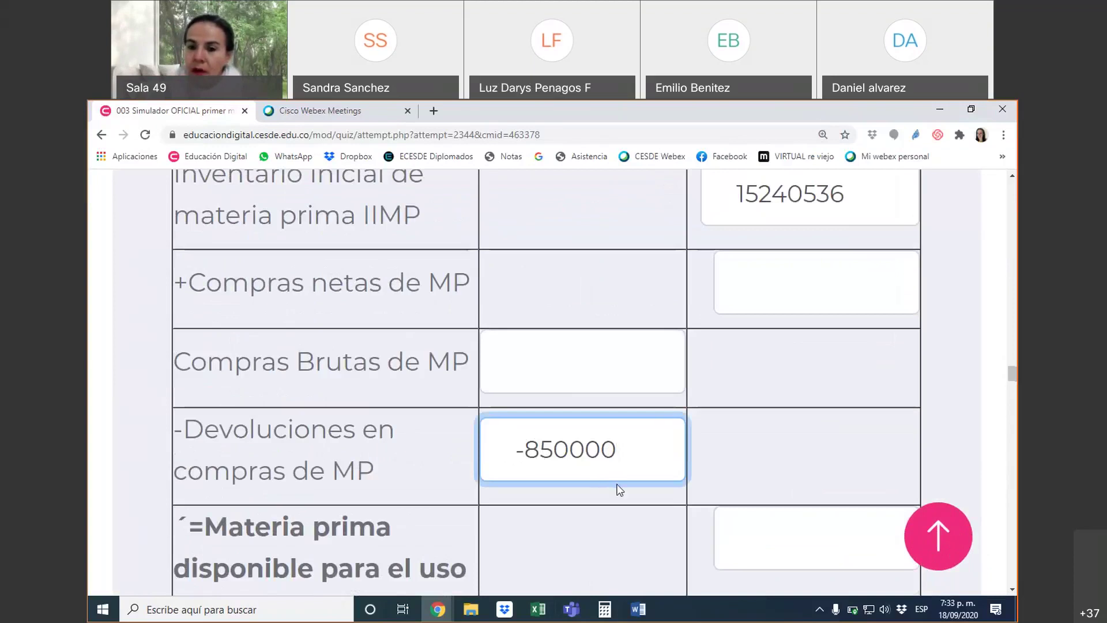
pyautogui.scroll(5, 743, 427)
pyautogui.scroll(-2, 740, 426)
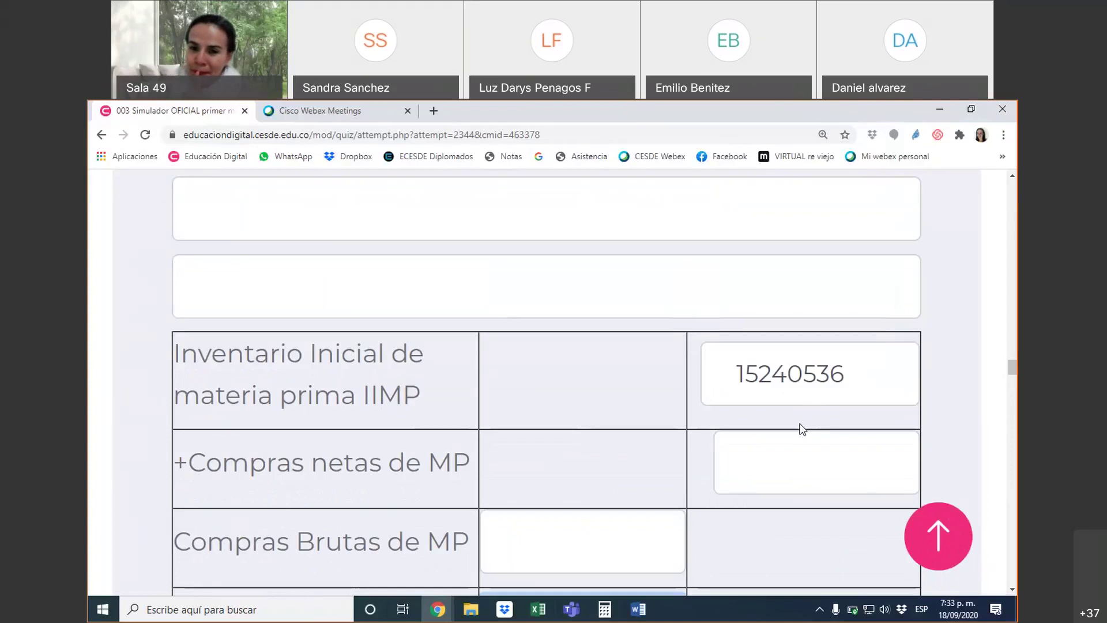
pyautogui.write('-850000')
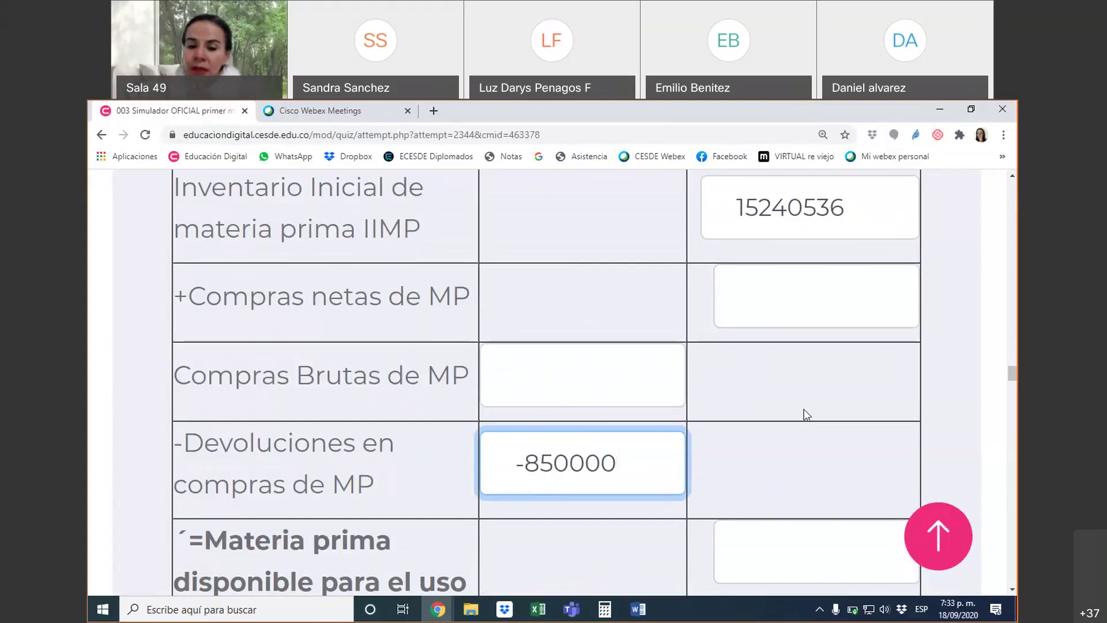
pyautogui.scroll(-5, 804, 403)
pyautogui.scroll(-10, 804, 410)
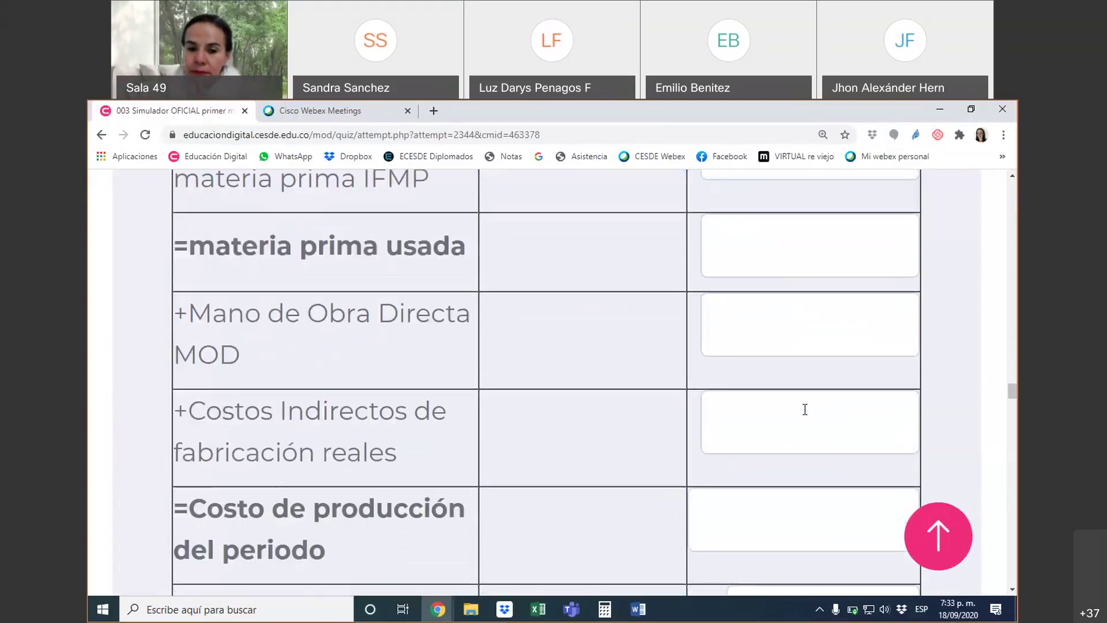
pyautogui.scroll(-3, 805, 414)
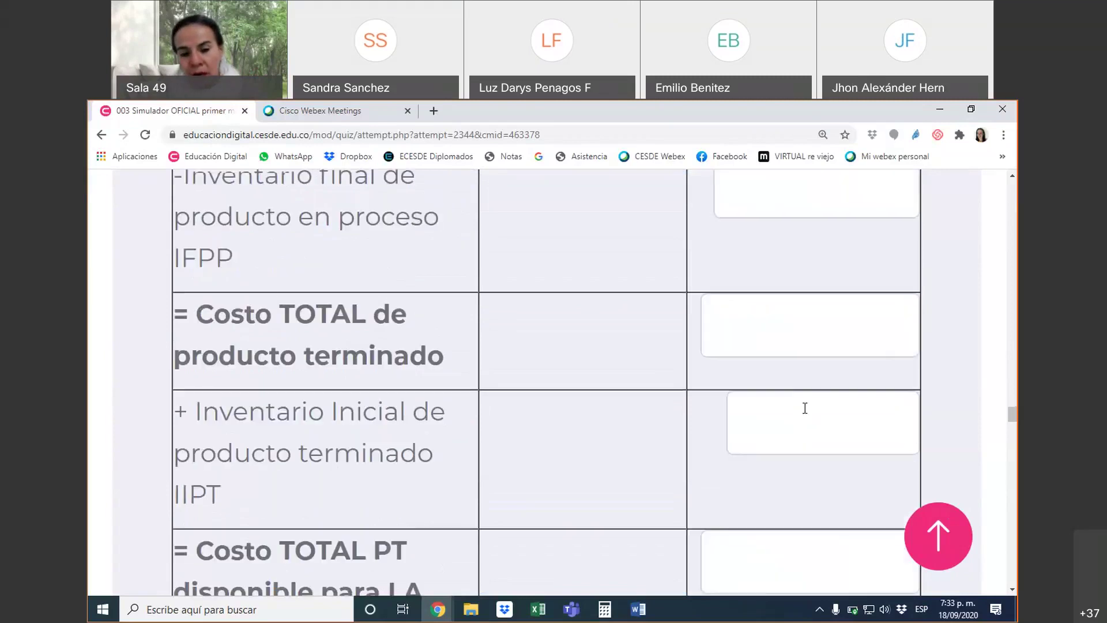
pyautogui.scroll(-2, 804, 409)
pyautogui.scroll(-1, 805, 410)
pyautogui.scroll(-10, 800, 408)
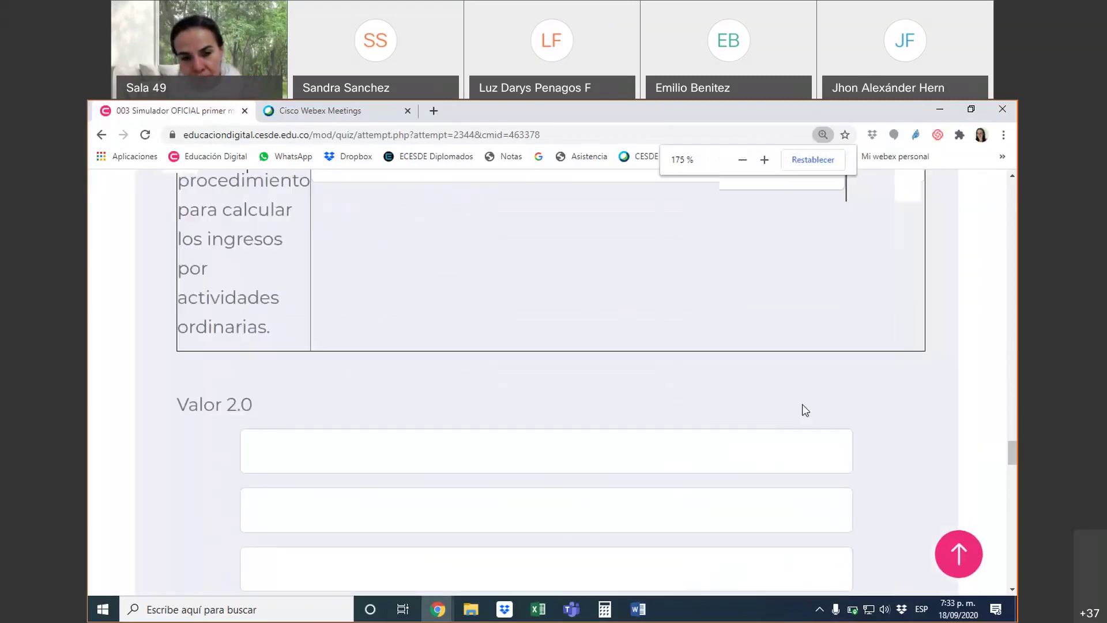
pyautogui.scroll(-2, 369, 410)
pyautogui.scroll(9, 422, 391)
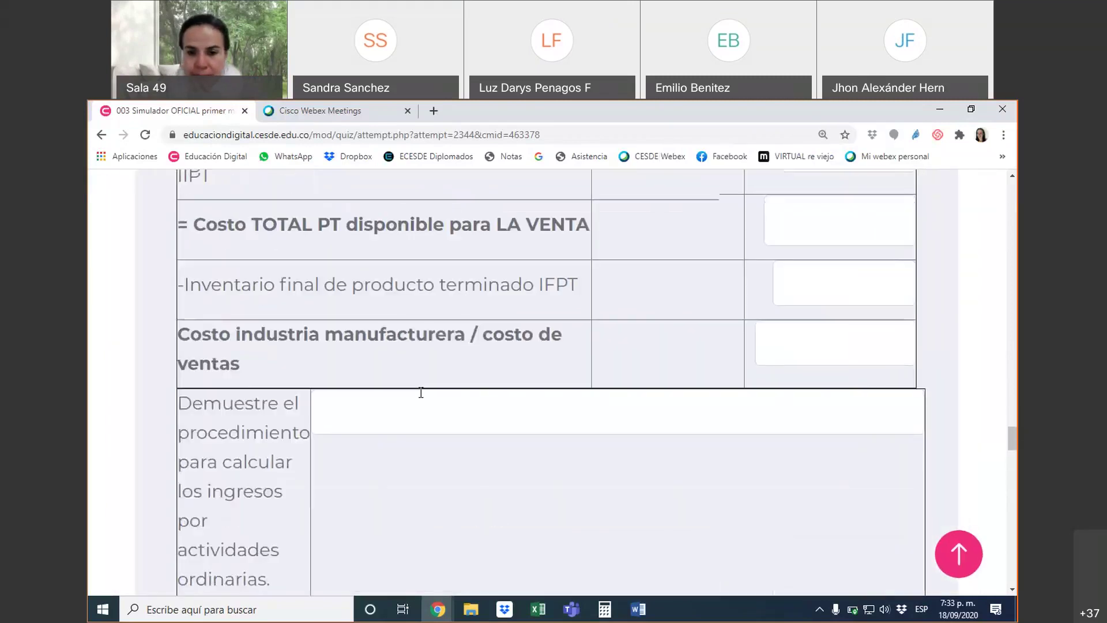
pyautogui.scroll(-3, 422, 390)
pyautogui.scroll(-2, 422, 391)
pyautogui.click(367, 318)
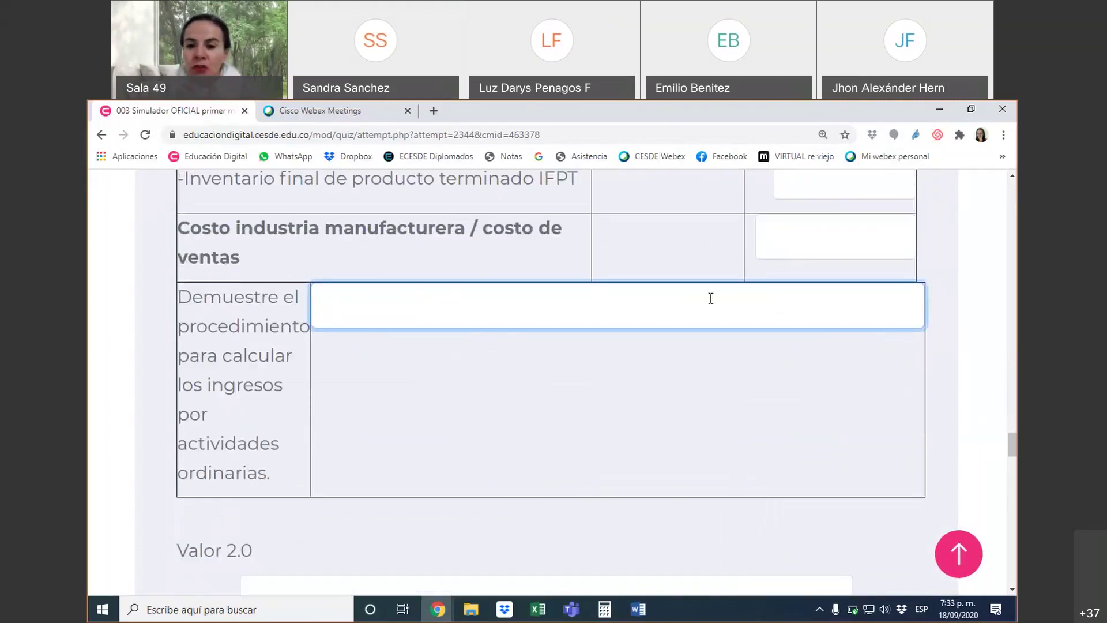
# Enter 65321521 for Costo industria manufacturera / costo de ventas and -1500000 for Inventario final de producto terminado IFPT
pyautogui.scroll(2, 750, 335)
pyautogui.click(776, 359)
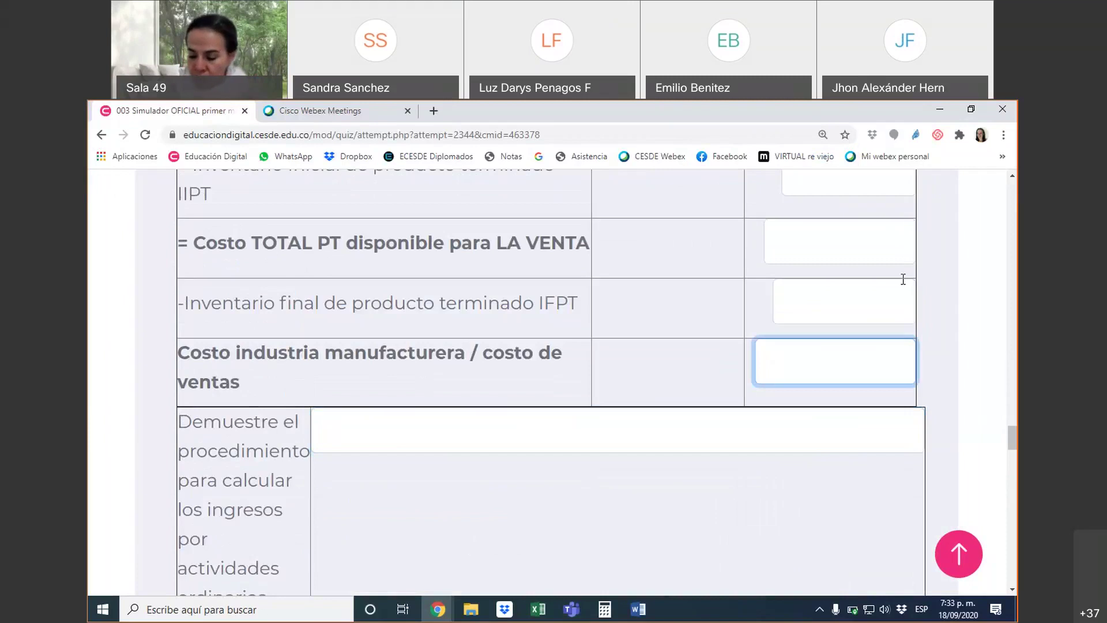
pyautogui.write('6')
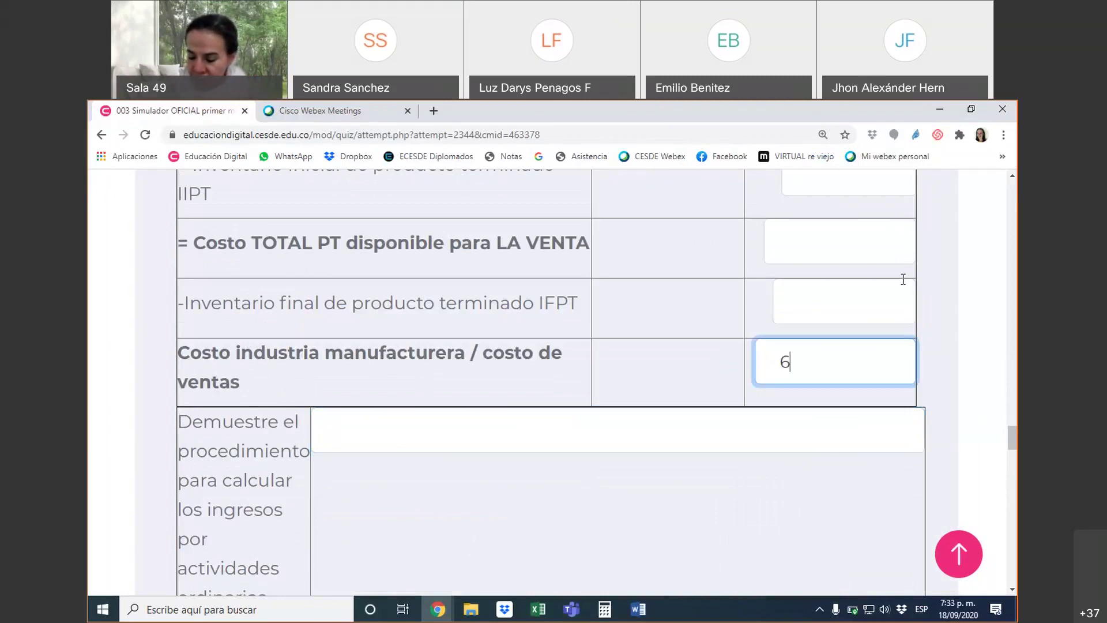
pyautogui.write('5321521')
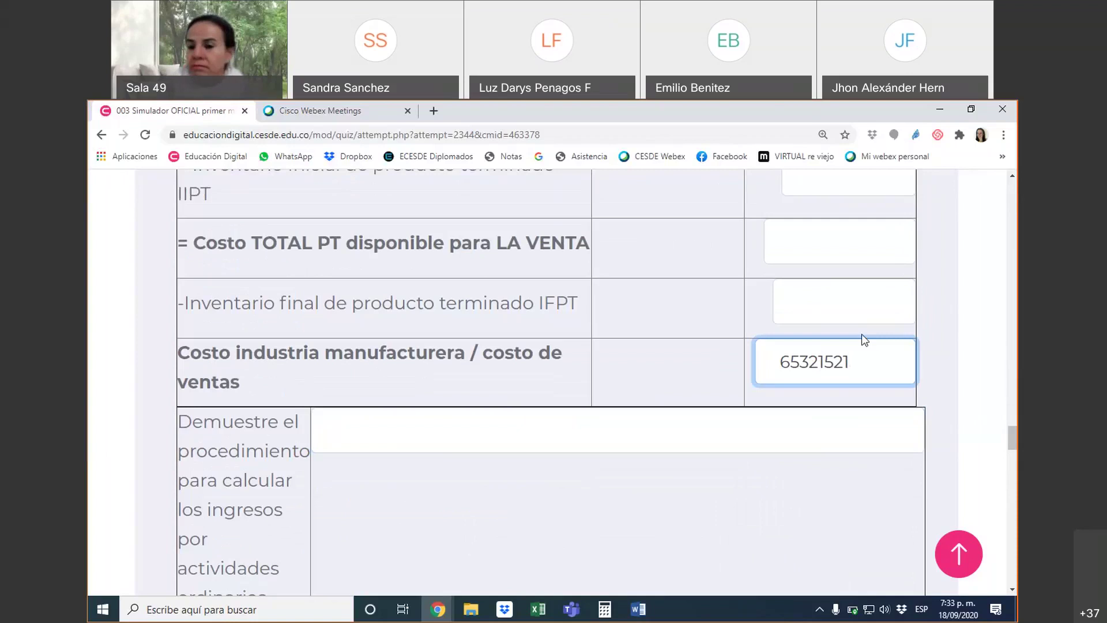
pyautogui.click(821, 290)
pyautogui.write('-1500000')
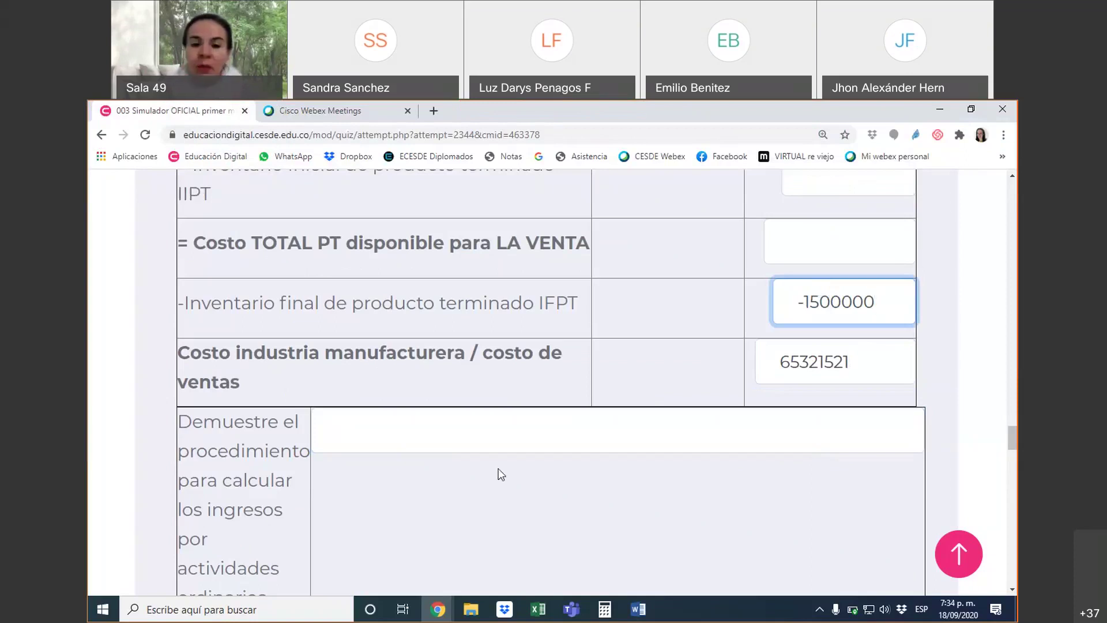
# Write the procedure for calculating ingresos por actividades ordinarias as =65.321.521 X (1 + 60%)
pyautogui.click(349, 424)
pyautogui.scroll(-7, 519, 460)
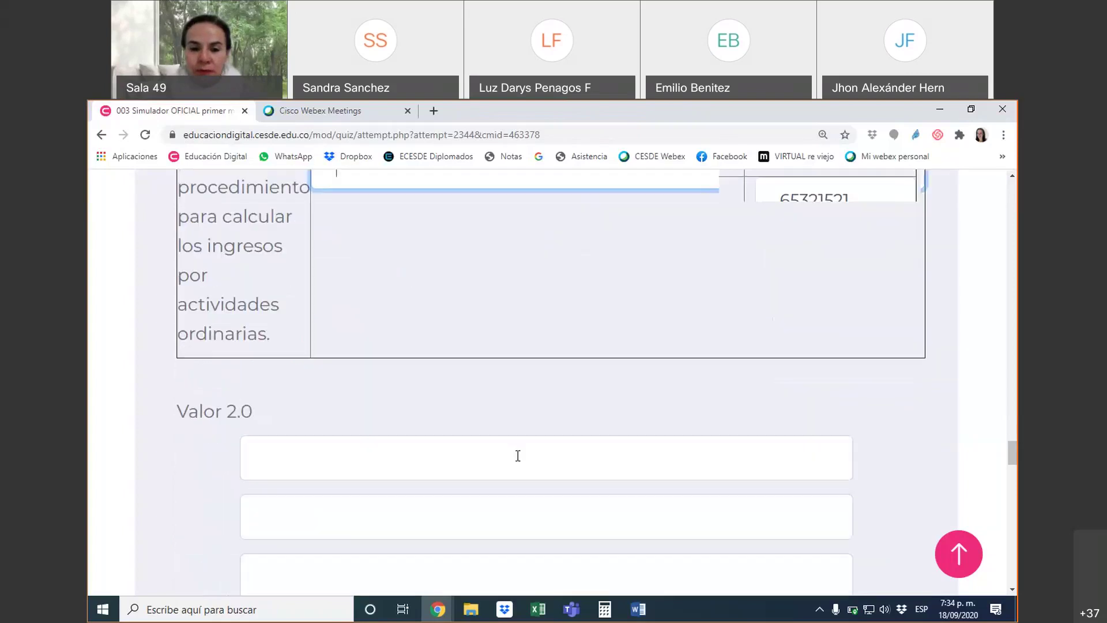
pyautogui.scroll(10, 519, 460)
pyautogui.scroll(-4, 519, 459)
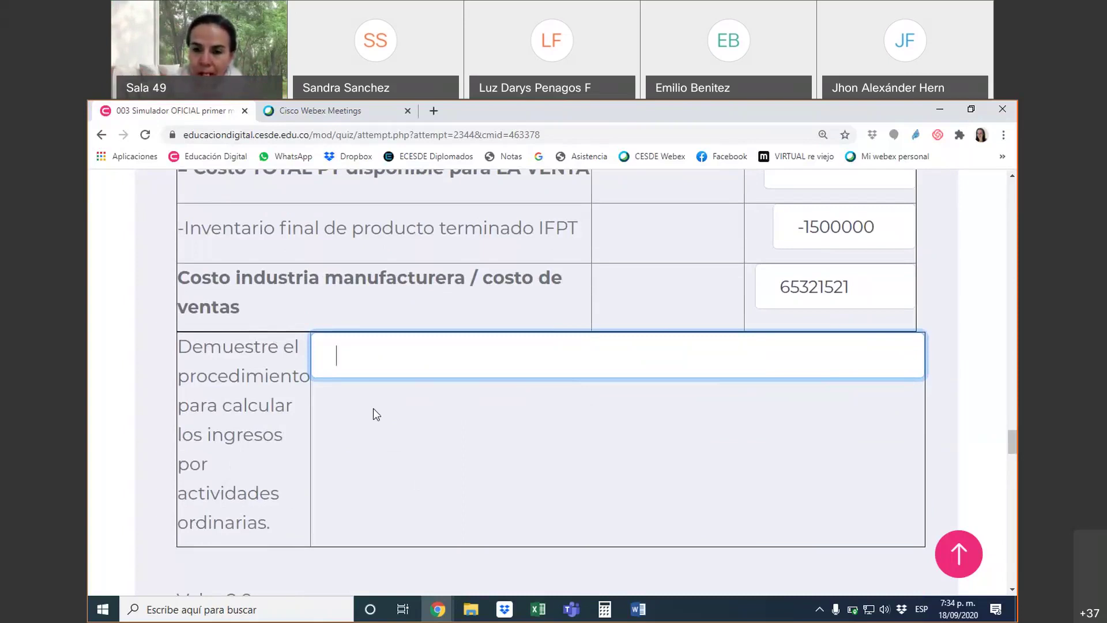
pyautogui.write('=65.3')
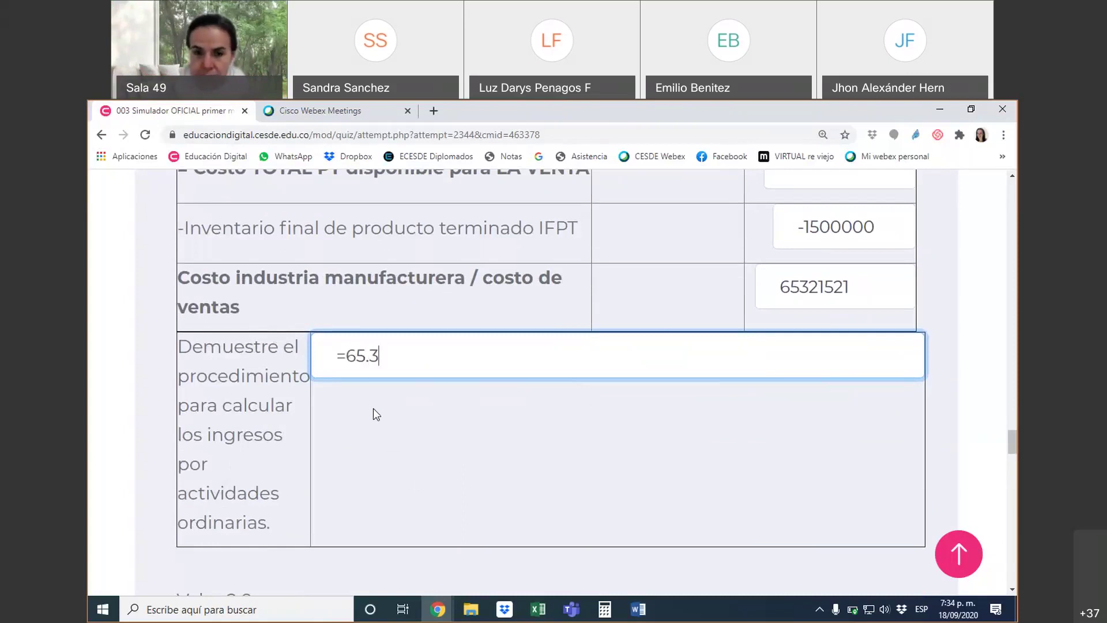
pyautogui.write('21.521')
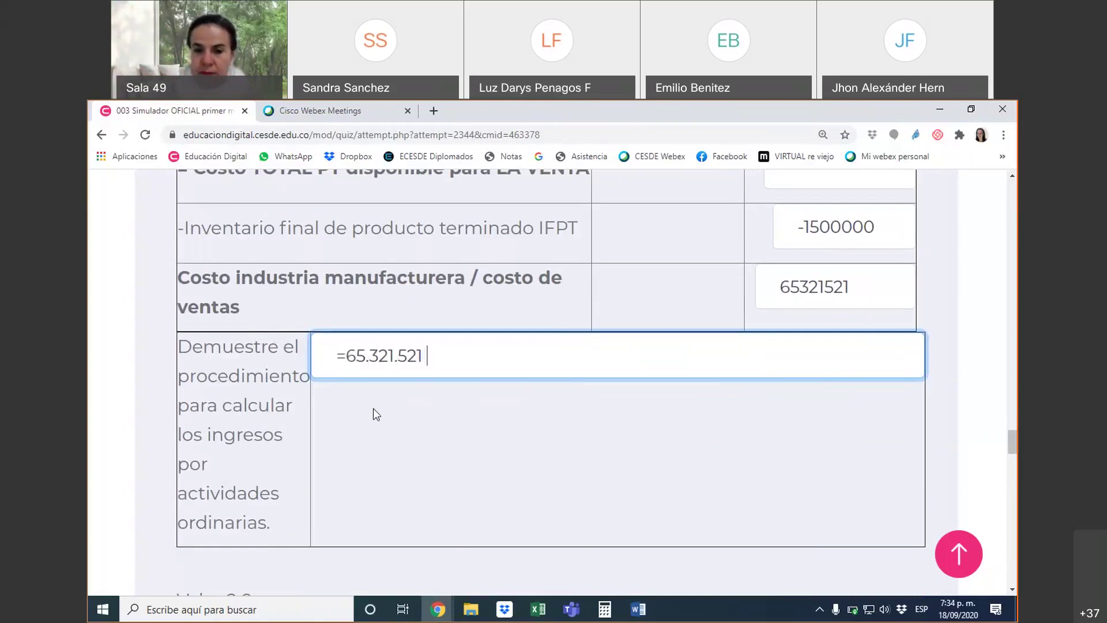
pyautogui.write(' X')
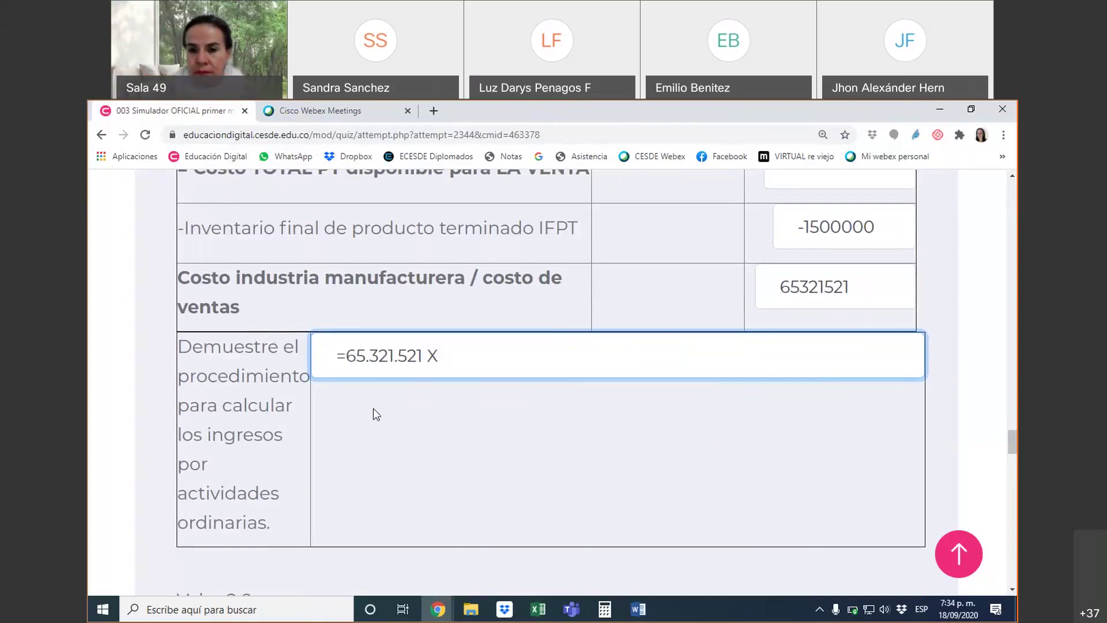
pyautogui.write(' (')
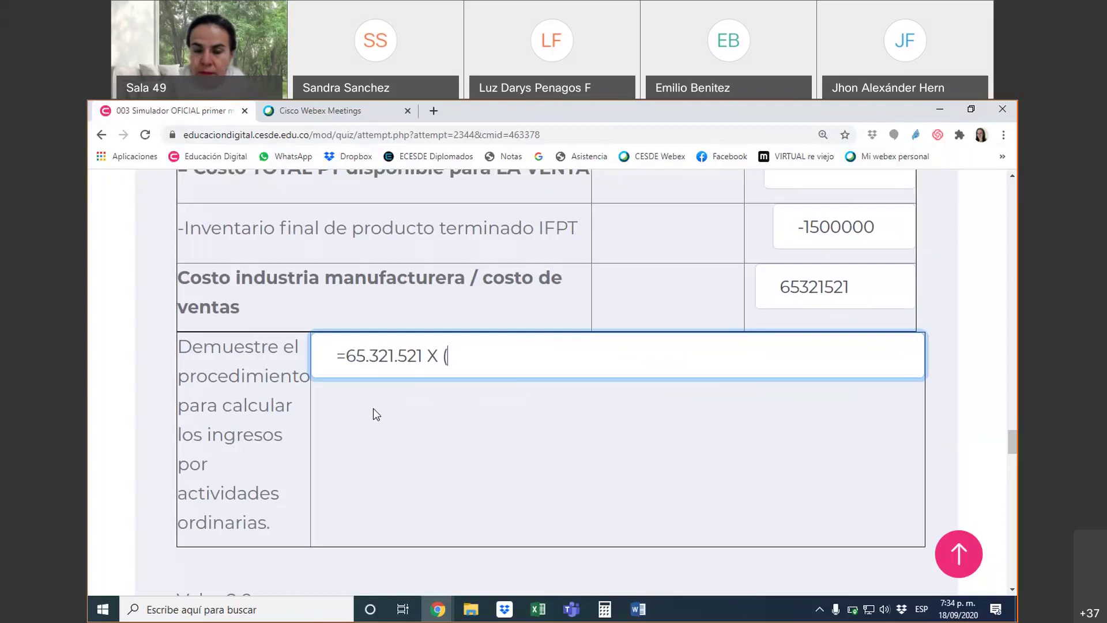
pyautogui.write('1 +')
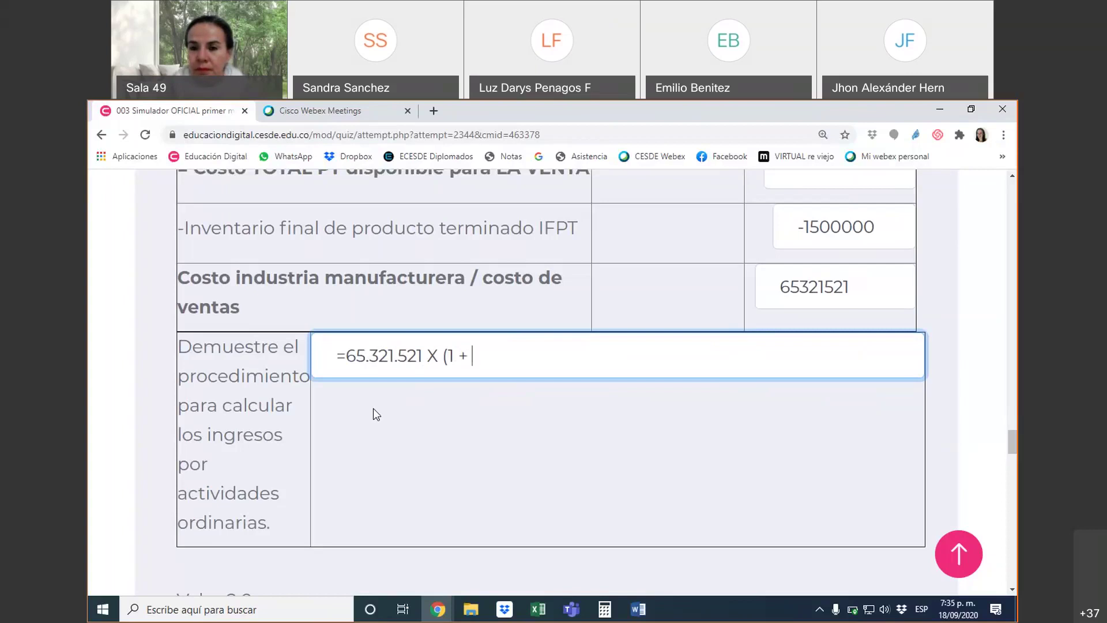
pyautogui.write(' 60%)')
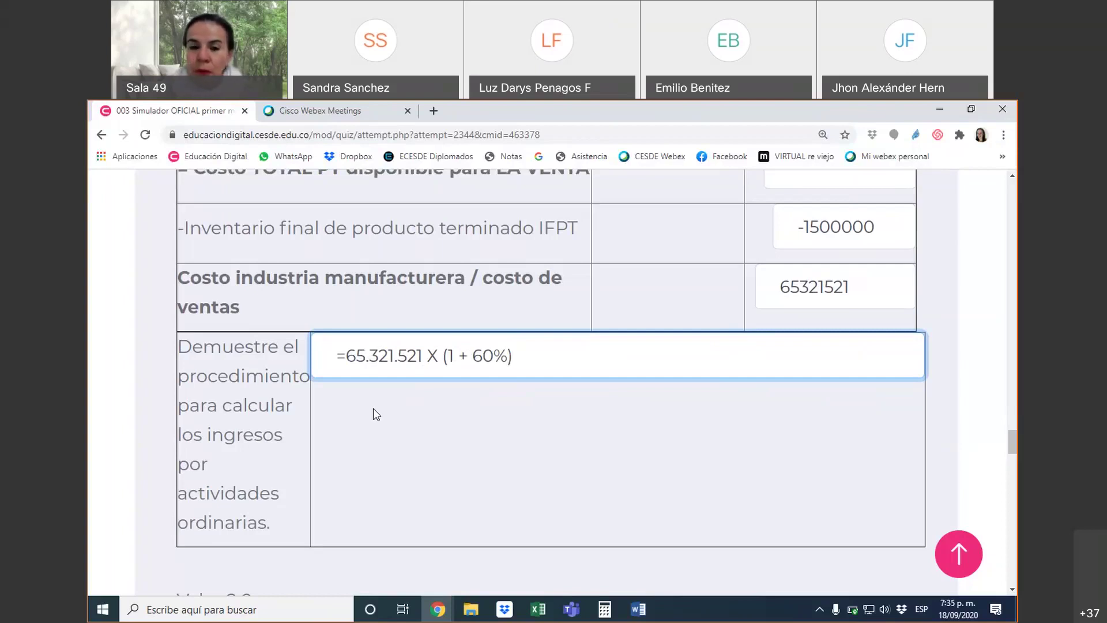
# Add a space after the formula's opening parenthesis and append the alternative notation ///// = 65321521 * (1+ 0.60)
pyautogui.click(450, 356)
pyautogui.click(569, 362)
pyautogui.write('/////')
pyautogui.write('=')
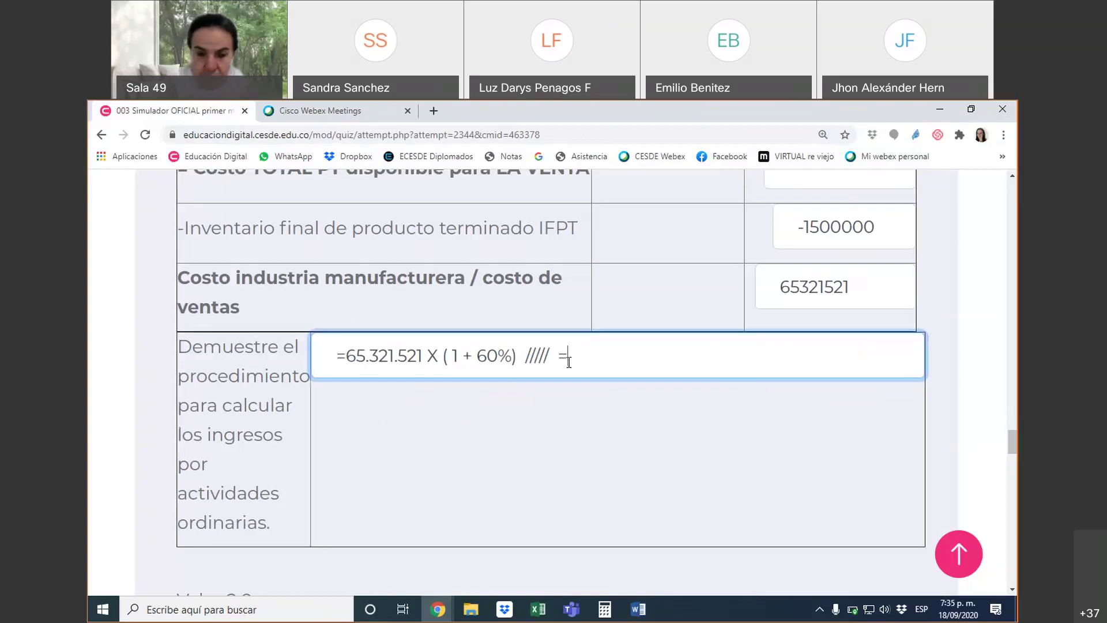
pyautogui.write('65321')
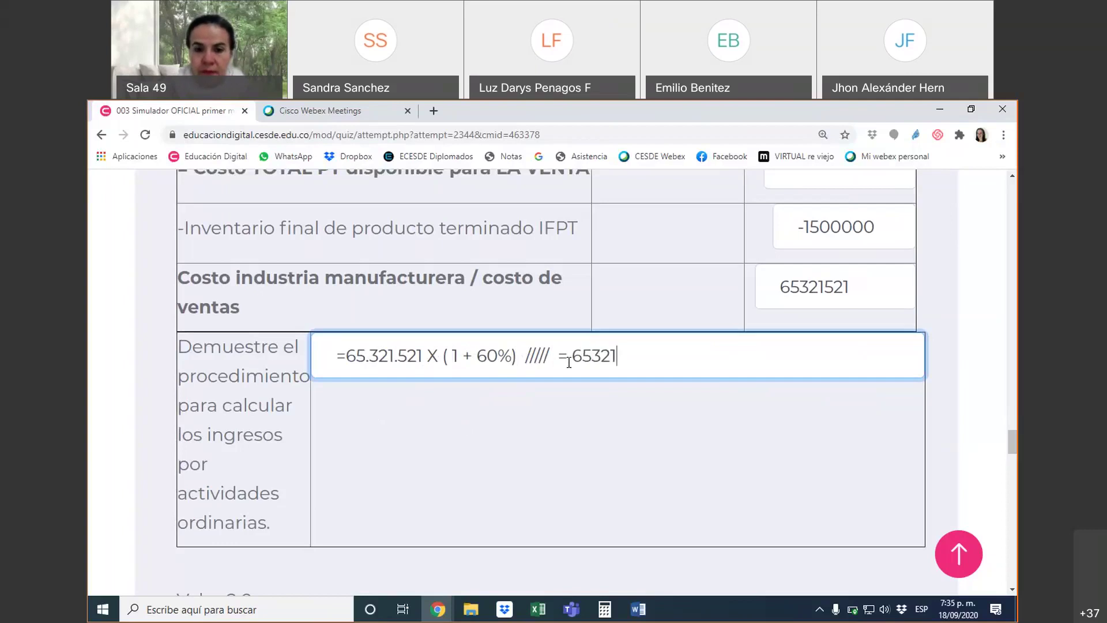
pyautogui.write('521')
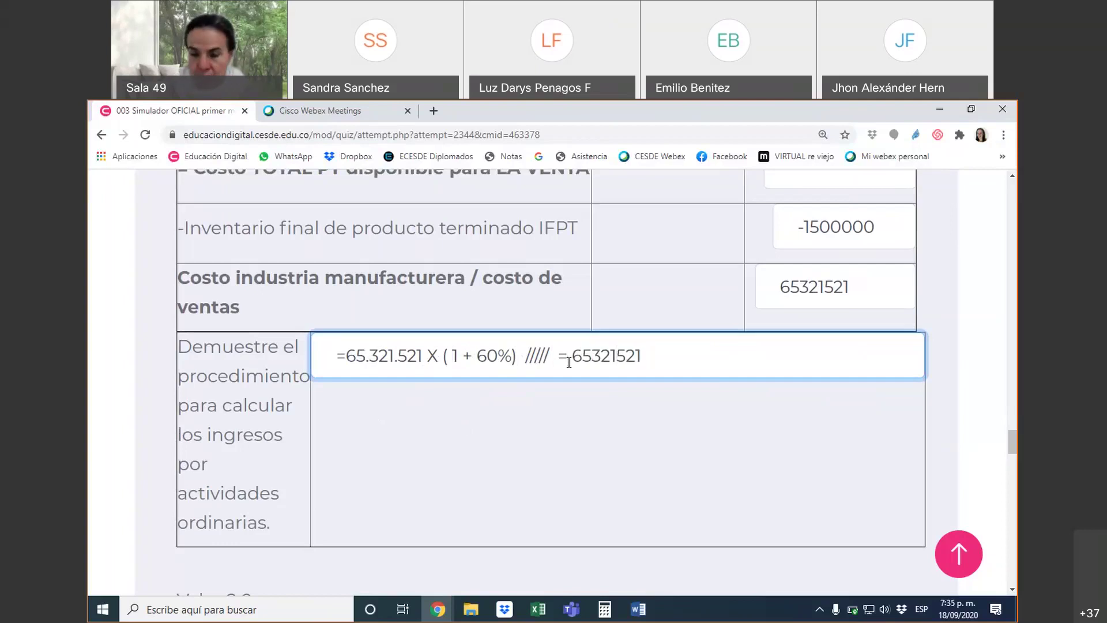
pyautogui.write(' * (')
pyautogui.write('1+')
pyautogui.write(' 0,')
pyautogui.press('BackSpace')
pyautogui.write('.60)')
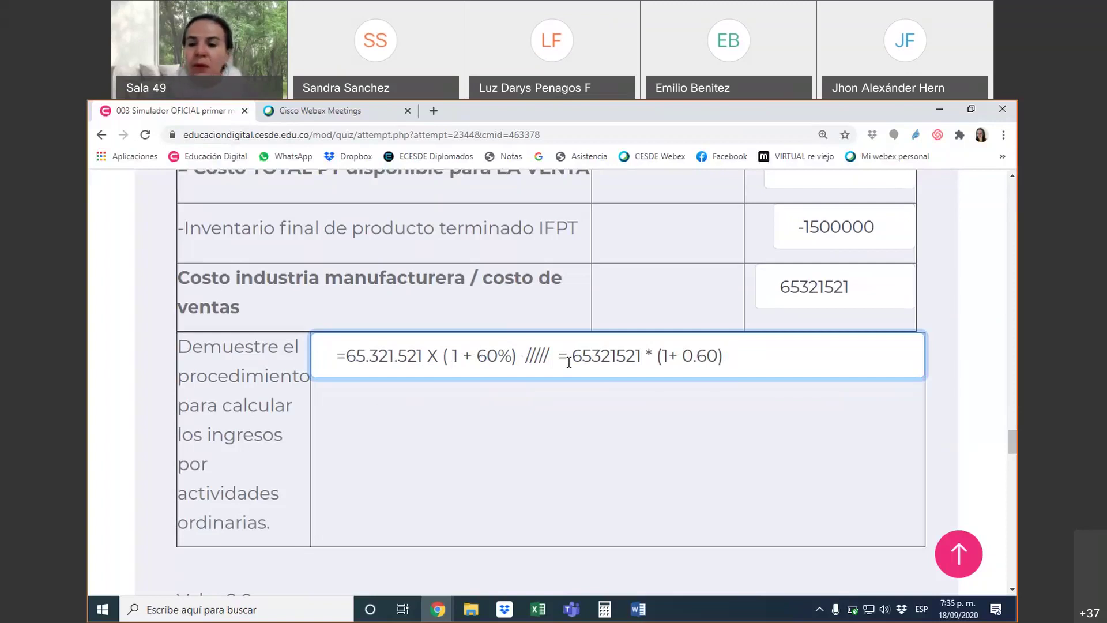
pyautogui.click(332, 362)
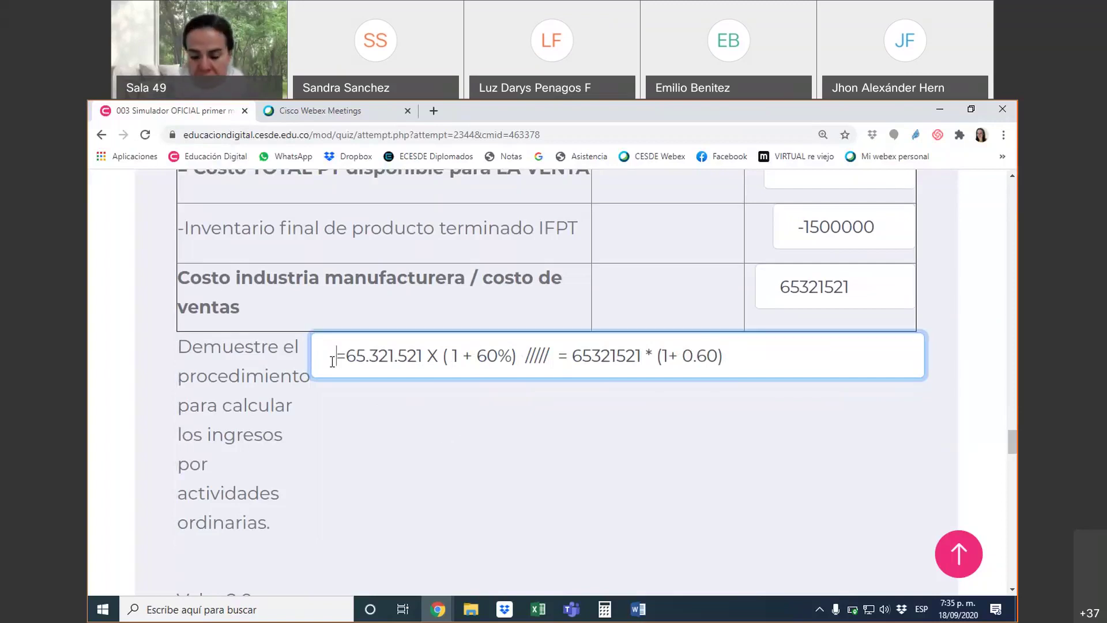
pyautogui.write('Ventas')
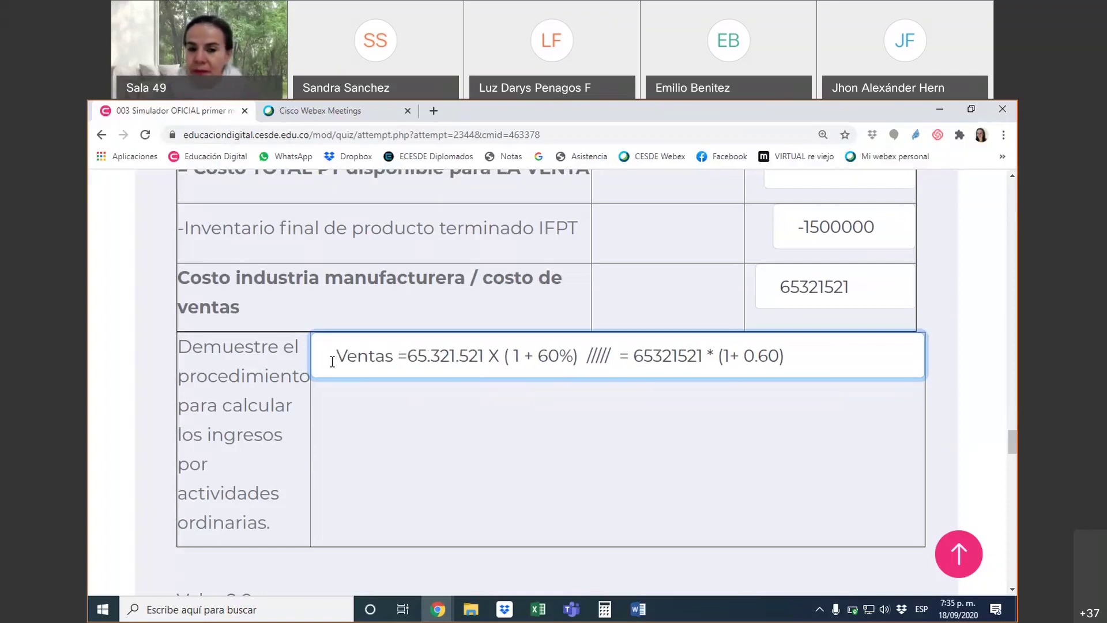
pyautogui.press('BackSpace')
pyautogui.press('BackSpace')
pyautogui.press('BackSpace')
pyautogui.press('BackSpace')
pyautogui.press('BackSpace')
pyautogui.press('BackSpace')
pyautogui.press('BackSpace')
pyautogui.write('U')
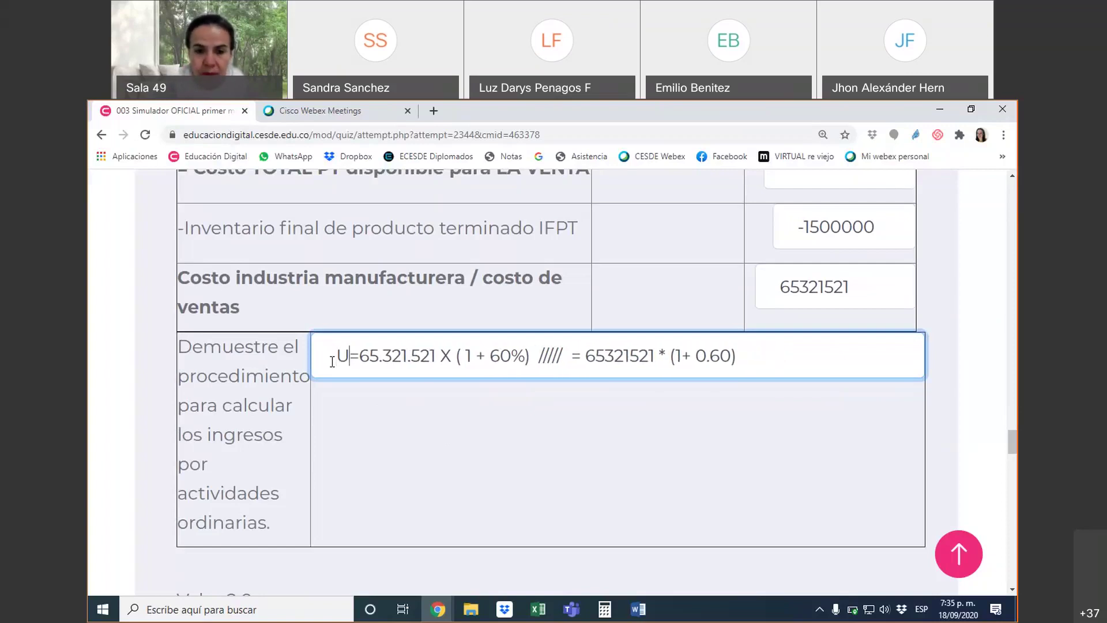
pyautogui.press('BackSpace')
# Label the start of the income procedure formula with Ingreso de actividades ordinarias
pyautogui.write('Ingr')
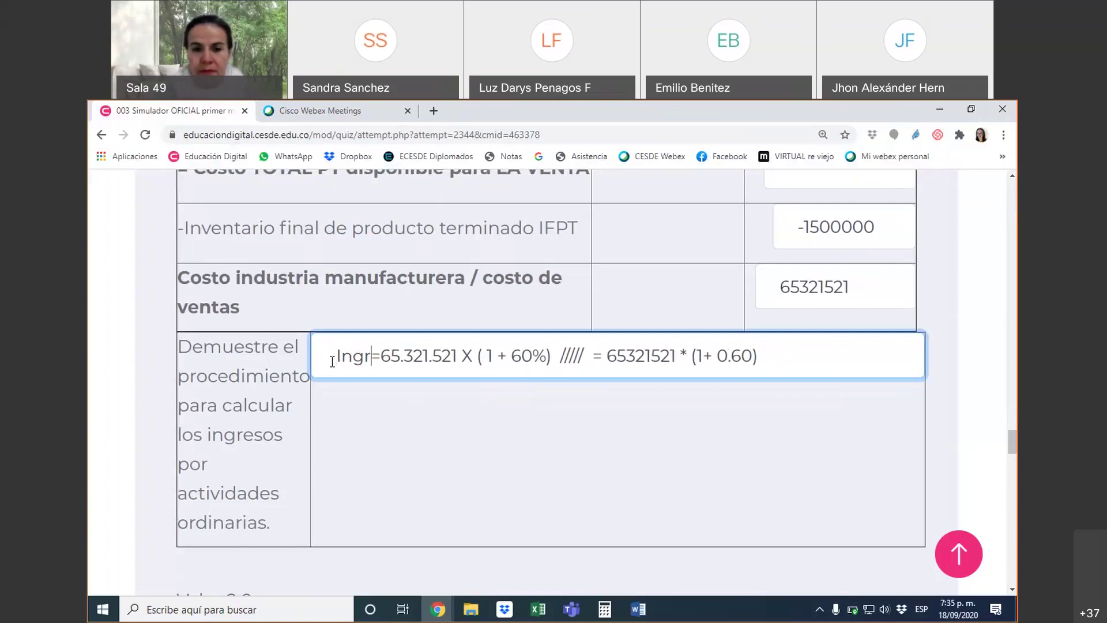
pyautogui.write('eso de a')
pyautogui.write('ctivida')
pyautogui.write('des or')
pyautogui.write('dinarias')
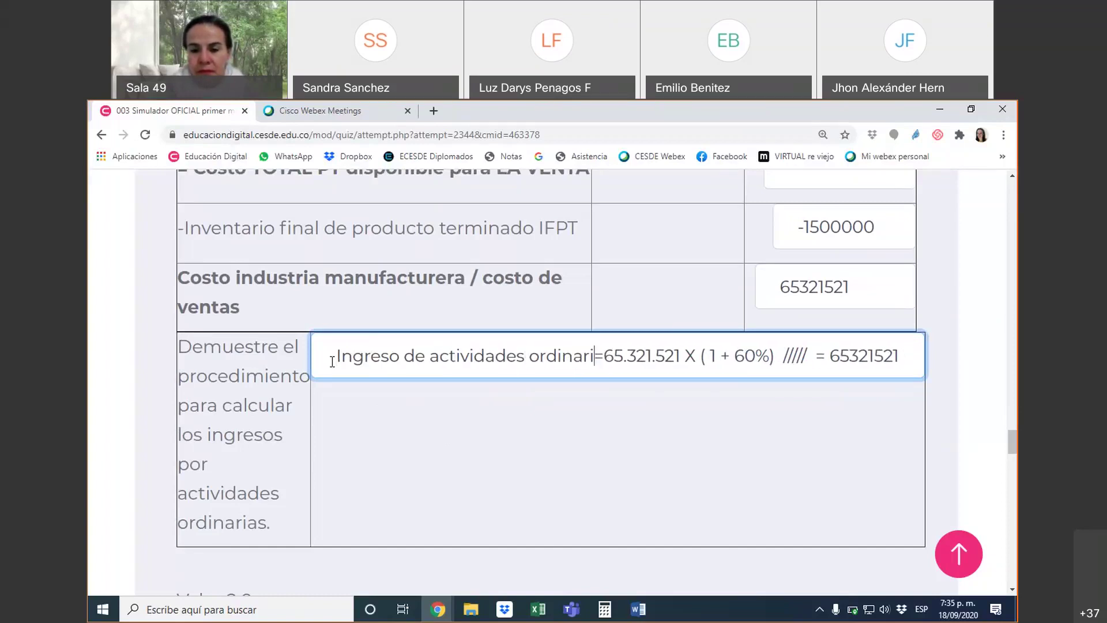
# Examine the full procedure text through to the end of the alternative notation and back to its beginning
pyautogui.press('Right')
pyautogui.press('Right')
pyautogui.press('Right')
pyautogui.press('Right')
pyautogui.press('Right')
pyautogui.press('Right')
pyautogui.press('Right')
pyautogui.press('Right')
pyautogui.press('Right')
pyautogui.press('Right')
pyautogui.press('Right')
pyautogui.press('Right')
pyautogui.press('Right')
pyautogui.press('Right')
pyautogui.press('Right')
pyautogui.press('Right')
pyautogui.press('Right')
pyautogui.press('Right')
pyautogui.press('Right')
pyautogui.press('Right')
pyautogui.press('Right')
pyautogui.press('Right')
pyautogui.press('Right')
pyautogui.press('Right')
pyautogui.press('Right')
pyautogui.press('Right')
pyautogui.press('Right')
pyautogui.press('Right')
pyautogui.press('Right')
pyautogui.press('Right')
pyautogui.press('Right')
pyautogui.press('Right')
pyautogui.press('Right')
pyautogui.press('Right')
pyautogui.press('Right')
pyautogui.press('Right')
pyautogui.press('Right')
pyautogui.press('Right')
pyautogui.press('Right')
pyautogui.press('Right')
pyautogui.press('Right')
pyautogui.press('Right')
pyautogui.press('Right')
pyautogui.press('Right')
pyautogui.press('Right')
pyautogui.press('Right')
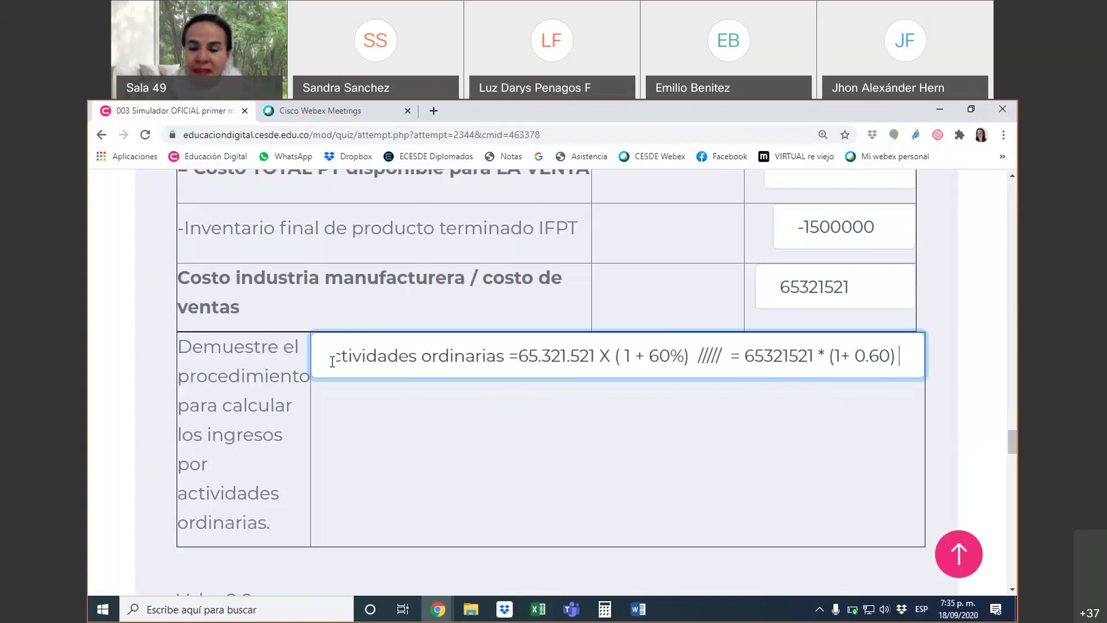
pyautogui.press('Left')
pyautogui.press('Left')
pyautogui.press('Left')
pyautogui.press('Left')
pyautogui.press('Left')
pyautogui.press('Left')
pyautogui.press('Left')
pyautogui.press('Left')
pyautogui.press('Left')
pyautogui.press('Left')
pyautogui.press('Left')
pyautogui.press('Left')
pyautogui.press('Left')
pyautogui.press('Left')
pyautogui.press('Left')
pyautogui.press('Left')
pyautogui.press('Left')
pyautogui.press('Left')
pyautogui.press('Left')
pyautogui.press('Left')
pyautogui.press('Left')
pyautogui.press('Left')
pyautogui.press('Left')
pyautogui.press('Left')
pyautogui.press('Left')
pyautogui.press('Left')
pyautogui.press('Left')
pyautogui.press('Left')
pyautogui.press('Left')
pyautogui.press('Left')
pyautogui.press('Left')
pyautogui.press('Left')
pyautogui.press('Left')
pyautogui.press('Left')
pyautogui.press('Left')
pyautogui.press('Left')
pyautogui.press('Left')
pyautogui.press('Left')
pyautogui.press('Left')
pyautogui.press('Left')
pyautogui.press('Left')
pyautogui.press('Left')
pyautogui.press('Left')
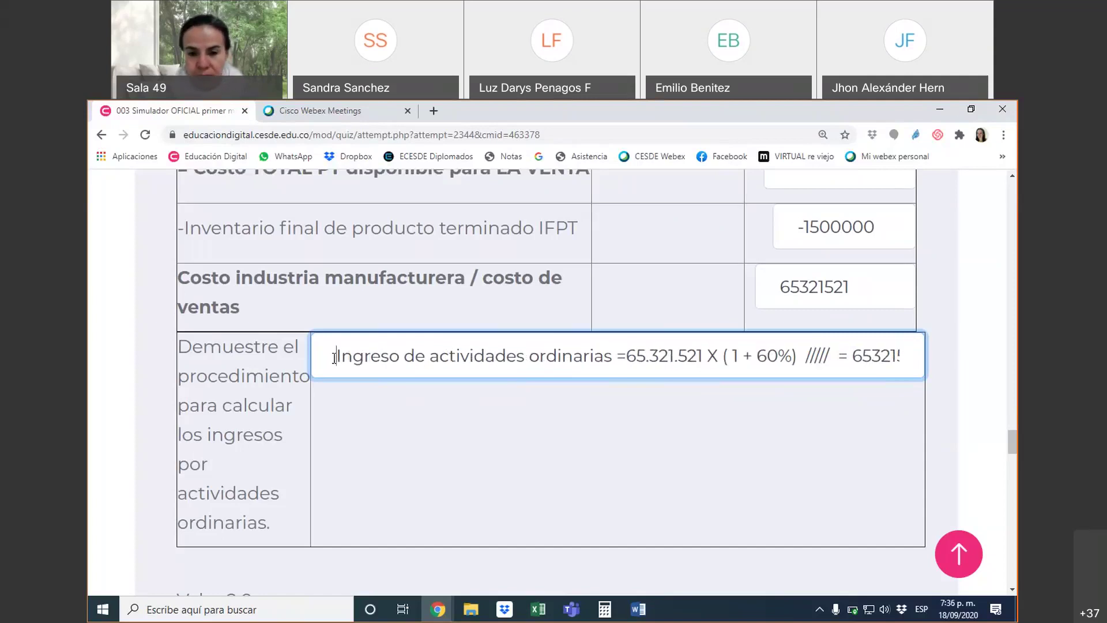
# Fill the first two heading fields under Valor 2.0 with the placeholder text fsdf and dfsdf
pyautogui.scroll(-8, 392, 415)
pyautogui.scroll(4, 390, 418)
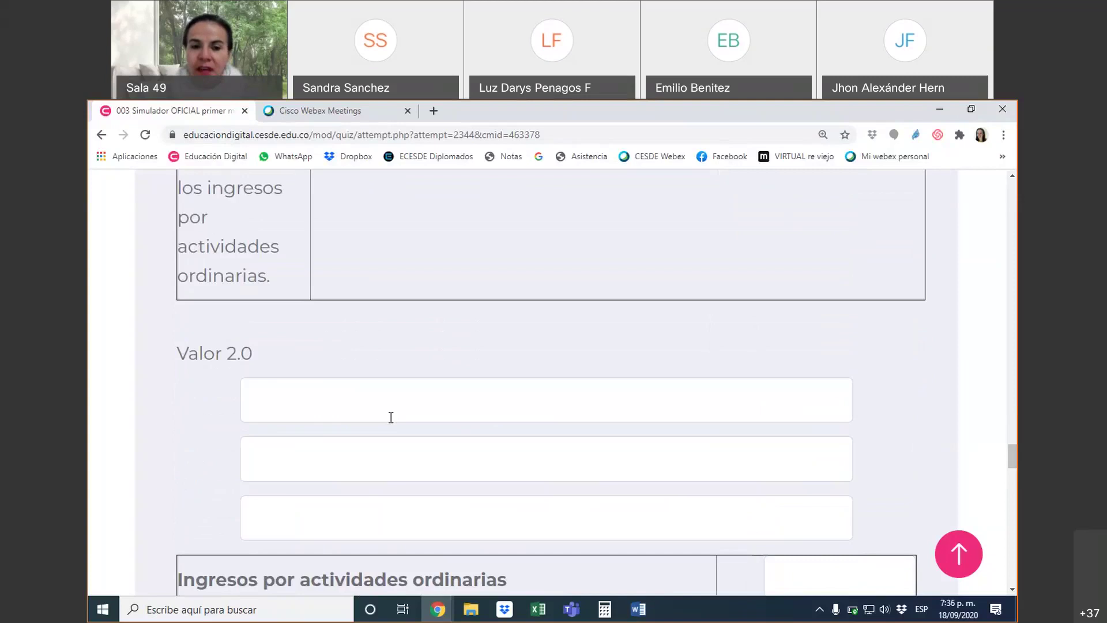
pyautogui.click(390, 399)
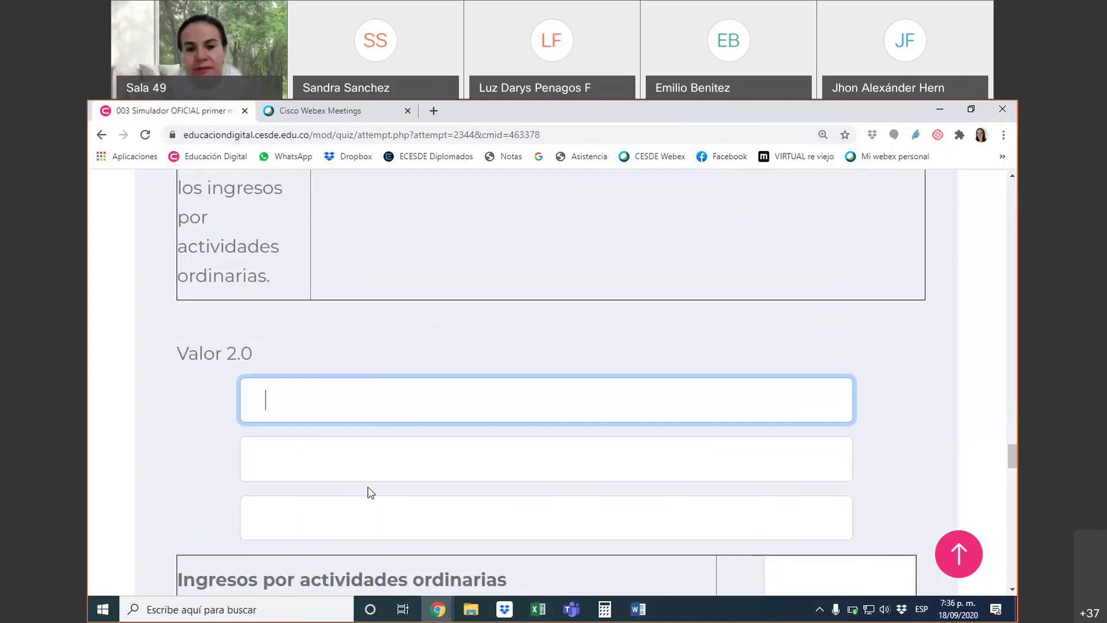
pyautogui.write('fsdf')
pyautogui.click(366, 443)
pyautogui.write('dfsdf')
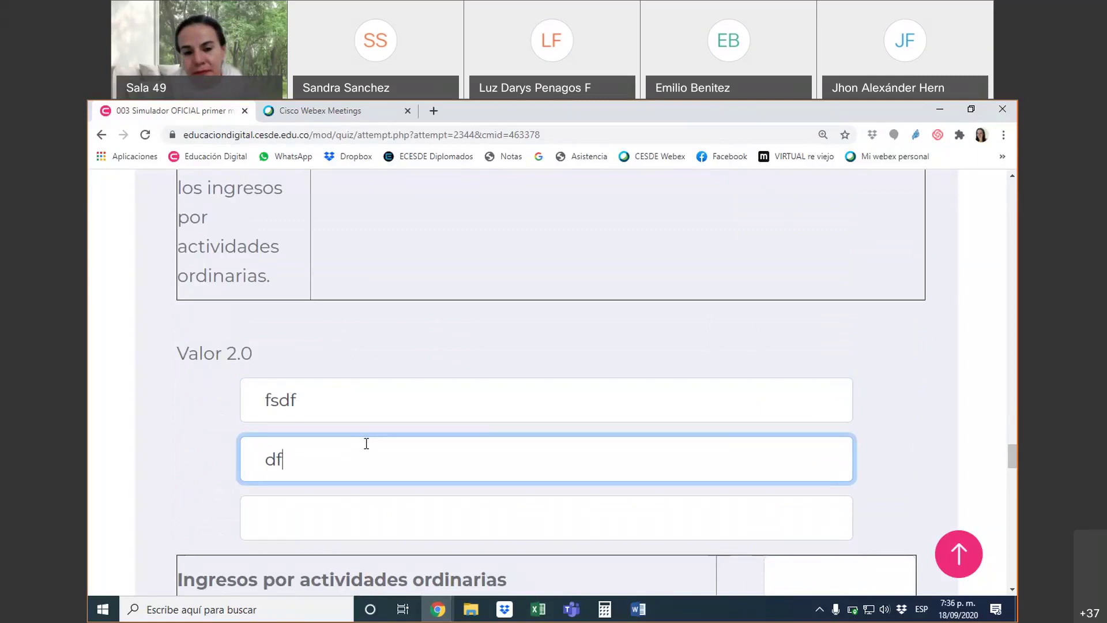
pyautogui.click(381, 507)
# Fill the three heading fields under Valor 2.0 with NOMBRE DE LA EMPRESA, ESTADO DE RESULTADO and FECHA SEPTIEMBRE DE 2020
pyautogui.hotkey('shift', 'Tab')
pyautogui.hotkey('shift', 'Tab')
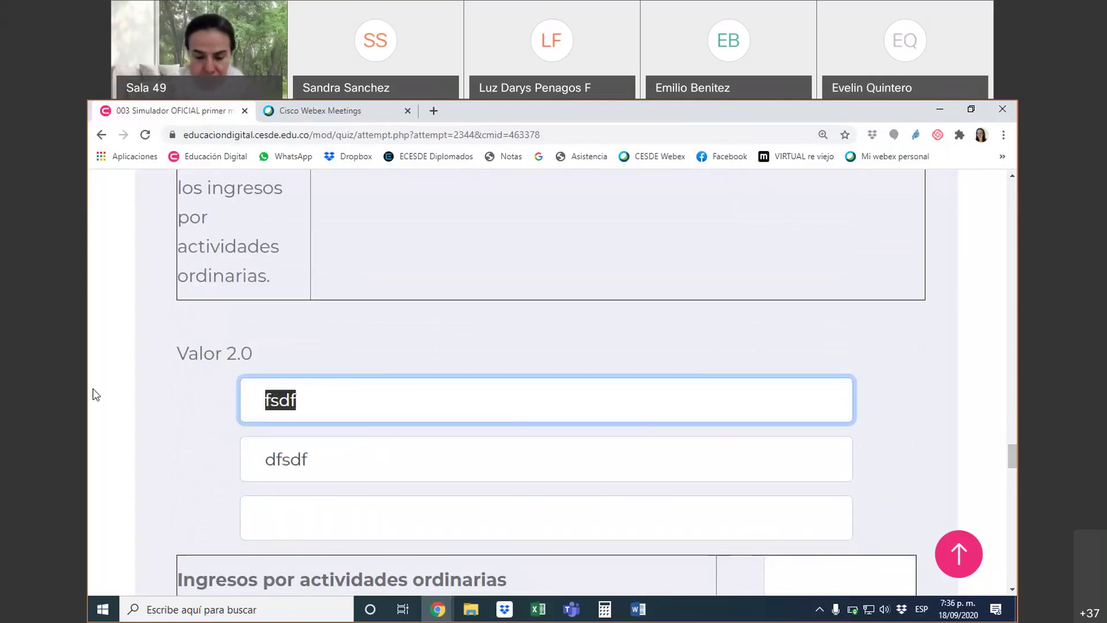
pyautogui.write('NOMBRE DE LA EMPRESA')
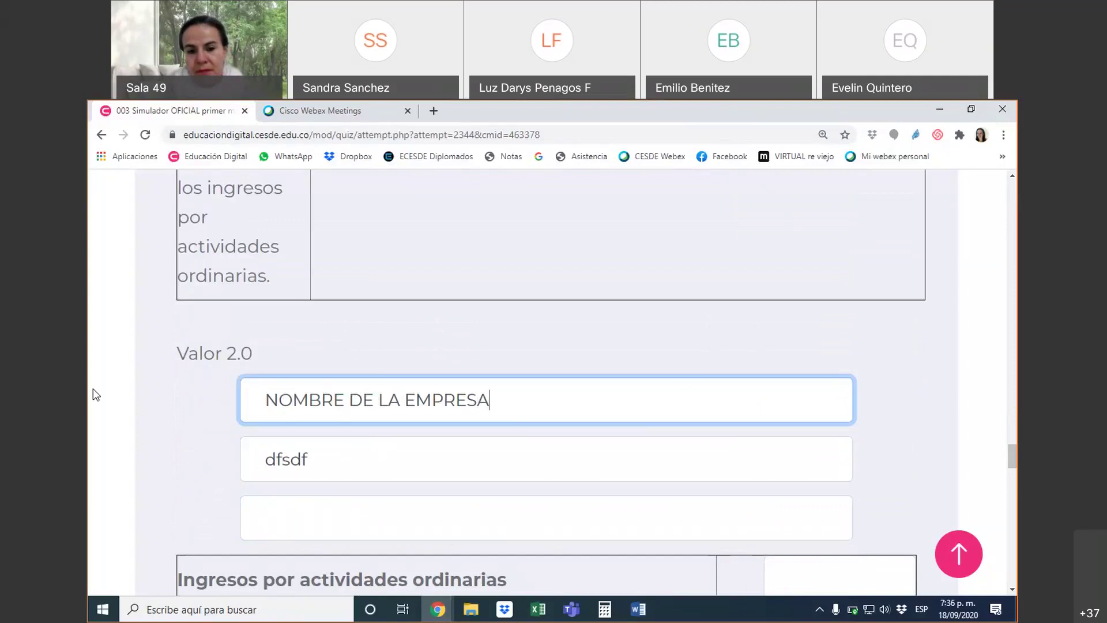
pyautogui.press('Tab')
pyautogui.write('ESTADO DE RESULTADO')
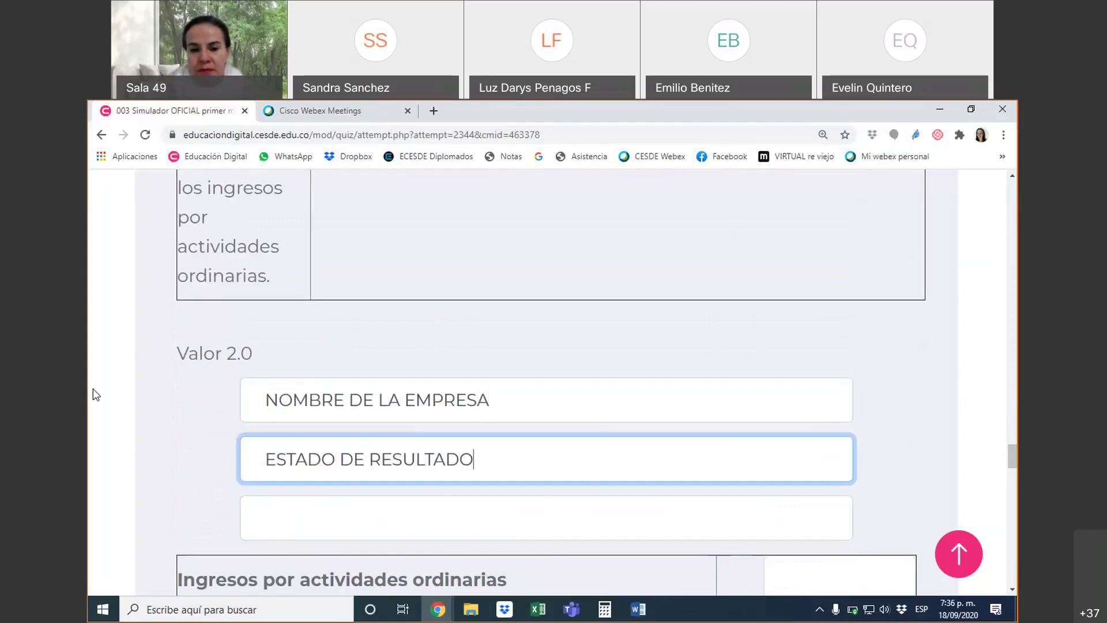
pyautogui.press('Tab')
pyautogui.write('FEC')
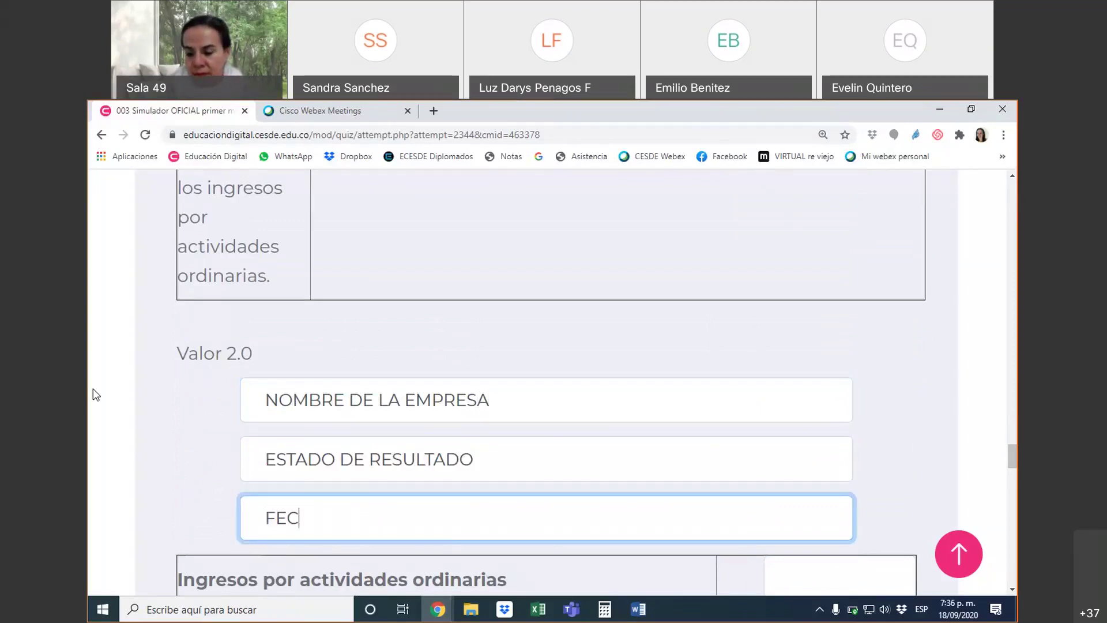
pyautogui.write('HA A')
pyautogui.press('BackSpace')
pyautogui.write('SEPTIEMBRE ')
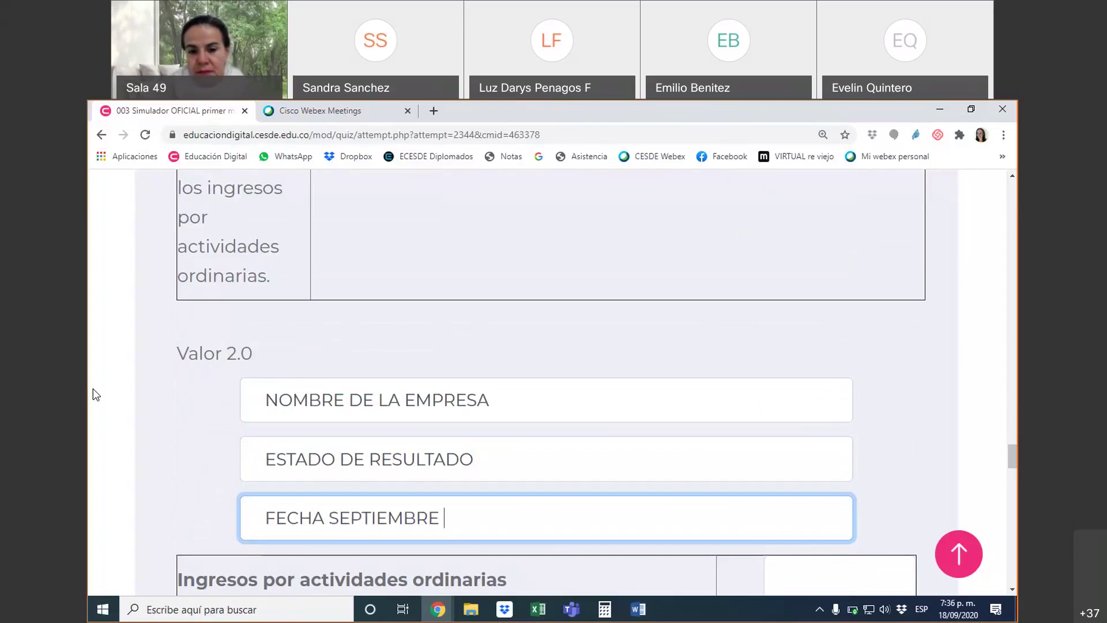
pyautogui.write('DE 2020')
# Enter 121646497 for Ingresos por actividades ordinarias and -987541 for Devoluciones en ventas
pyautogui.scroll(-4, 182, 321)
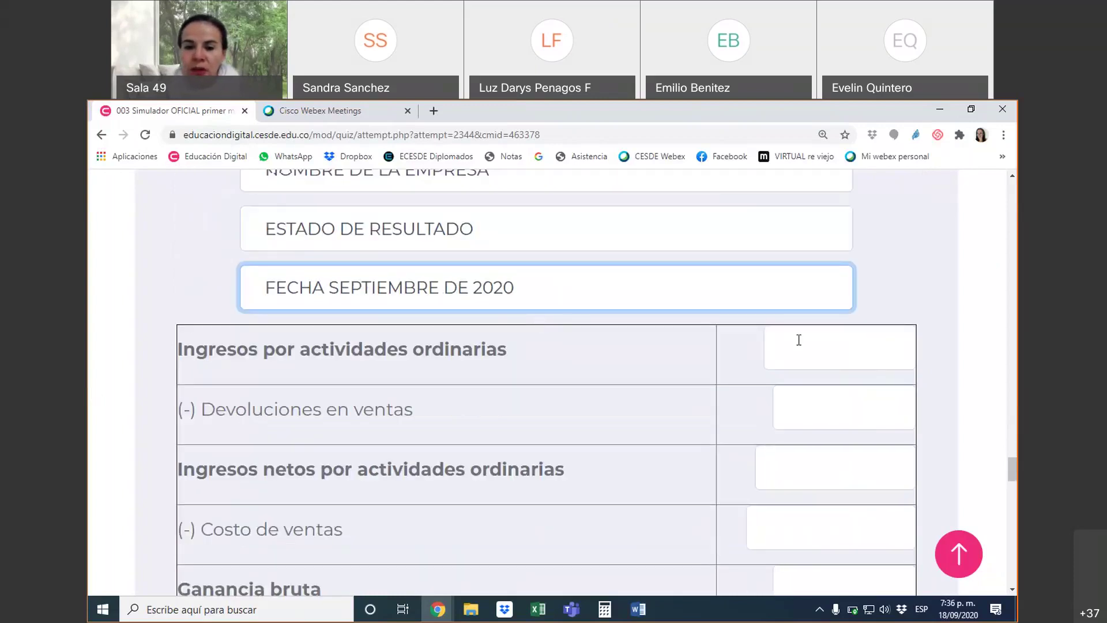
pyautogui.click(855, 350)
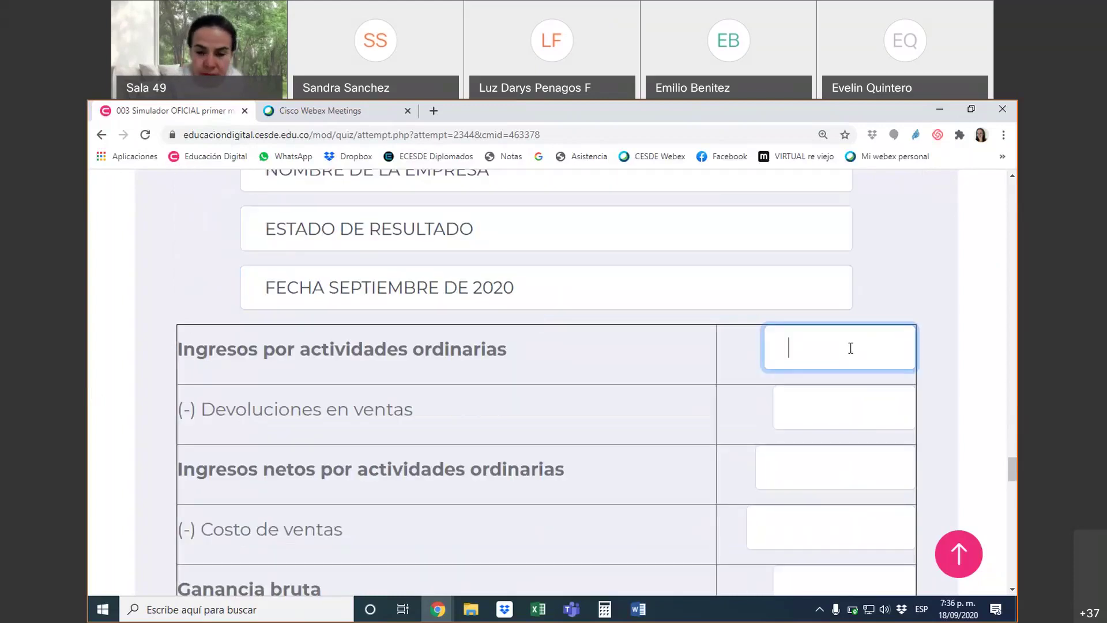
pyautogui.press('Tab')
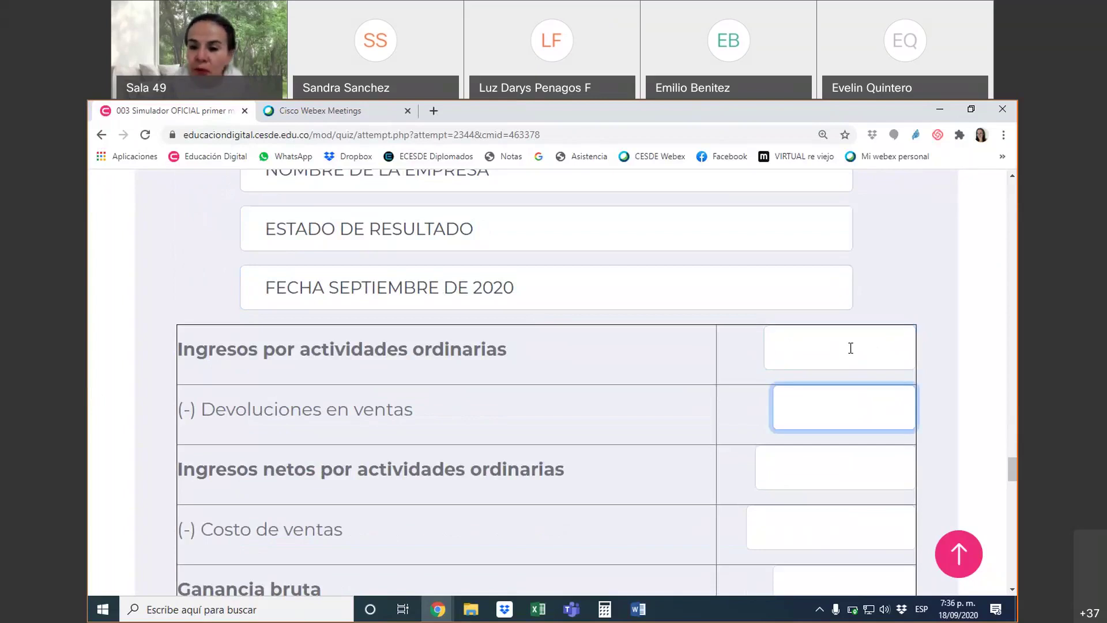
pyautogui.click(788, 279)
pyautogui.click(783, 345)
pyautogui.write('121646497')
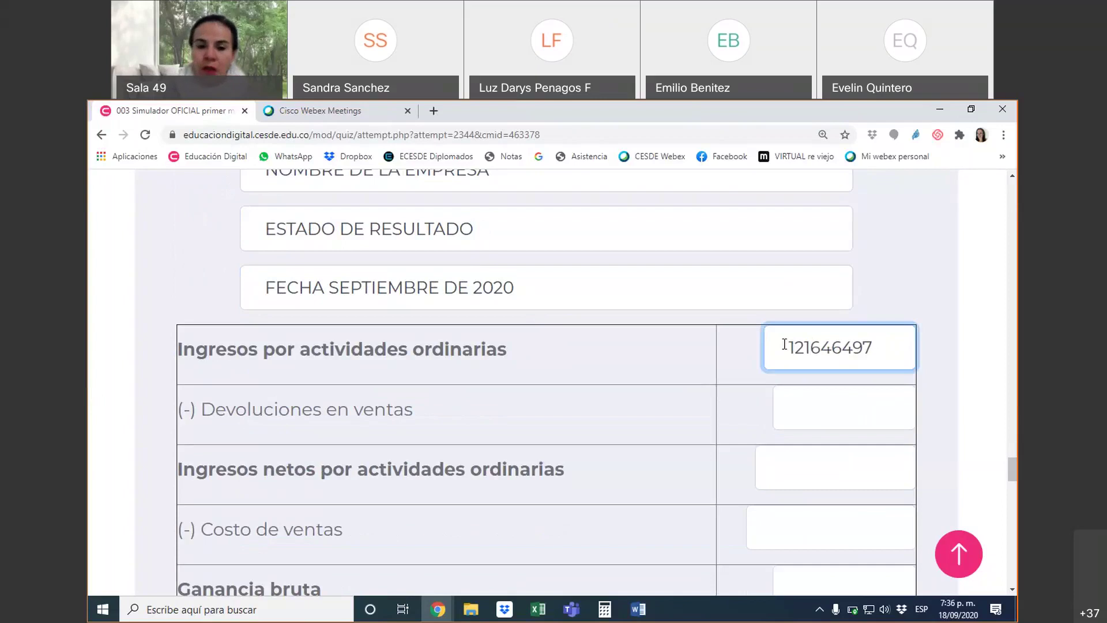
pyautogui.click(813, 408)
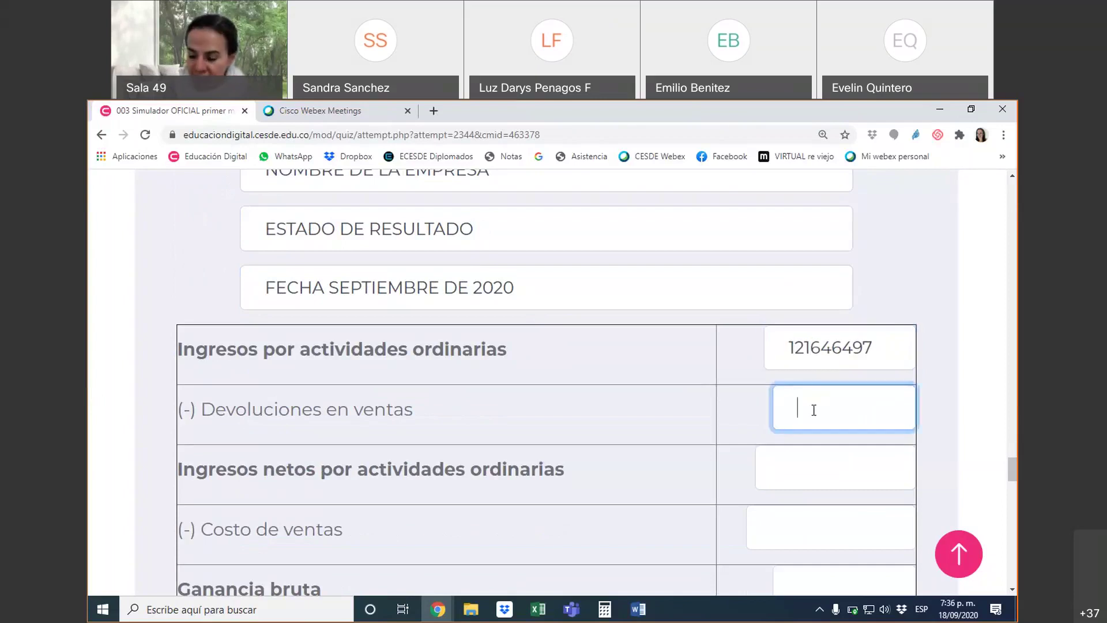
pyautogui.write('-987541')
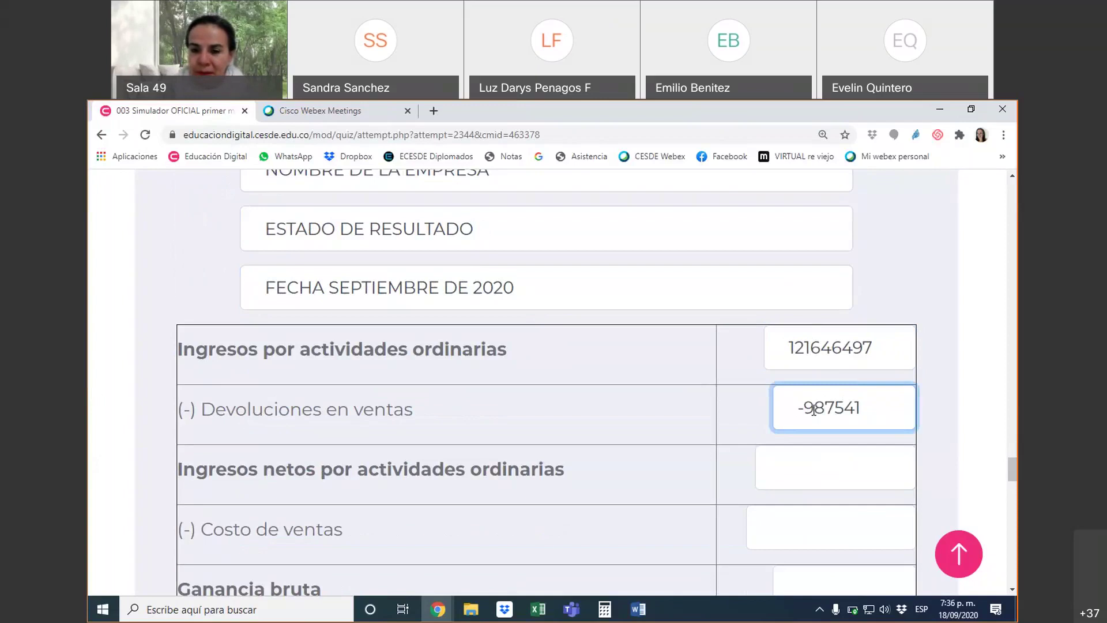
# Examine the remaining income statement rows down to Ganancia antes de impuesto de renta and the end of the quiz page
pyautogui.scroll(-10, 760, 452)
pyautogui.scroll(-3, 690, 457)
pyautogui.scroll(8, 665, 447)
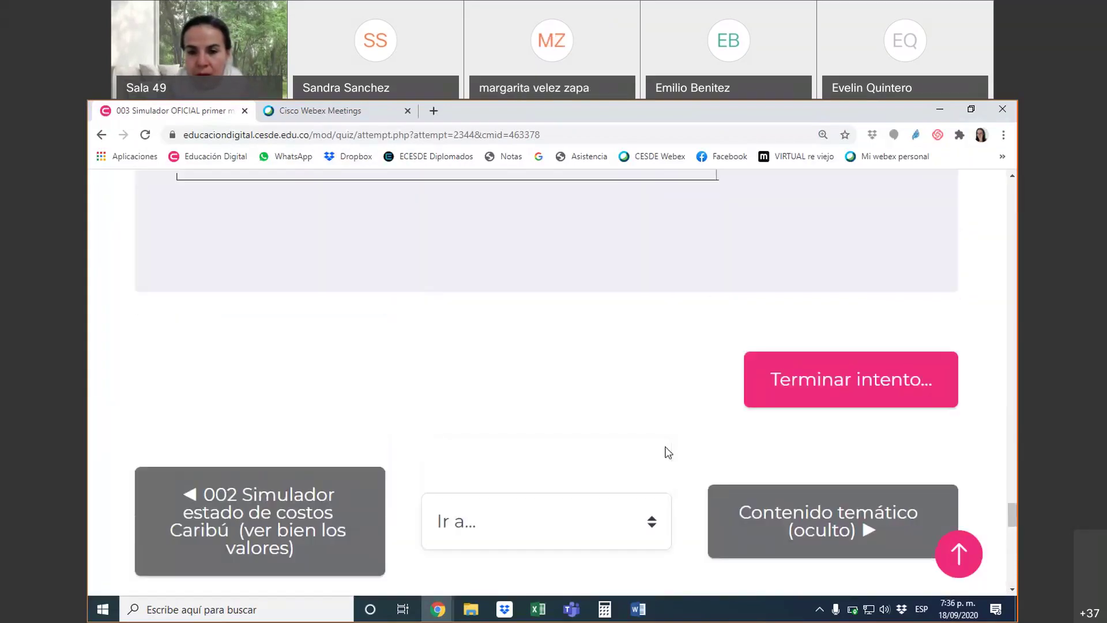
pyautogui.scroll(5, 667, 452)
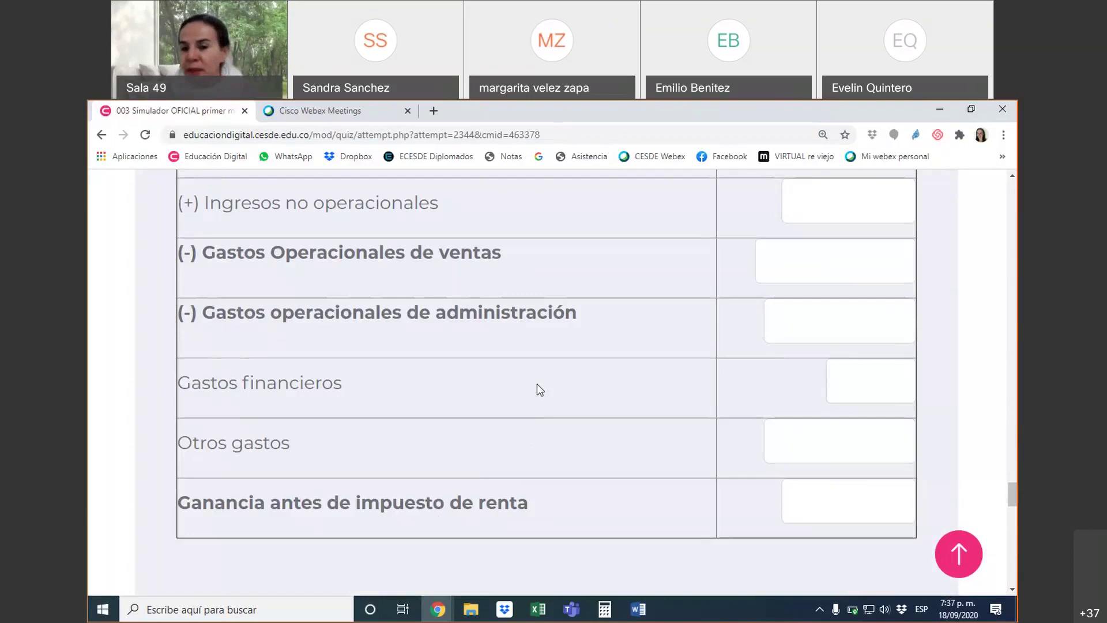
pyautogui.hotkey('ctrl', '-')
pyautogui.hotkey('ctrl', '-')
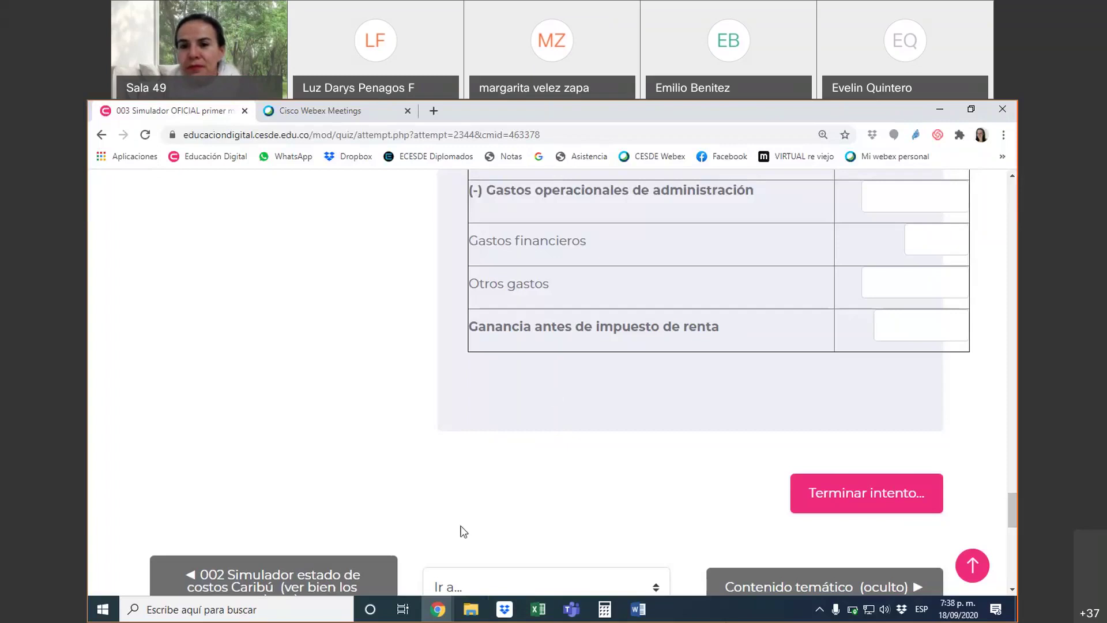
# Examine the Taller Azul Ltda instructions and classification table at a reduced page zoom, and dismiss the low-battery notice
pyautogui.scroll(5, 323, 374)
pyautogui.scroll(20, 325, 376)
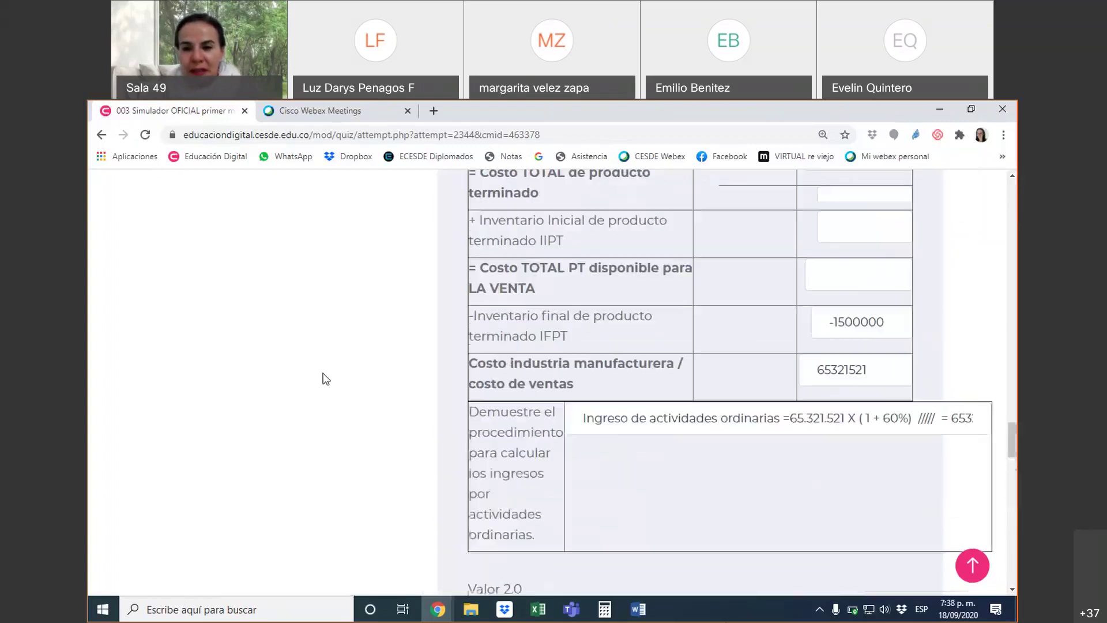
pyautogui.scroll(20, 326, 385)
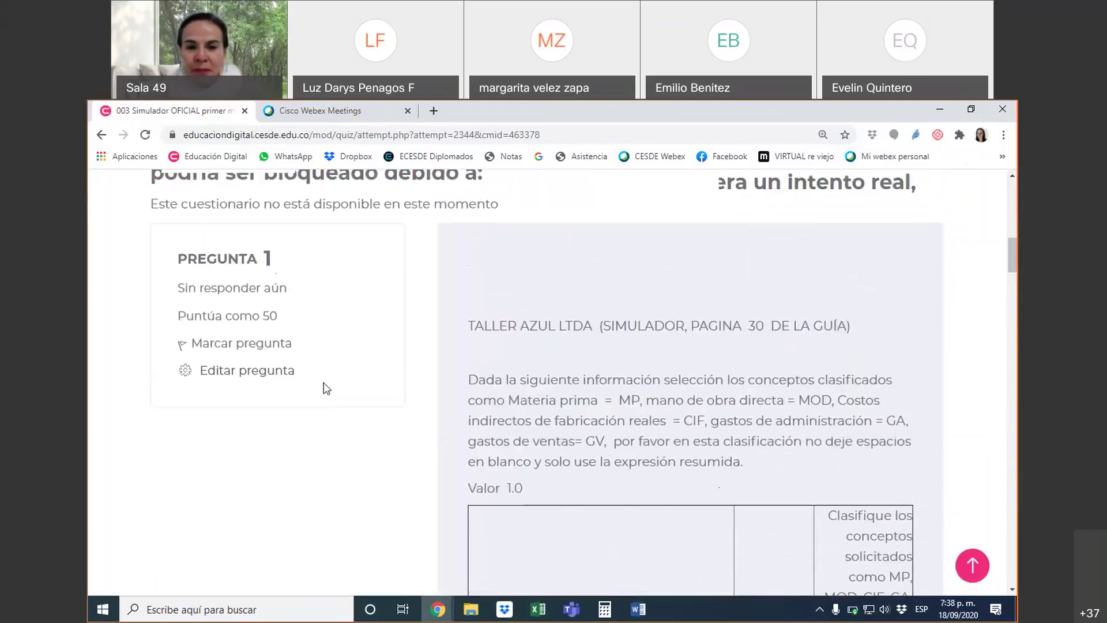
pyautogui.scroll(-2, 326, 386)
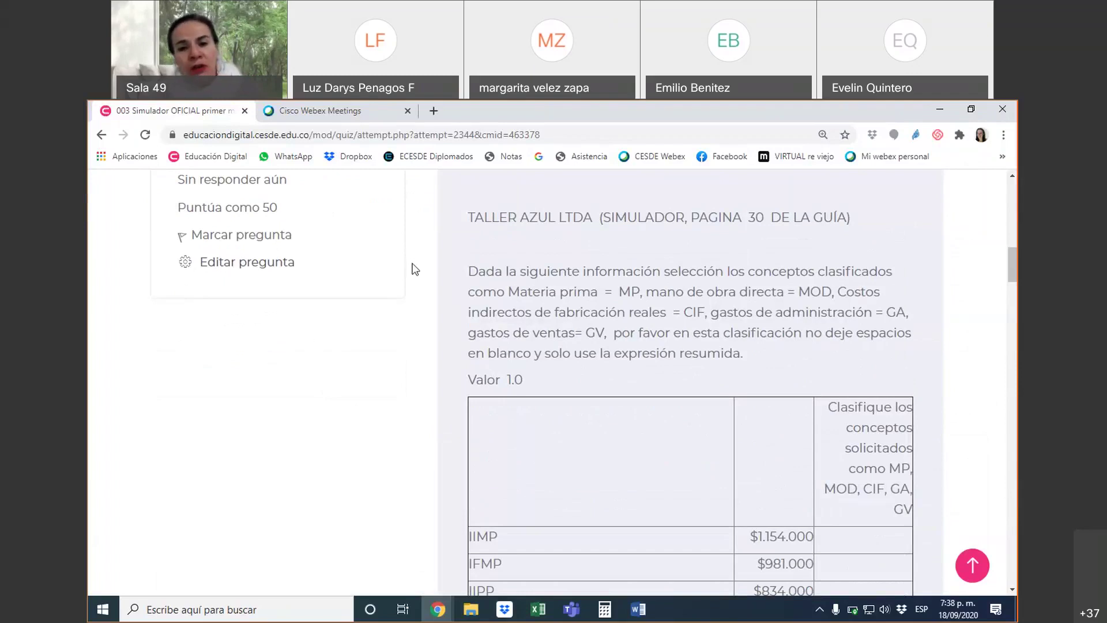
pyautogui.hotkey('ctrl', '-')
pyautogui.hotkey('ctrl', '-')
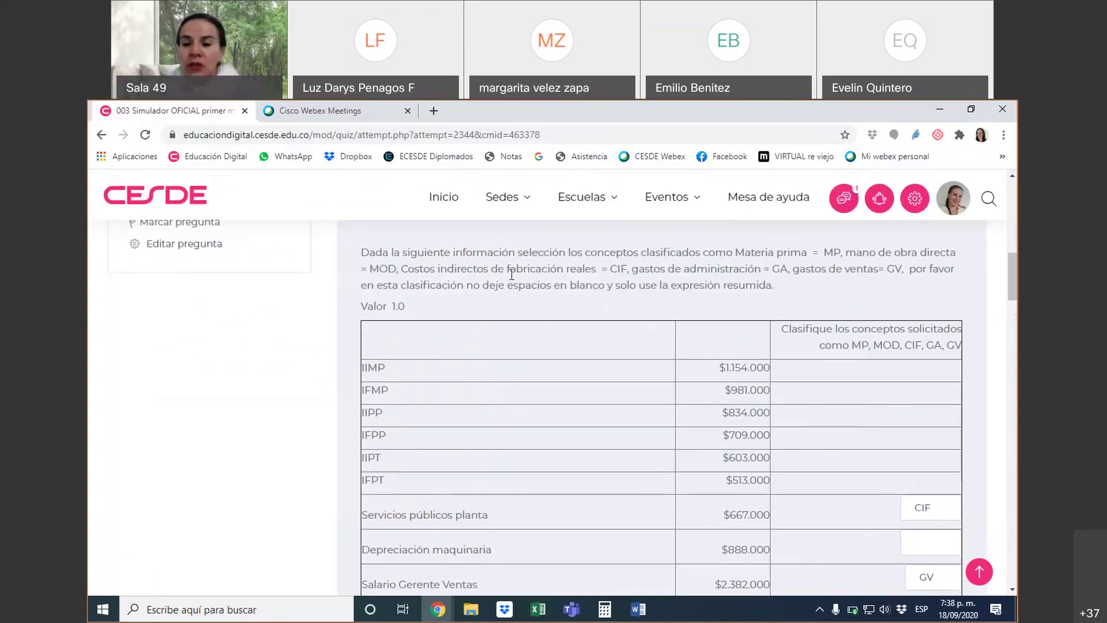
pyautogui.scroll(-2, 511, 275)
pyautogui.scroll(2, 510, 276)
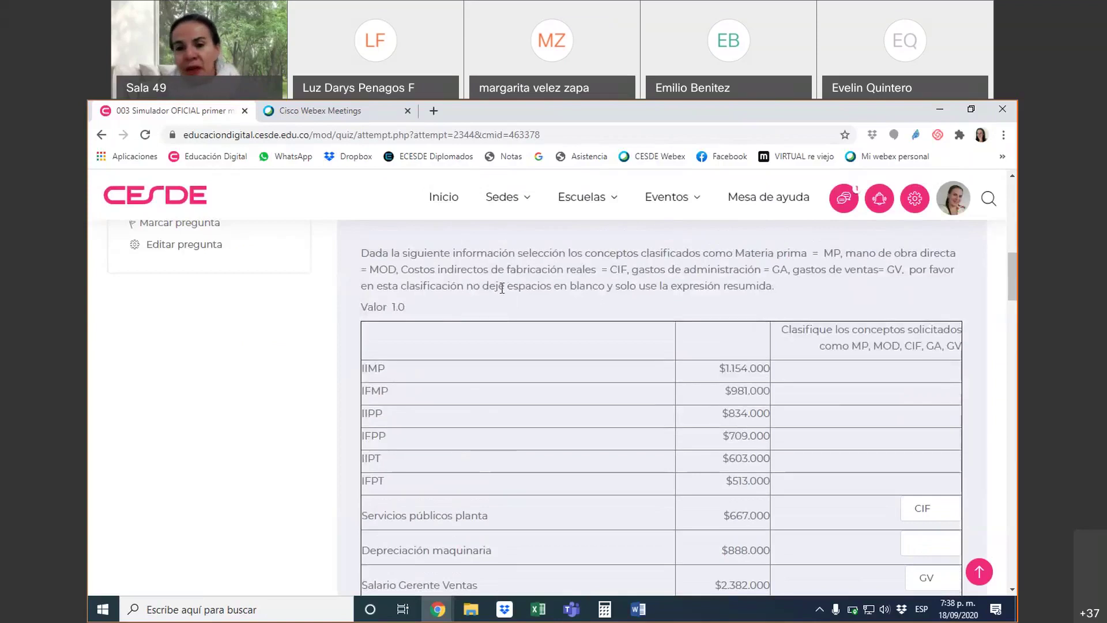
pyautogui.hotkey('ctrl', '-')
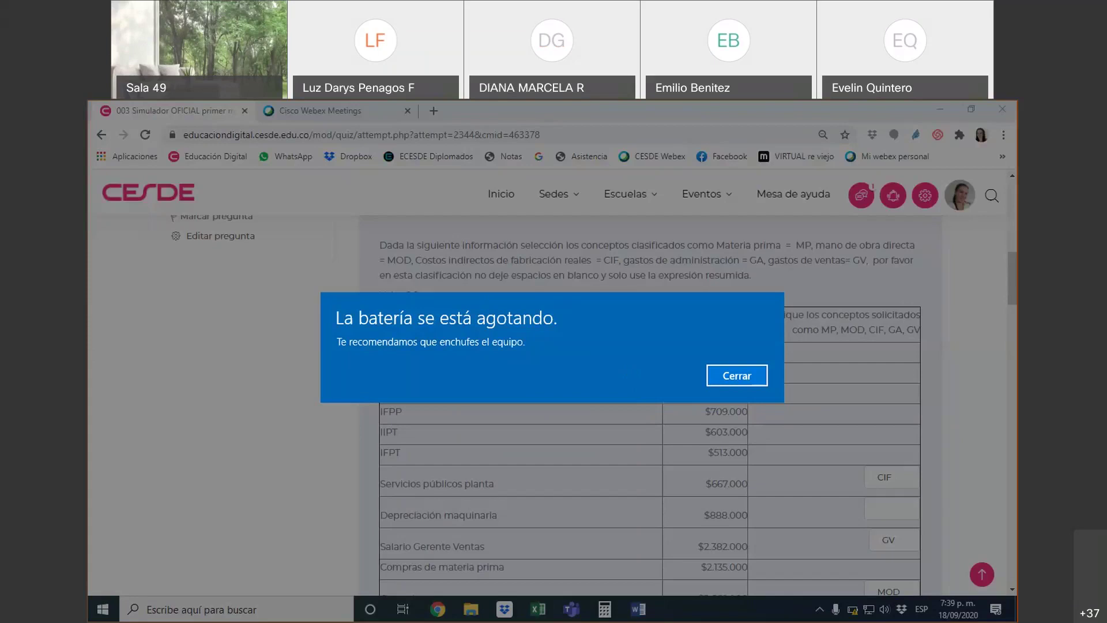
pyautogui.press('Return')
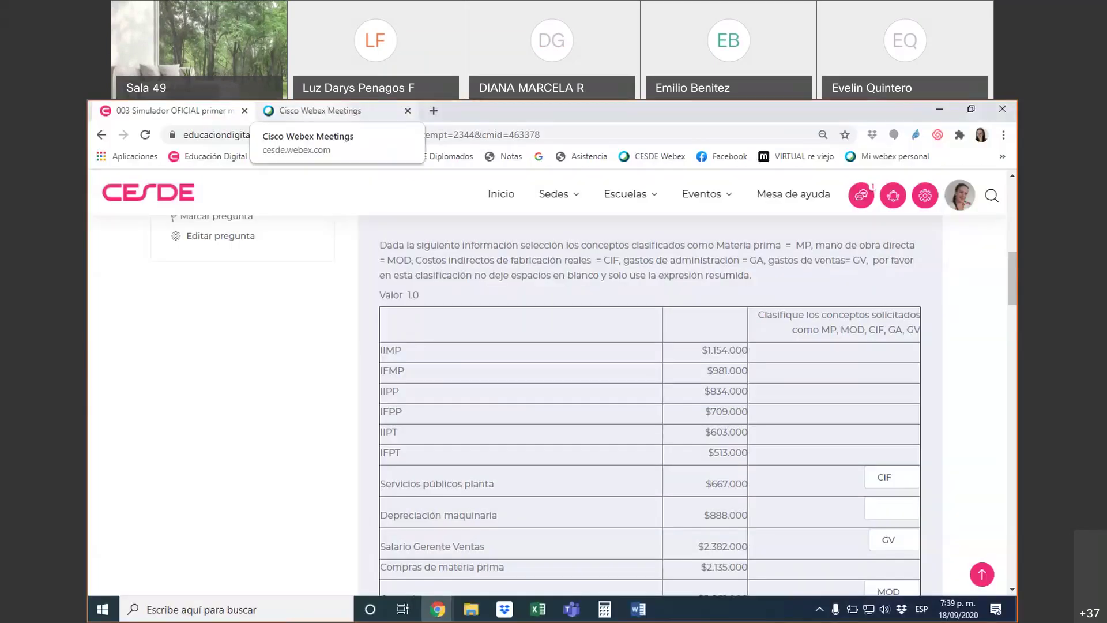